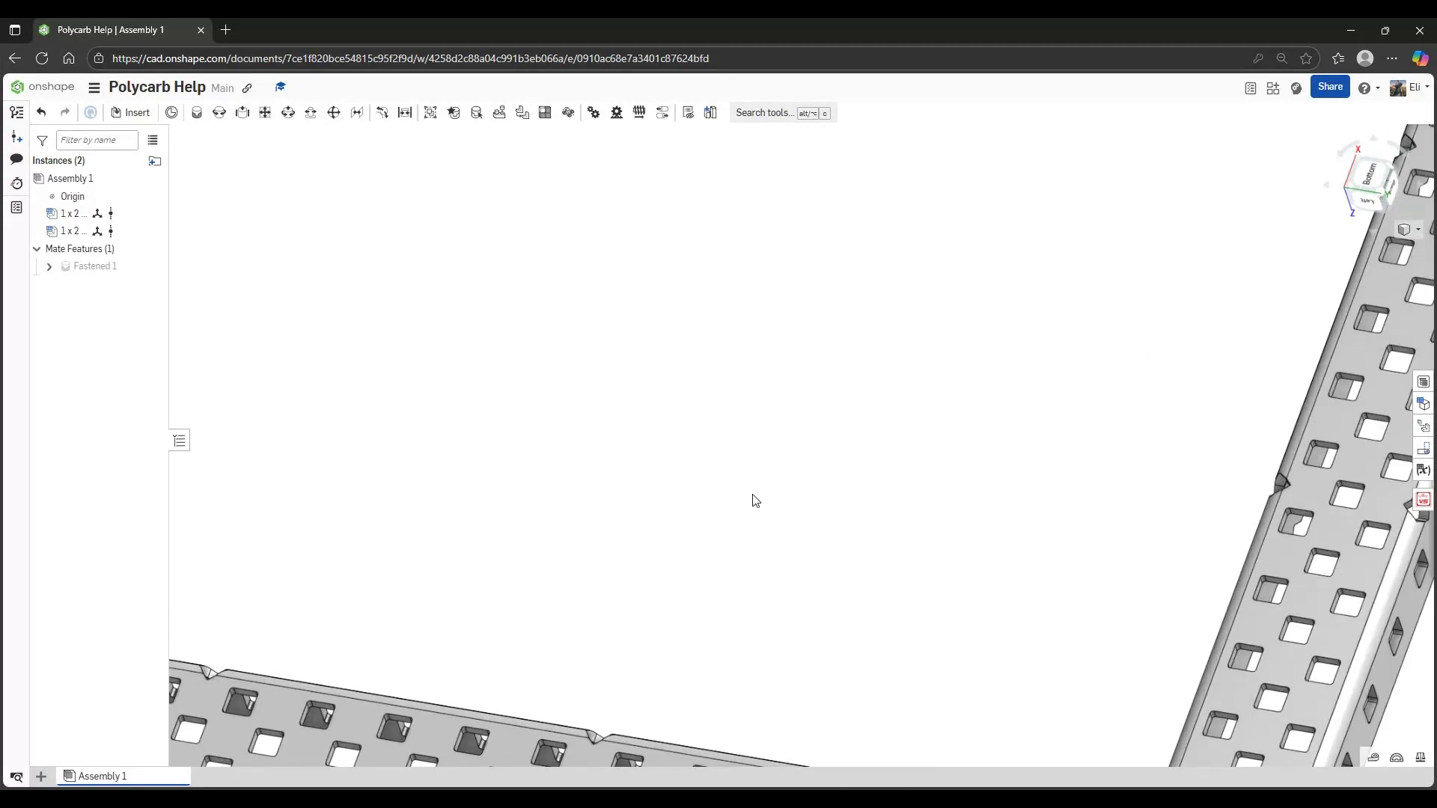
Examine the corner where the two perforated C-channels meet in the assembly from several angles
{"action": "scroll", "coordinate": [751, 494], "scroll_direction": "down", "scroll_amount": 3}
{"action": "right_click_drag", "start_coordinate": [751, 494], "coordinate": [831, 415]}
{"action": "middle_click_drag", "start_coordinate": [831, 416], "coordinate": [879, 602]}
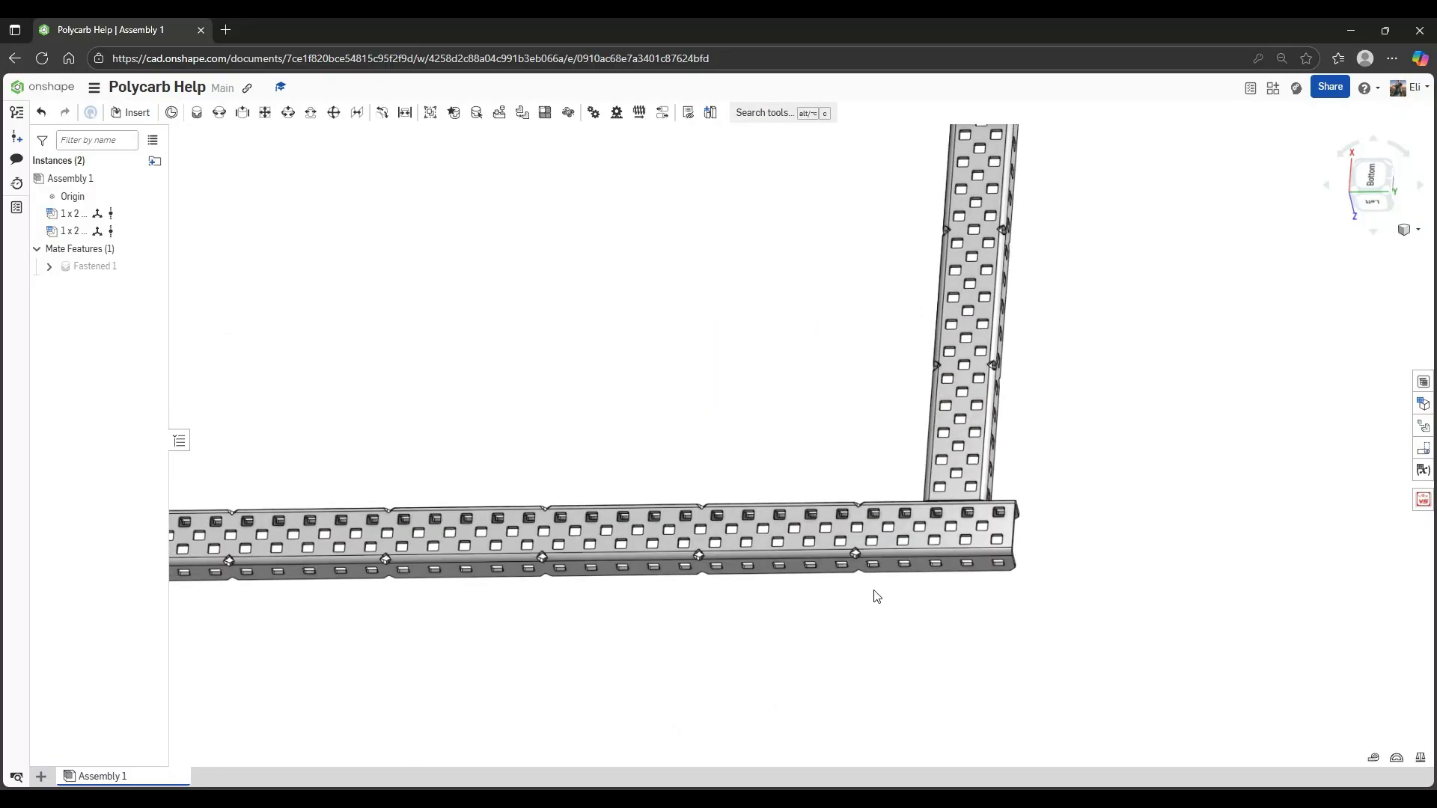
{"action": "scroll", "coordinate": [831, 478], "scroll_direction": "up", "scroll_amount": 1}
{"action": "scroll", "coordinate": [996, 562], "scroll_direction": "up", "scroll_amount": 3}
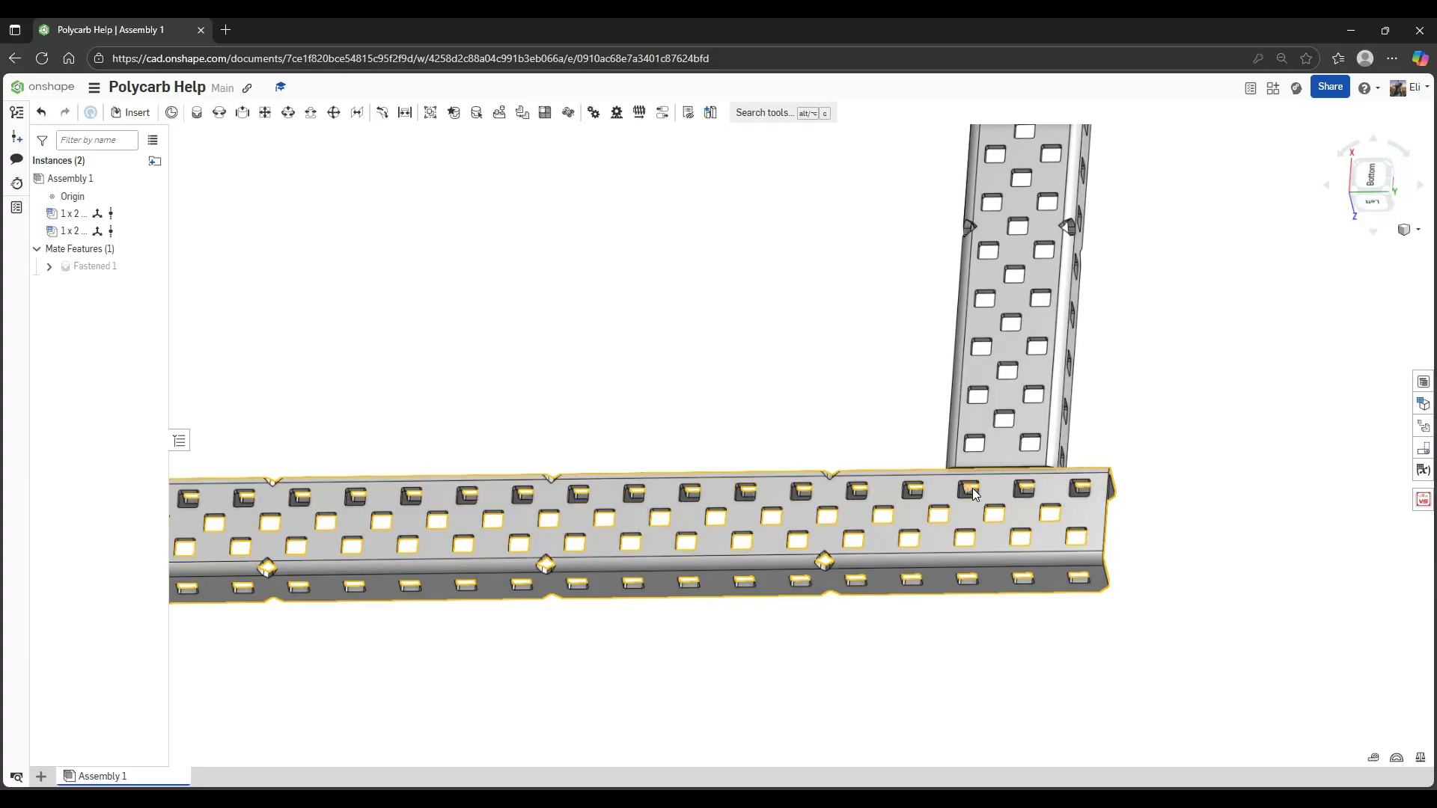
{"action": "scroll", "coordinate": [937, 461], "scroll_direction": "up", "scroll_amount": 3}
{"action": "scroll", "coordinate": [938, 462], "scroll_direction": "down", "scroll_amount": 4}
{"action": "right_click_drag", "start_coordinate": [937, 464], "coordinate": [939, 491]}
{"action": "right_click_drag", "start_coordinate": [432, 644], "coordinate": [855, 564]}
{"action": "scroll", "coordinate": [524, 539], "scroll_direction": "down", "scroll_amount": 4}
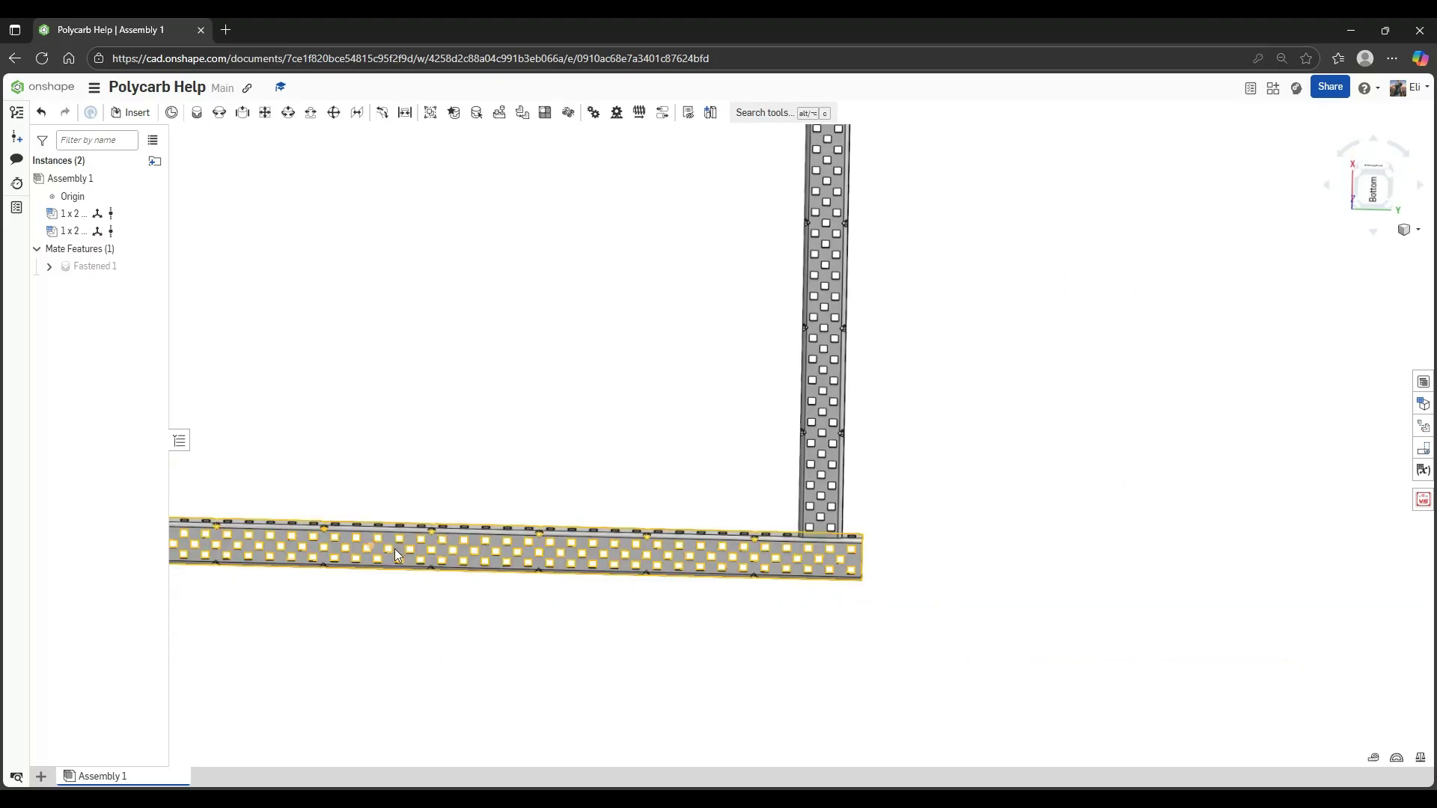
{"action": "scroll", "coordinate": [772, 569], "scroll_direction": "up", "scroll_amount": 4}
{"action": "right_click_drag", "start_coordinate": [758, 534], "coordinate": [831, 471]}
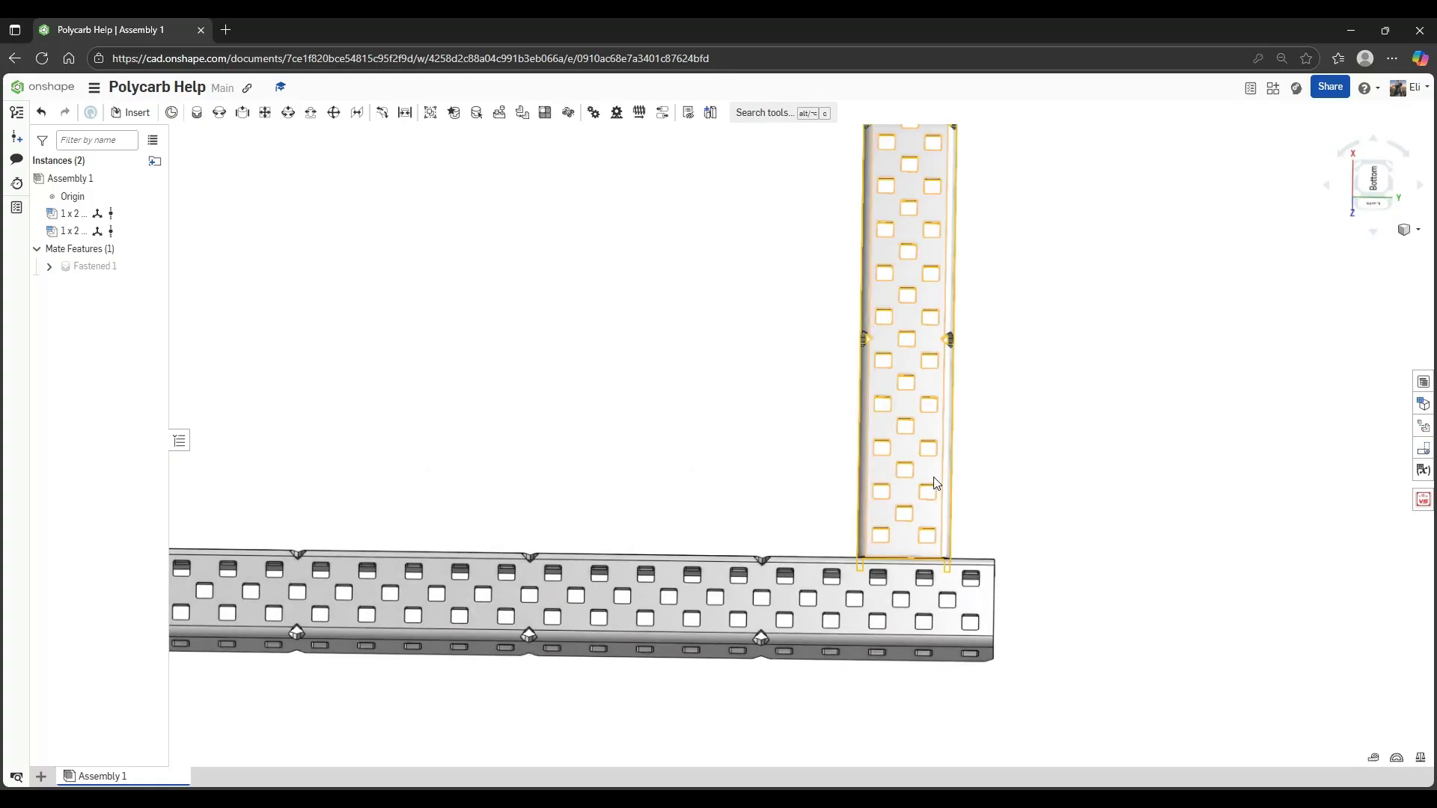
{"action": "left_click", "coordinate": [41, 777]}
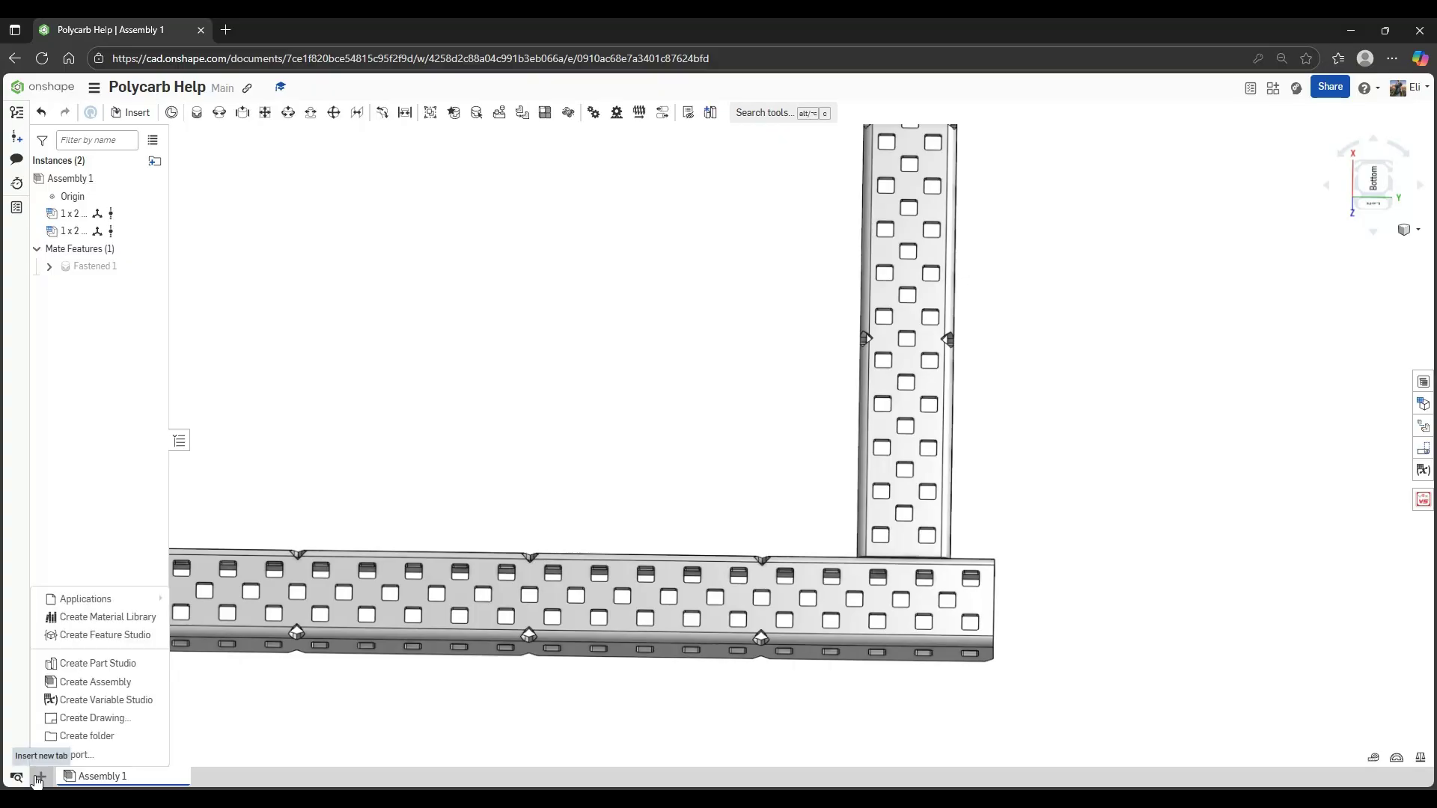
{"action": "middle_click_drag", "start_coordinate": [623, 508], "coordinate": [643, 506]}
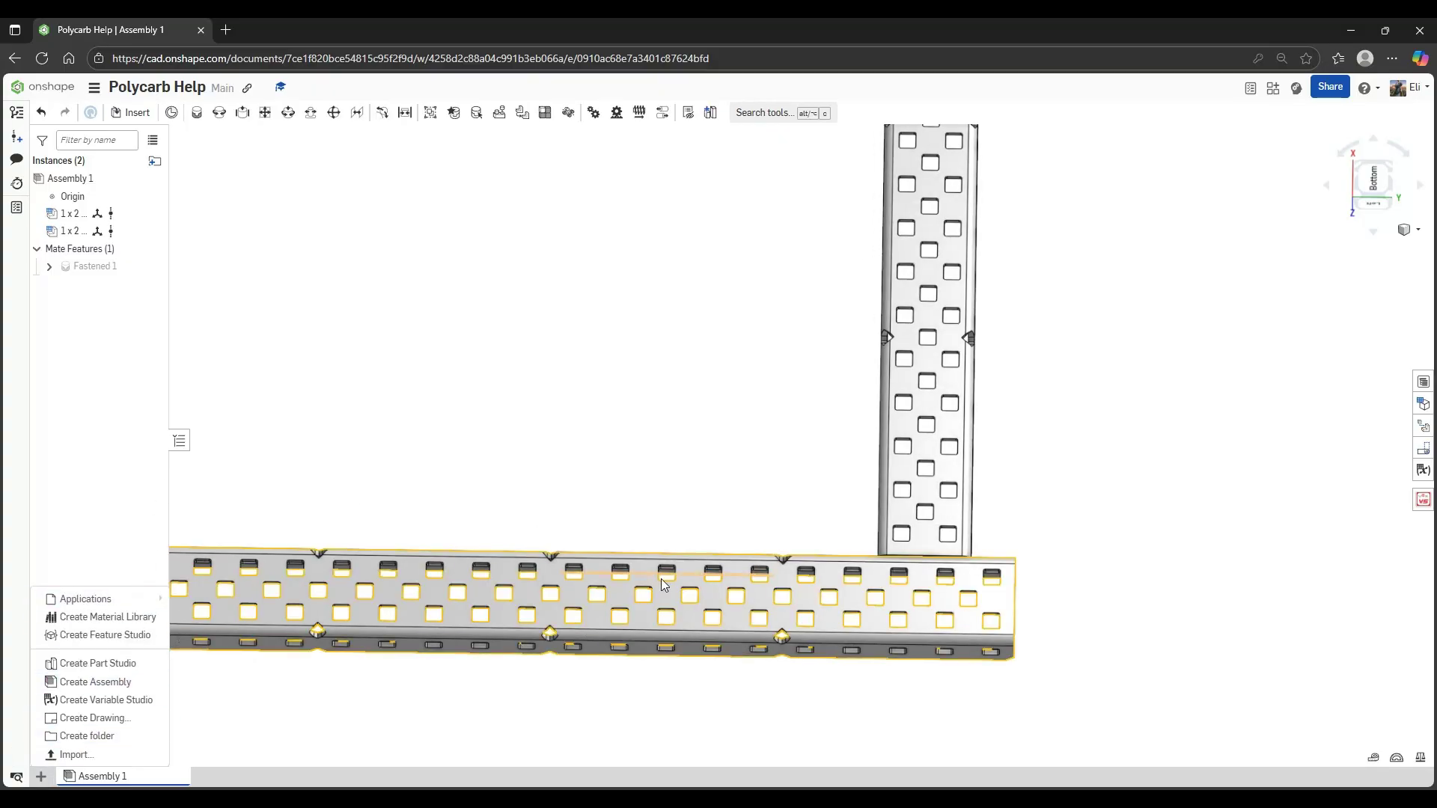
{"action": "left_click", "coordinate": [146, 705]}
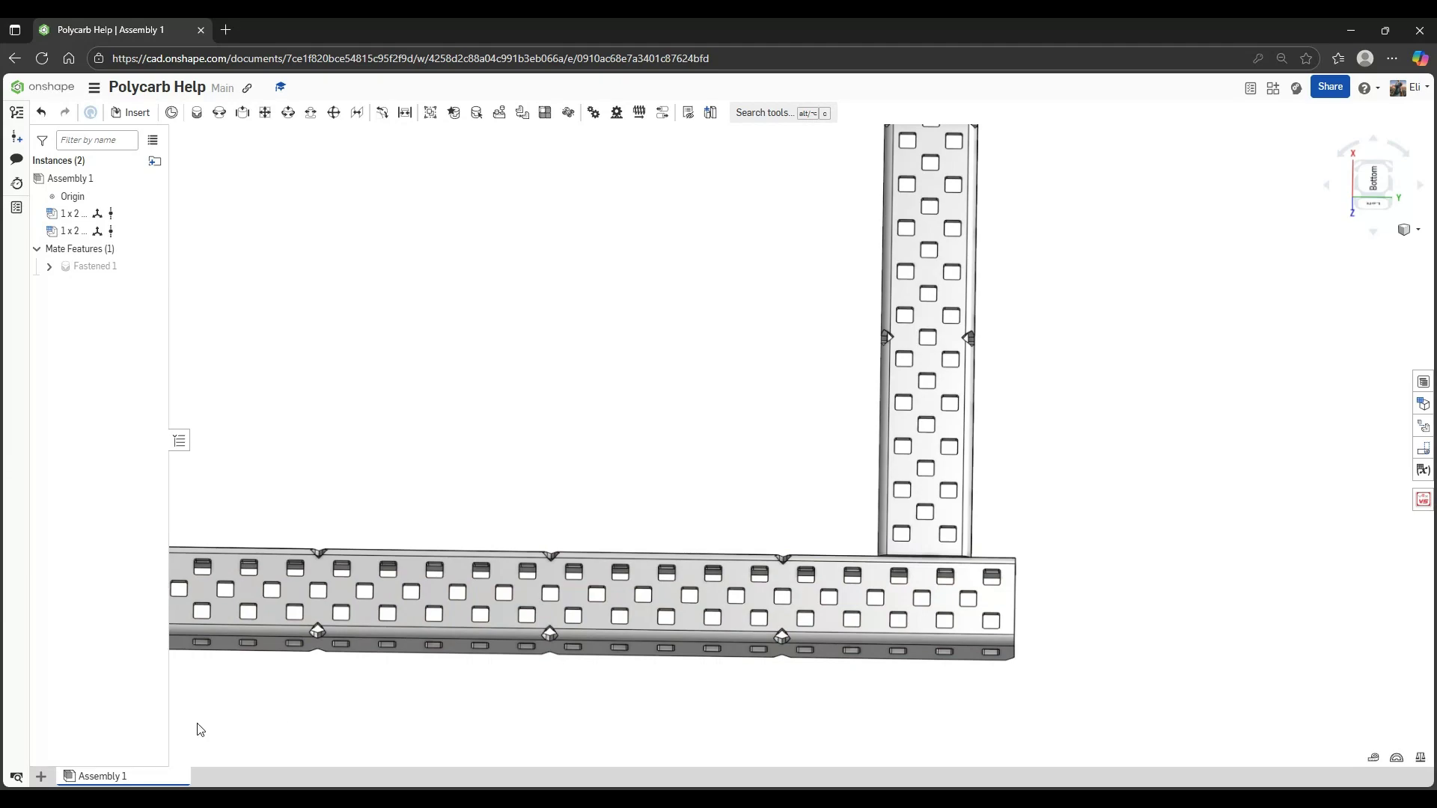
Inspect the square hole patterns of both C-channels around their joint, up close and from farther away
{"action": "mouse_move", "coordinate": [807, 554]}
{"action": "right_mouse_down"}
{"action": "mouse_move", "coordinate": [798, 529]}
{"action": "mouse_move", "coordinate": [744, 491]}
{"action": "mouse_move", "coordinate": [758, 466]}
{"action": "mouse_move", "coordinate": [801, 539]}
{"action": "right_mouse_up"}
{"action": "scroll", "coordinate": [838, 506], "scroll_direction": "up", "scroll_amount": 5}
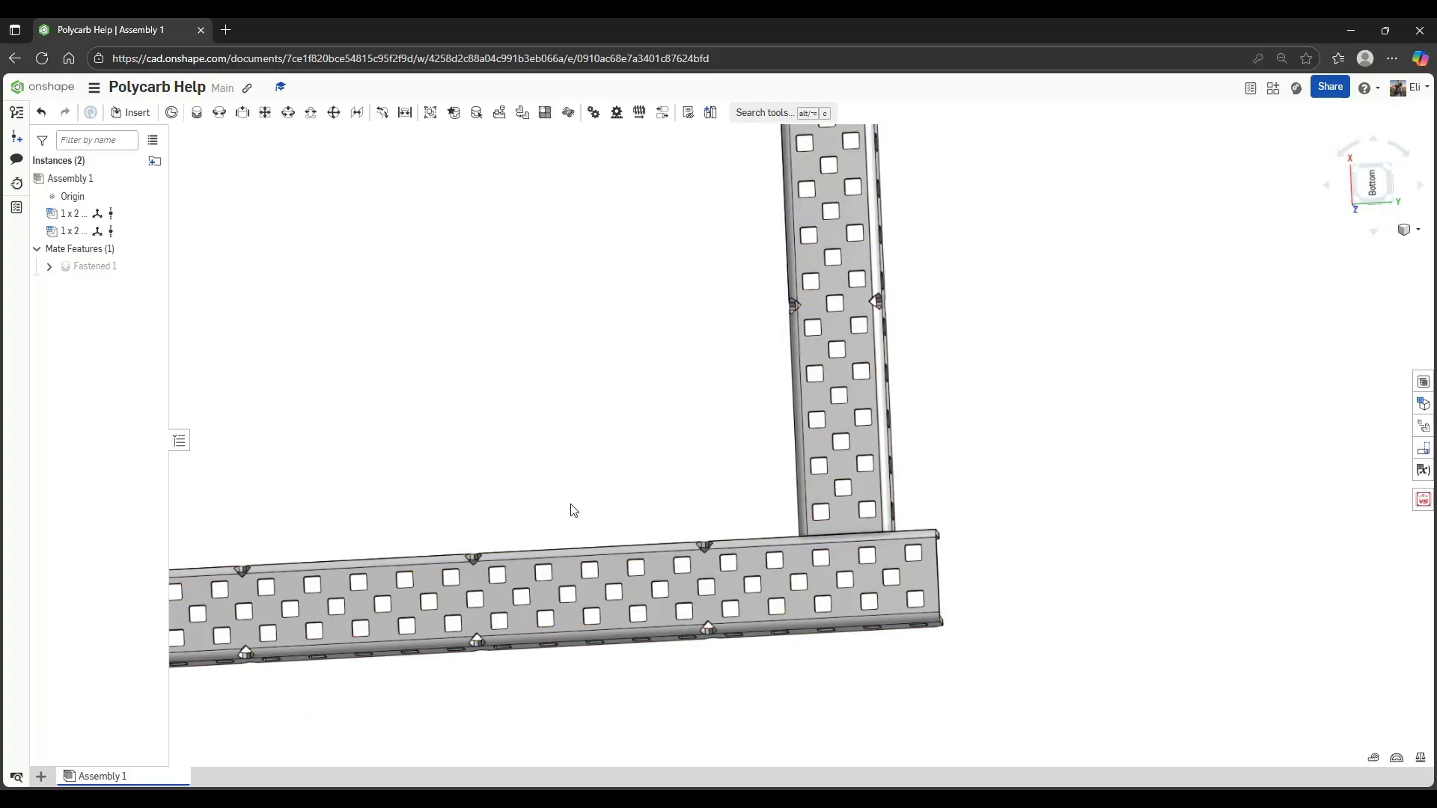
{"action": "scroll", "coordinate": [824, 568], "scroll_direction": "up", "scroll_amount": 5}
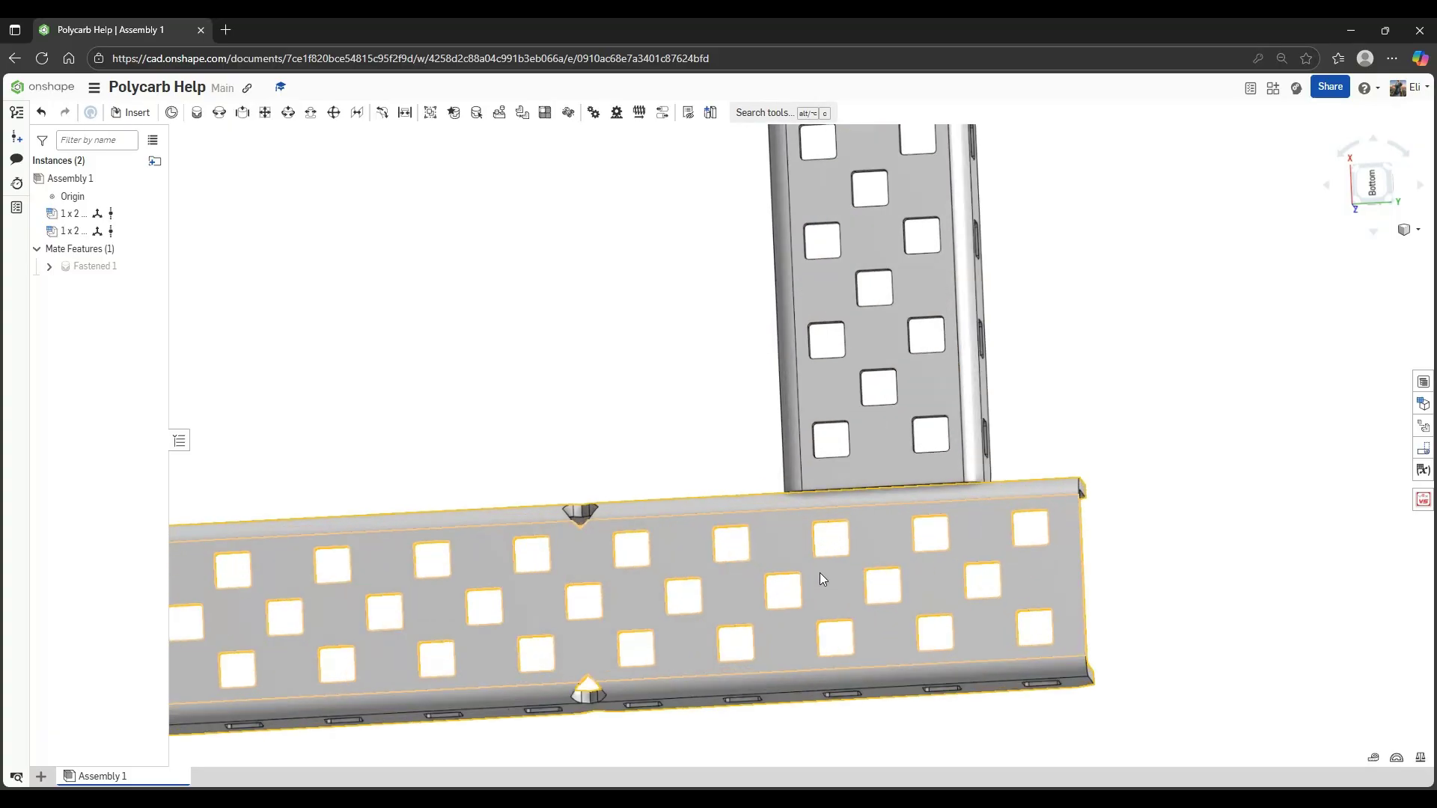
{"action": "scroll", "coordinate": [711, 471], "scroll_direction": "down", "scroll_amount": 5}
{"action": "scroll", "coordinate": [866, 510], "scroll_direction": "up", "scroll_amount": 3}
{"action": "scroll", "coordinate": [865, 511], "scroll_direction": "down", "scroll_amount": 3}
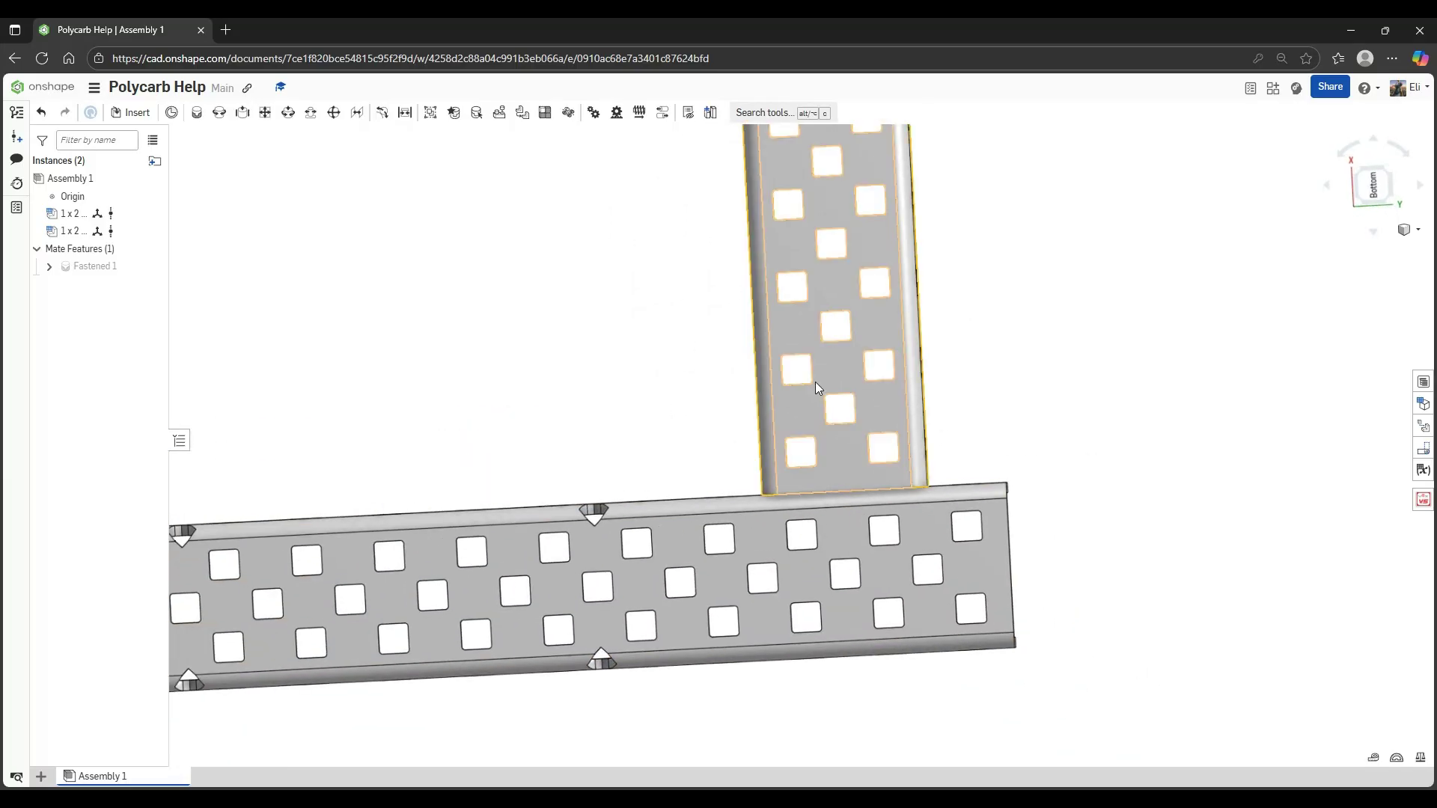
{"action": "scroll", "coordinate": [493, 613], "scroll_direction": "up", "scroll_amount": 3}
{"action": "scroll", "coordinate": [654, 514], "scroll_direction": "down", "scroll_amount": 4}
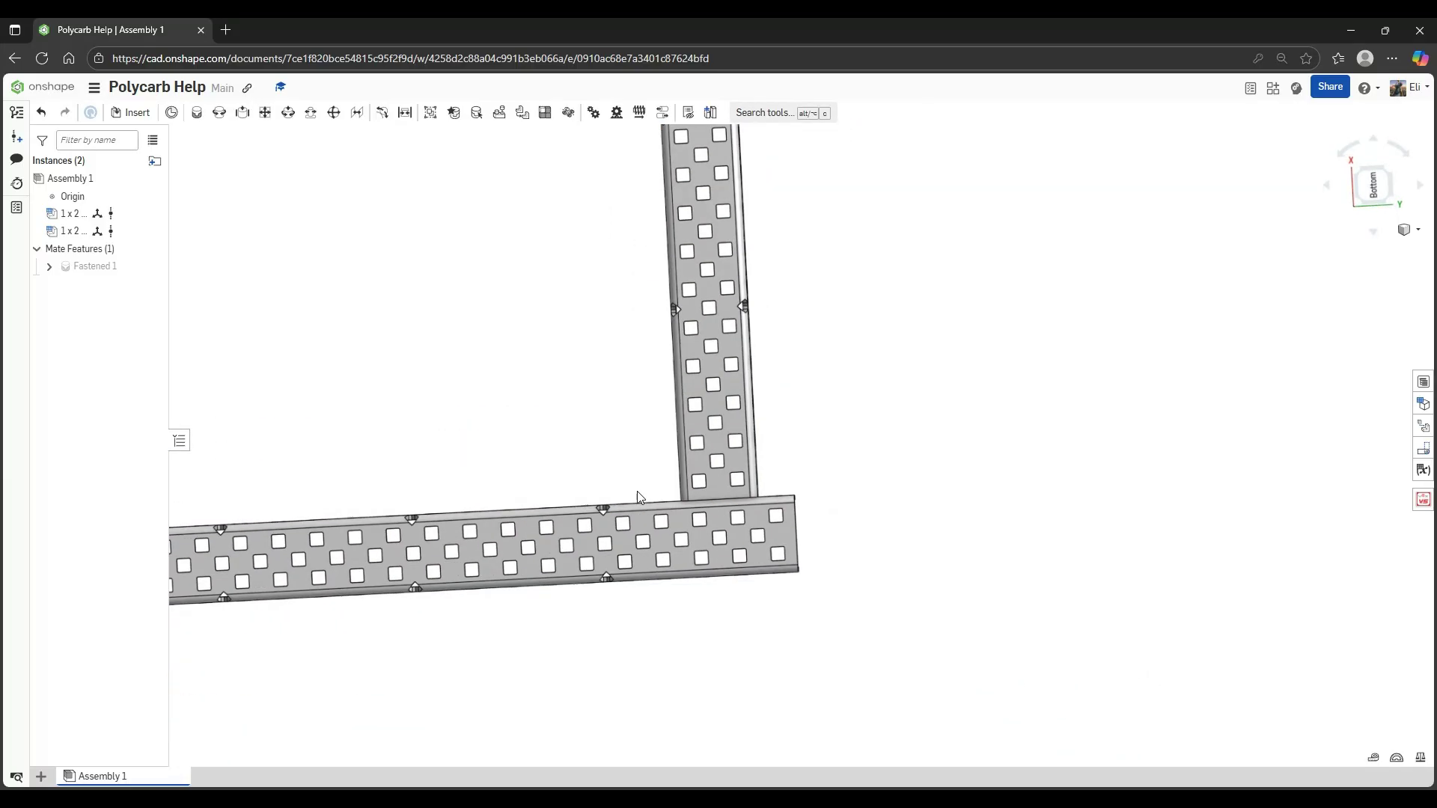
{"action": "scroll", "coordinate": [771, 514], "scroll_direction": "up", "scroll_amount": 2}
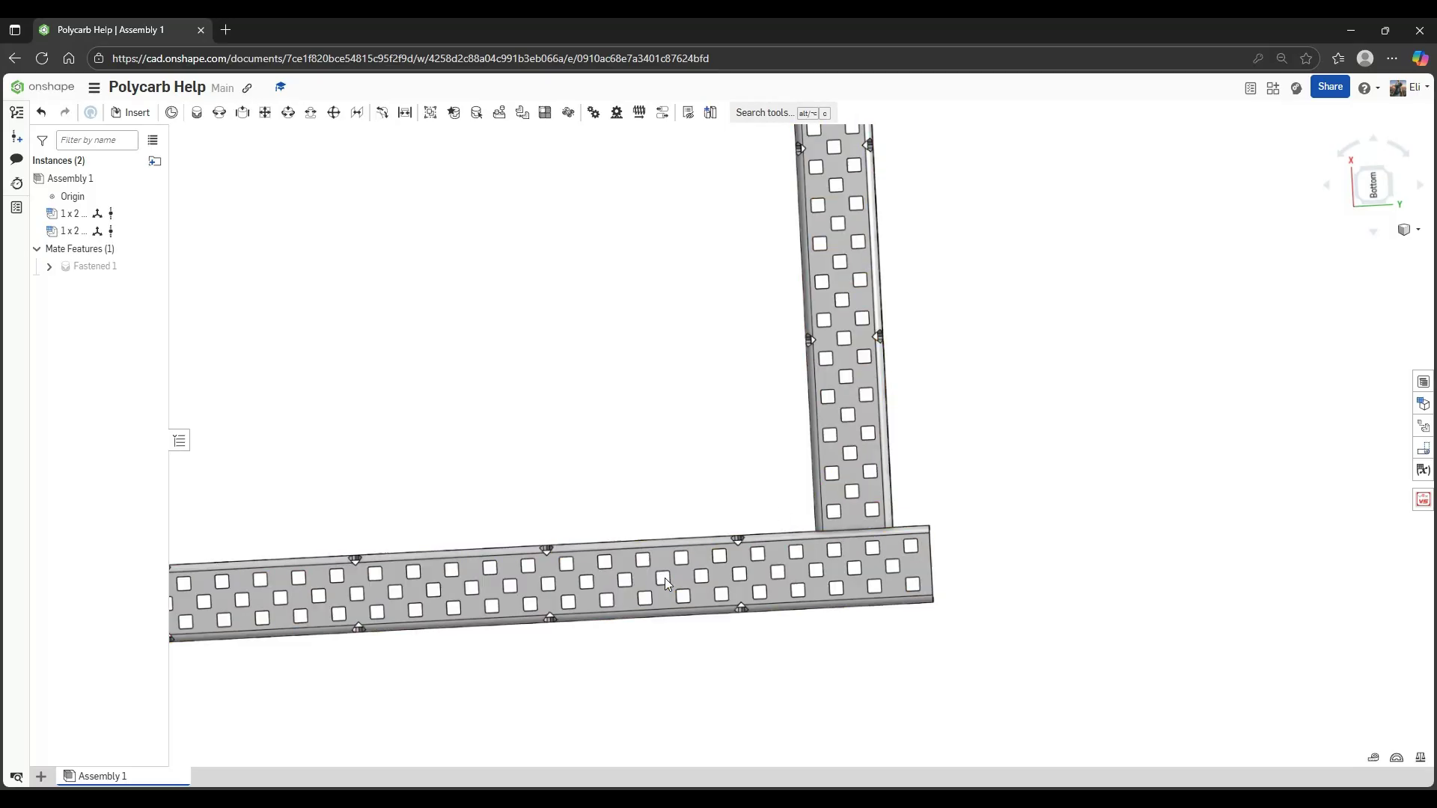
{"action": "right_click_drag", "start_coordinate": [783, 455], "coordinate": [745, 474]}
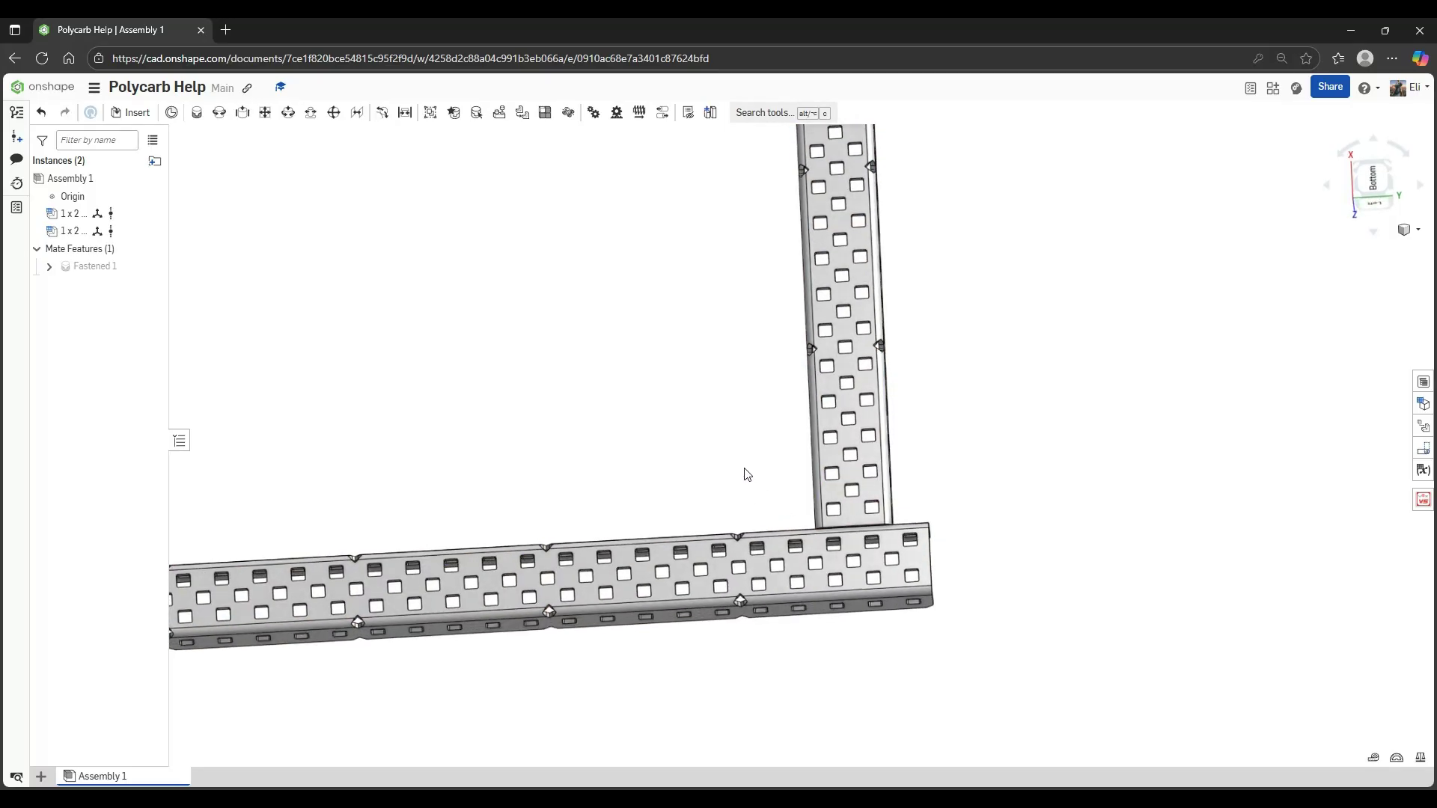
Measure the width between two opposite inner faces of a square hole in the horizontal C-channel, near the joint
{"action": "scroll", "coordinate": [816, 524], "scroll_direction": "up", "scroll_amount": 4}
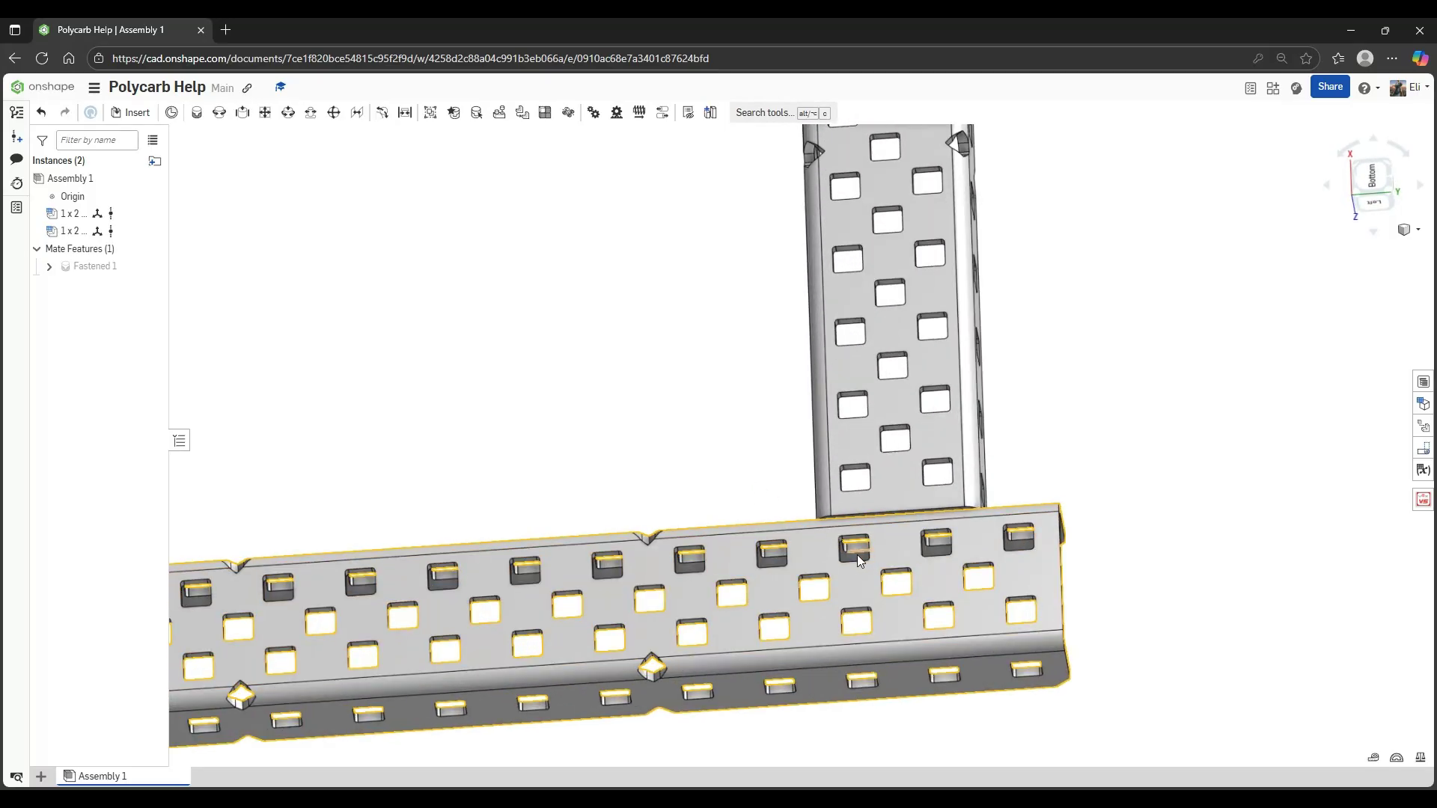
{"action": "scroll", "coordinate": [852, 558], "scroll_direction": "up", "scroll_amount": 2}
{"action": "scroll", "coordinate": [1235, 607], "scroll_direction": "up", "scroll_amount": 3}
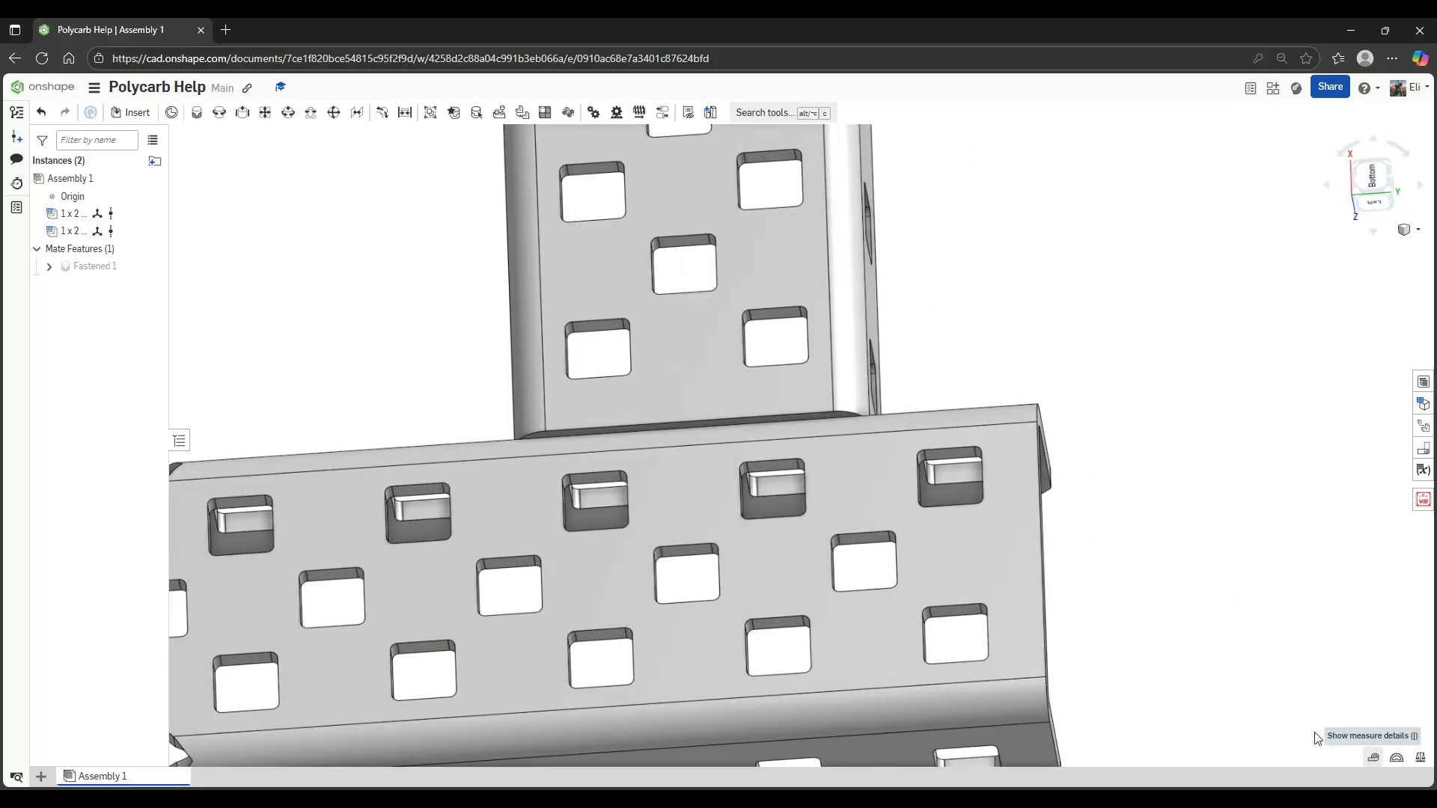
{"action": "left_click", "coordinate": [1375, 758]}
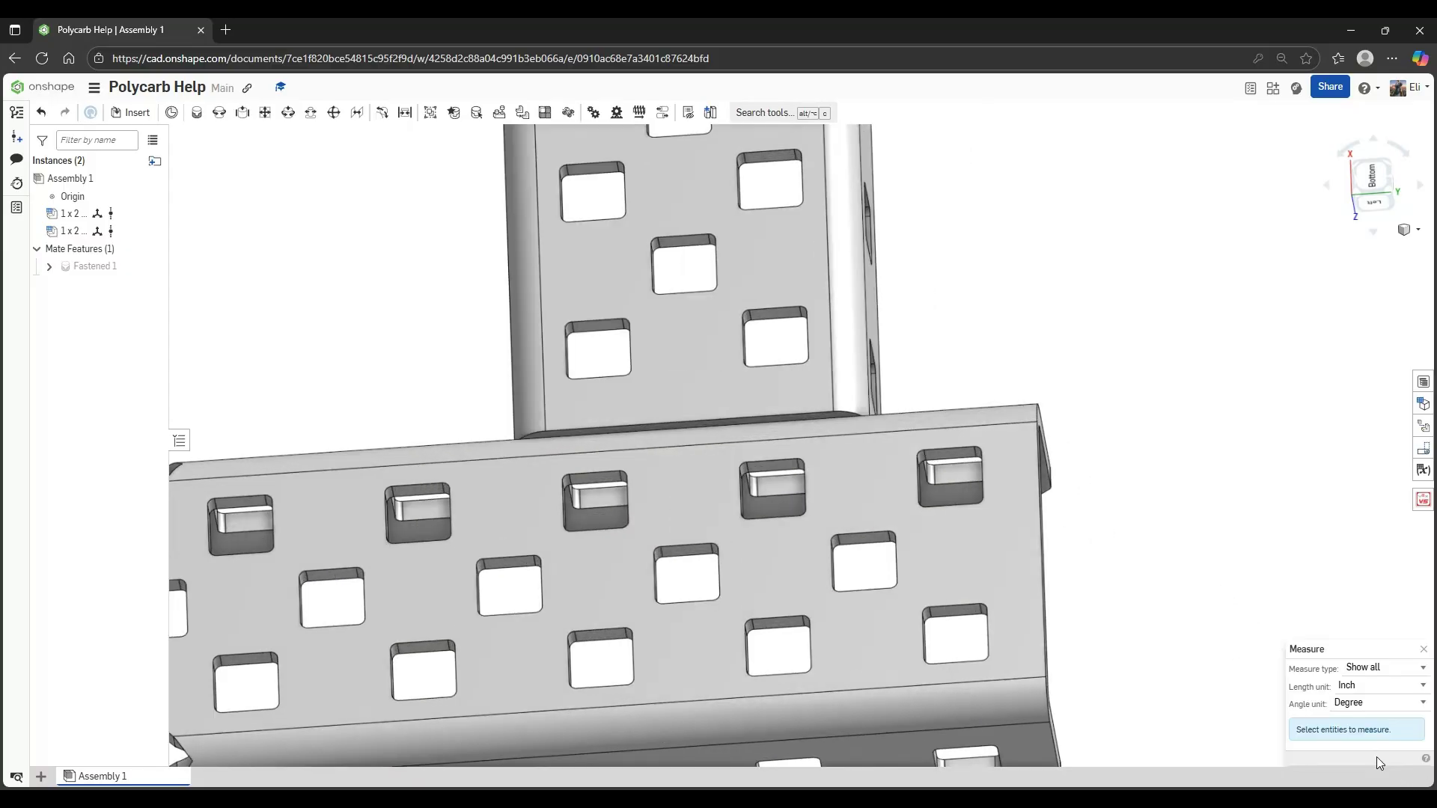
{"action": "scroll", "coordinate": [537, 518], "scroll_direction": "up", "scroll_amount": 3}
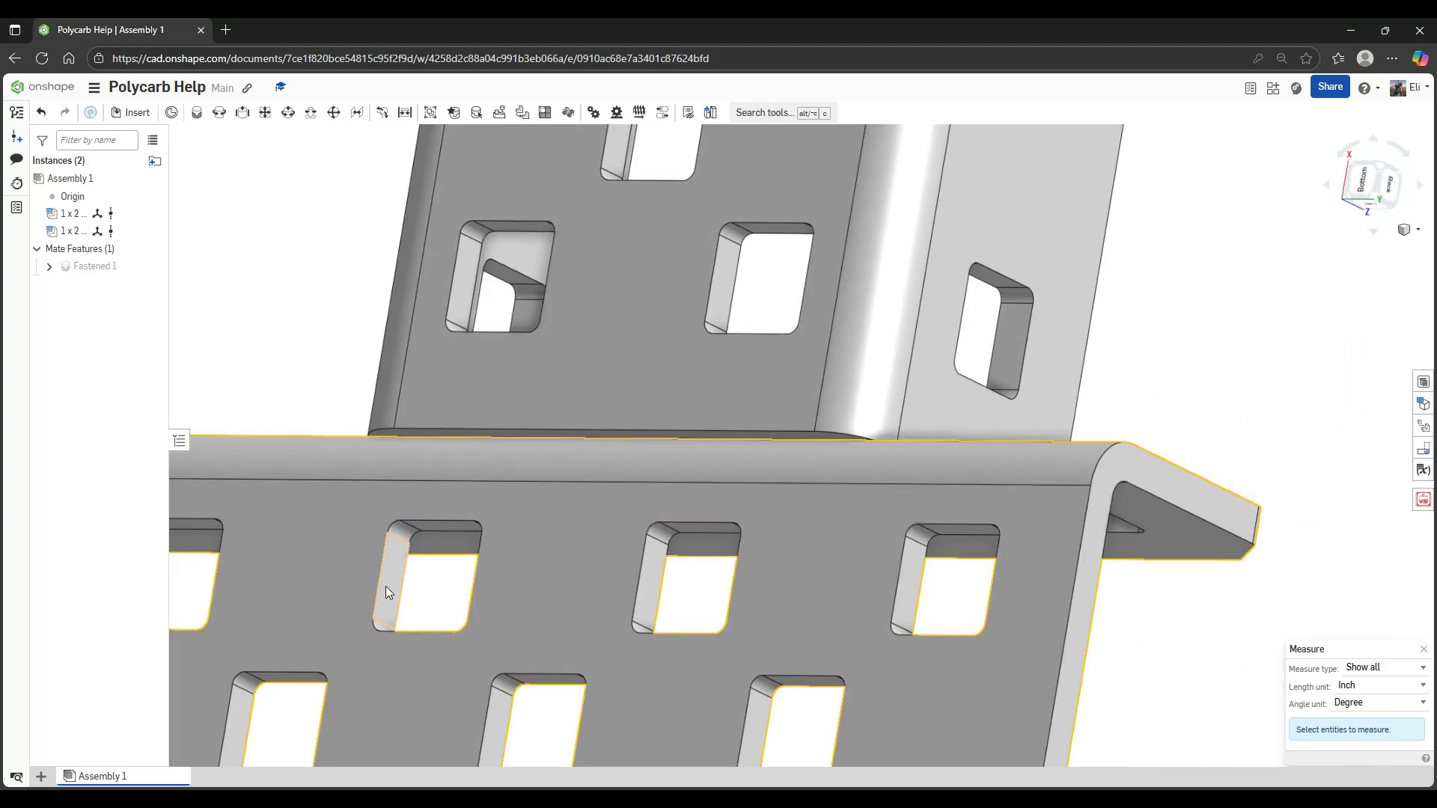
{"action": "left_click", "coordinate": [384, 586]}
{"action": "right_click_drag", "start_coordinate": [433, 597], "coordinate": [531, 596]}
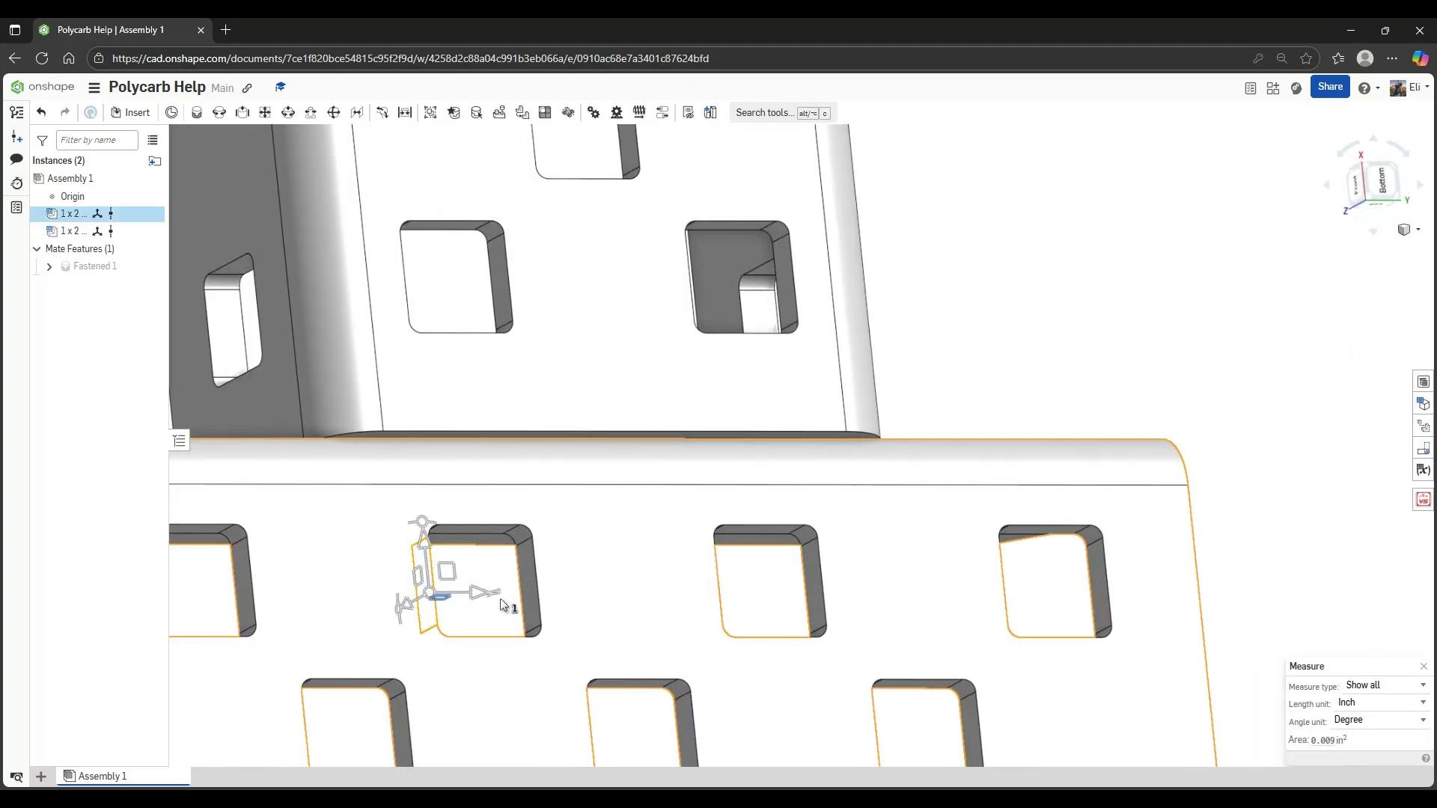
{"action": "left_click", "coordinate": [532, 595]}
Read the parallel distance between the two selected hole faces, compare it with the neighbouring holes, and close the measurement
{"action": "scroll", "coordinate": [1138, 569], "scroll_direction": "down", "scroll_amount": 8}
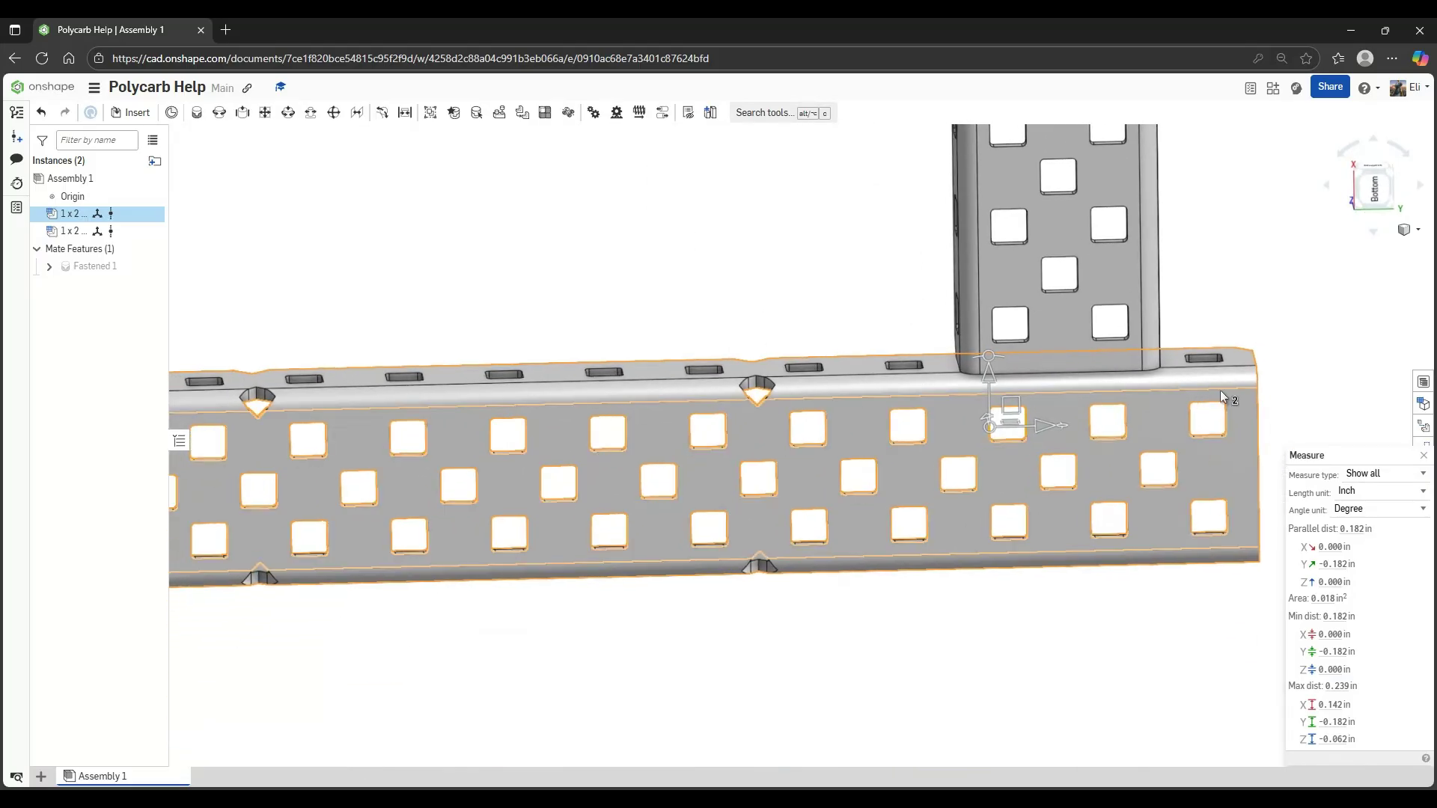
{"action": "right_click_drag", "start_coordinate": [1220, 393], "coordinate": [1251, 331]}
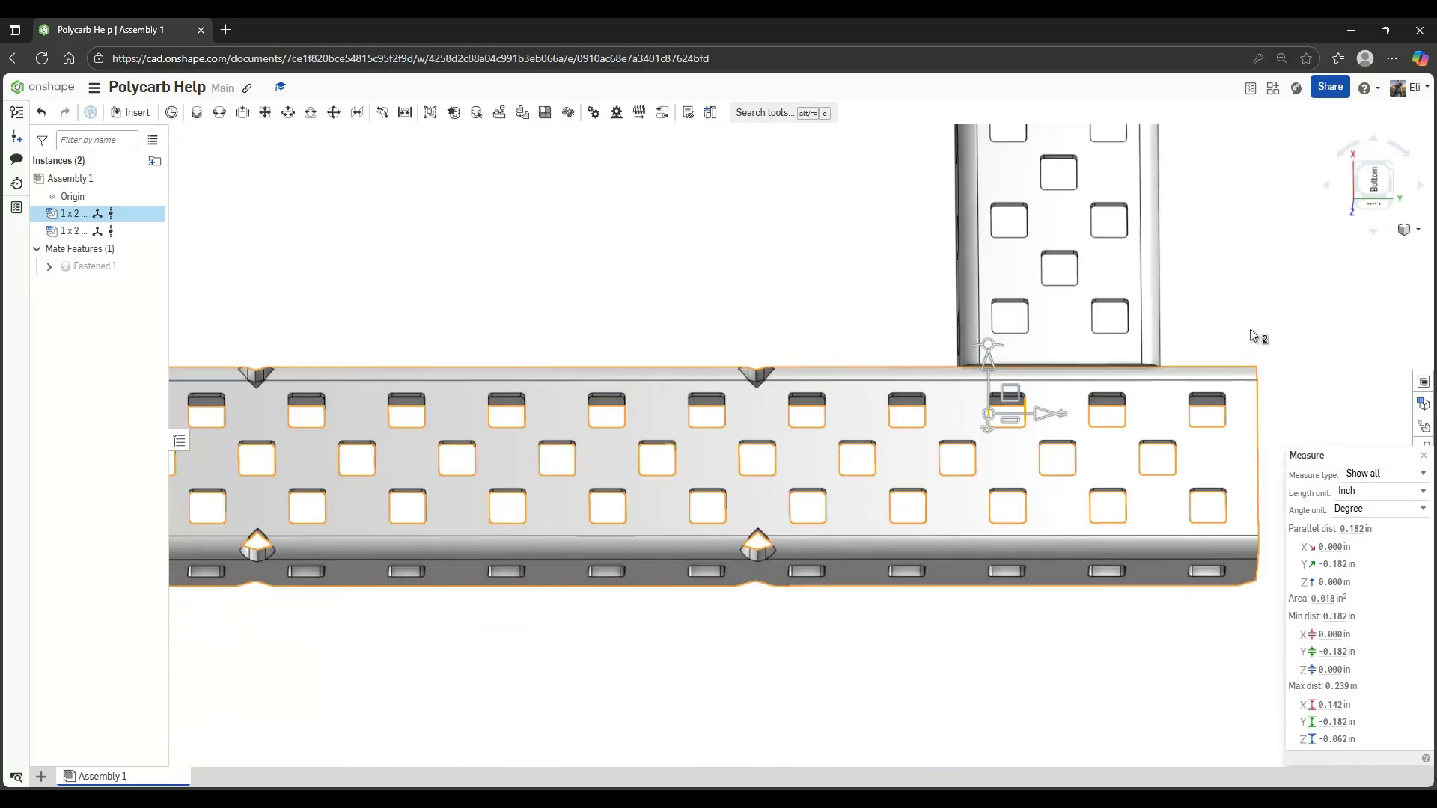
{"action": "mouse_move", "coordinate": [1361, 528]}
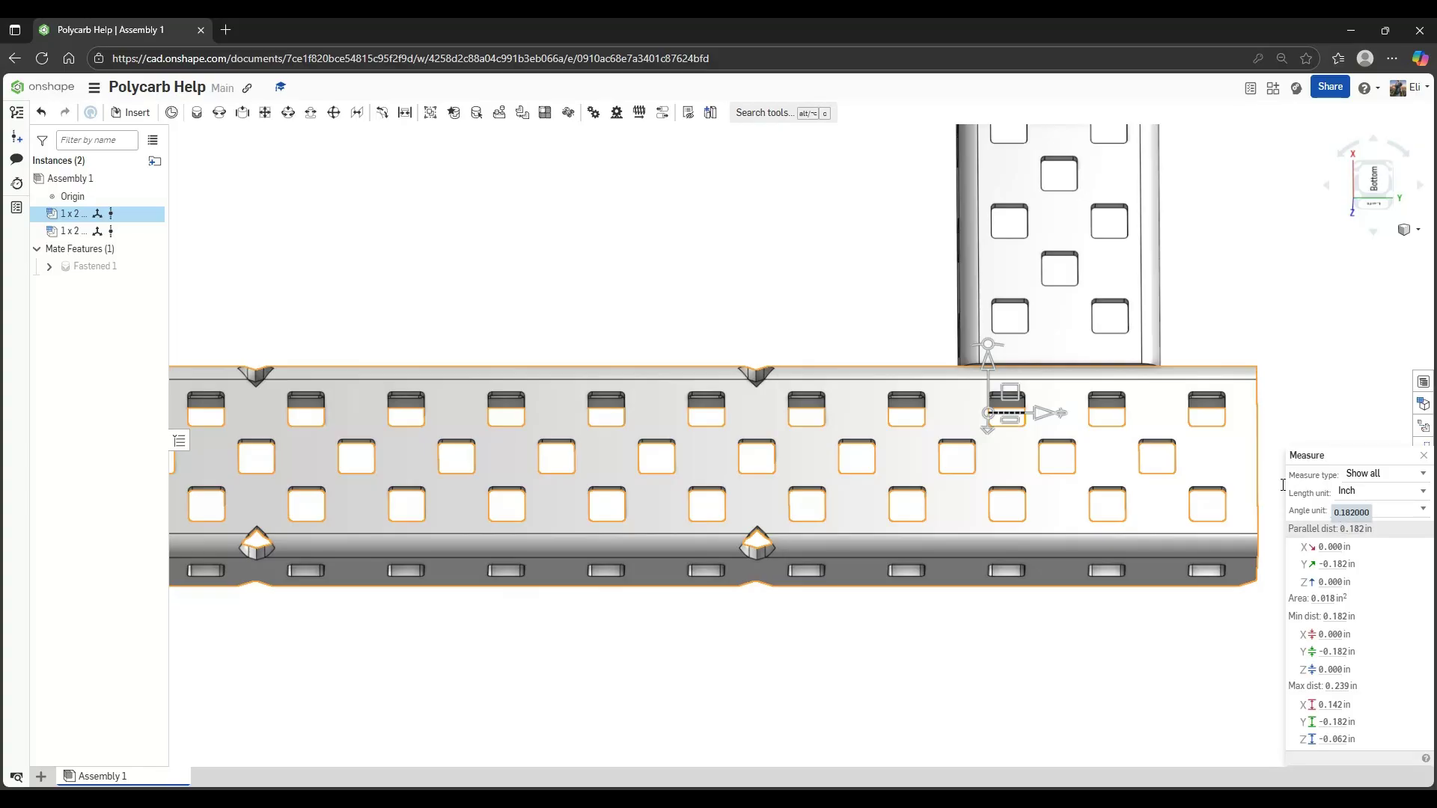
{"action": "scroll", "coordinate": [1093, 509], "scroll_direction": "up", "scroll_amount": 5}
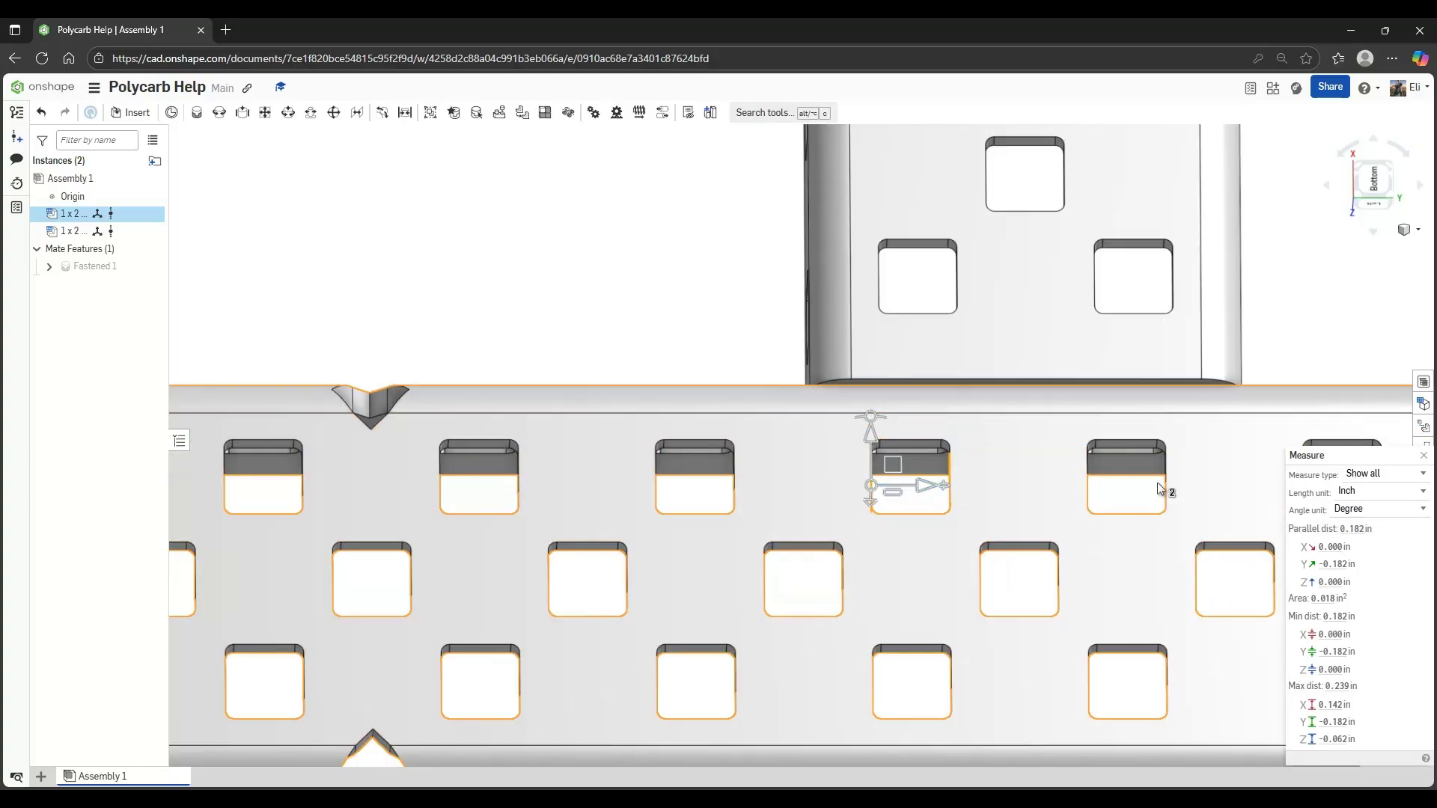
{"action": "scroll", "coordinate": [1049, 487], "scroll_direction": "down", "scroll_amount": 3}
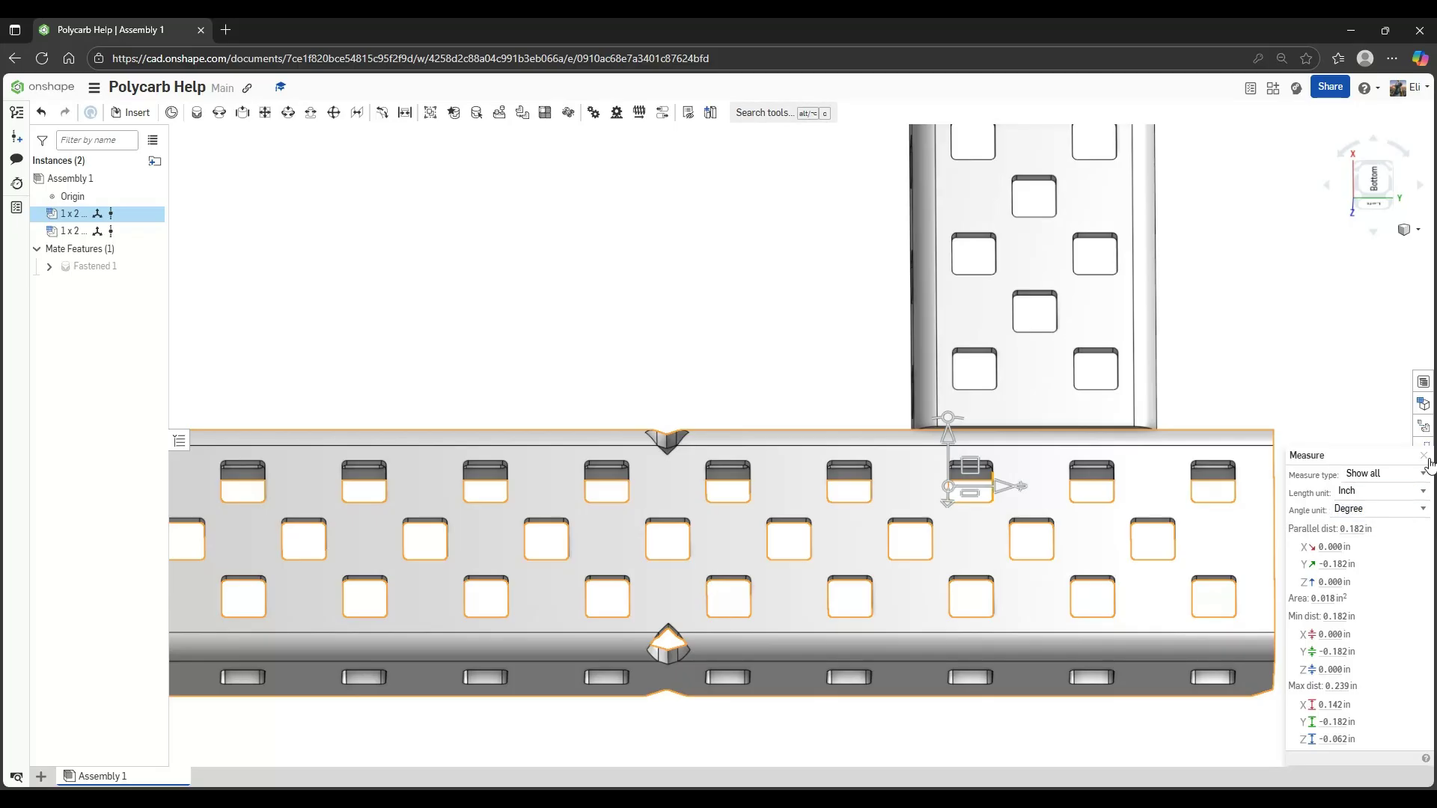
{"action": "left_click", "coordinate": [1325, 348]}
{"action": "scroll", "coordinate": [464, 537], "scroll_direction": "down", "scroll_amount": 6}
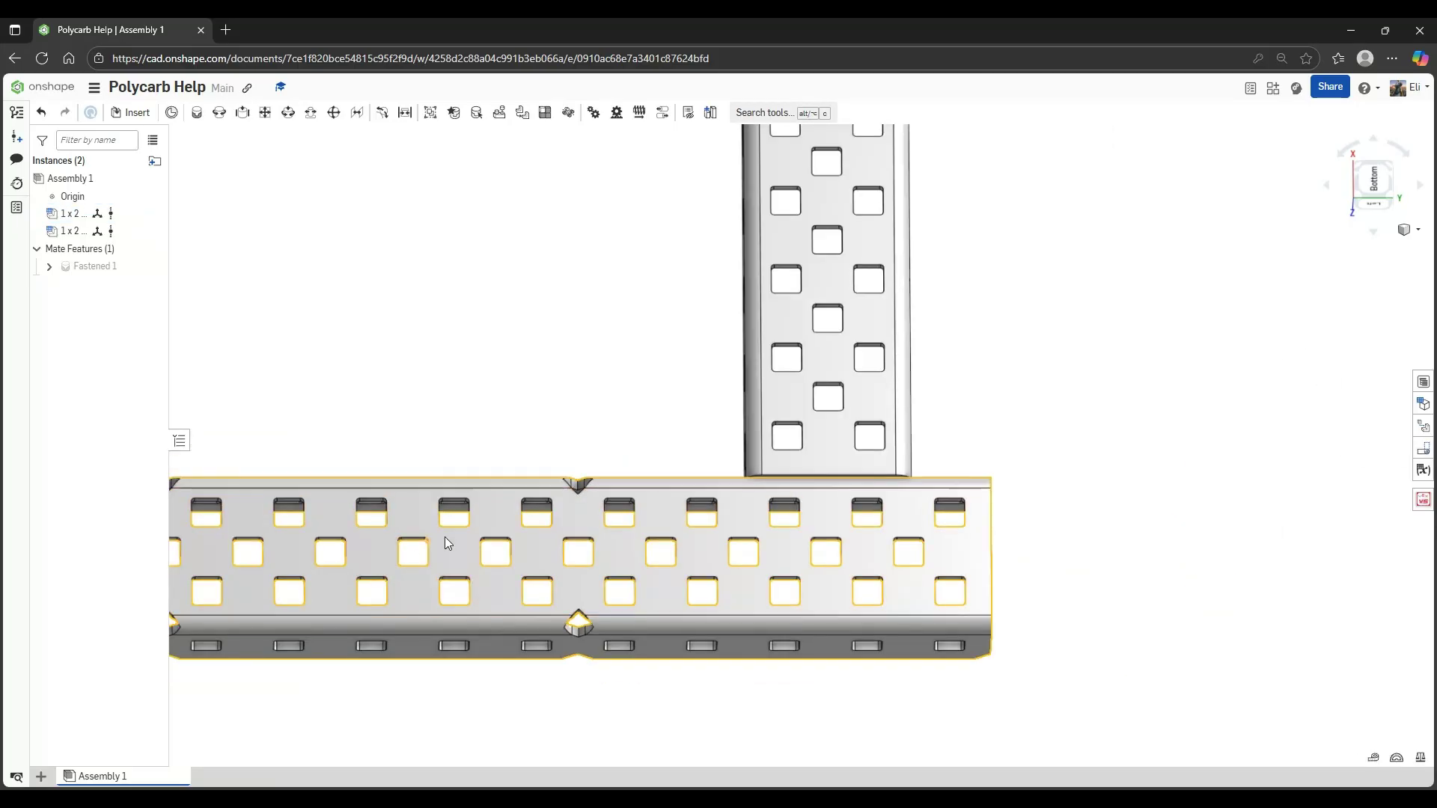
Create a new Part Studio in the document and hide its Front and Right planes
{"action": "left_click", "coordinate": [41, 777]}
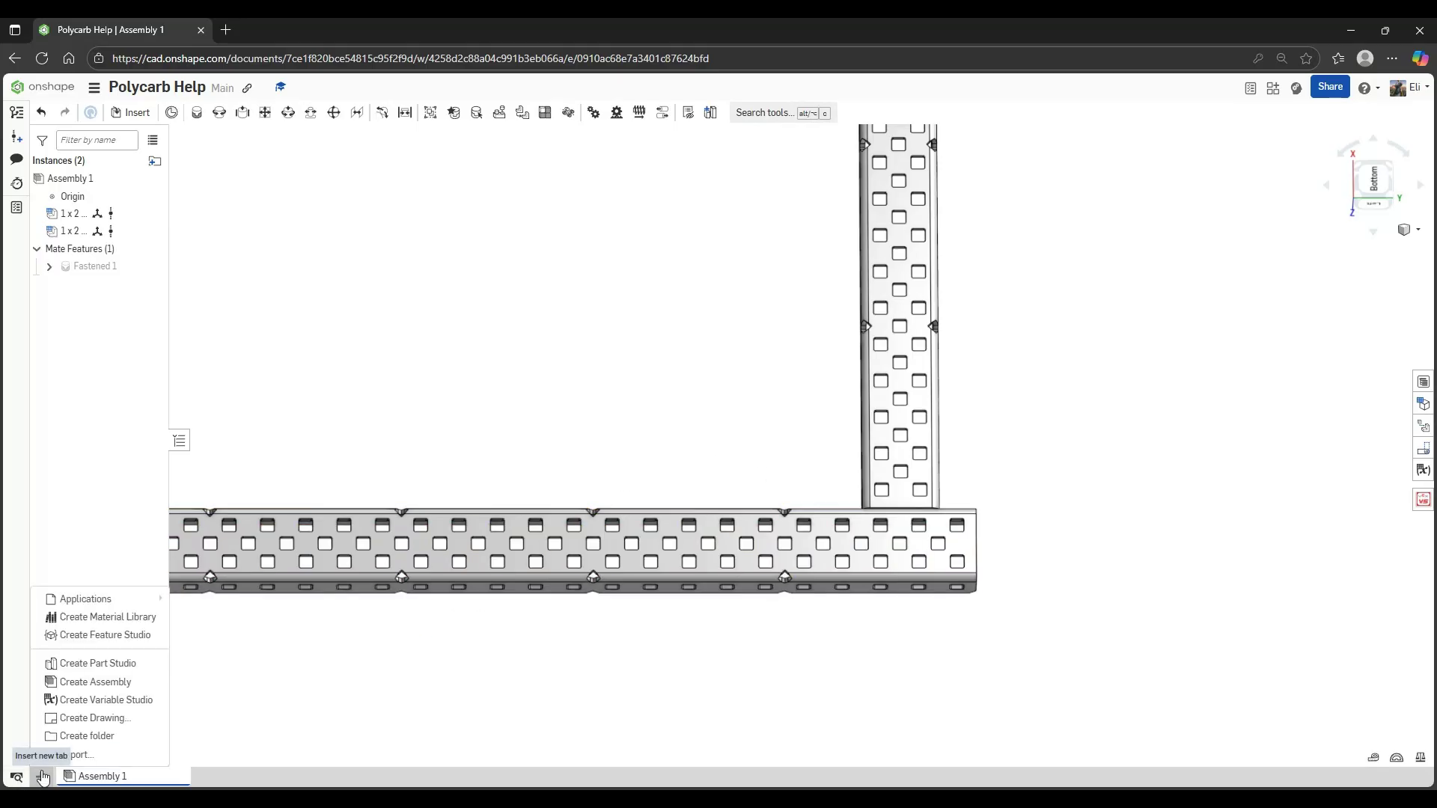
{"action": "left_click", "coordinate": [95, 666]}
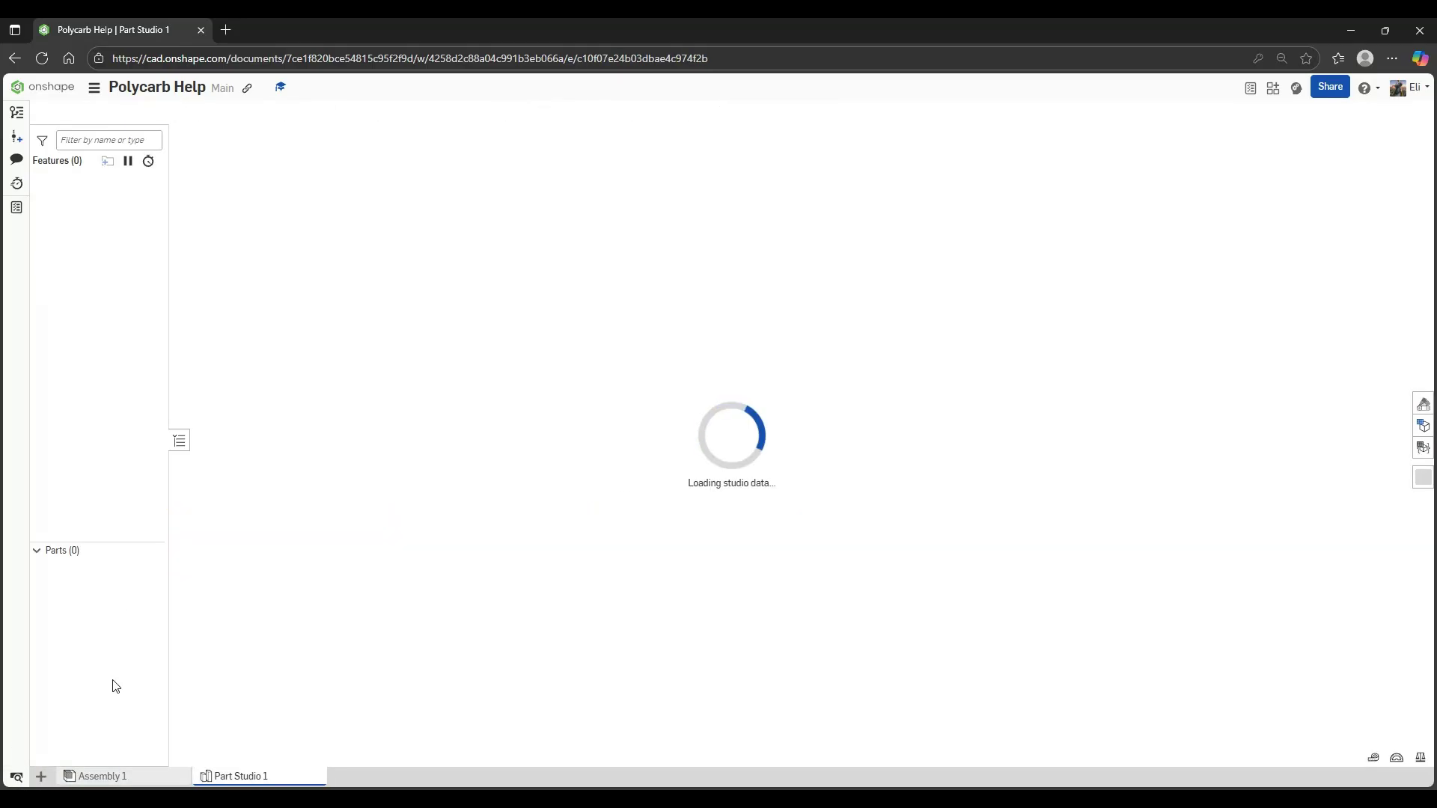
{"action": "right_click_drag", "start_coordinate": [1084, 427], "coordinate": [1109, 398]}
{"action": "right_click_drag", "start_coordinate": [708, 369], "coordinate": [762, 336]}
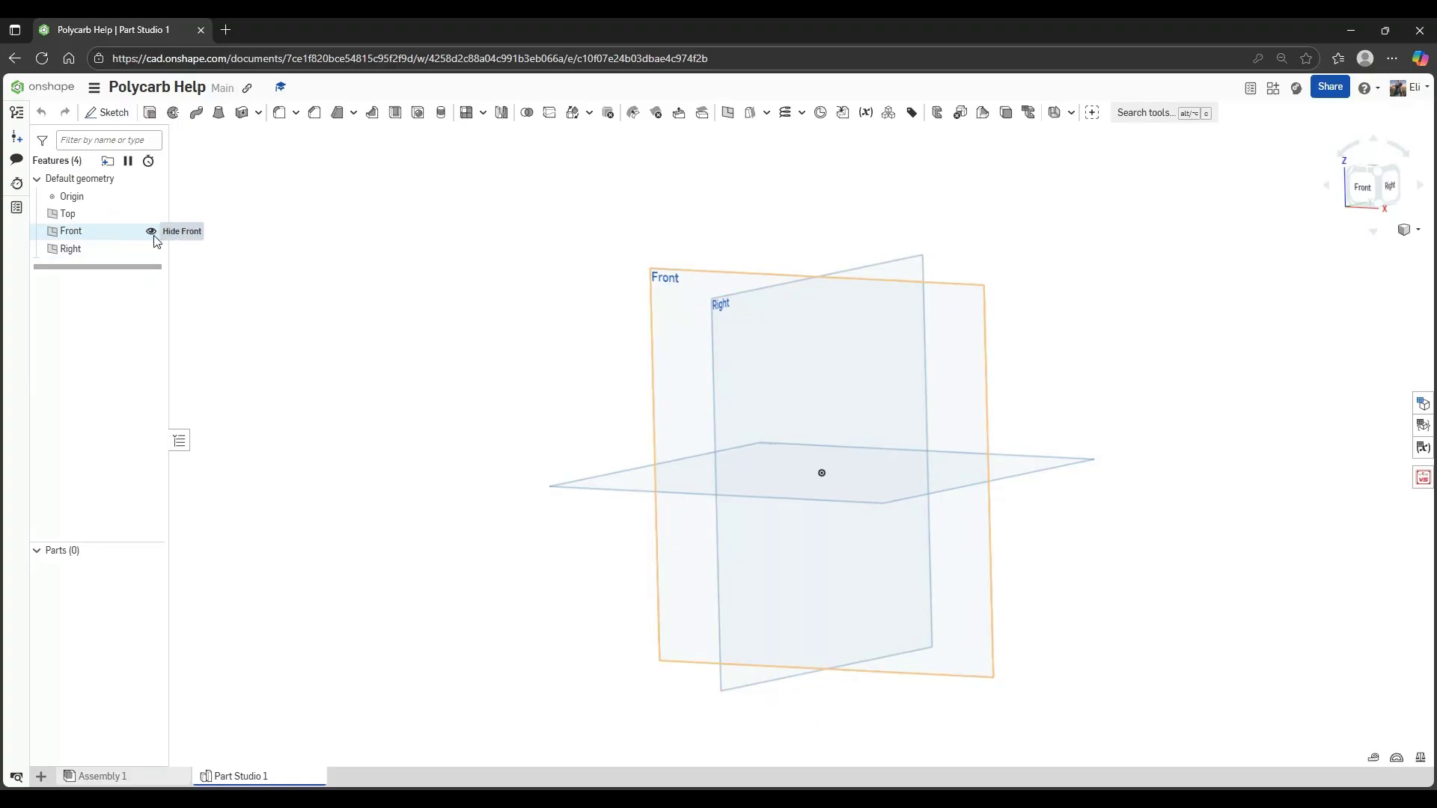
{"action": "left_click", "coordinate": [152, 233]}
{"action": "left_click", "coordinate": [153, 250]}
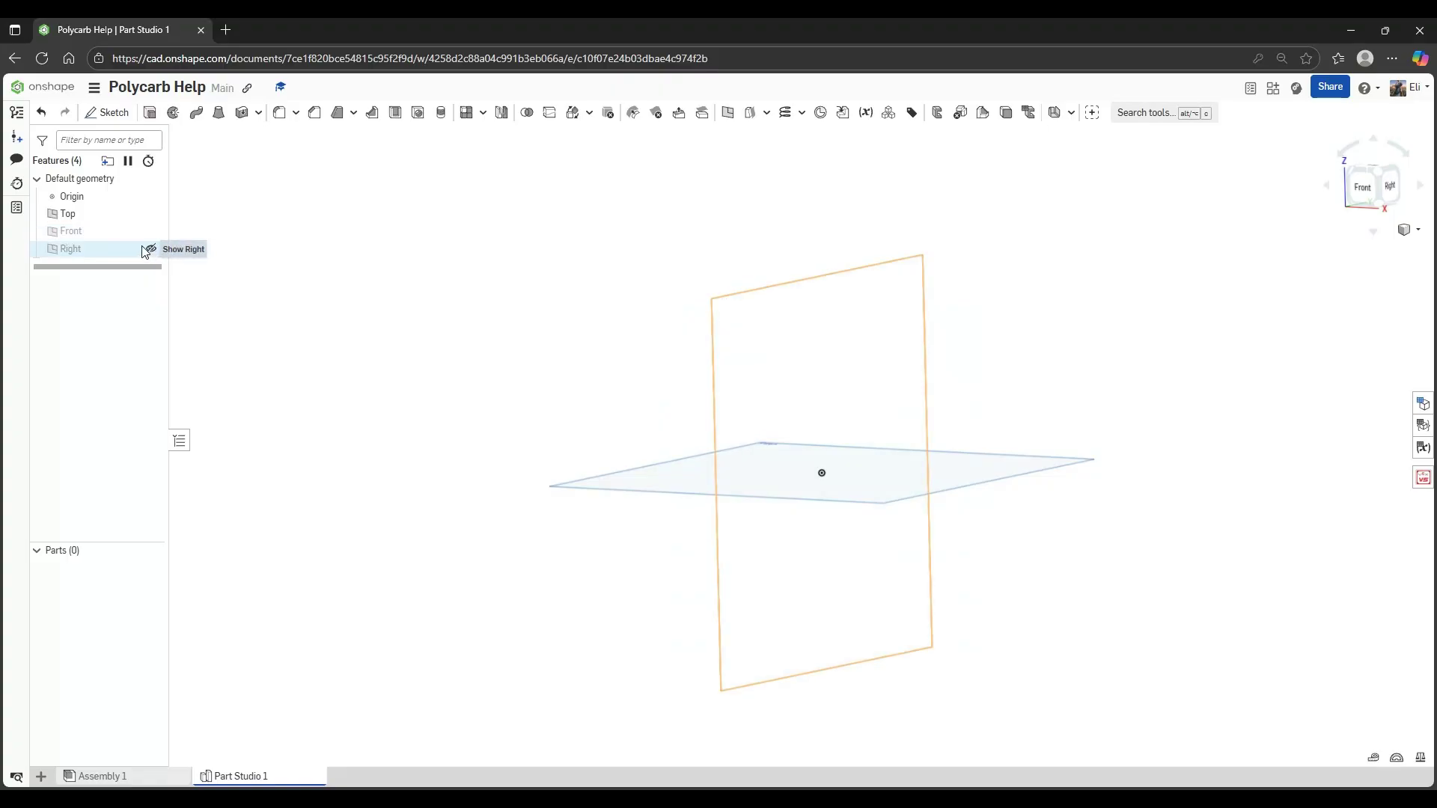
Show the Front plane again and hide it once more
{"action": "right_click", "coordinate": [96, 235]}
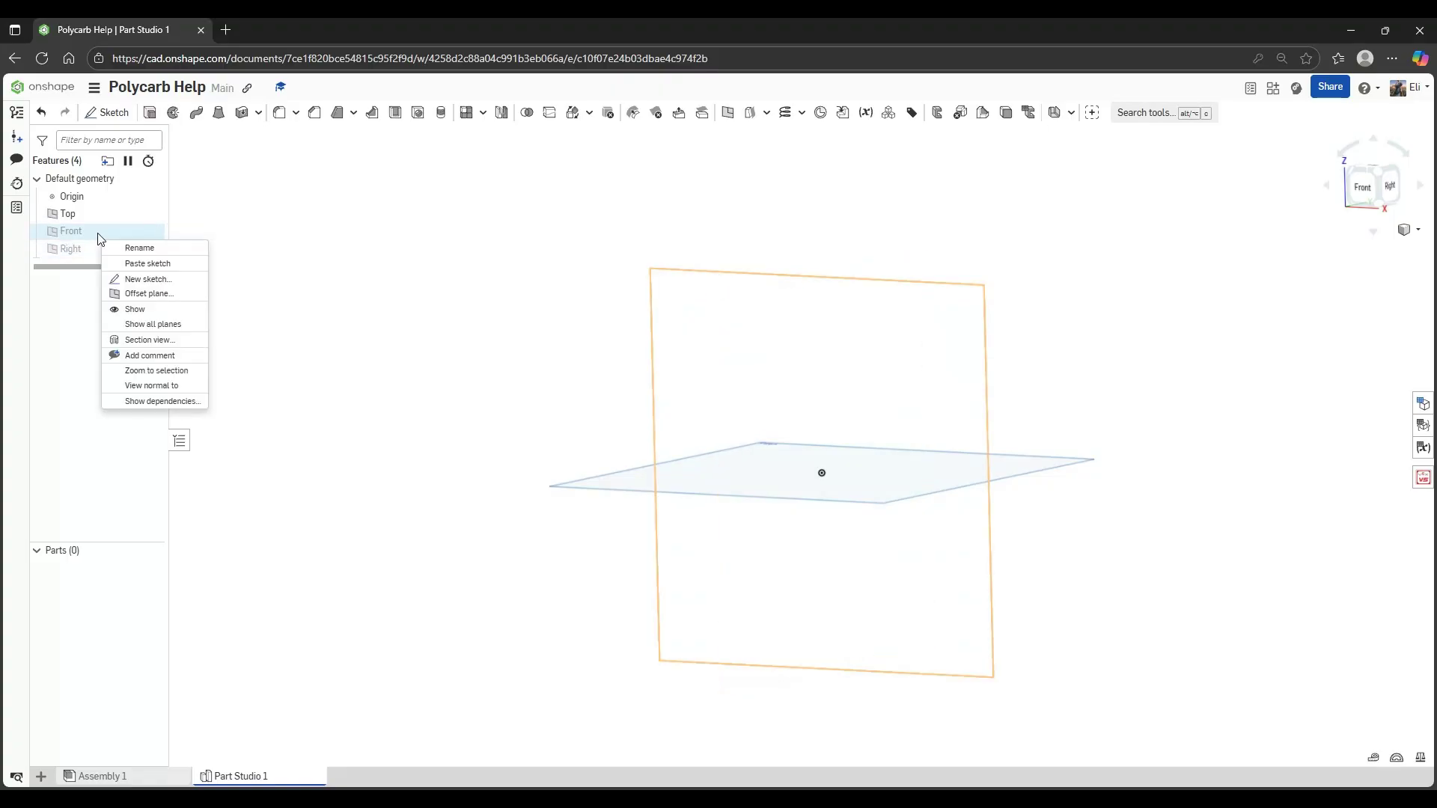
{"action": "left_click", "coordinate": [133, 309]}
{"action": "right_click", "coordinate": [106, 237]}
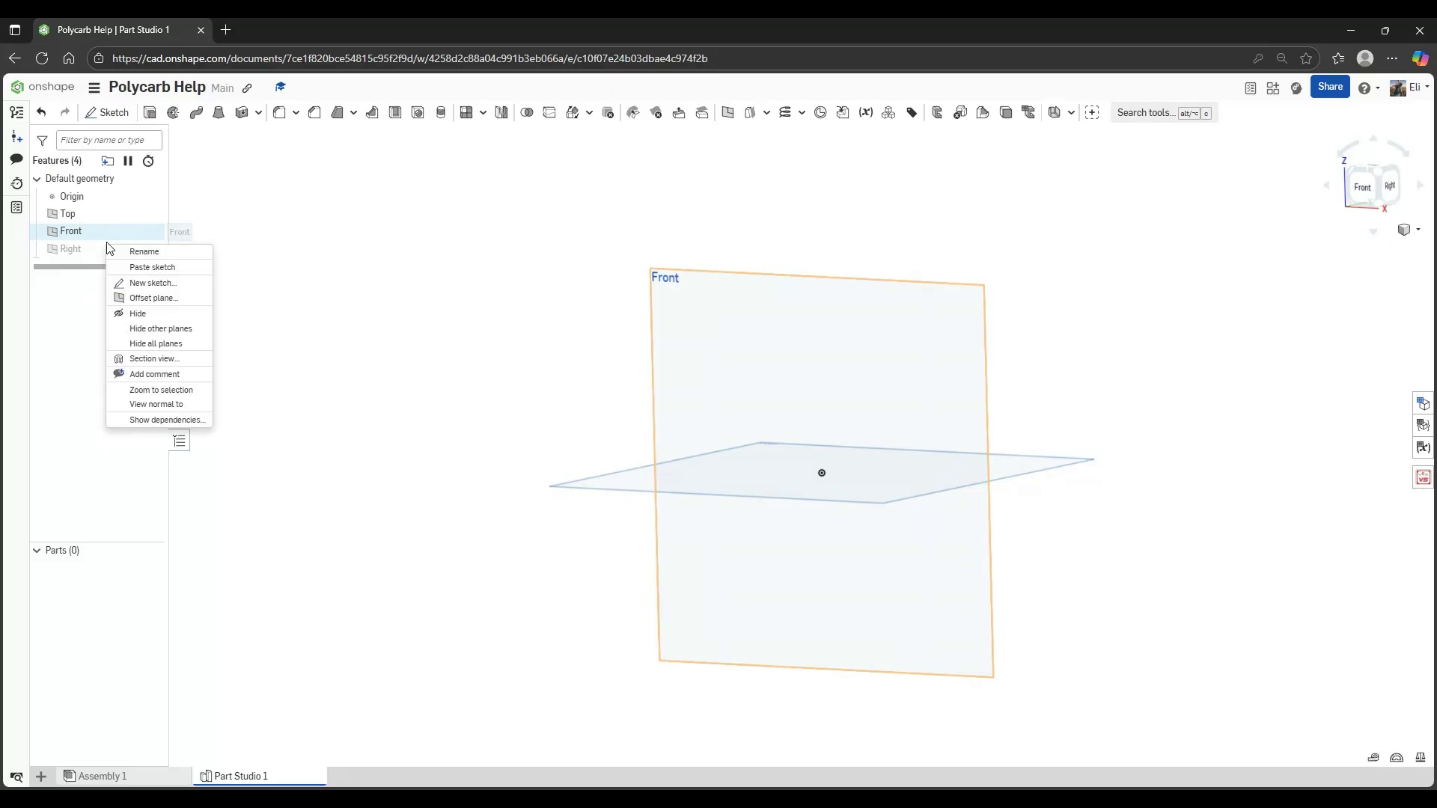
{"action": "left_click", "coordinate": [127, 314]}
Start a new sketch on the Top plane, viewed from above
{"action": "right_click_drag", "start_coordinate": [861, 419], "coordinate": [1004, 539]}
{"action": "middle_click_drag", "start_coordinate": [891, 586], "coordinate": [662, 580]}
{"action": "middle_click_drag", "start_coordinate": [720, 520], "coordinate": [785, 513]}
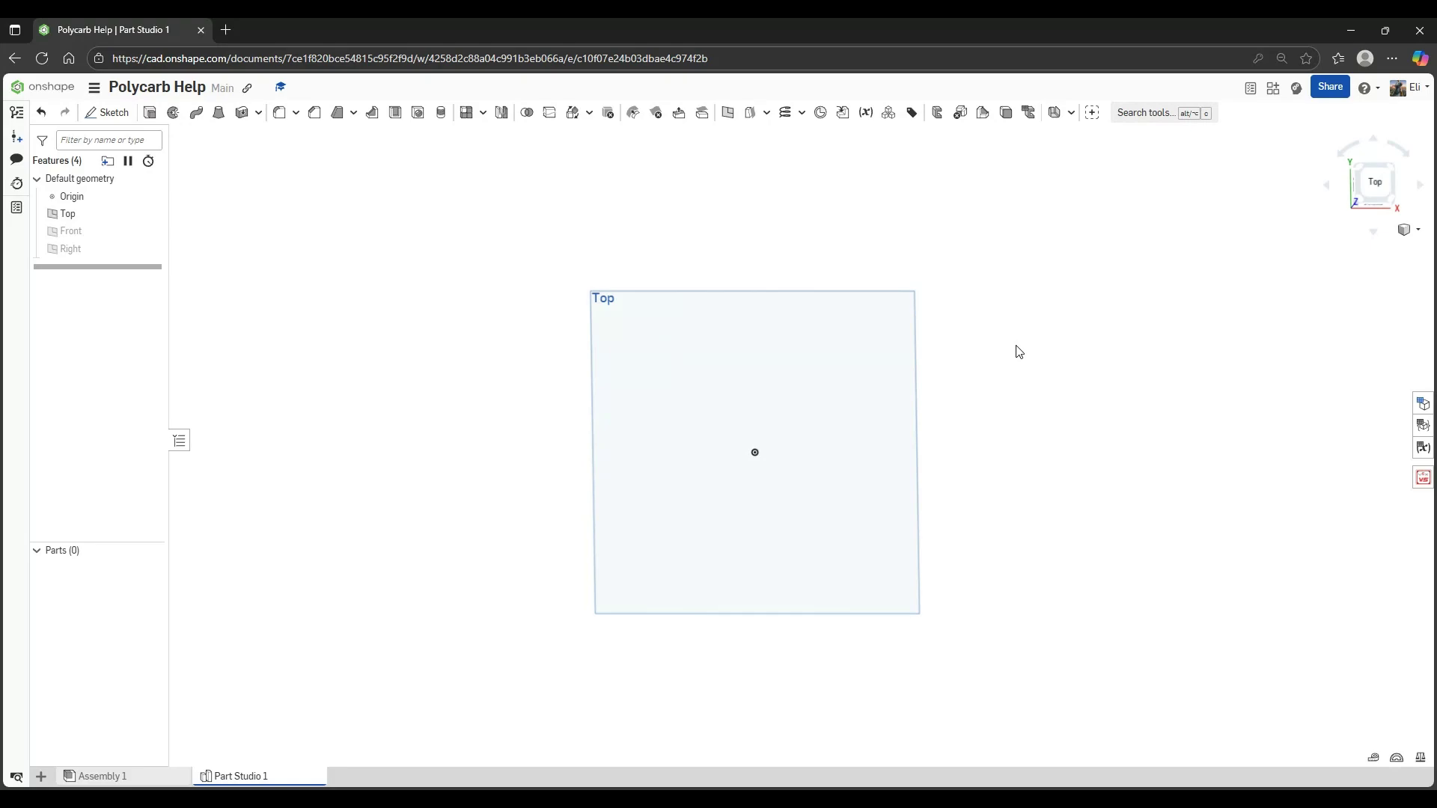
{"action": "scroll", "coordinate": [796, 435], "scroll_direction": "up", "scroll_amount": 3}
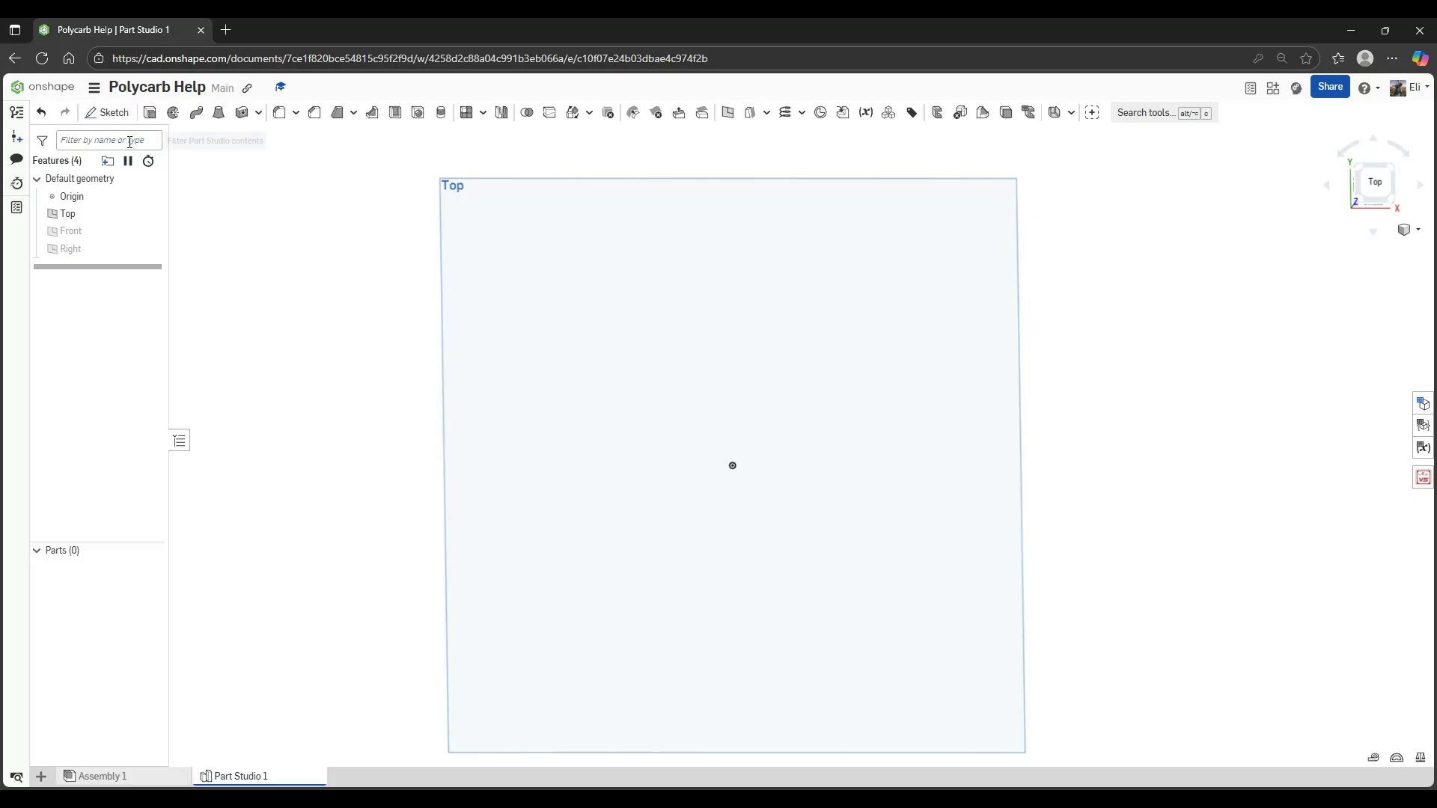
{"action": "key", "text": "shift+s"}
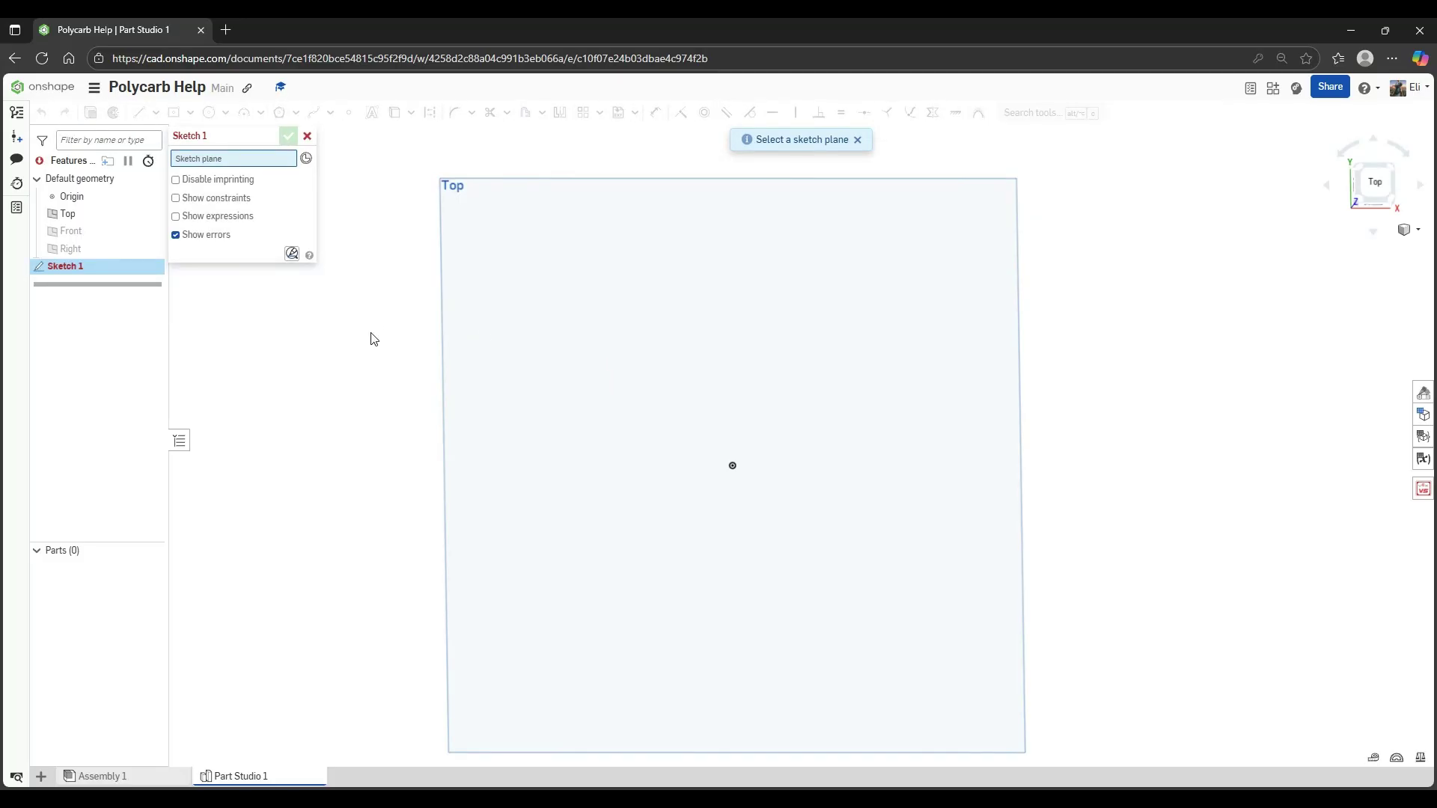
{"action": "right_click_drag", "start_coordinate": [439, 388], "coordinate": [442, 384]}
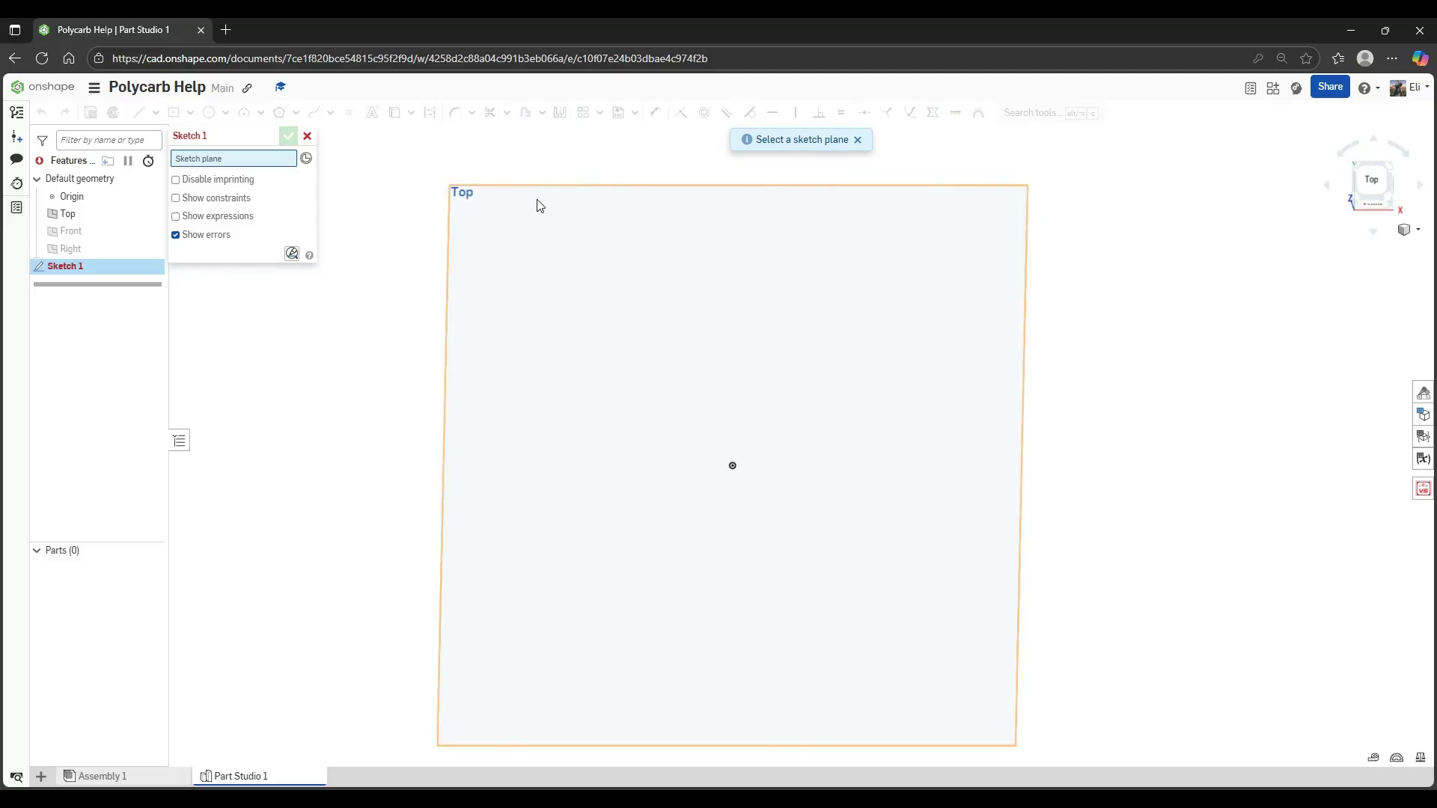
{"action": "left_click", "coordinate": [636, 451]}
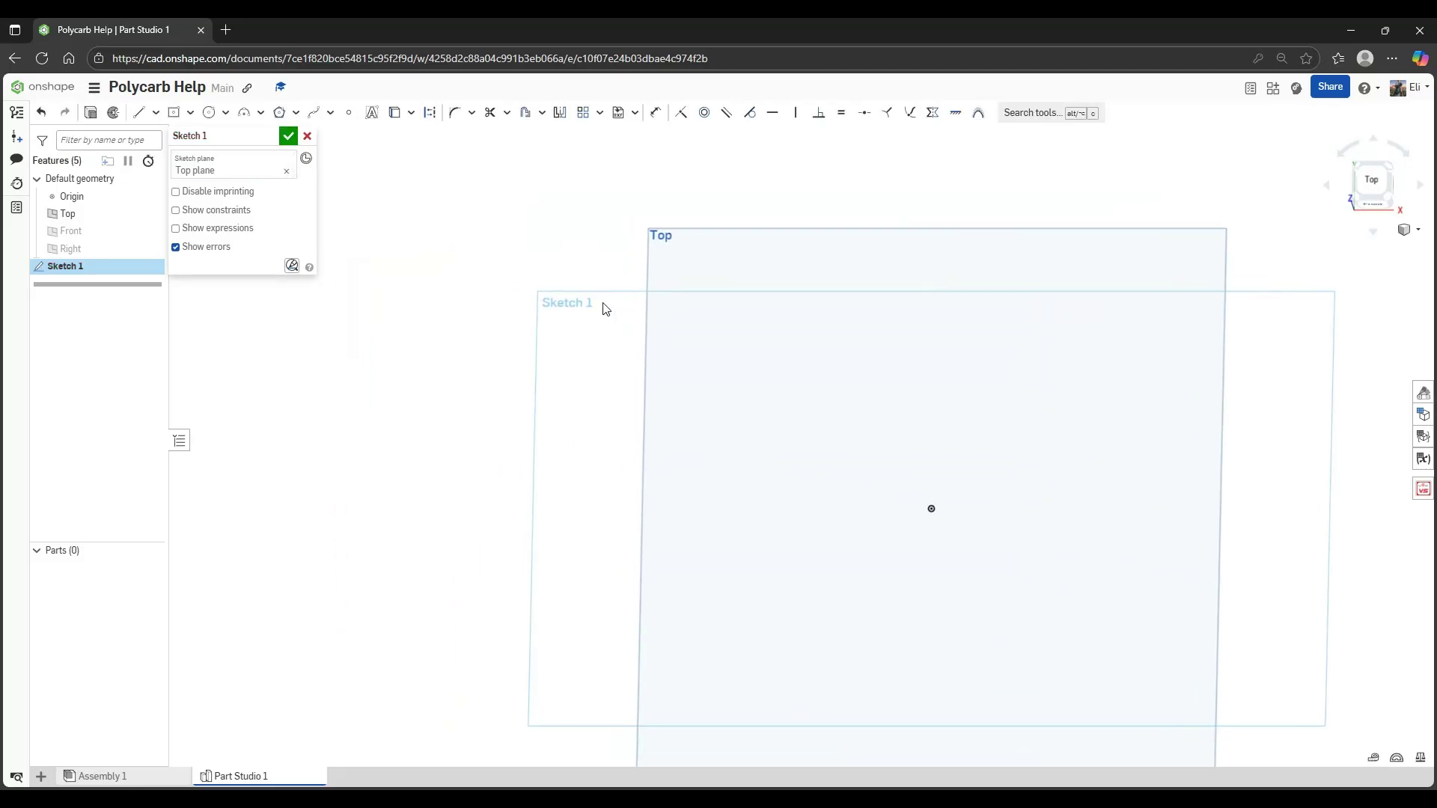
Look over the C-channels in Assembly 1 and return to the sketch in Part Studio 1
{"action": "mouse_move", "coordinate": [611, 315]}
{"action": "middle_mouse_down"}
{"action": "mouse_move", "coordinate": [488, 320]}
{"action": "mouse_move", "coordinate": [457, 289]}
{"action": "middle_mouse_up"}
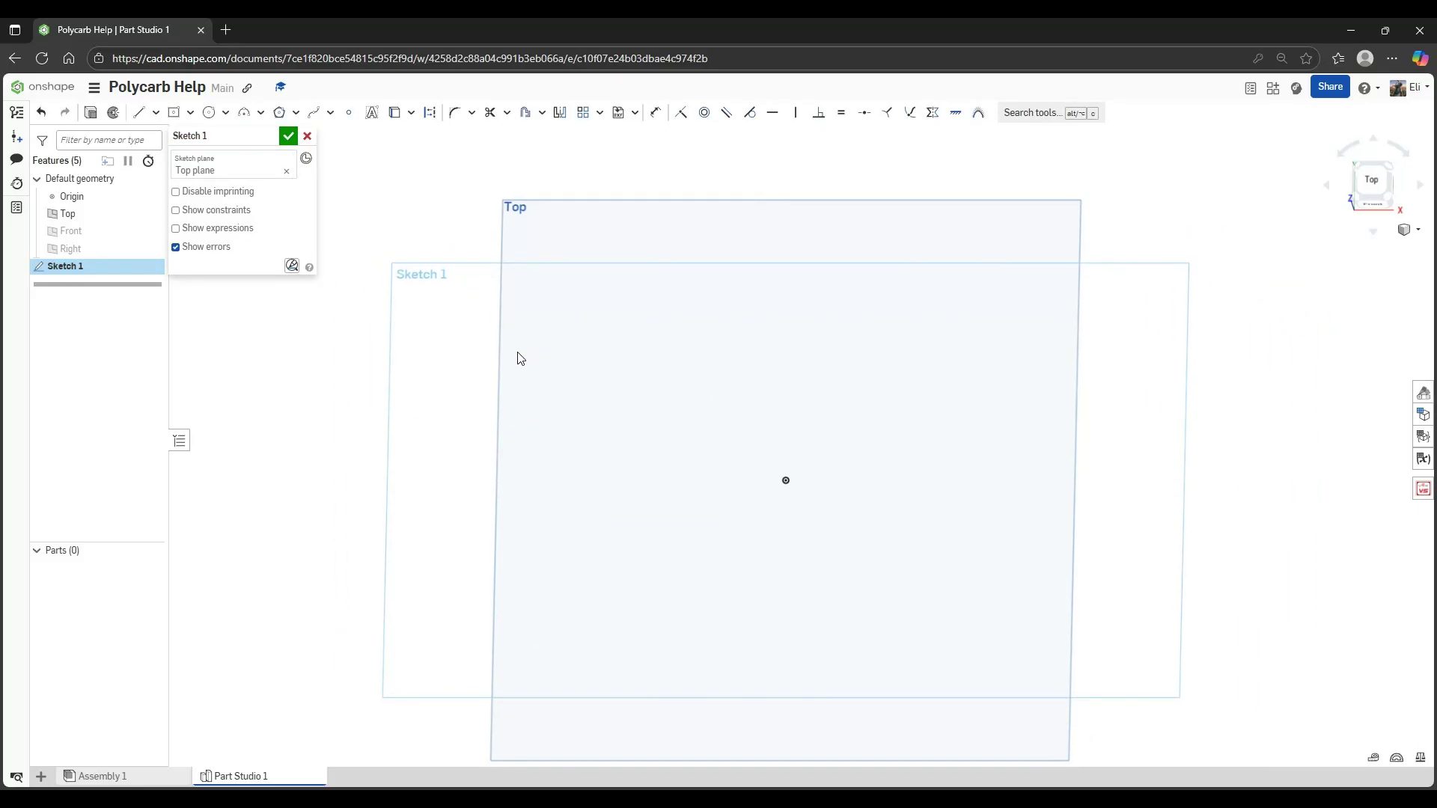
{"action": "middle_click_drag", "start_coordinate": [521, 357], "coordinate": [507, 334]}
{"action": "scroll", "coordinate": [771, 423], "scroll_direction": "up", "scroll_amount": 3}
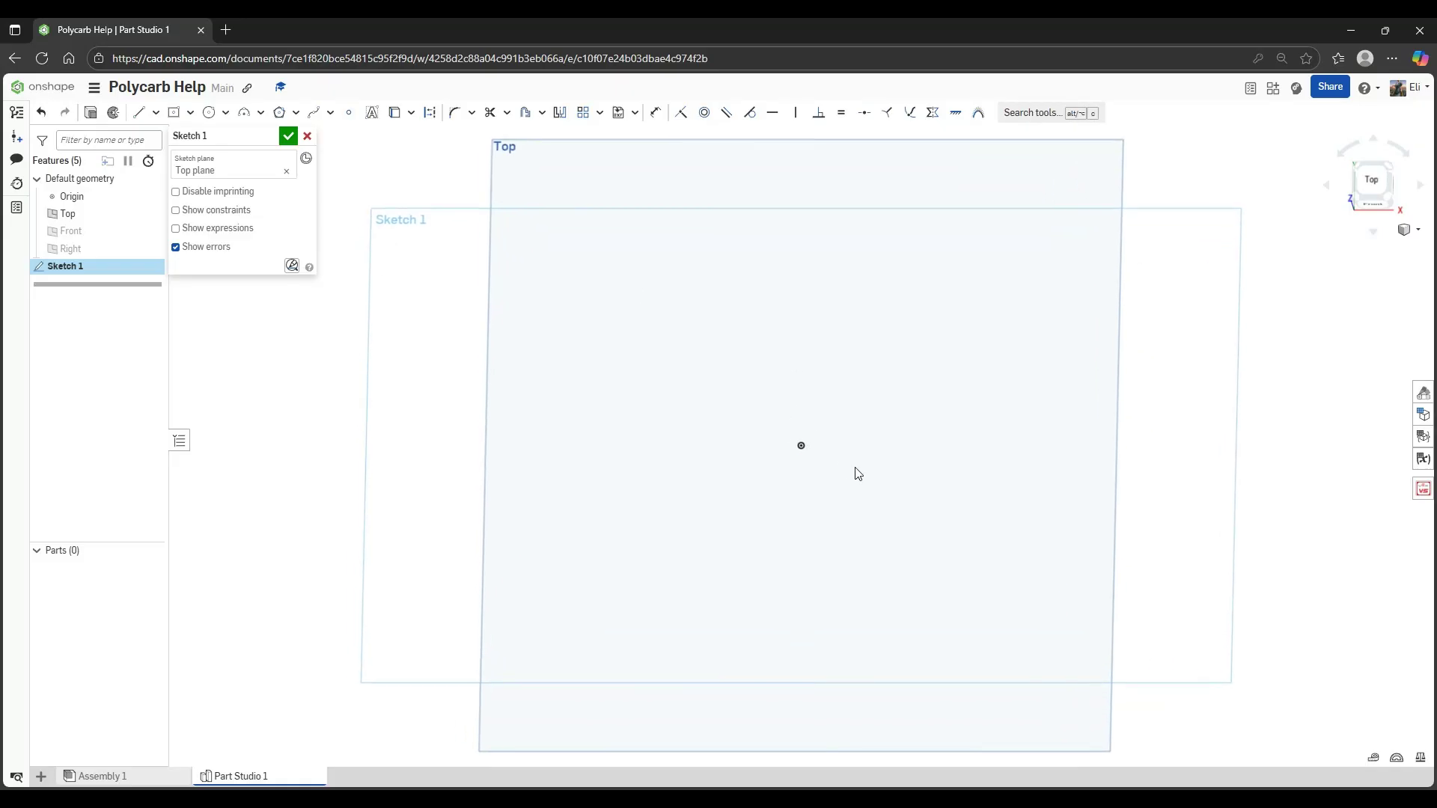
{"action": "mouse_move", "coordinate": [125, 784]}
{"action": "mouse_move", "coordinate": [798, 478]}
{"action": "middle_mouse_down"}
{"action": "mouse_move", "coordinate": [782, 527]}
{"action": "mouse_move", "coordinate": [803, 568]}
{"action": "middle_mouse_up"}
{"action": "left_click", "coordinate": [107, 783]}
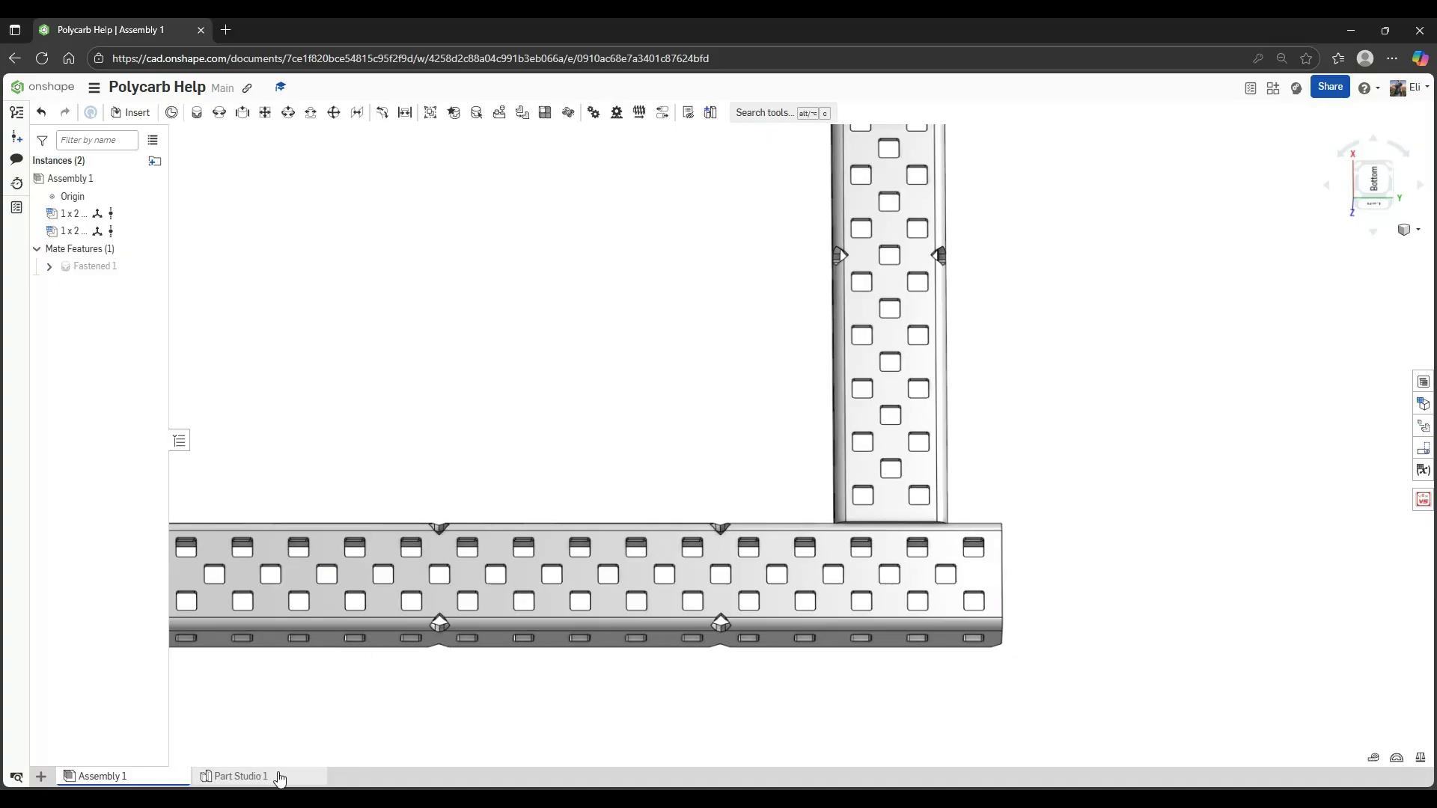
{"action": "left_click", "coordinate": [241, 776]}
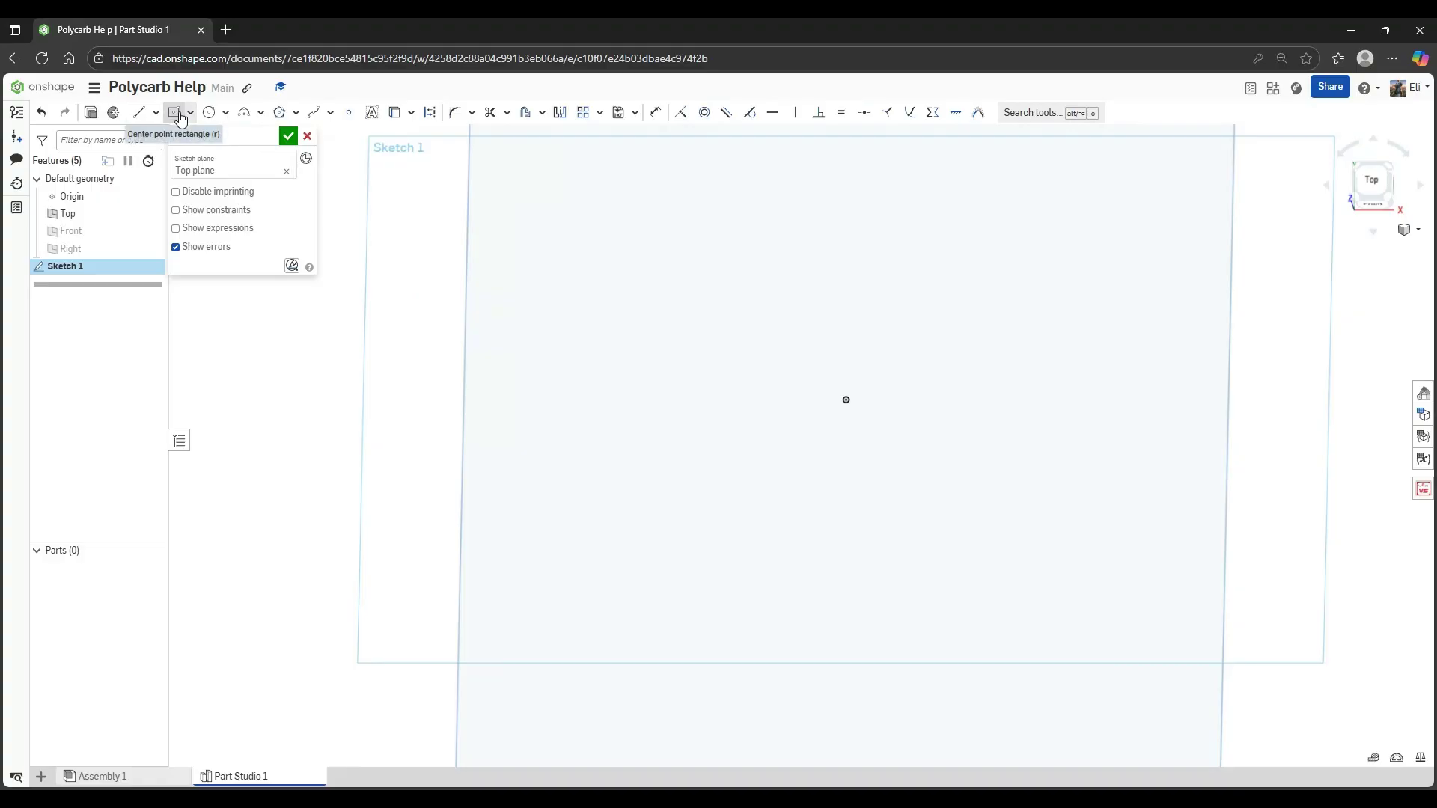
Sketch a center point rectangle about 3.07 in wide and 2.18 in high, centered on the origin
{"action": "left_click", "coordinate": [191, 114]}
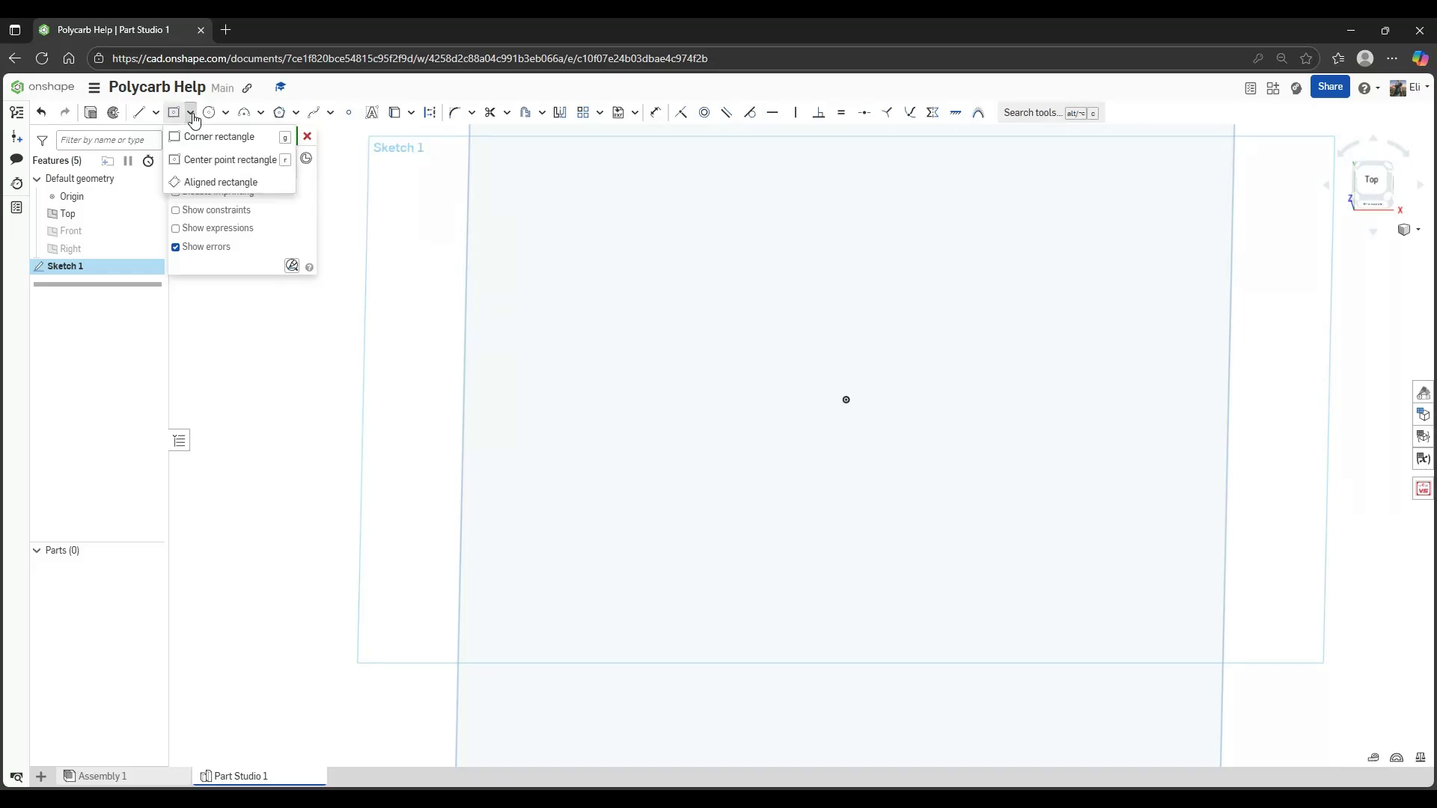
{"action": "key", "text": "r"}
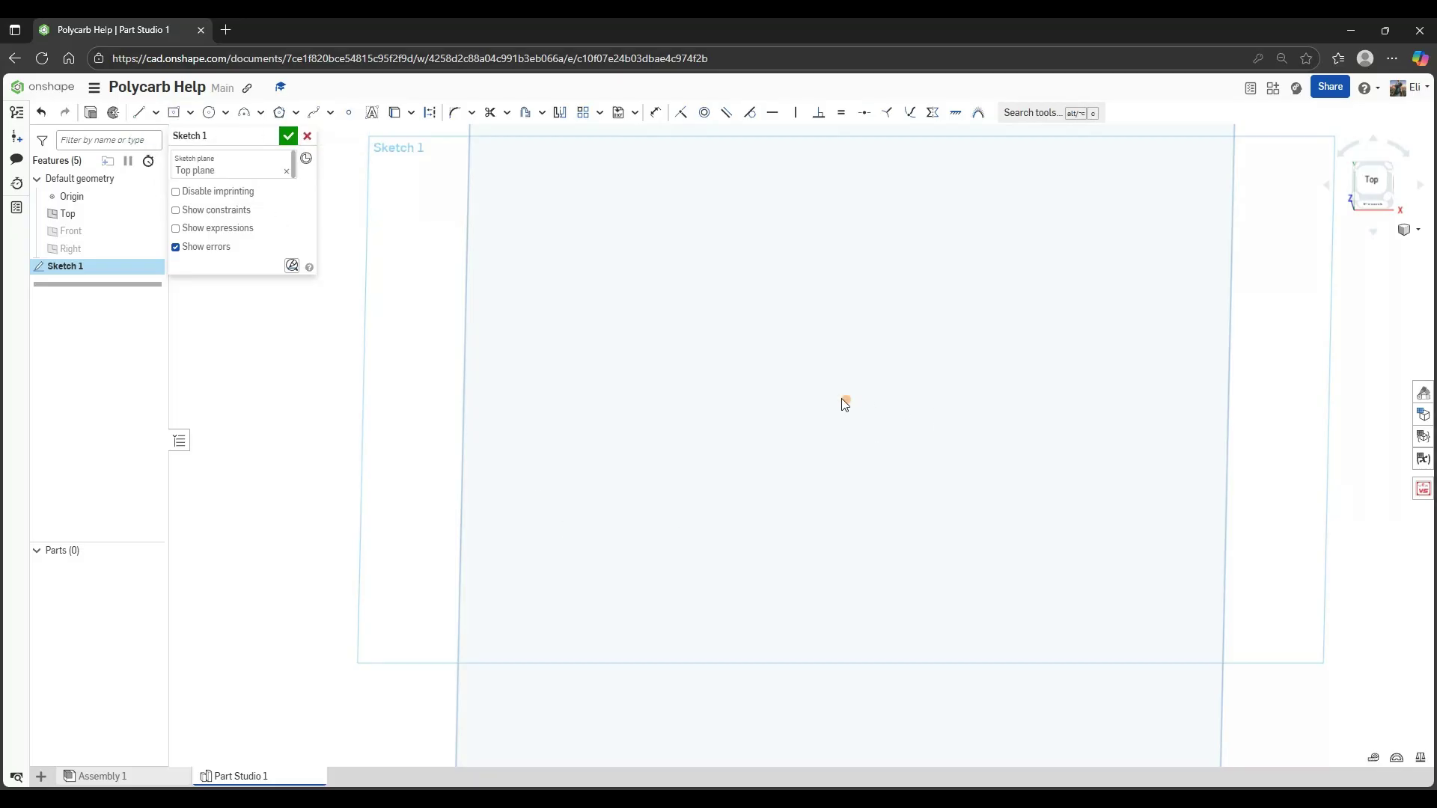
{"action": "key", "text": "r"}
{"action": "left_click", "coordinate": [846, 400]}
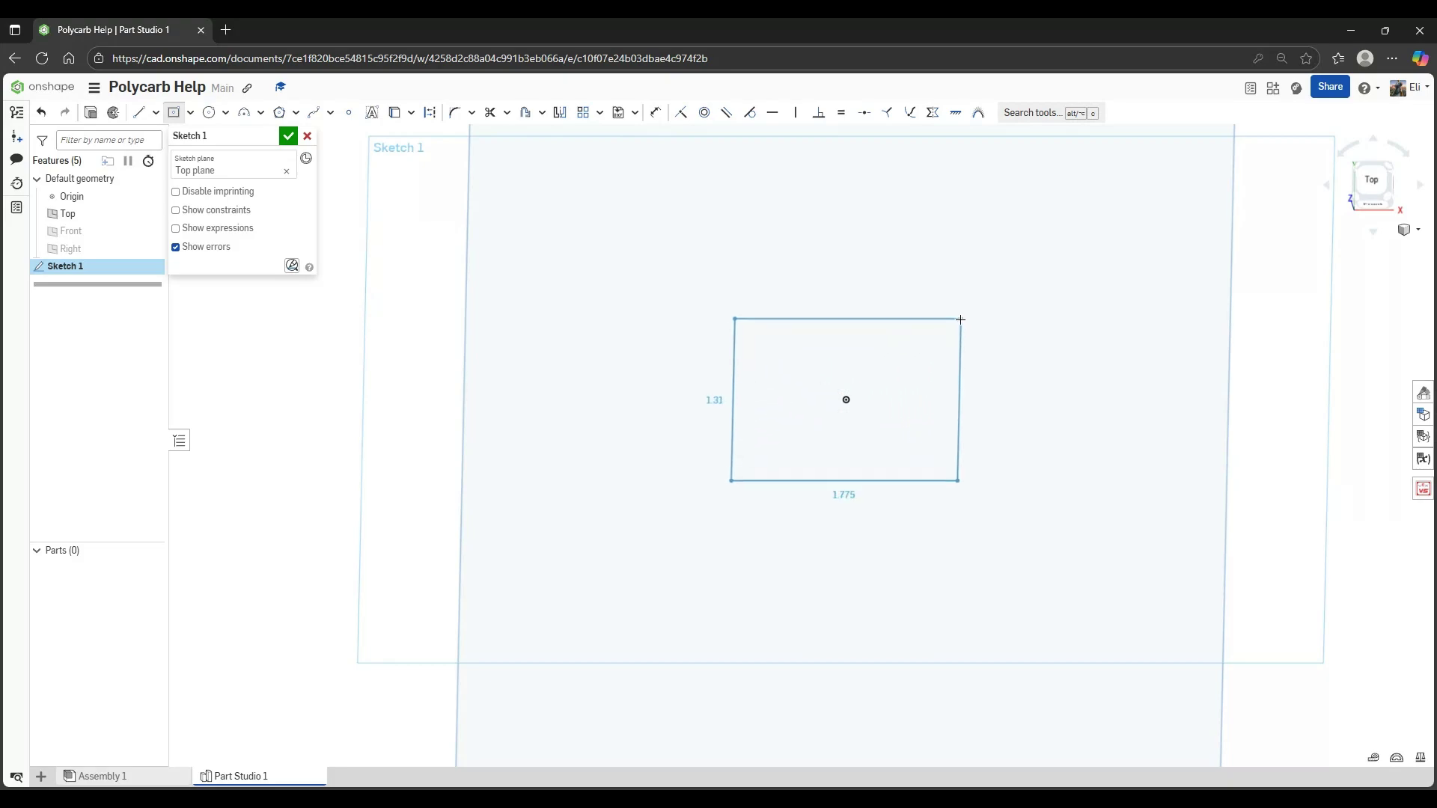
{"action": "left_click", "coordinate": [1045, 266]}
Dimension the height of the rectangle along its left edge, keeping the drawn length
{"action": "middle_click_drag", "start_coordinate": [972, 513], "coordinate": [1033, 622]}
{"action": "scroll", "coordinate": [1033, 622], "scroll_direction": "down", "scroll_amount": 5}
{"action": "mouse_move", "coordinate": [1030, 618]}
{"action": "right_mouse_down"}
{"action": "mouse_move", "coordinate": [963, 571]}
{"action": "mouse_move", "coordinate": [1010, 605]}
{"action": "right_mouse_up"}
{"action": "key", "text": "n"}
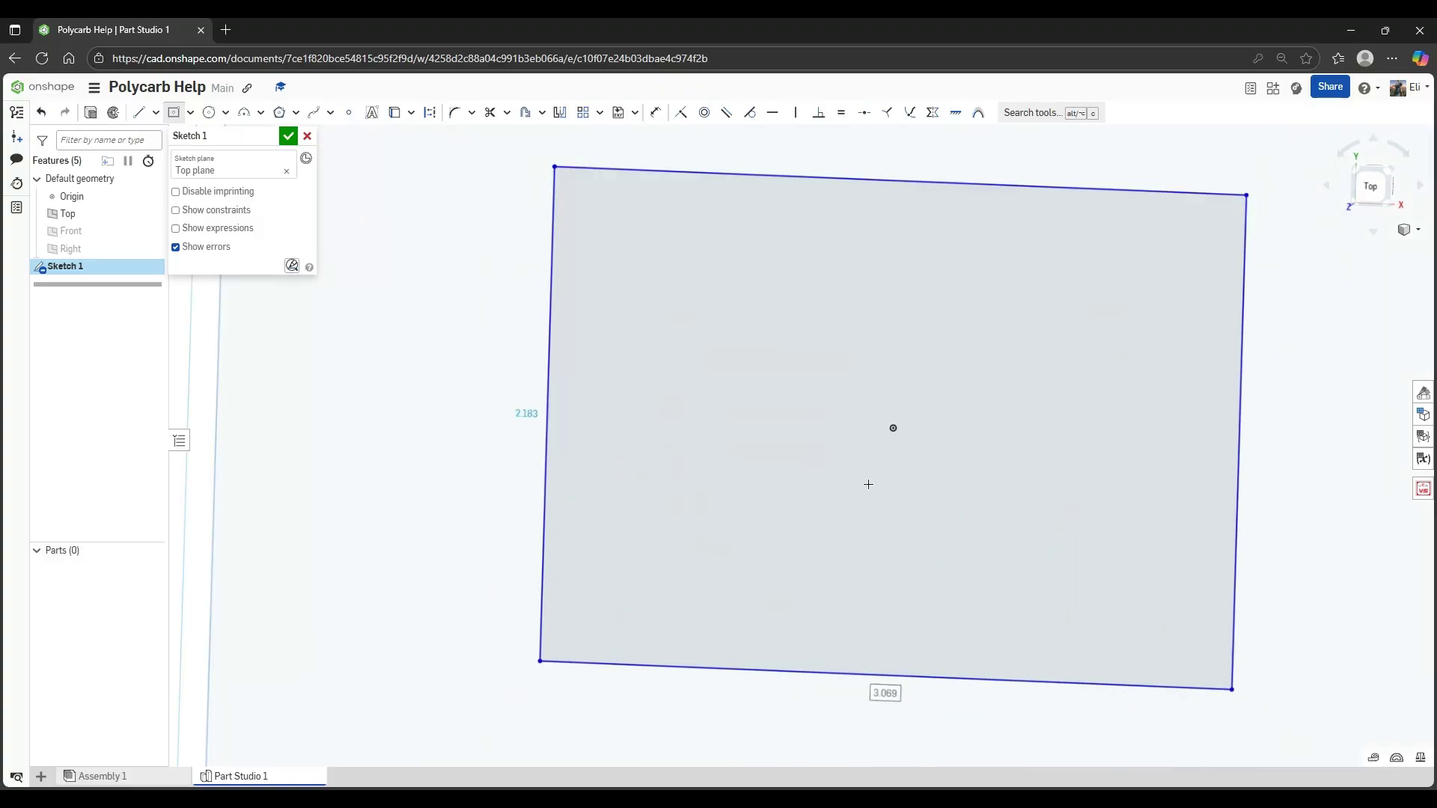
{"action": "middle_click_drag", "start_coordinate": [512, 402], "coordinate": [614, 392]}
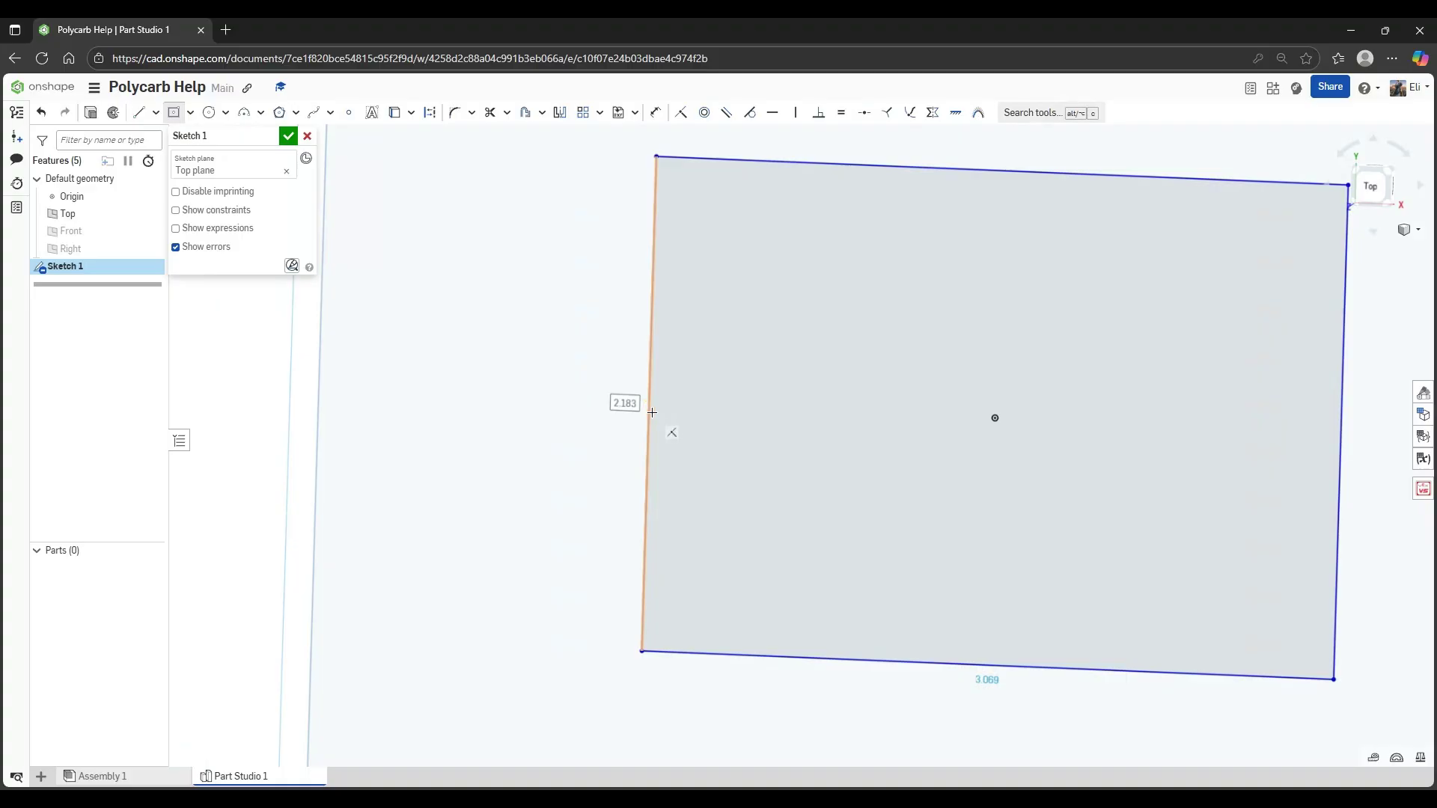
{"action": "middle_click_drag", "start_coordinate": [581, 319], "coordinate": [424, 344]}
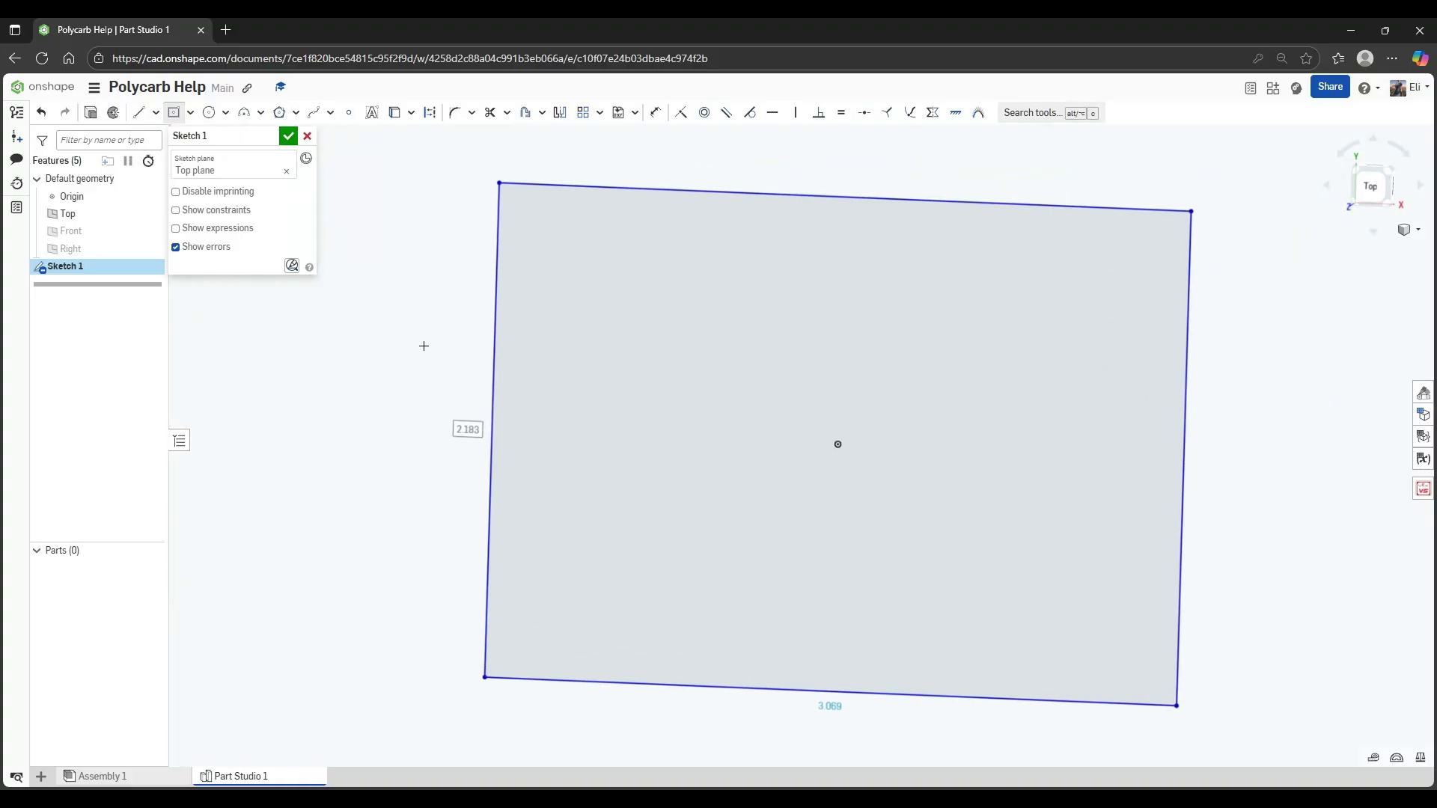
{"action": "middle_click_drag", "start_coordinate": [892, 465], "coordinate": [796, 382]}
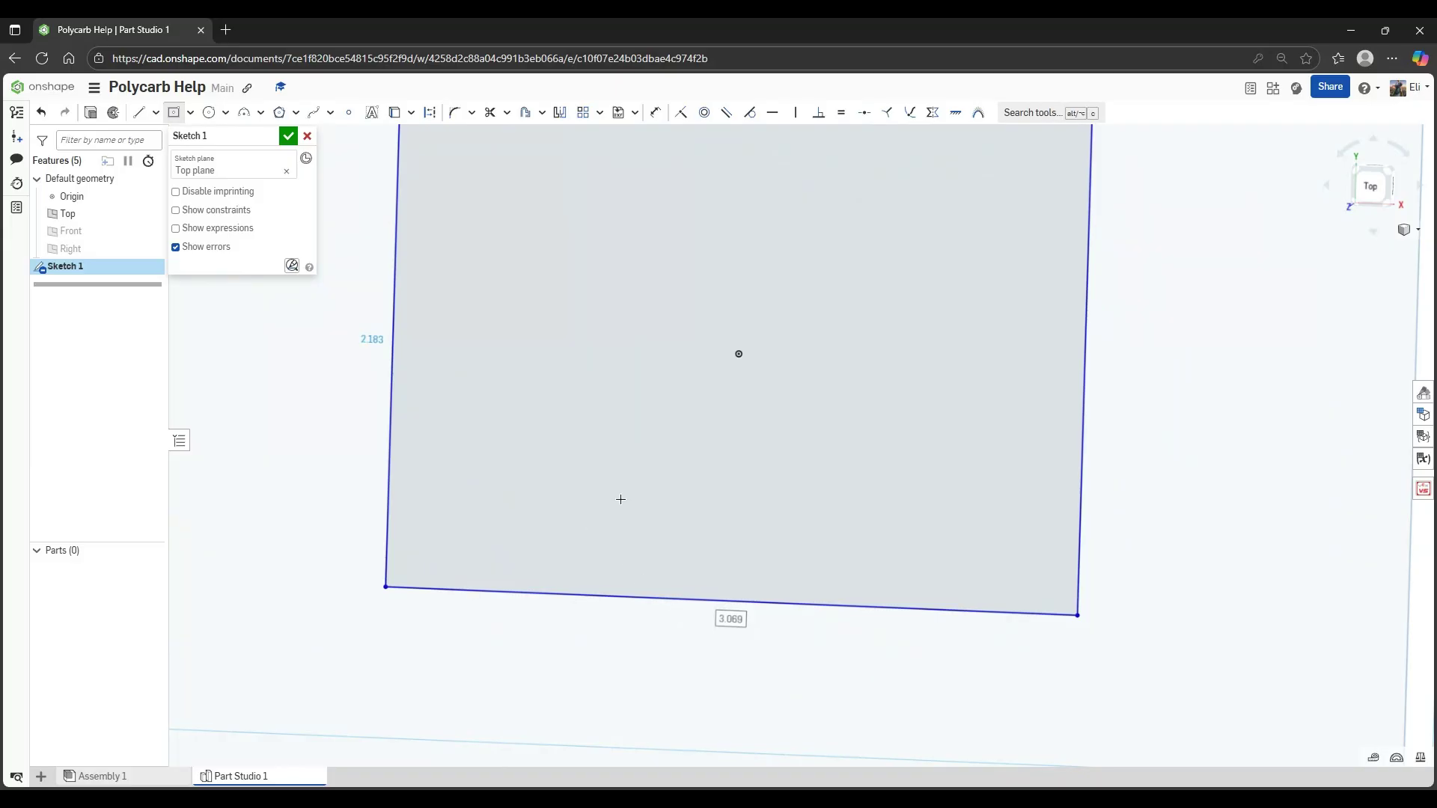
{"action": "key", "text": "u"}
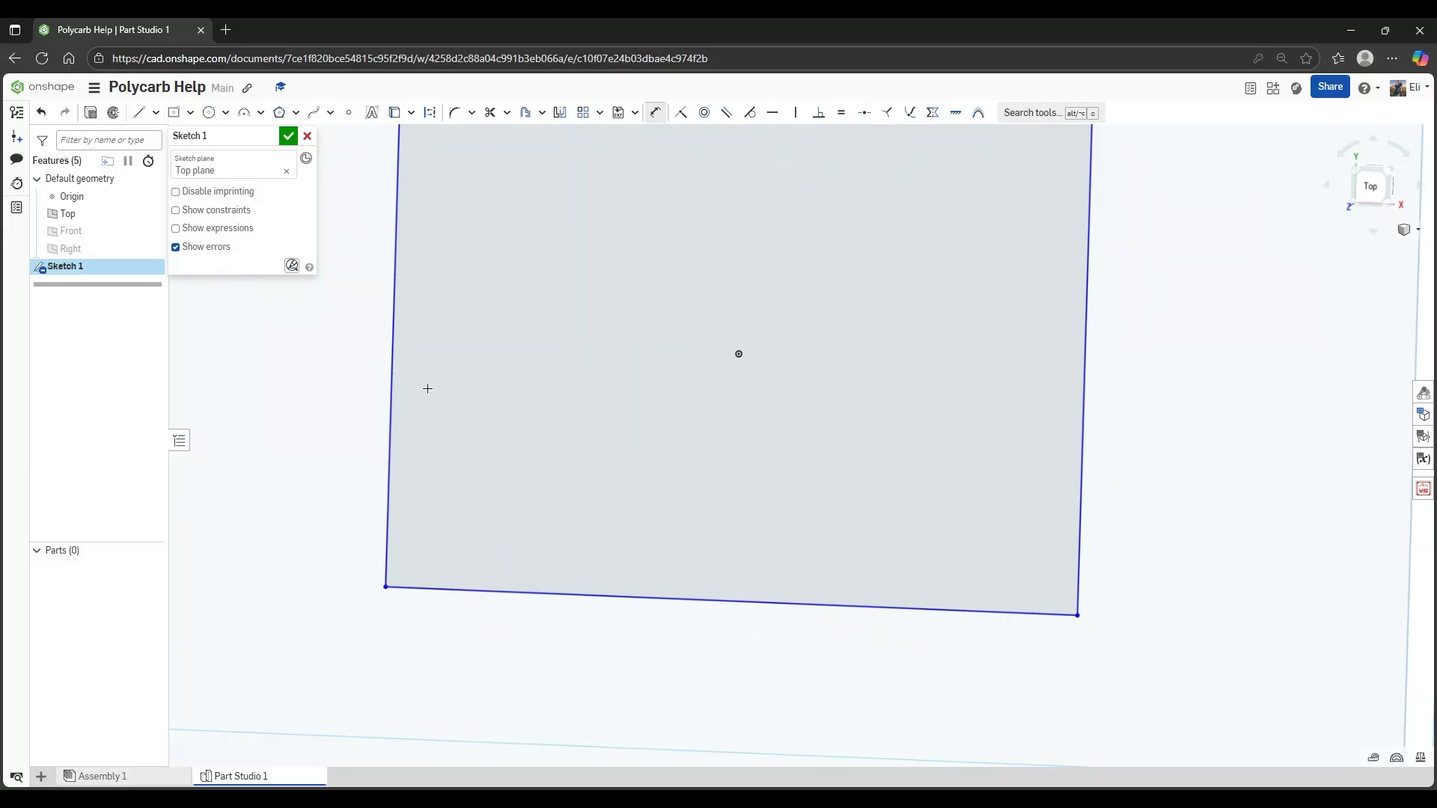
{"action": "key", "text": "d"}
{"action": "left_click", "coordinate": [455, 403]}
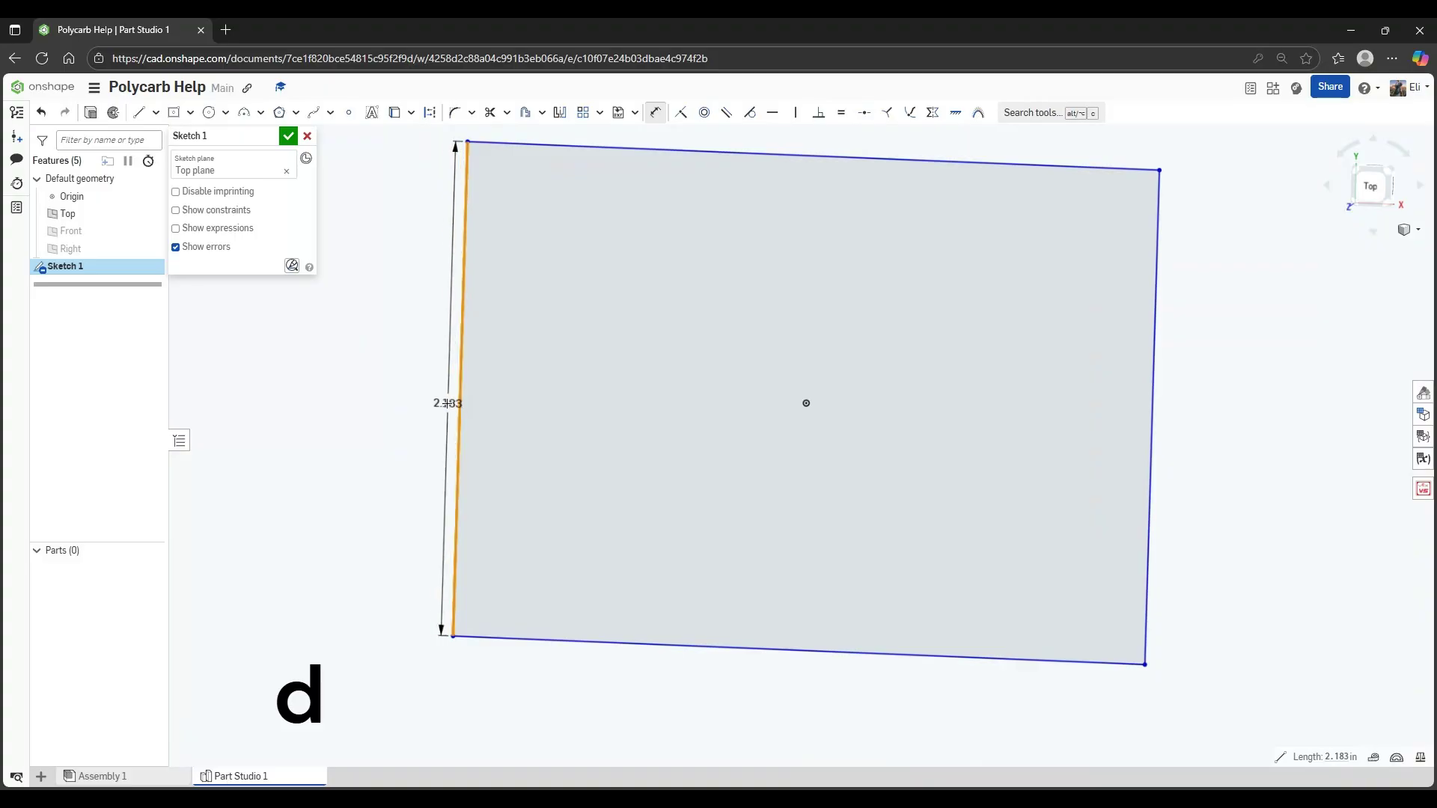
{"action": "left_click", "coordinate": [389, 378]}
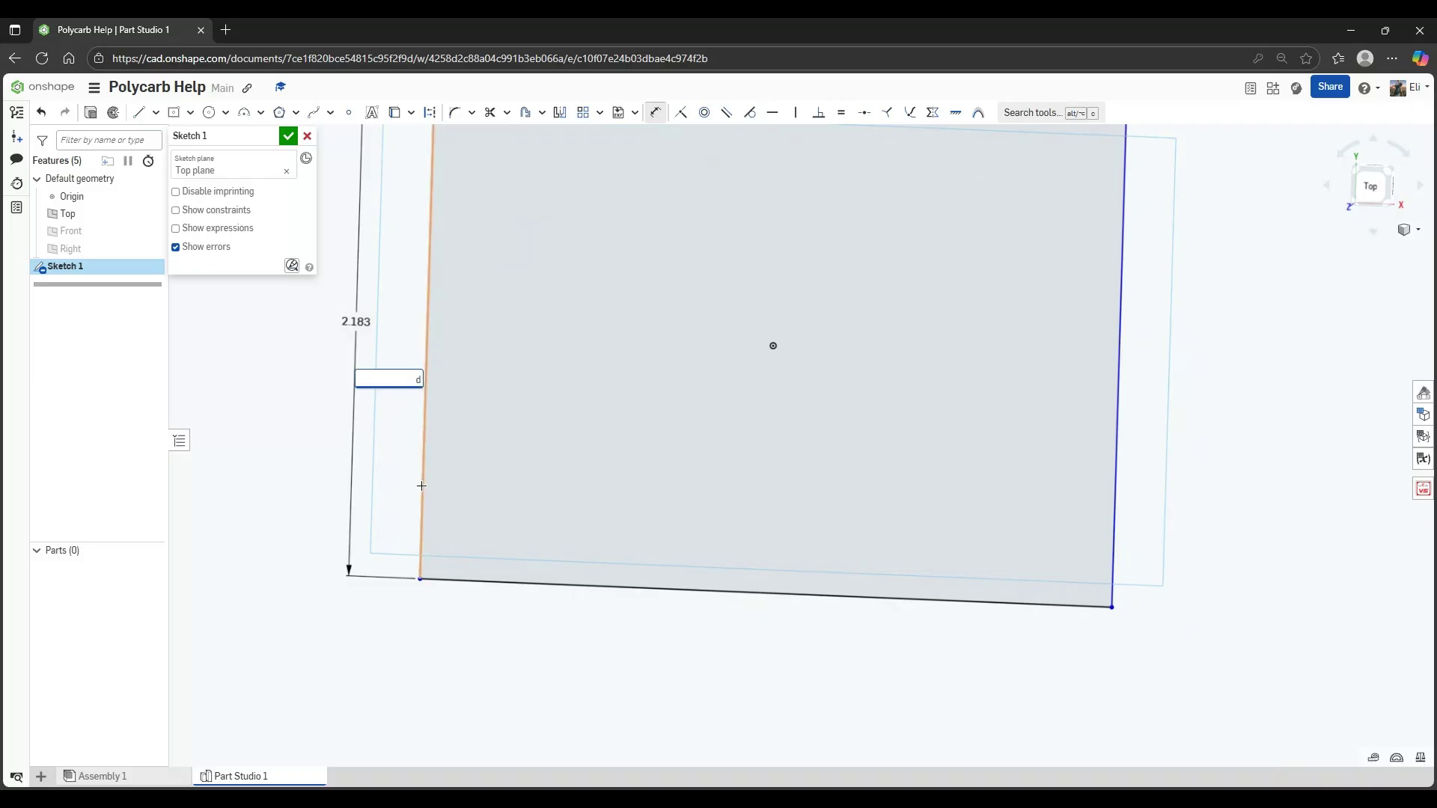
Dimension the rectangle's bottom edge and set its width to 2 in
{"action": "middle_click_drag", "start_coordinate": [584, 514], "coordinate": [605, 545]}
{"action": "scroll", "coordinate": [605, 545], "scroll_direction": "down", "scroll_amount": 3}
{"action": "scroll", "coordinate": [849, 550], "scroll_direction": "up", "scroll_amount": 2}
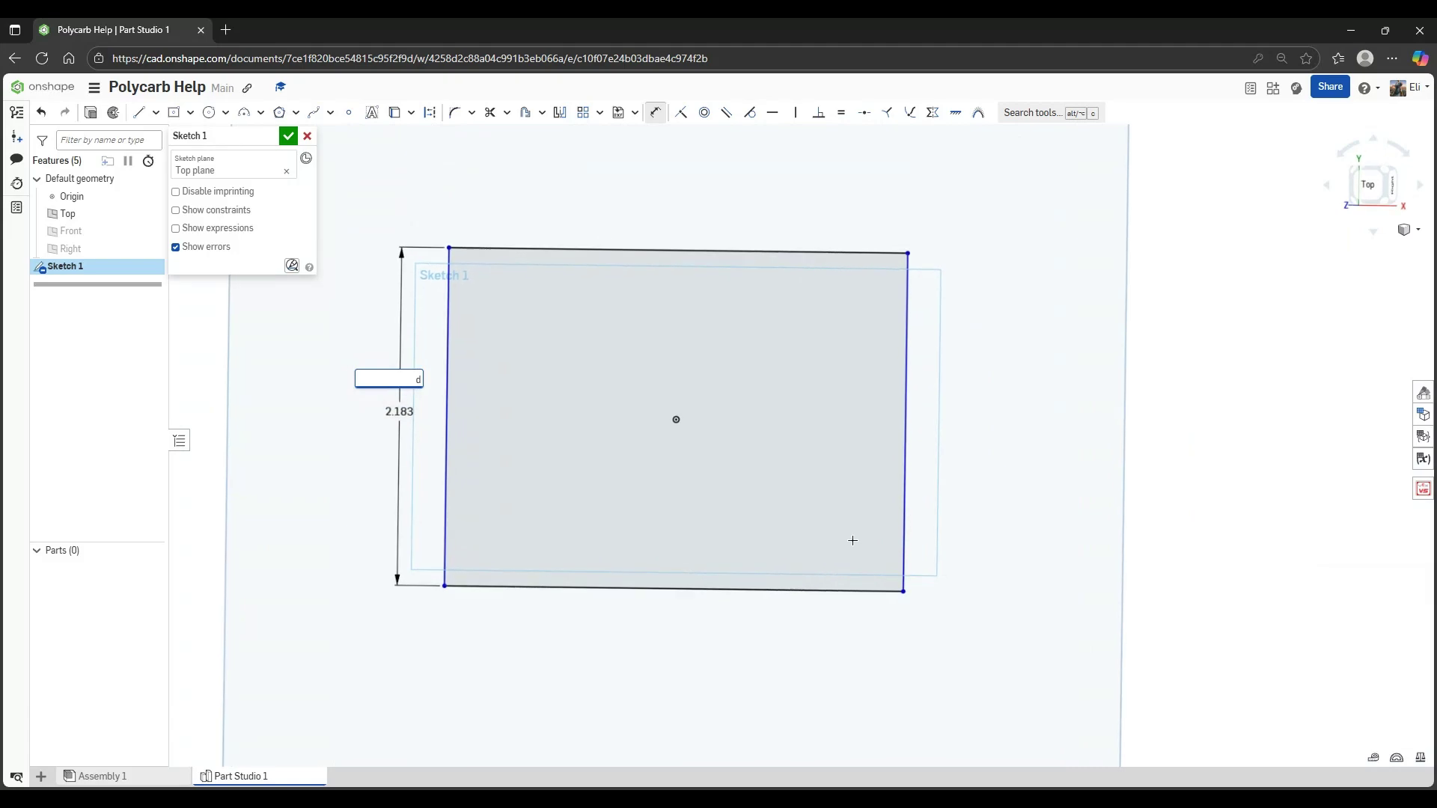
{"action": "left_click", "coordinate": [633, 598]}
{"action": "left_click", "coordinate": [659, 636]}
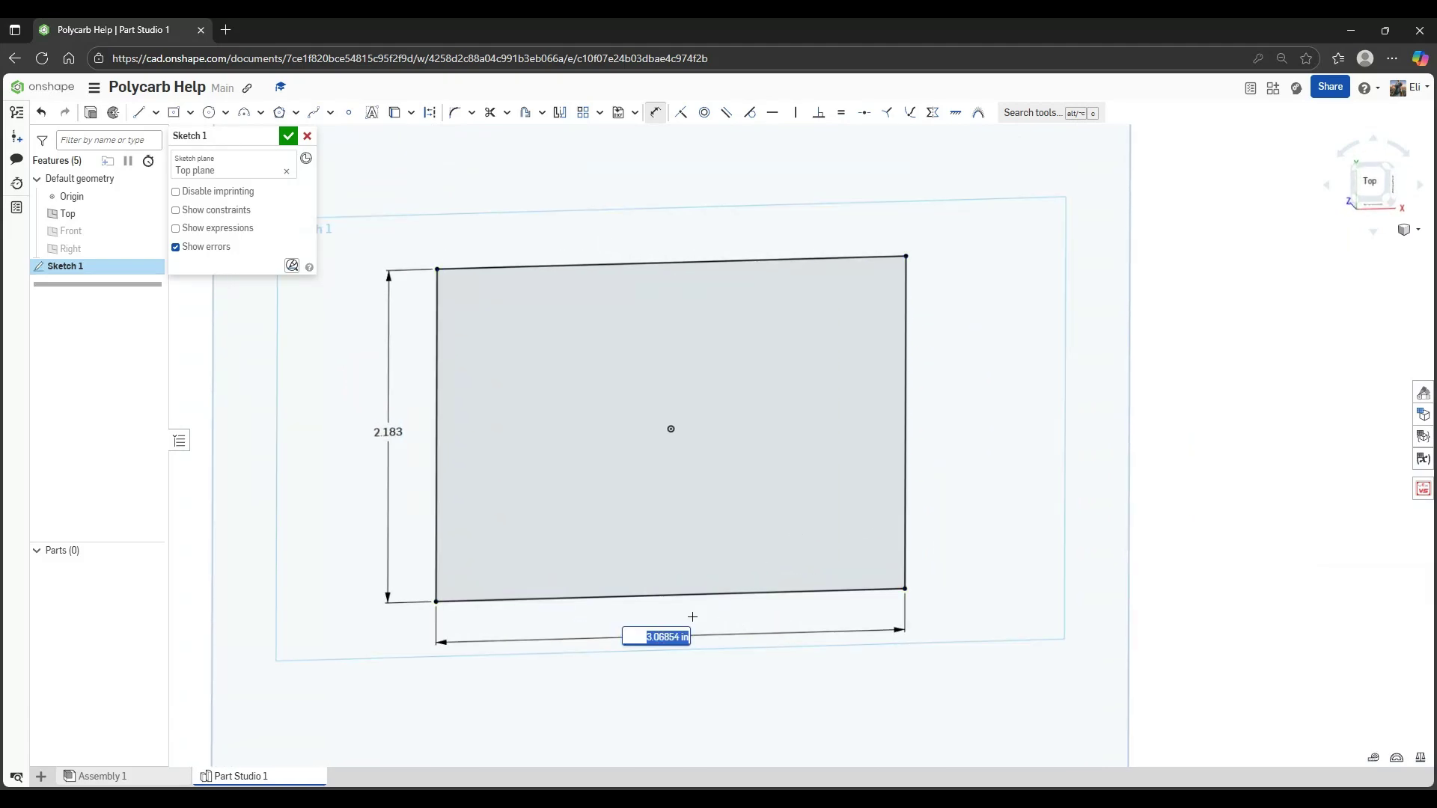
{"action": "type", "text": "2"}
{"action": "key", "text": "Return"}
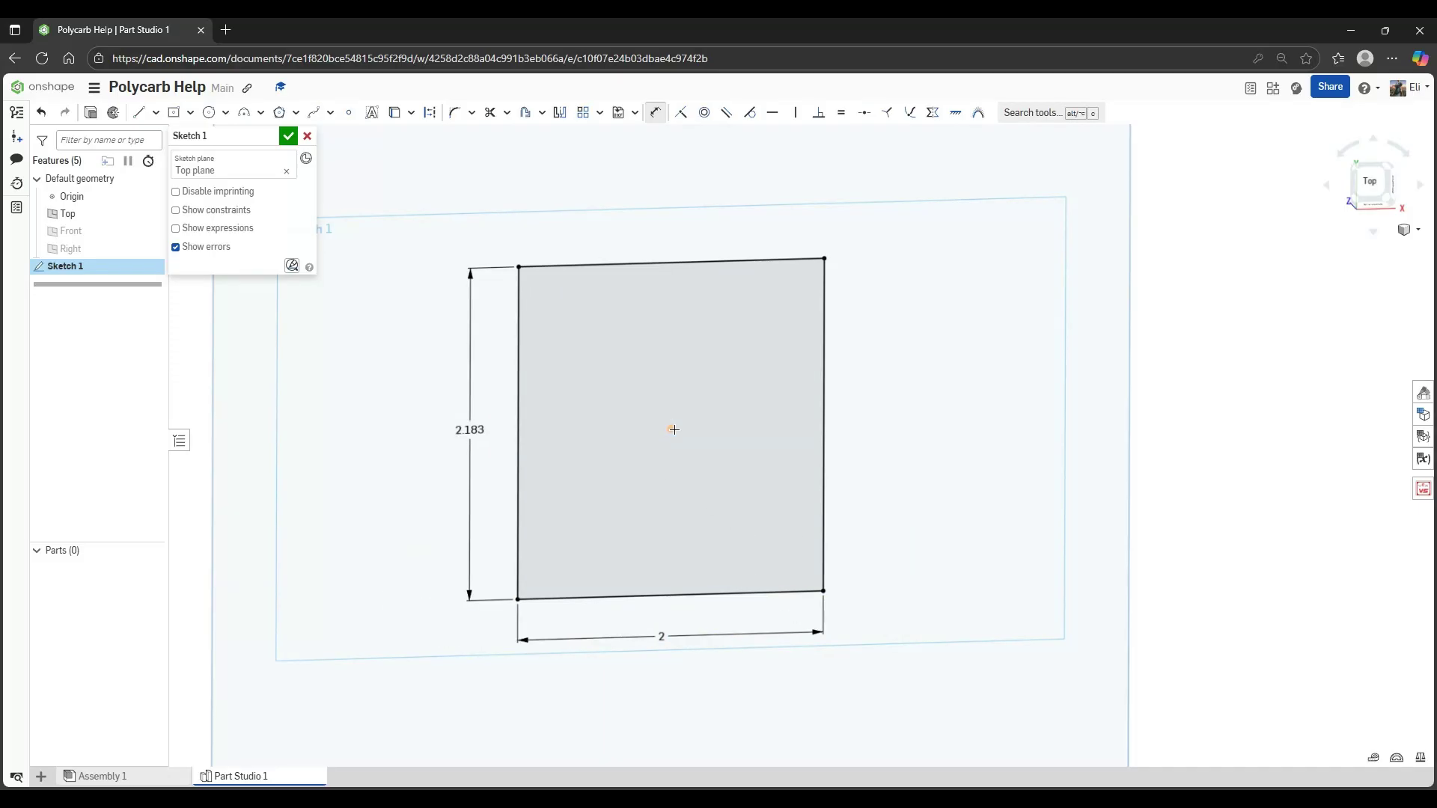
Dimension the horizontal distance from the origin to the rectangle's right edge
{"action": "left_click", "coordinate": [823, 425]}
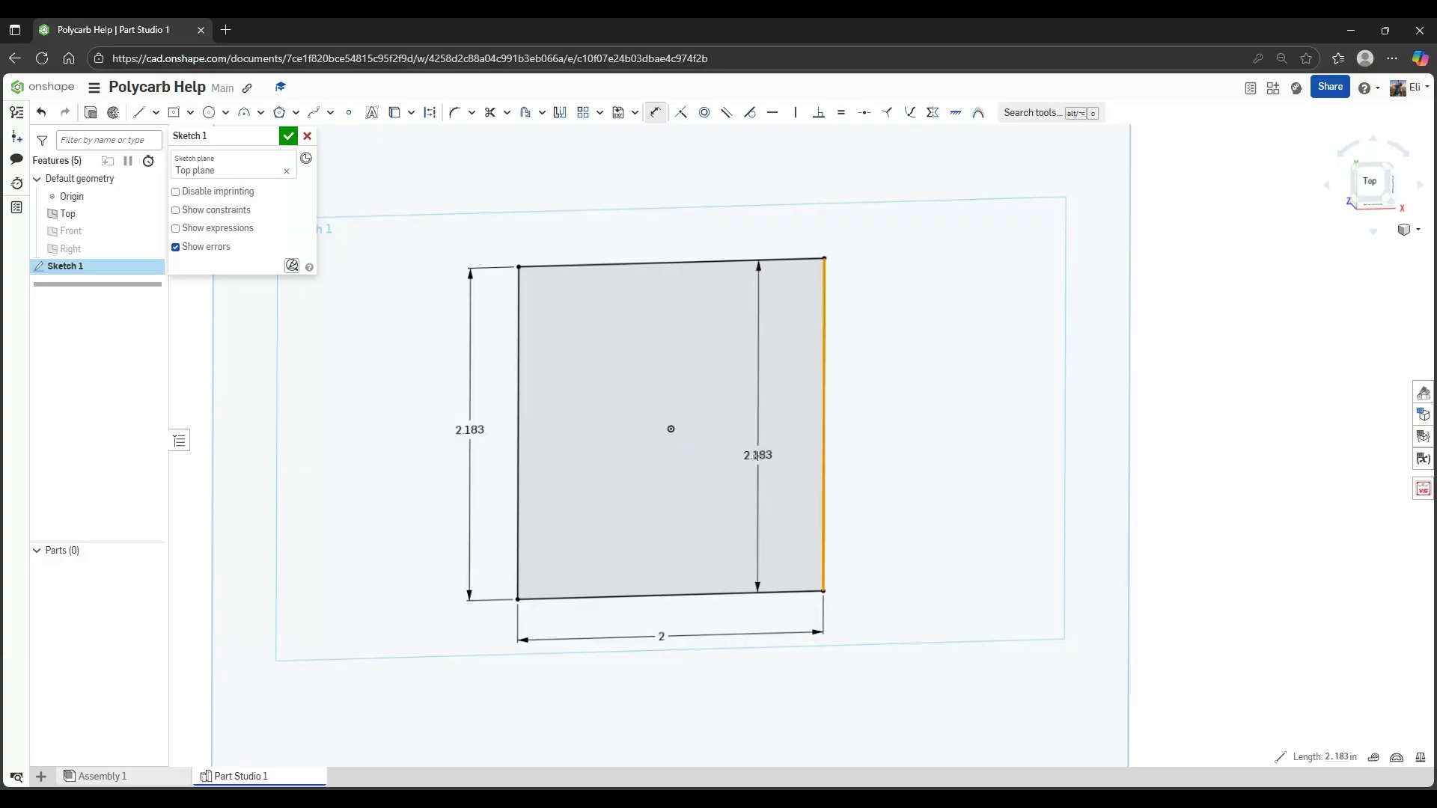
{"action": "key", "text": "Escape"}
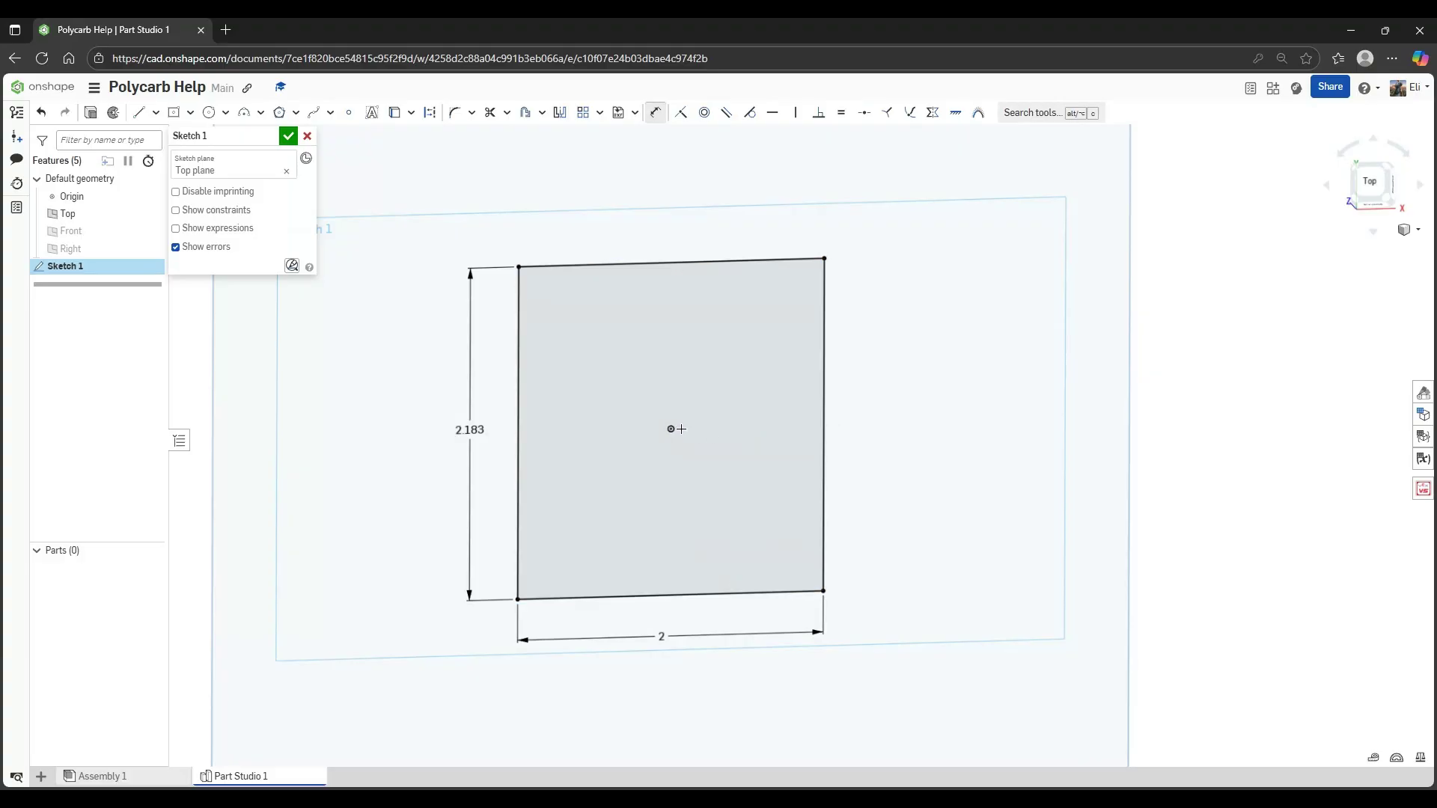
{"action": "left_click", "coordinate": [670, 429]}
{"action": "left_click", "coordinate": [823, 426]}
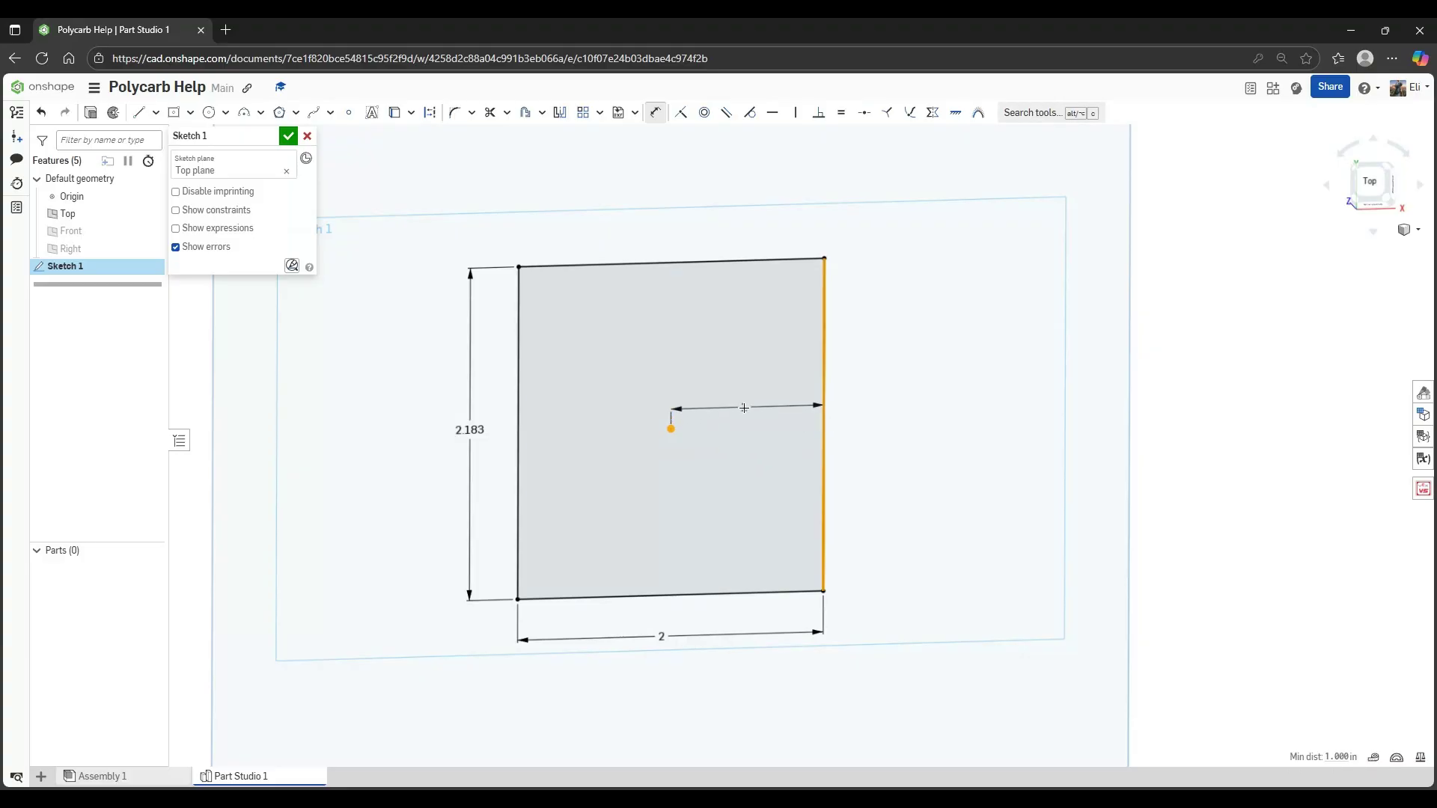
{"action": "left_click", "coordinate": [742, 404]}
{"action": "scroll", "coordinate": [734, 427], "scroll_direction": "up", "scroll_amount": 4}
{"action": "scroll", "coordinate": [741, 465], "scroll_direction": "down", "scroll_amount": 3}
{"action": "right_click_drag", "start_coordinate": [741, 465], "coordinate": [757, 468]}
{"action": "scroll", "coordinate": [702, 426], "scroll_direction": "up", "scroll_amount": 2}
{"action": "middle_click_drag", "start_coordinate": [673, 447], "coordinate": [704, 446]}
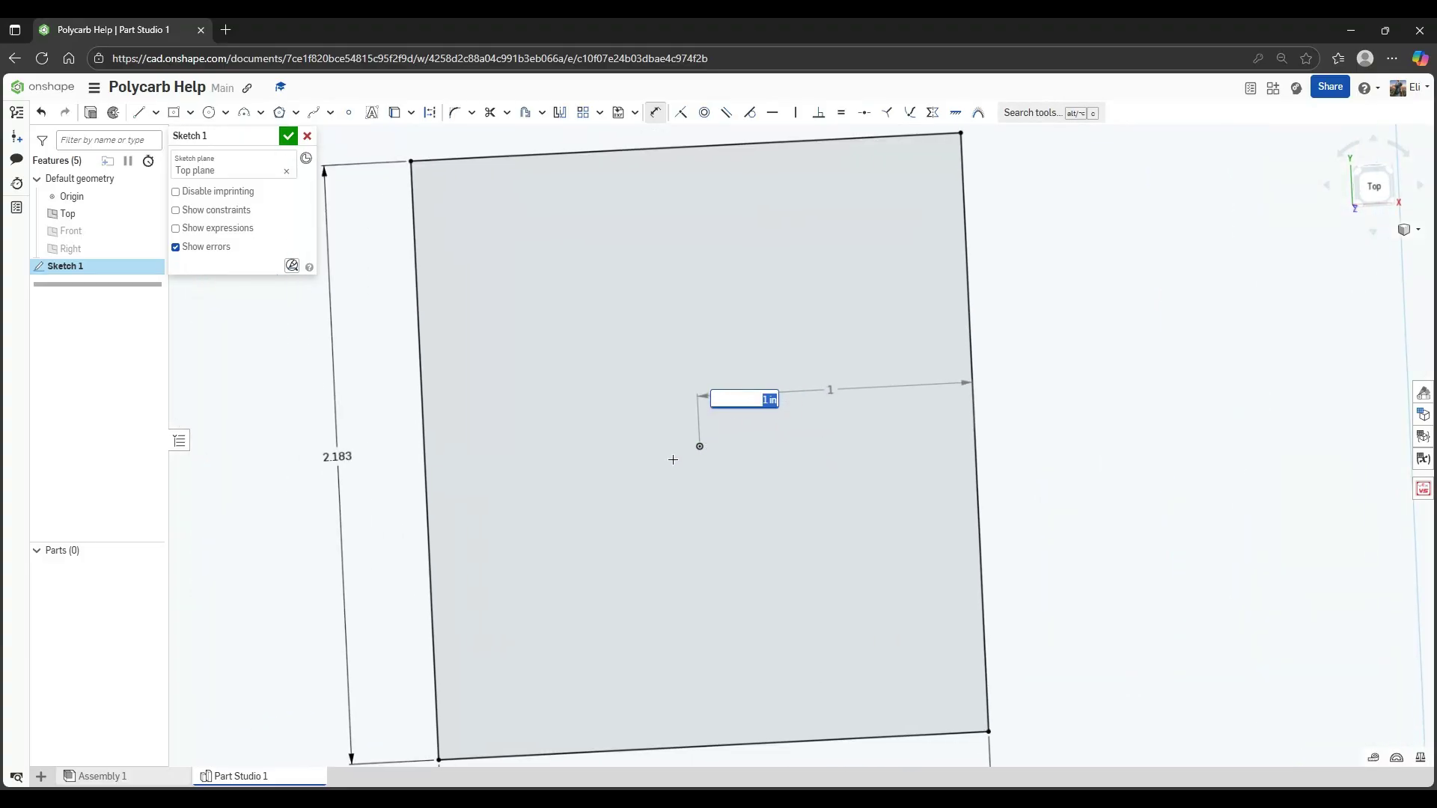
{"action": "scroll", "coordinate": [719, 449], "scroll_direction": "down", "scroll_amount": 3}
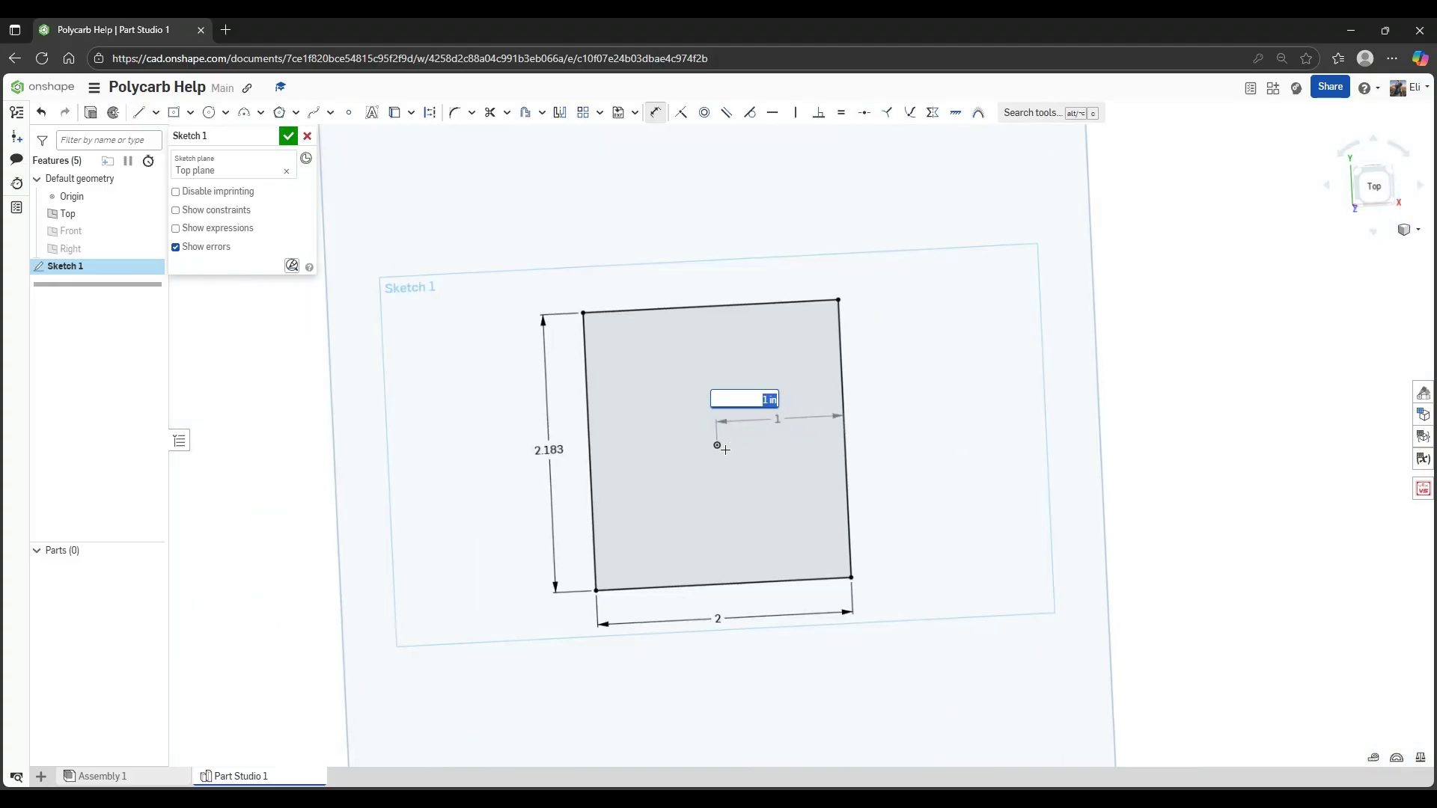
{"action": "key", "text": "Return"}
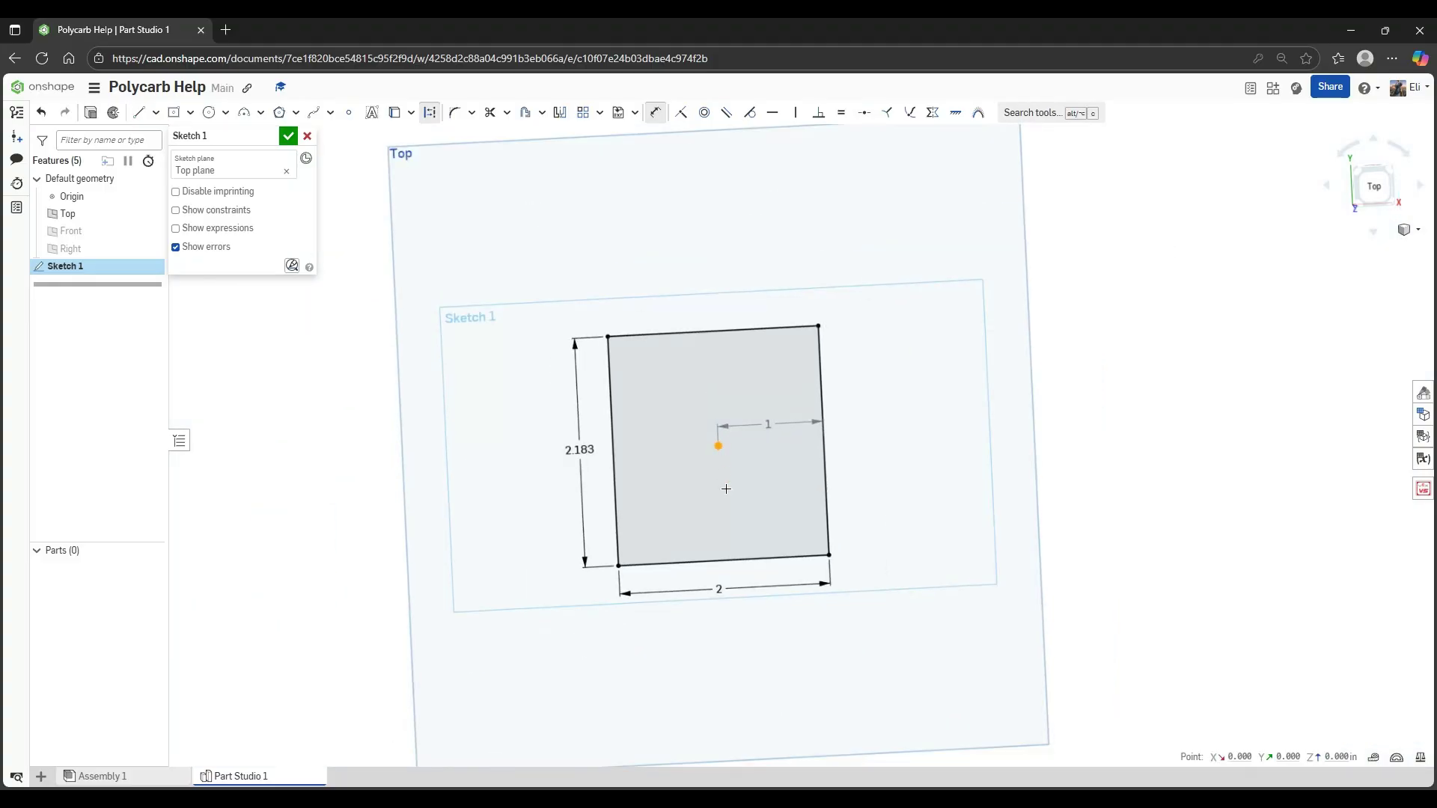
Dimension the vertical distance from the origin to the rectangle's bottom edge
{"action": "left_click", "coordinate": [726, 567]}
{"action": "left_click", "coordinate": [686, 507]}
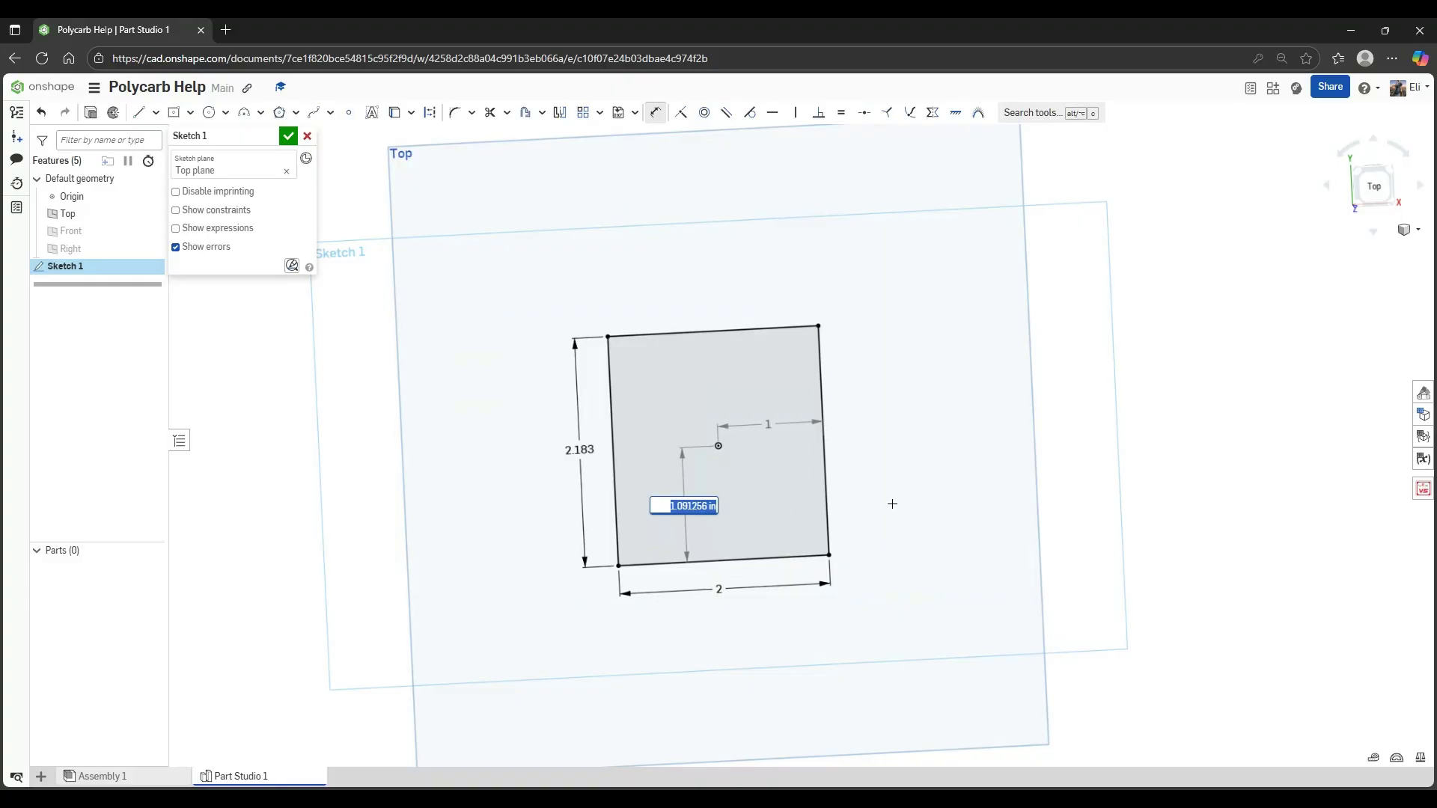
{"action": "middle_click_drag", "start_coordinate": [906, 504], "coordinate": [908, 503]}
{"action": "key", "text": "Return"}
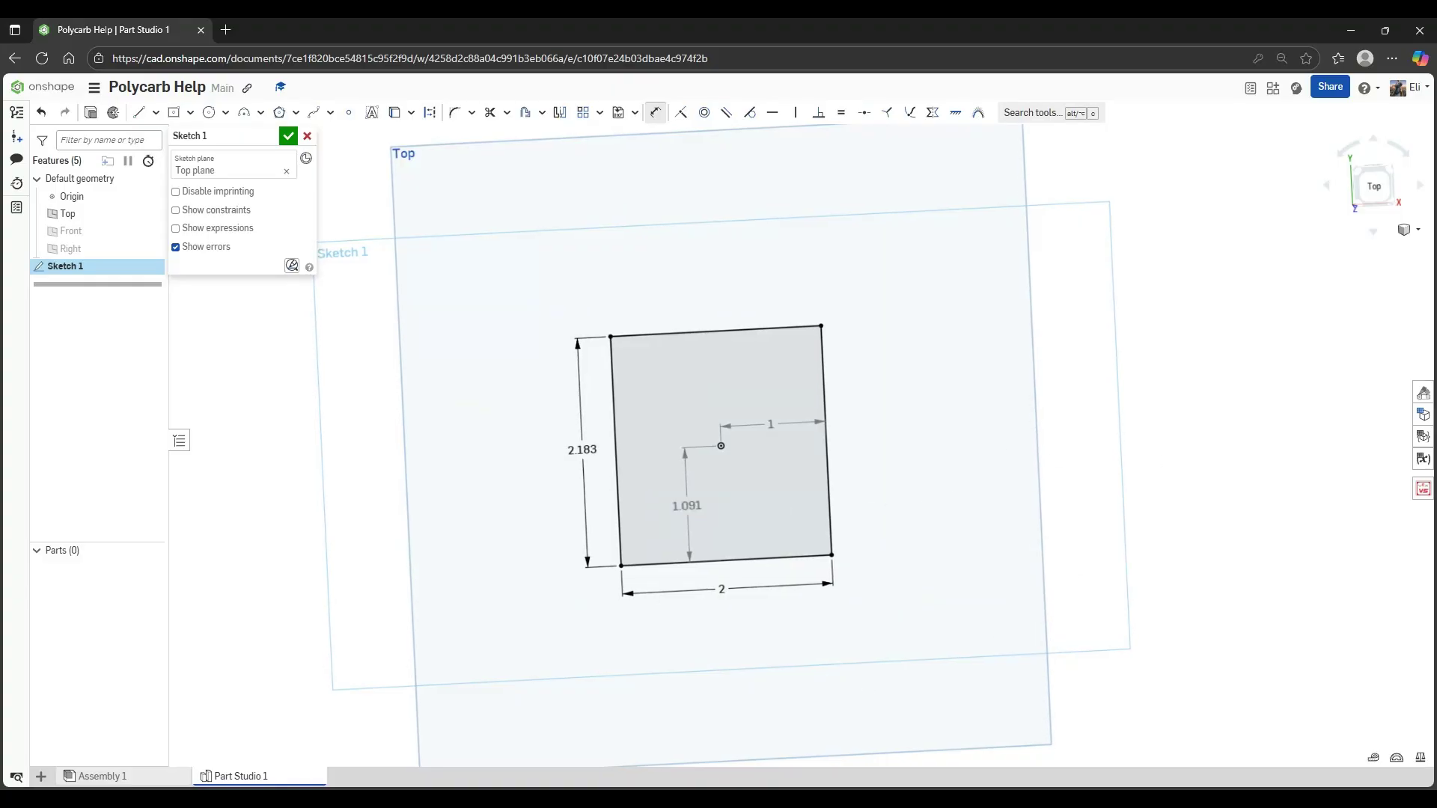
Switch to Assembly 1 and examine the hole pattern where the two C-channels meet
{"action": "left_click", "coordinate": [143, 777]}
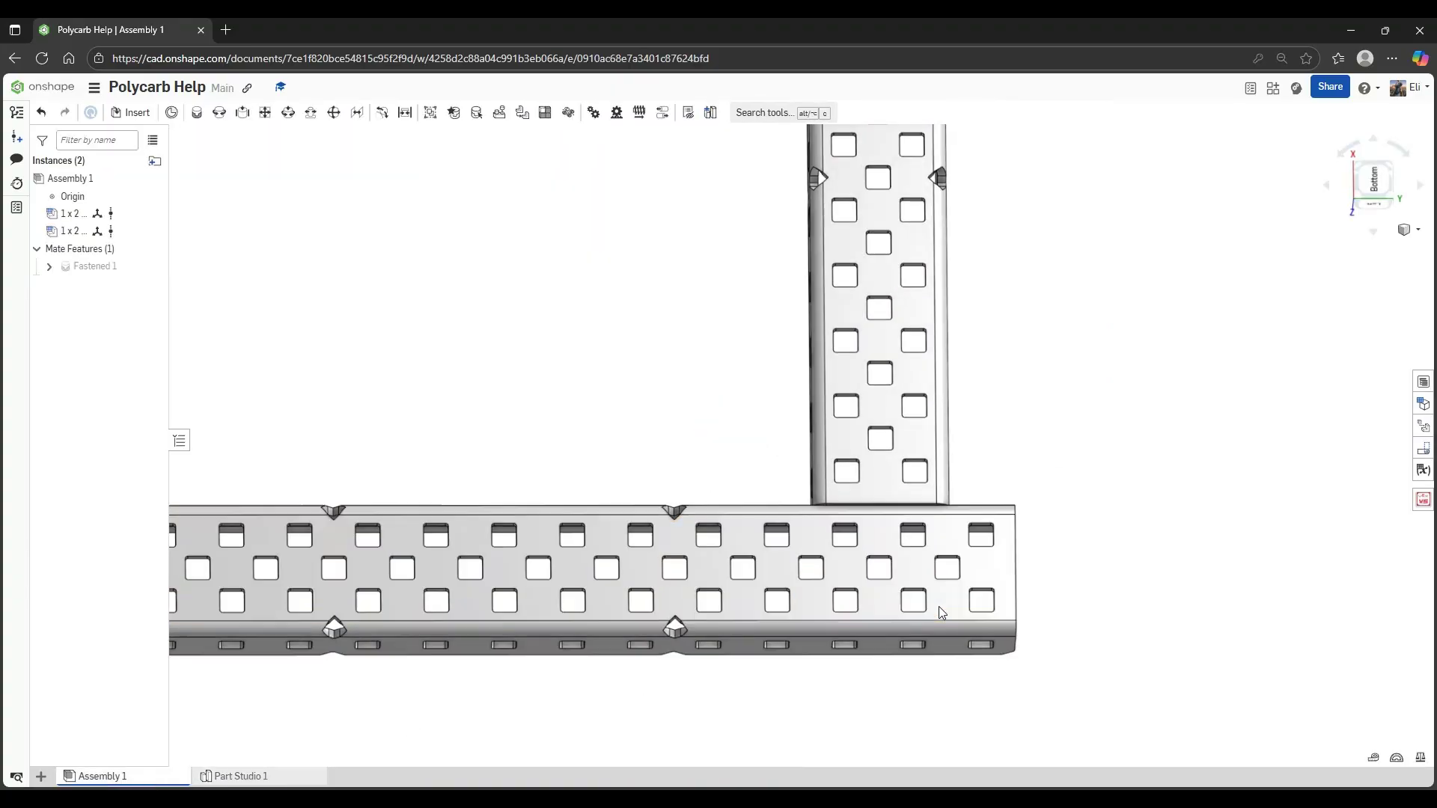
{"action": "right_click_drag", "start_coordinate": [938, 608], "coordinate": [938, 639]}
{"action": "middle_click_drag", "start_coordinate": [937, 605], "coordinate": [1069, 676]}
{"action": "mouse_move", "coordinate": [1070, 674]}
{"action": "right_mouse_down"}
{"action": "mouse_move", "coordinate": [1072, 654]}
{"action": "mouse_move", "coordinate": [1066, 668]}
{"action": "right_mouse_up"}
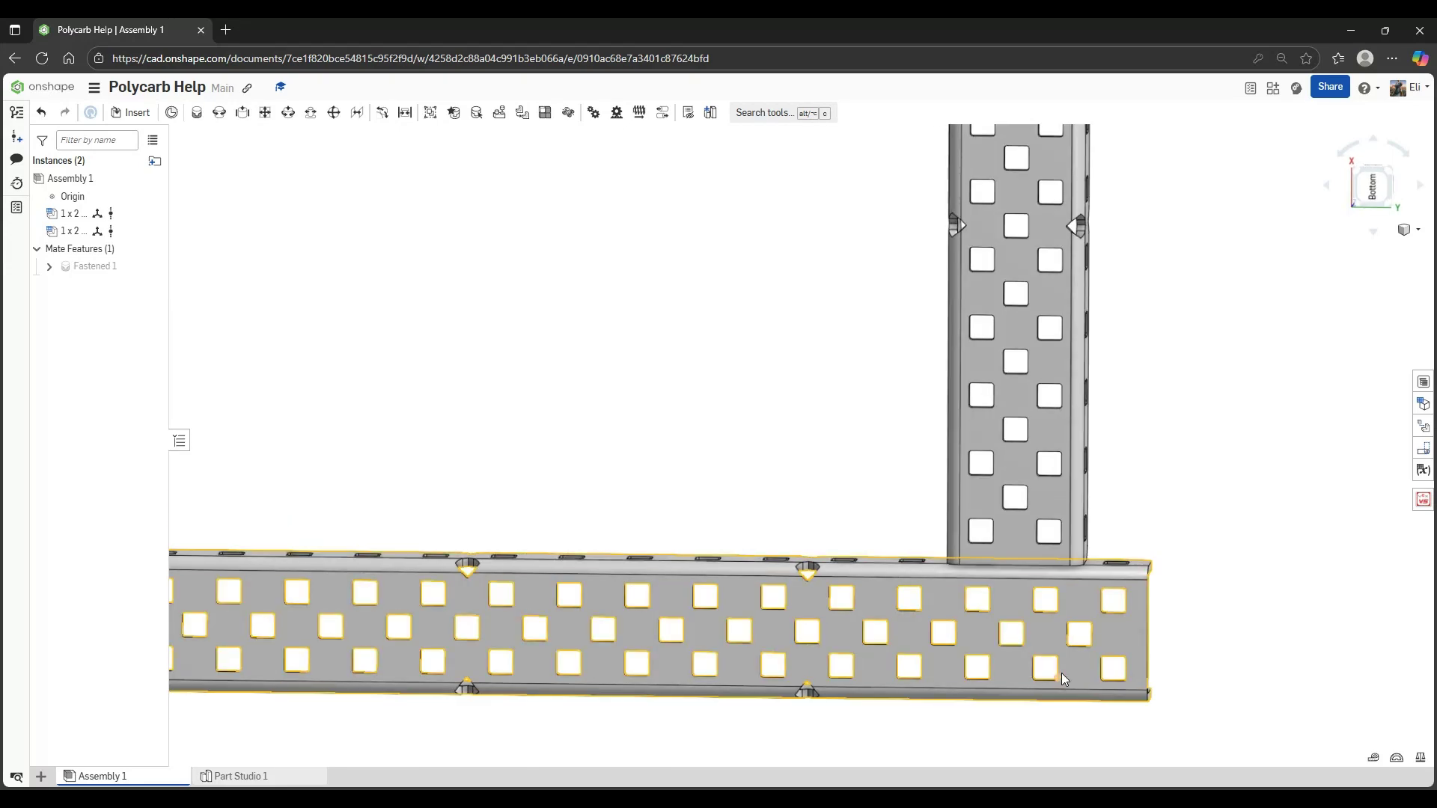
{"action": "middle_click_drag", "start_coordinate": [1005, 671], "coordinate": [1009, 671]}
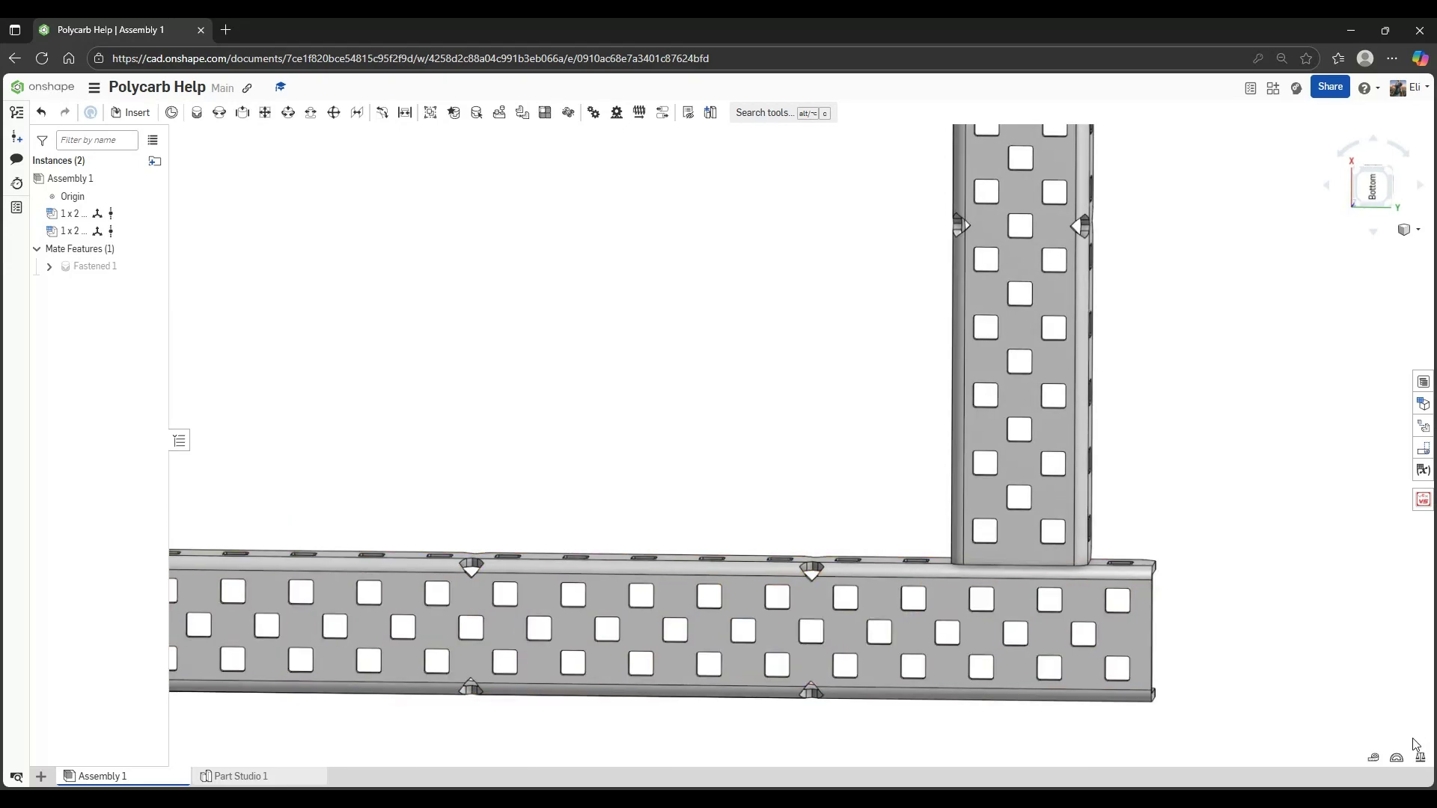
Measure in inches from a middle-row hole's side edge near the horizontal channel's end to the side face of another middle-row hole near the notch
{"action": "left_click", "coordinate": [1375, 759]}
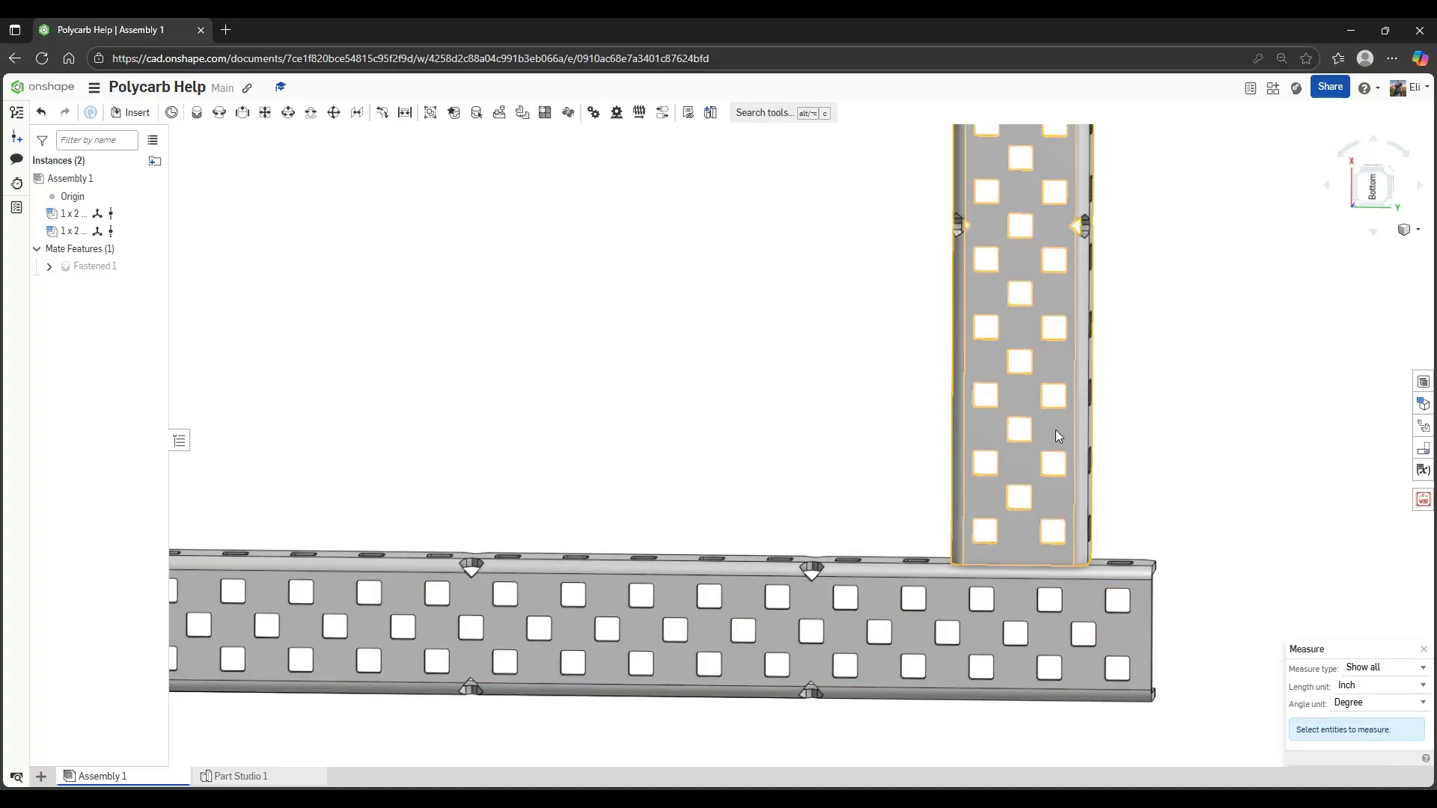
{"action": "scroll", "coordinate": [1057, 430], "scroll_direction": "up", "scroll_amount": 5}
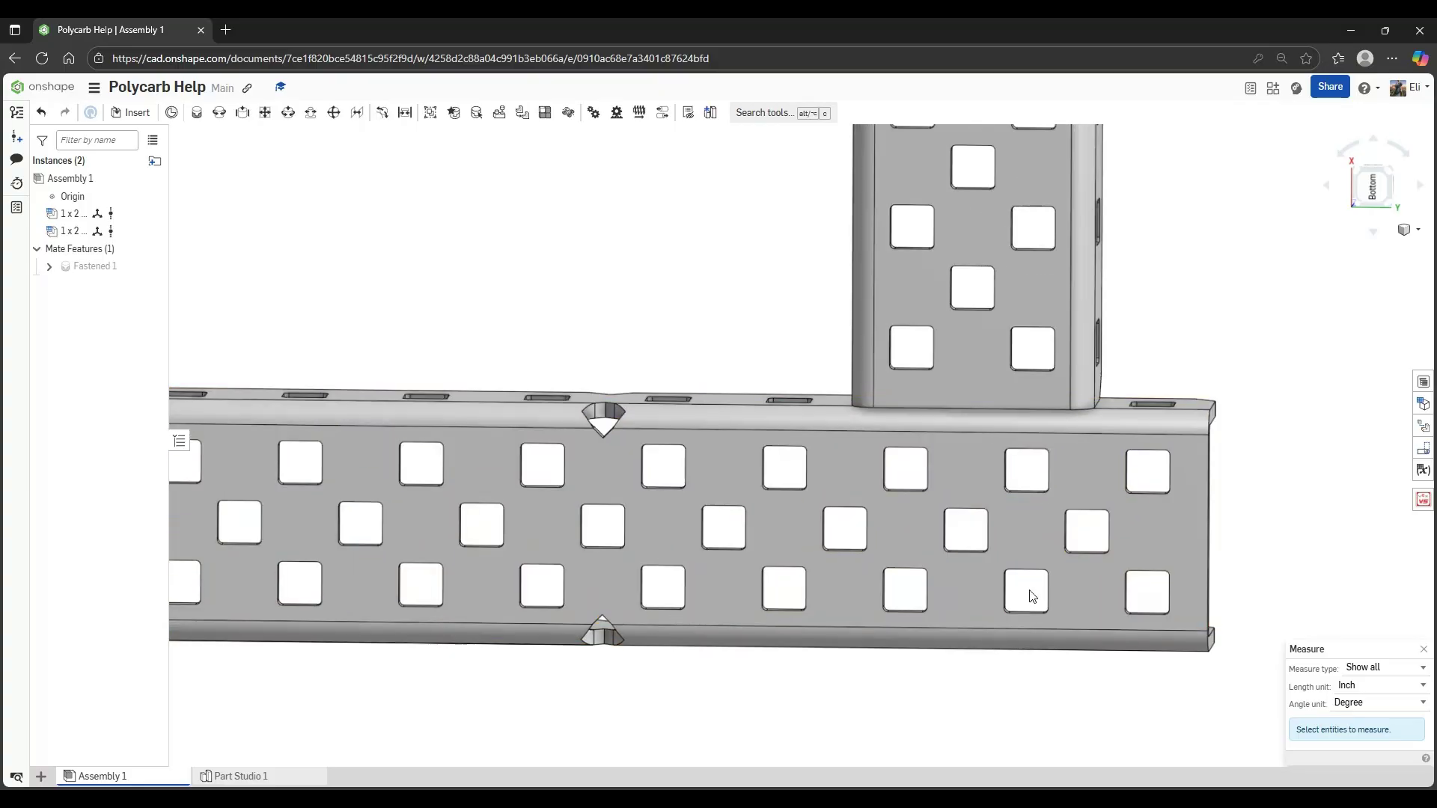
{"action": "middle_click_drag", "start_coordinate": [1018, 598], "coordinate": [1033, 592]}
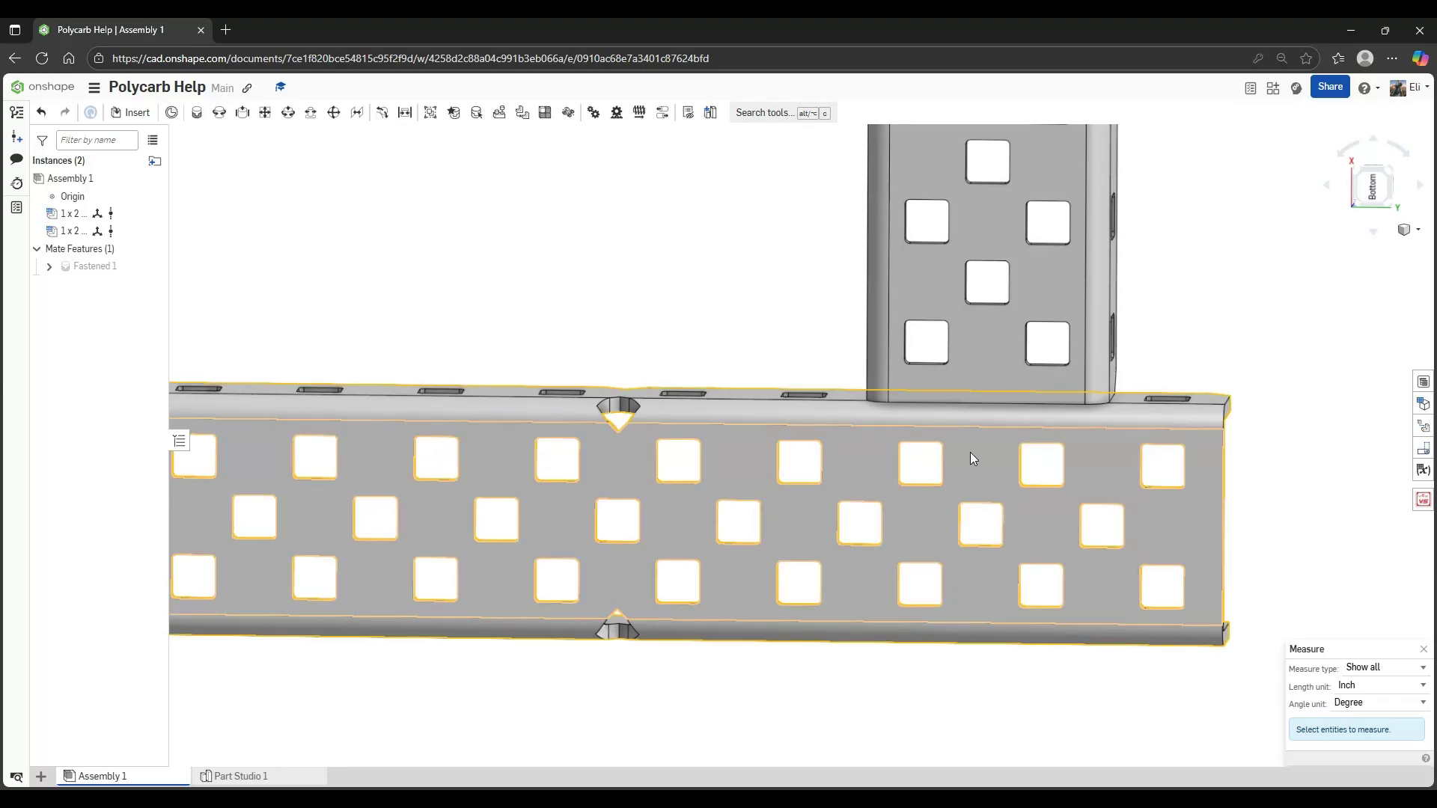
{"action": "right_click_drag", "start_coordinate": [972, 457], "coordinate": [1078, 474]}
{"action": "scroll", "coordinate": [1154, 406], "scroll_direction": "up", "scroll_amount": 3}
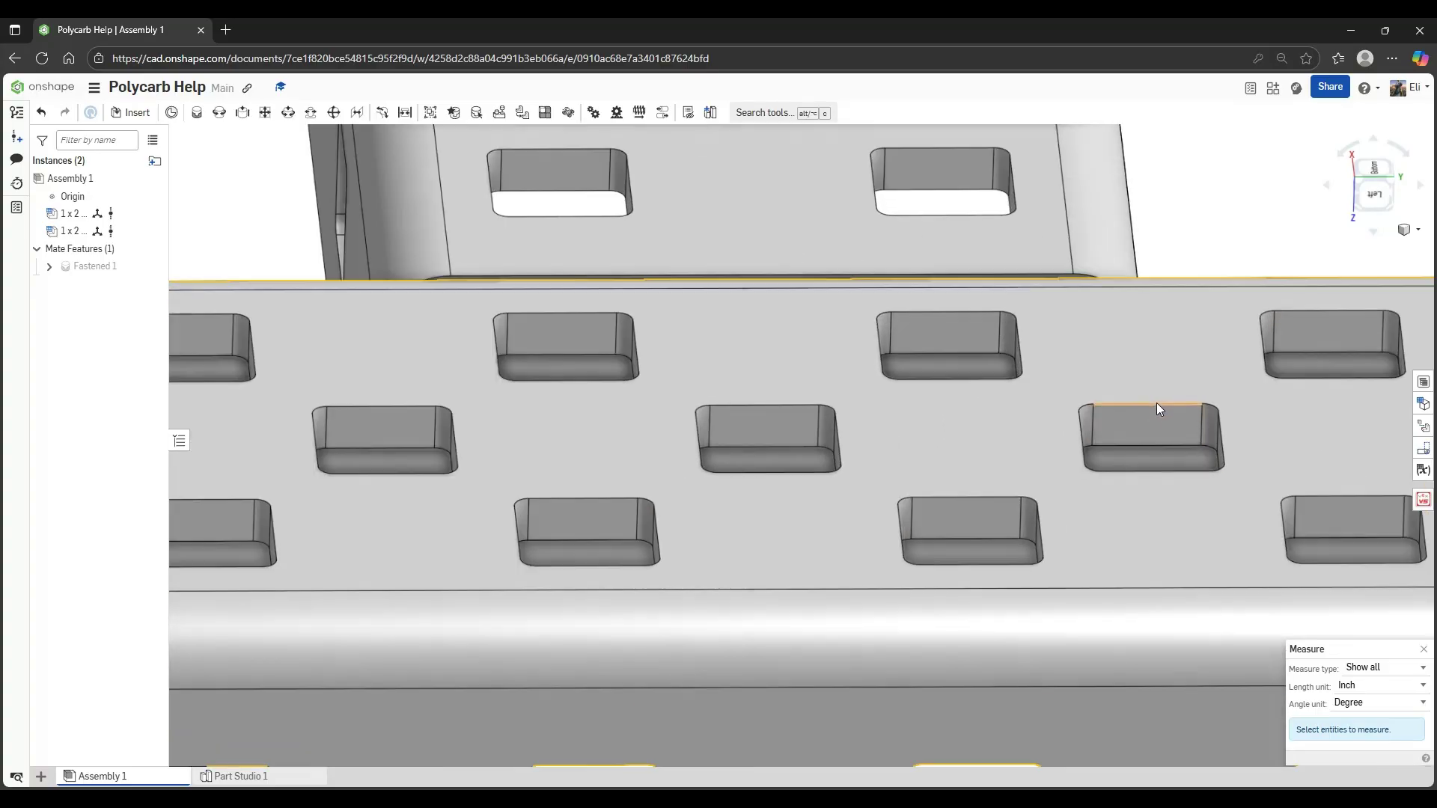
{"action": "scroll", "coordinate": [1170, 415], "scroll_direction": "up", "scroll_amount": 2}
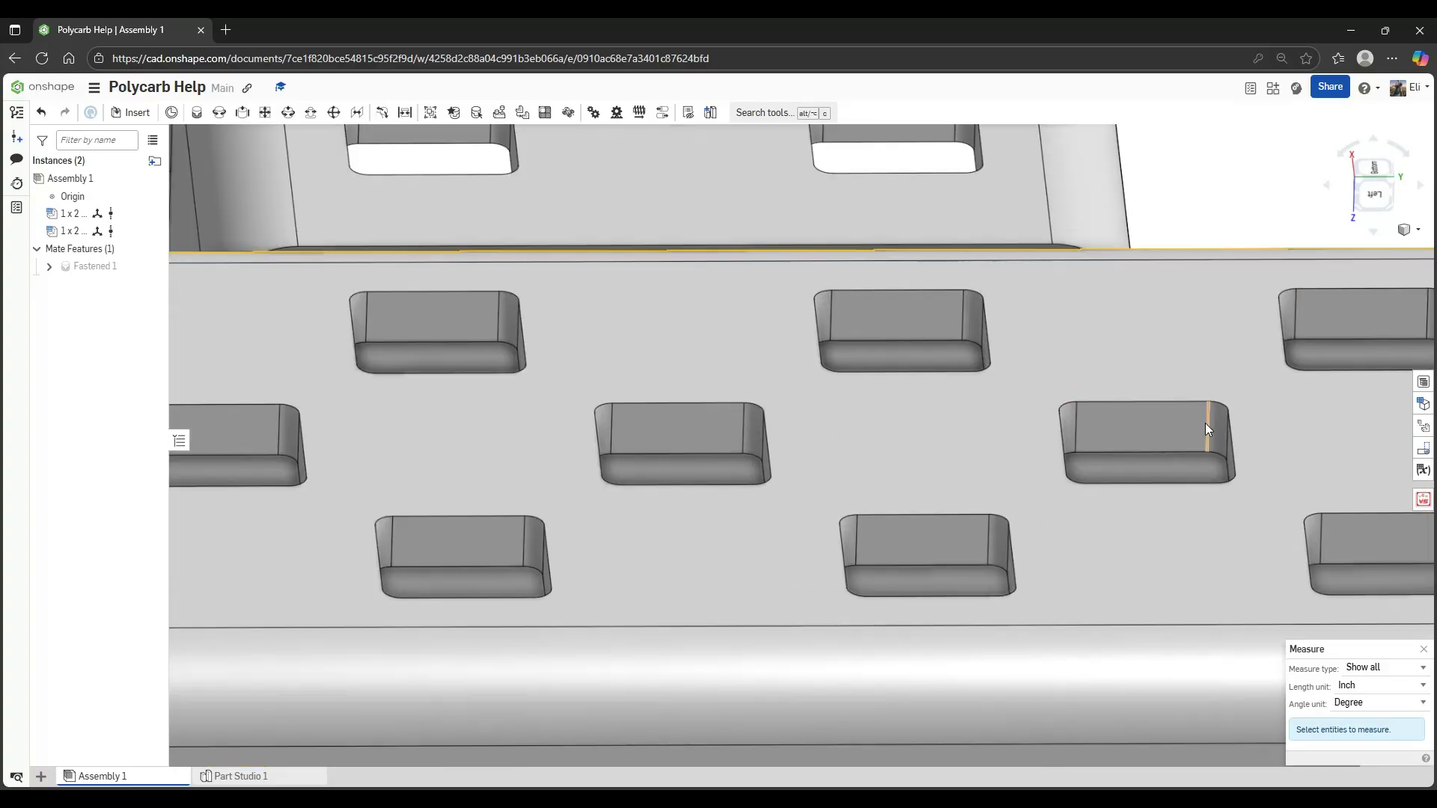
{"action": "left_click", "coordinate": [1205, 429]}
{"action": "scroll", "coordinate": [1206, 424], "scroll_direction": "down", "scroll_amount": 5}
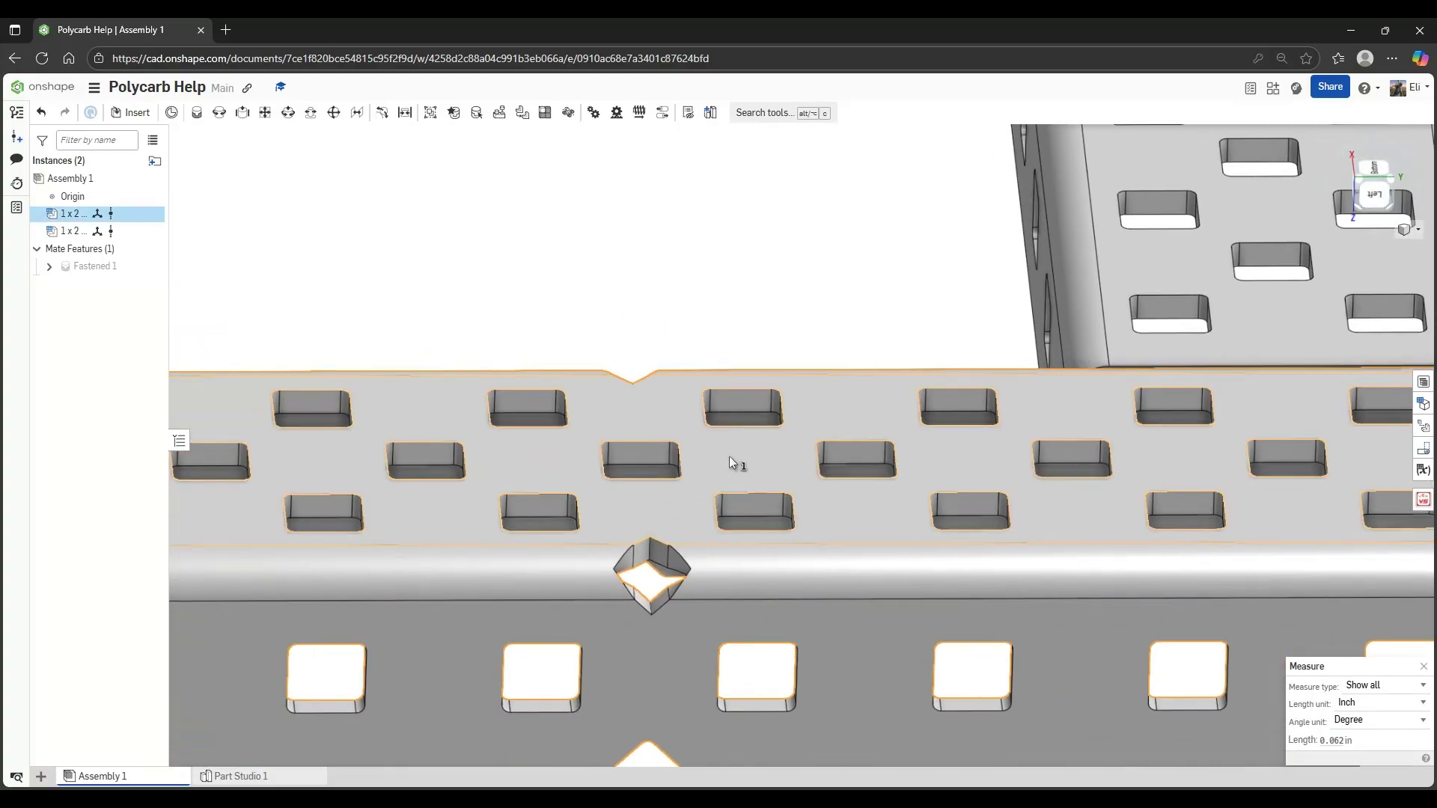
{"action": "scroll", "coordinate": [683, 459], "scroll_direction": "up", "scroll_amount": 2}
{"action": "right_click_drag", "start_coordinate": [678, 452], "coordinate": [706, 491]}
{"action": "left_click", "coordinate": [707, 491]}
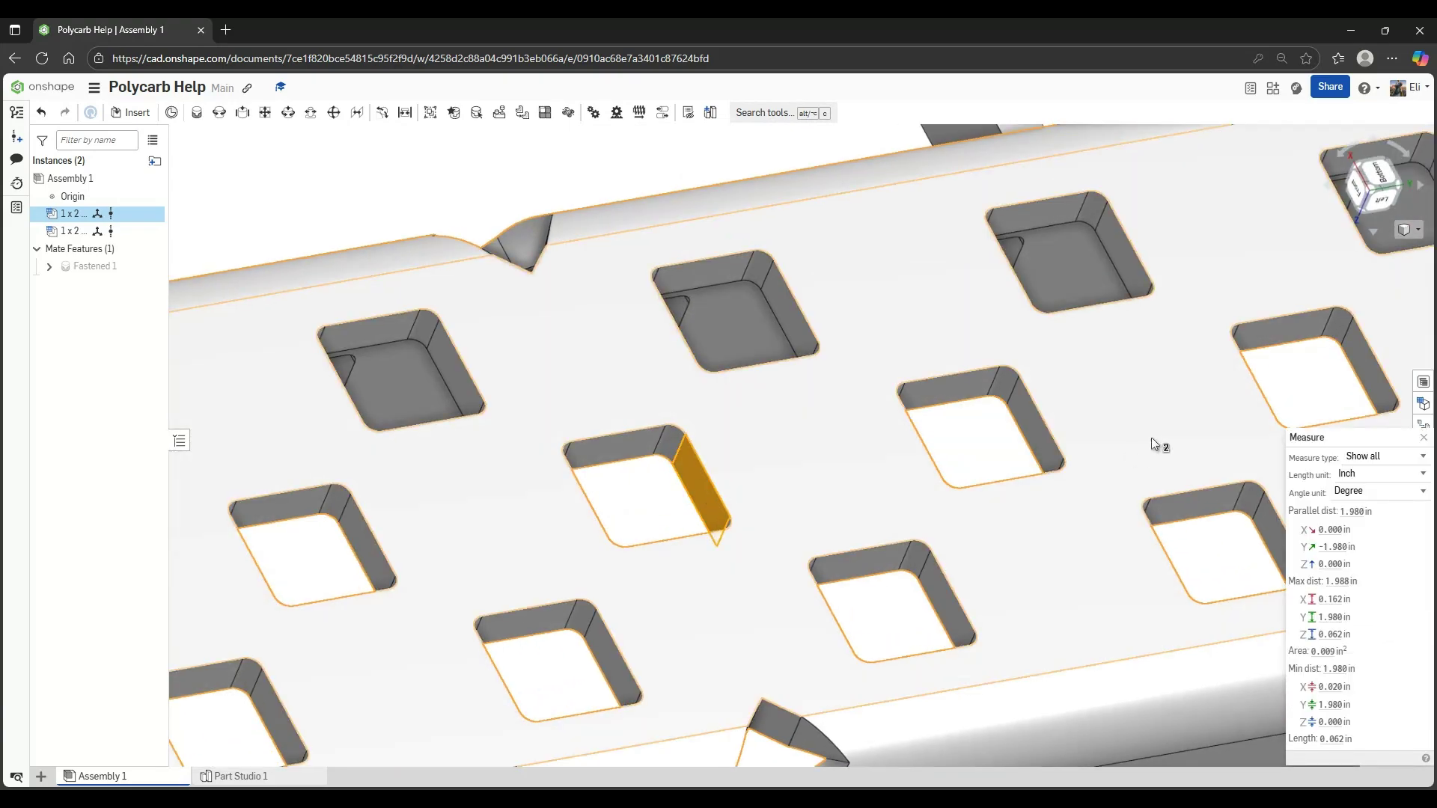
Clear the hole-spacing measurement and restart Measure with nothing selected, ready to measure near the junction of the two C-channels
{"action": "scroll", "coordinate": [1153, 444], "scroll_direction": "down", "scroll_amount": 5}
{"action": "right_click_drag", "start_coordinate": [1153, 444], "coordinate": [1091, 479]}
{"action": "middle_click_drag", "start_coordinate": [1091, 478], "coordinate": [606, 626]}
{"action": "scroll", "coordinate": [1063, 535], "scroll_direction": "down", "scroll_amount": 5}
{"action": "scroll", "coordinate": [1048, 531], "scroll_direction": "up", "scroll_amount": 2}
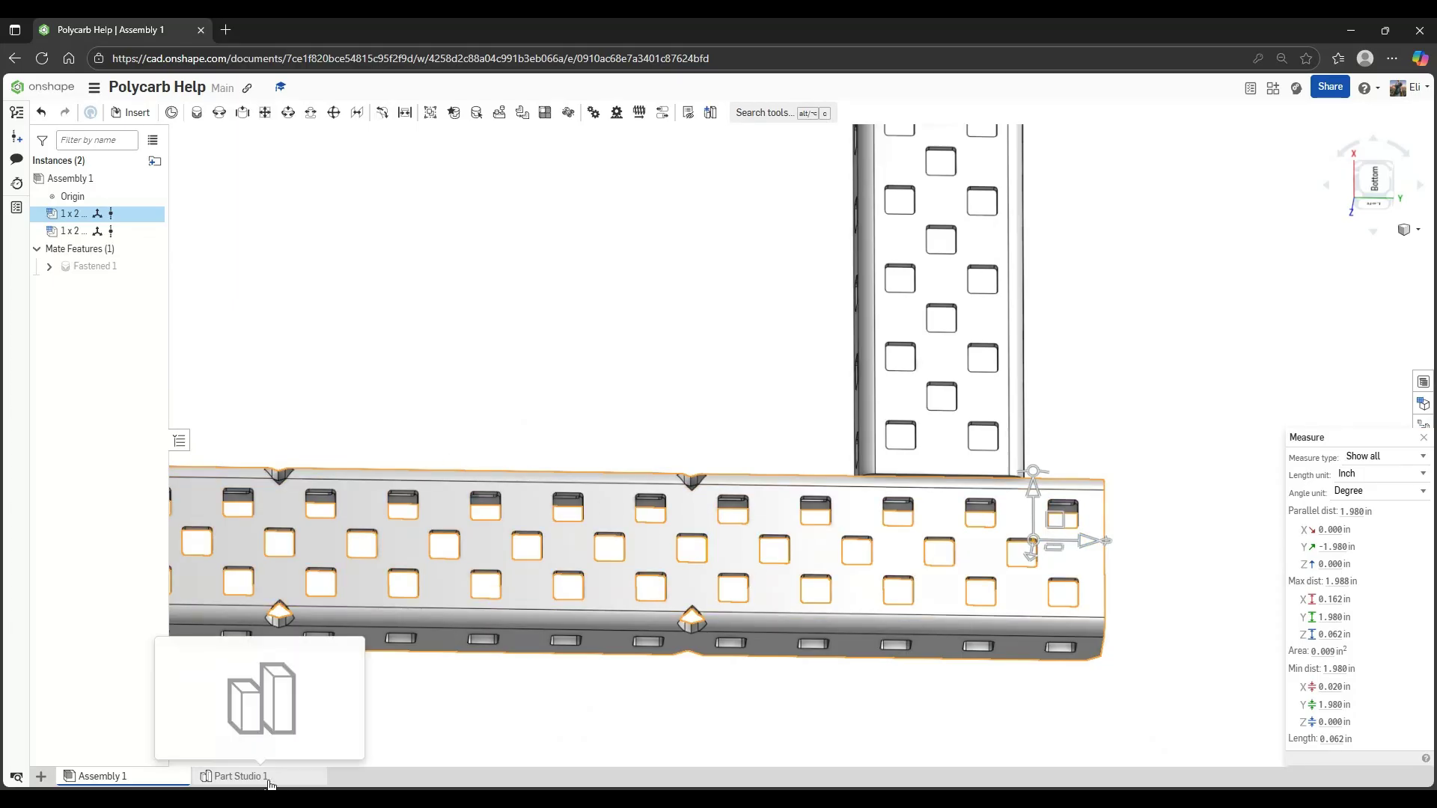
{"action": "key", "text": "Escape"}
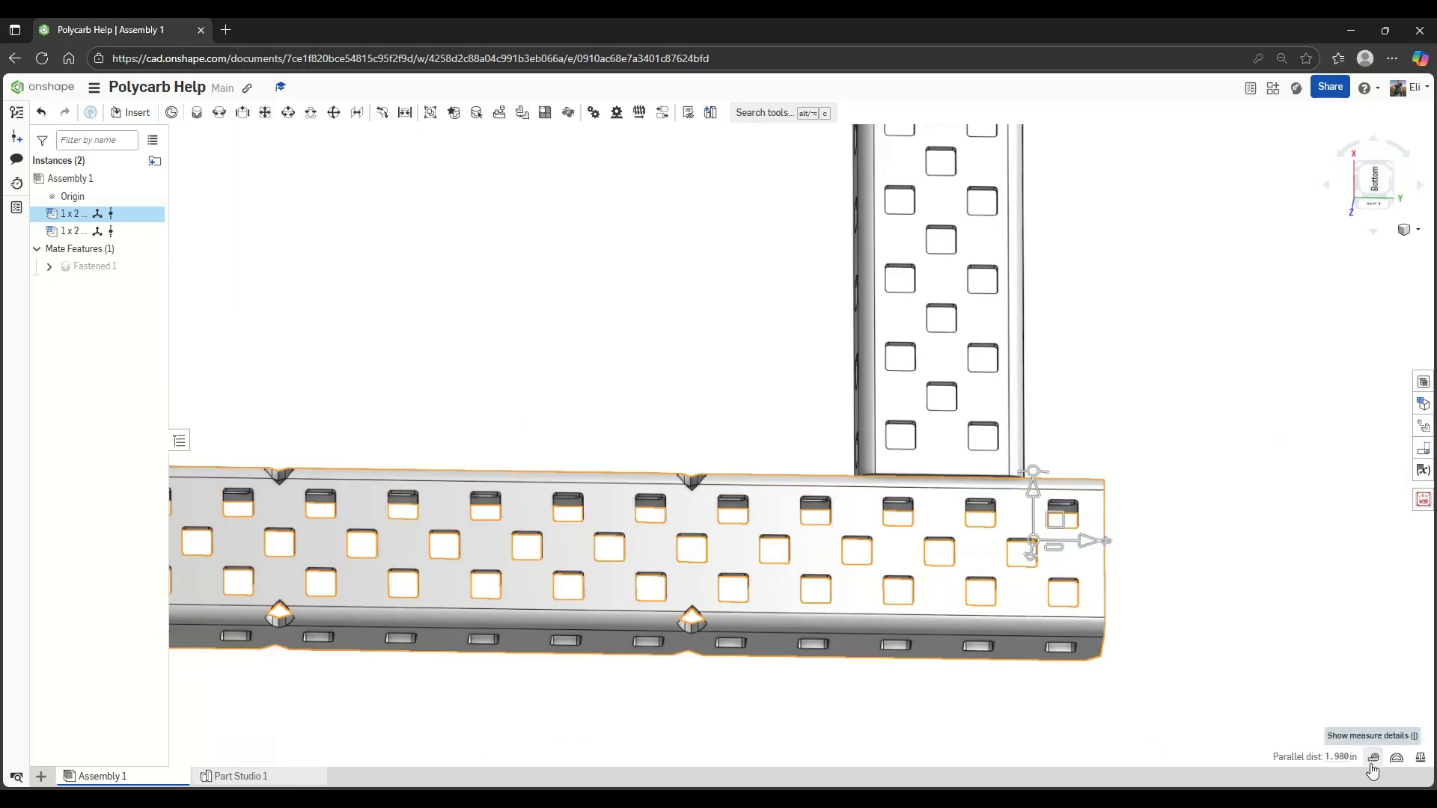
{"action": "left_click", "coordinate": [1373, 761]}
{"action": "scroll", "coordinate": [1131, 632], "scroll_direction": "up", "scroll_amount": 2}
{"action": "left_click", "coordinate": [1175, 631]}
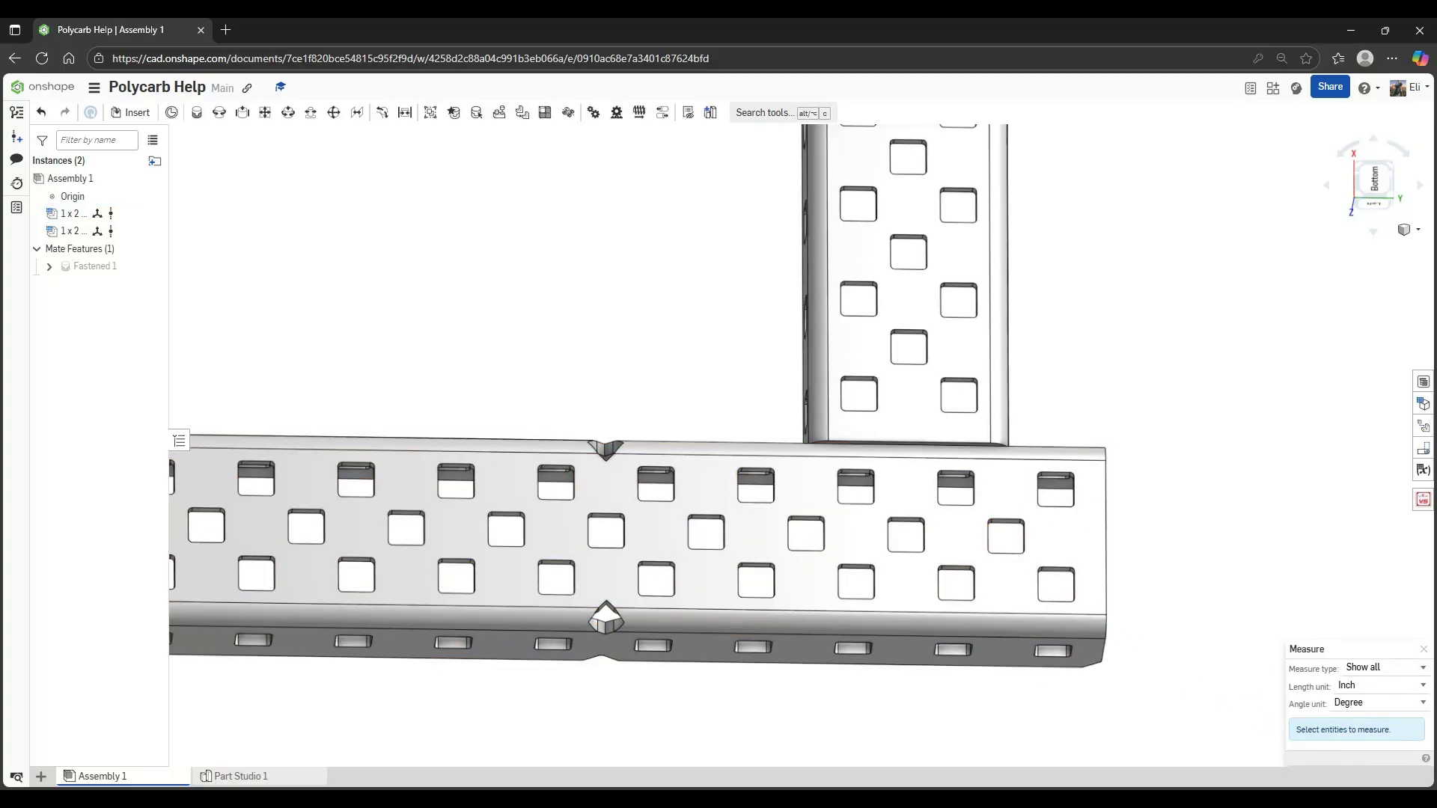
{"action": "left_click", "coordinate": [1424, 649]}
{"action": "left_click", "coordinate": [1377, 758]}
{"action": "scroll", "coordinate": [1033, 671], "scroll_direction": "up", "scroll_amount": 2}
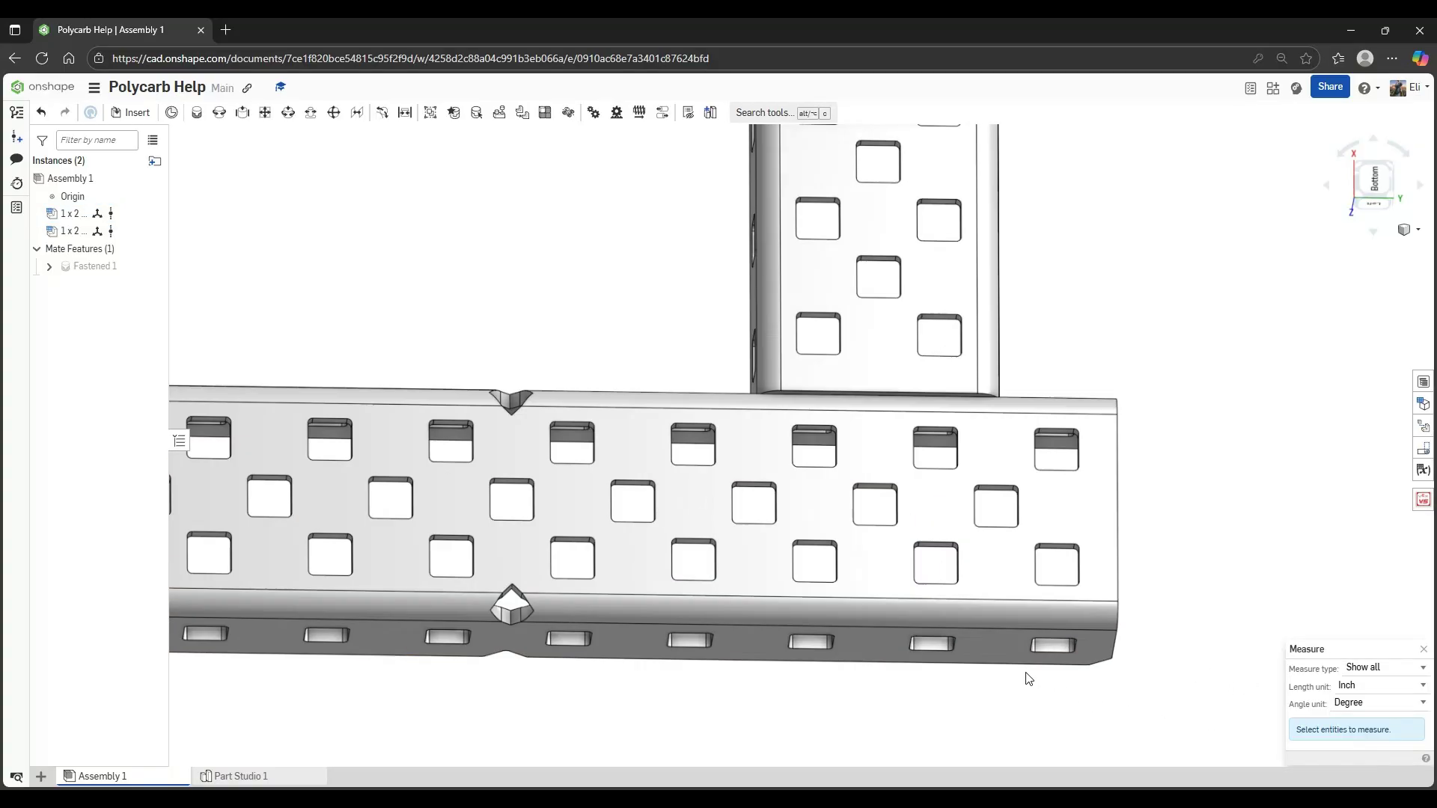
Measure in inches from the horizontal channel's outer flange face to a middle-row hole edge in the vertical channel, and clear the selection
{"action": "left_click", "coordinate": [994, 644]}
{"action": "right_click_drag", "start_coordinate": [1178, 706], "coordinate": [872, 483]}
{"action": "left_click", "coordinate": [904, 479]}
{"action": "scroll", "coordinate": [871, 483], "scroll_direction": "up", "scroll_amount": 2}
{"action": "middle_click_drag", "start_coordinate": [872, 483], "coordinate": [912, 380]}
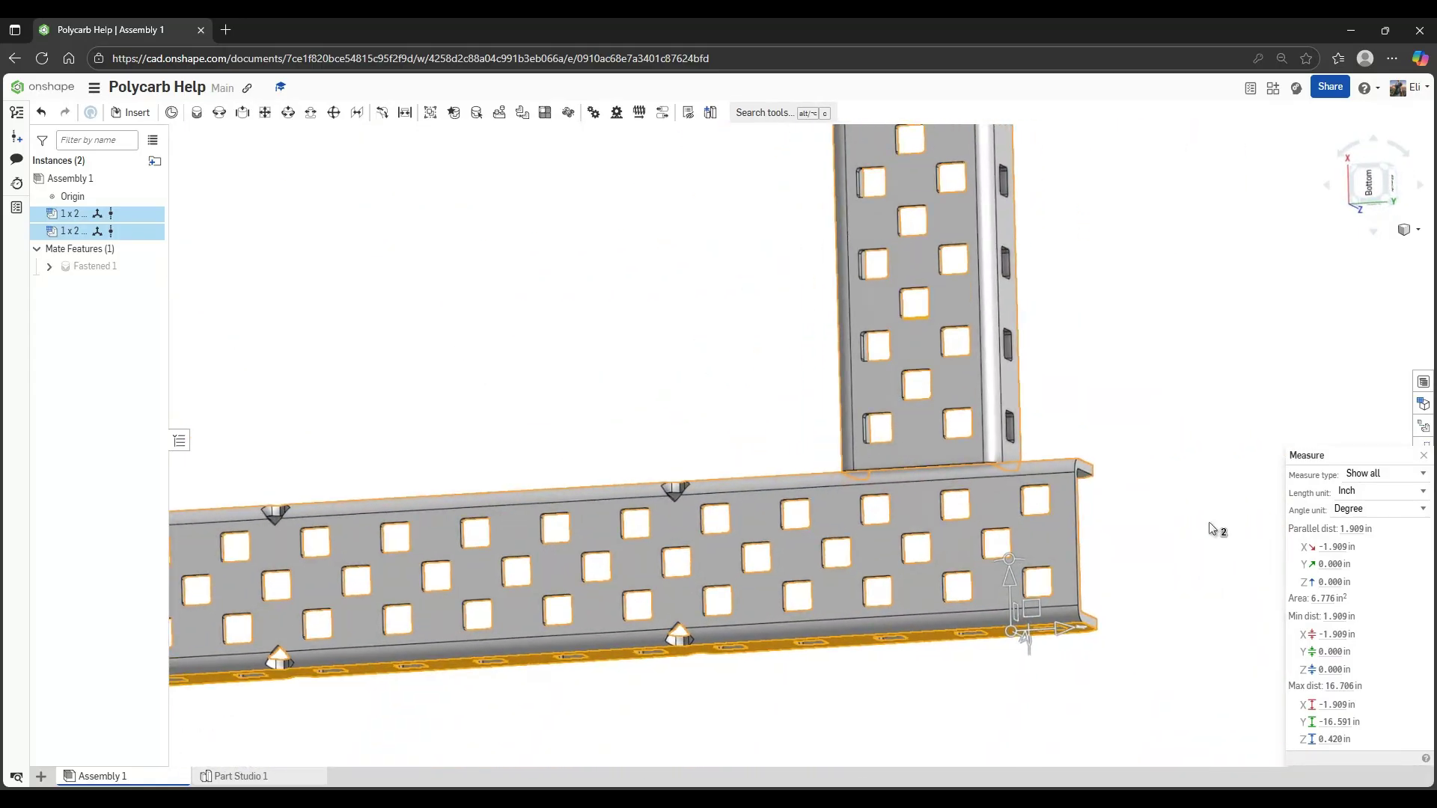
{"action": "mouse_move", "coordinate": [1344, 531]}
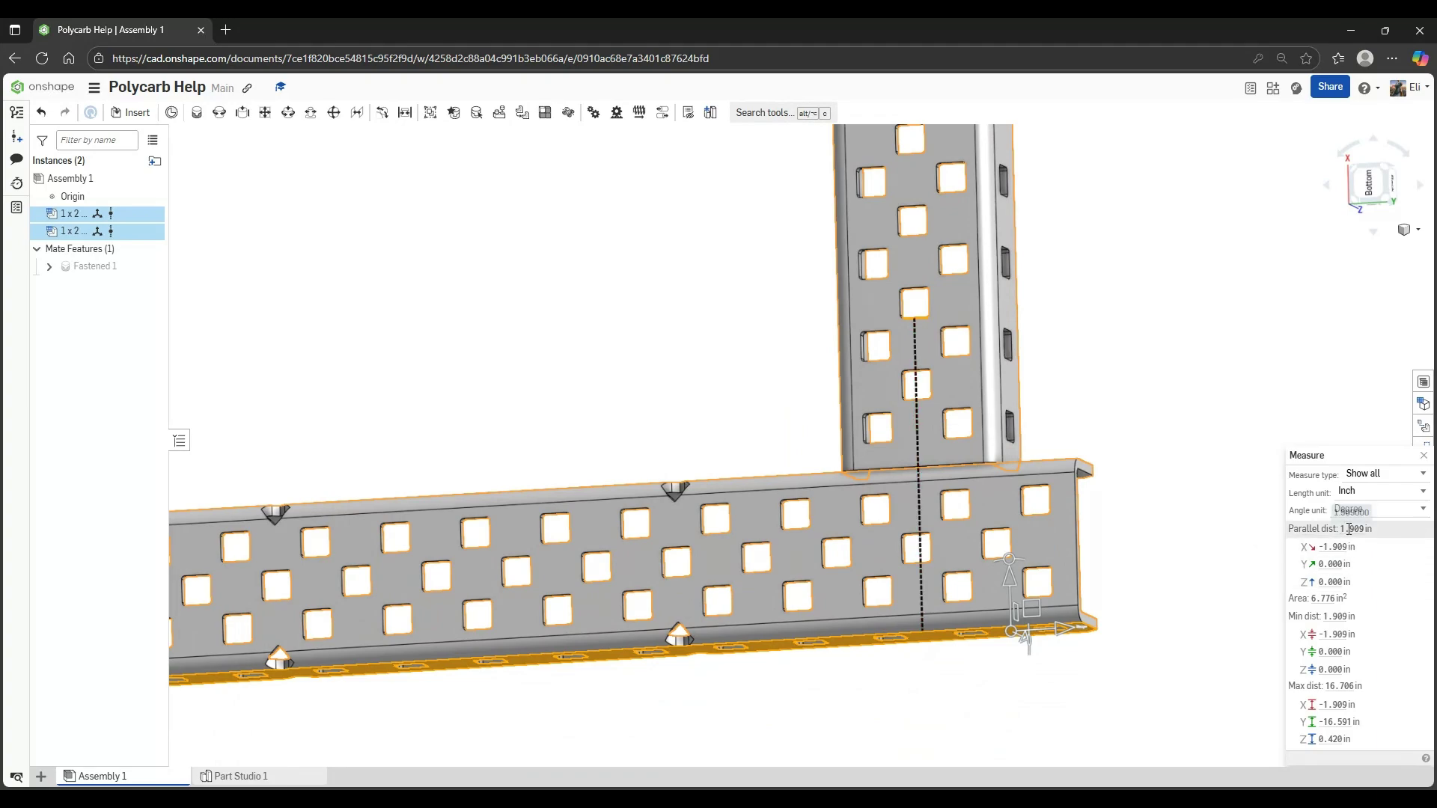
{"action": "right_click_drag", "start_coordinate": [1110, 552], "coordinate": [949, 546]}
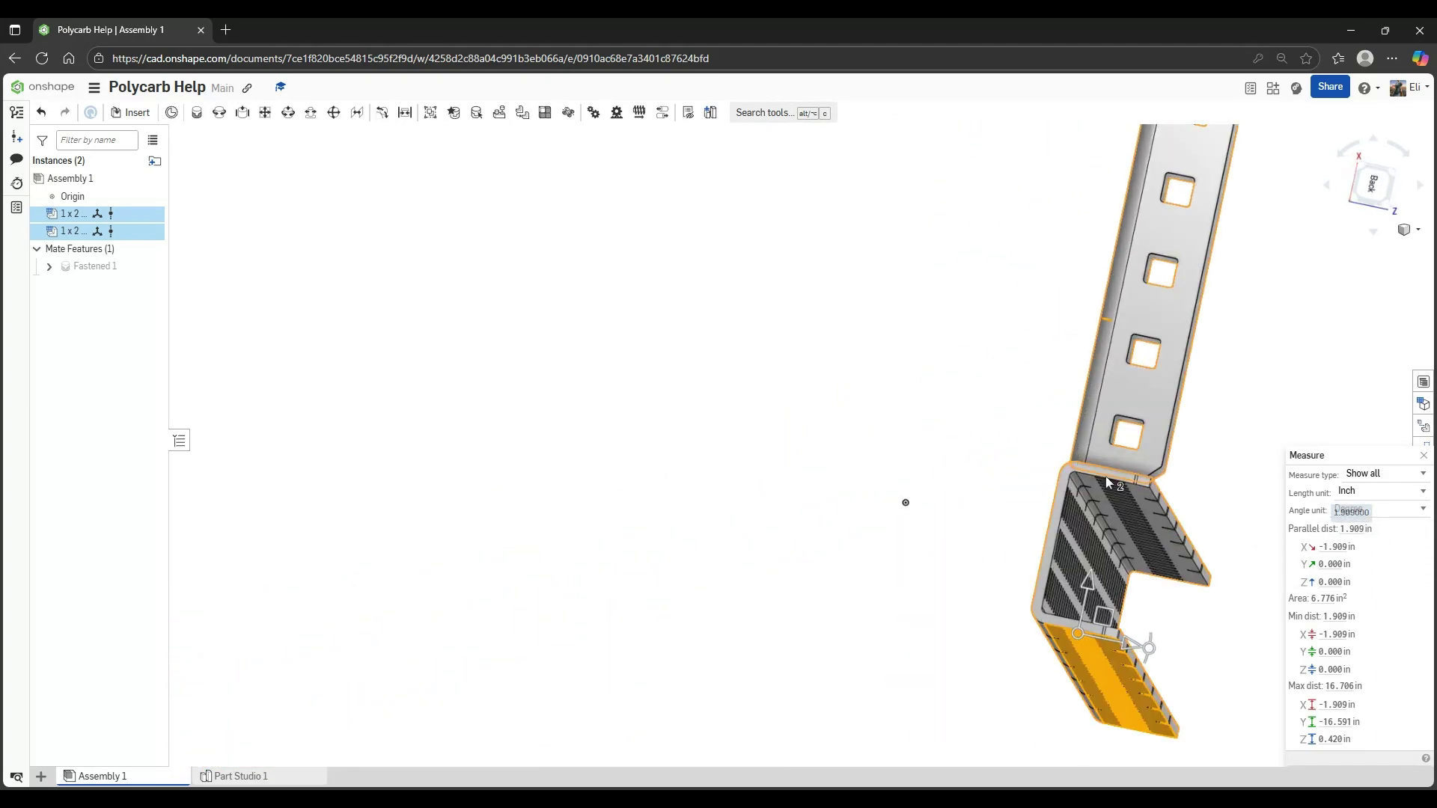
{"action": "right_click_drag", "start_coordinate": [1051, 470], "coordinate": [1134, 474]}
{"action": "scroll", "coordinate": [1134, 475], "scroll_direction": "down", "scroll_amount": 3}
{"action": "middle_click_drag", "start_coordinate": [1134, 475], "coordinate": [940, 463]}
{"action": "scroll", "coordinate": [1078, 456], "scroll_direction": "up", "scroll_amount": 5}
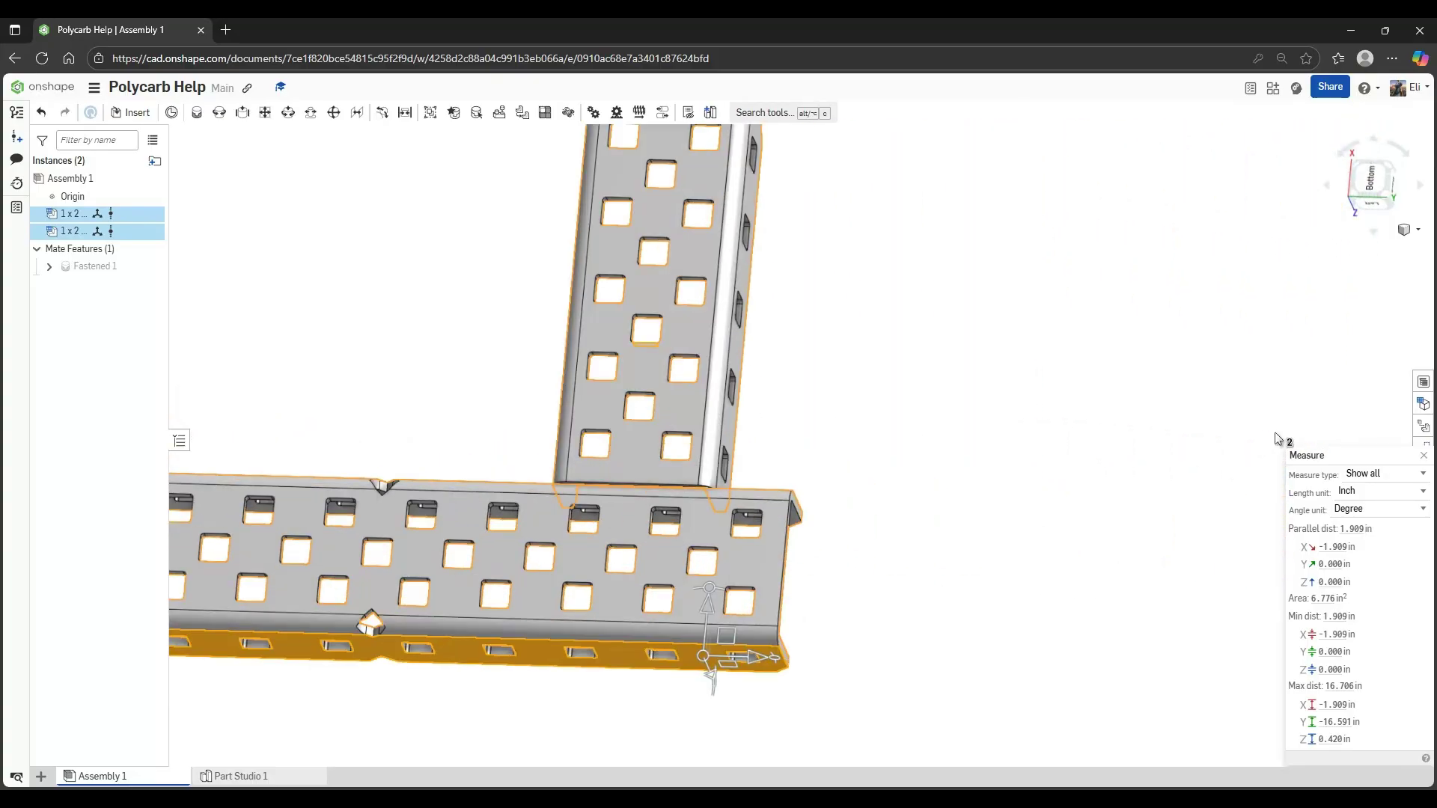
{"action": "left_click", "coordinate": [712, 701]}
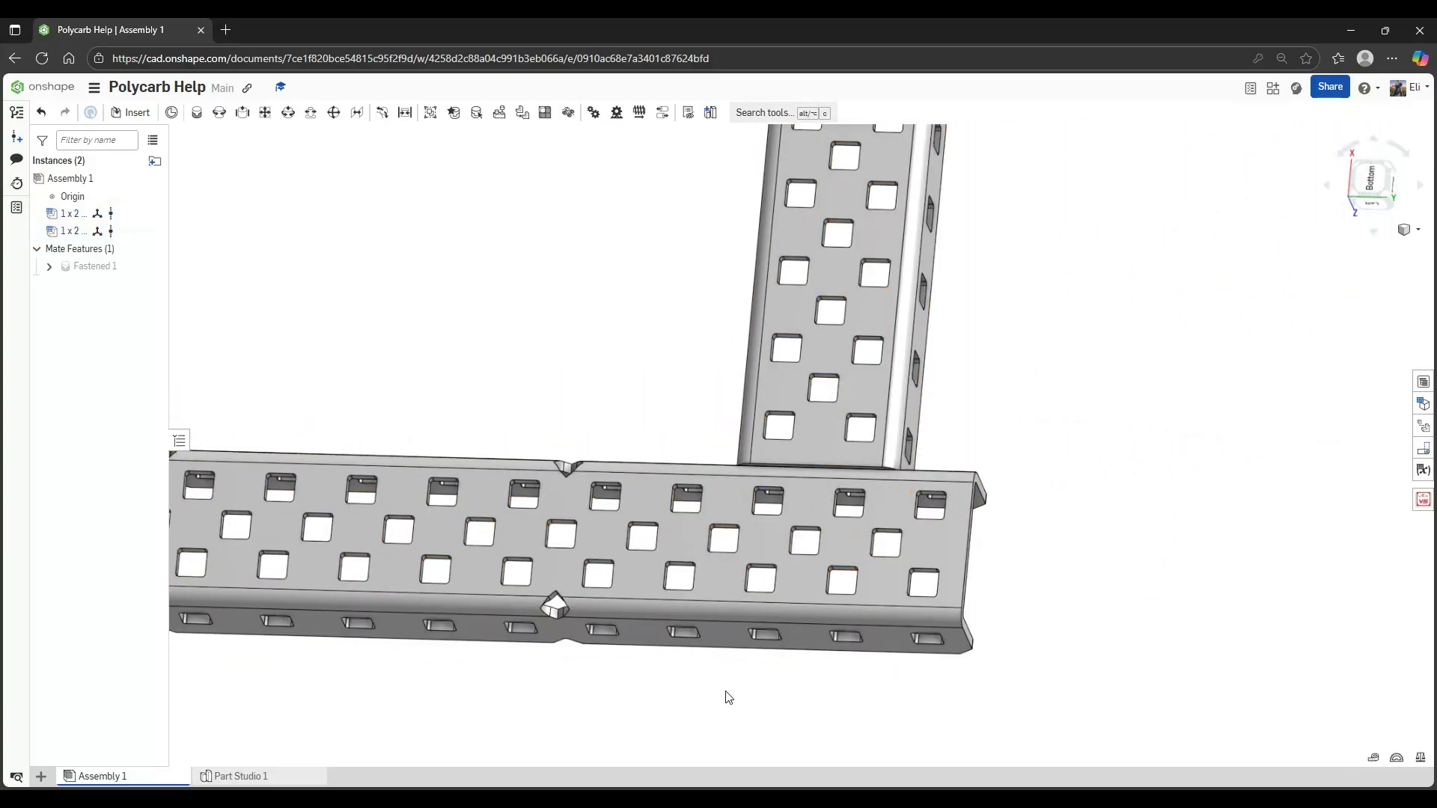
Switch to Part Studio 1 and set the sketch rectangle's height to 2 in
{"action": "left_click", "coordinate": [238, 777]}
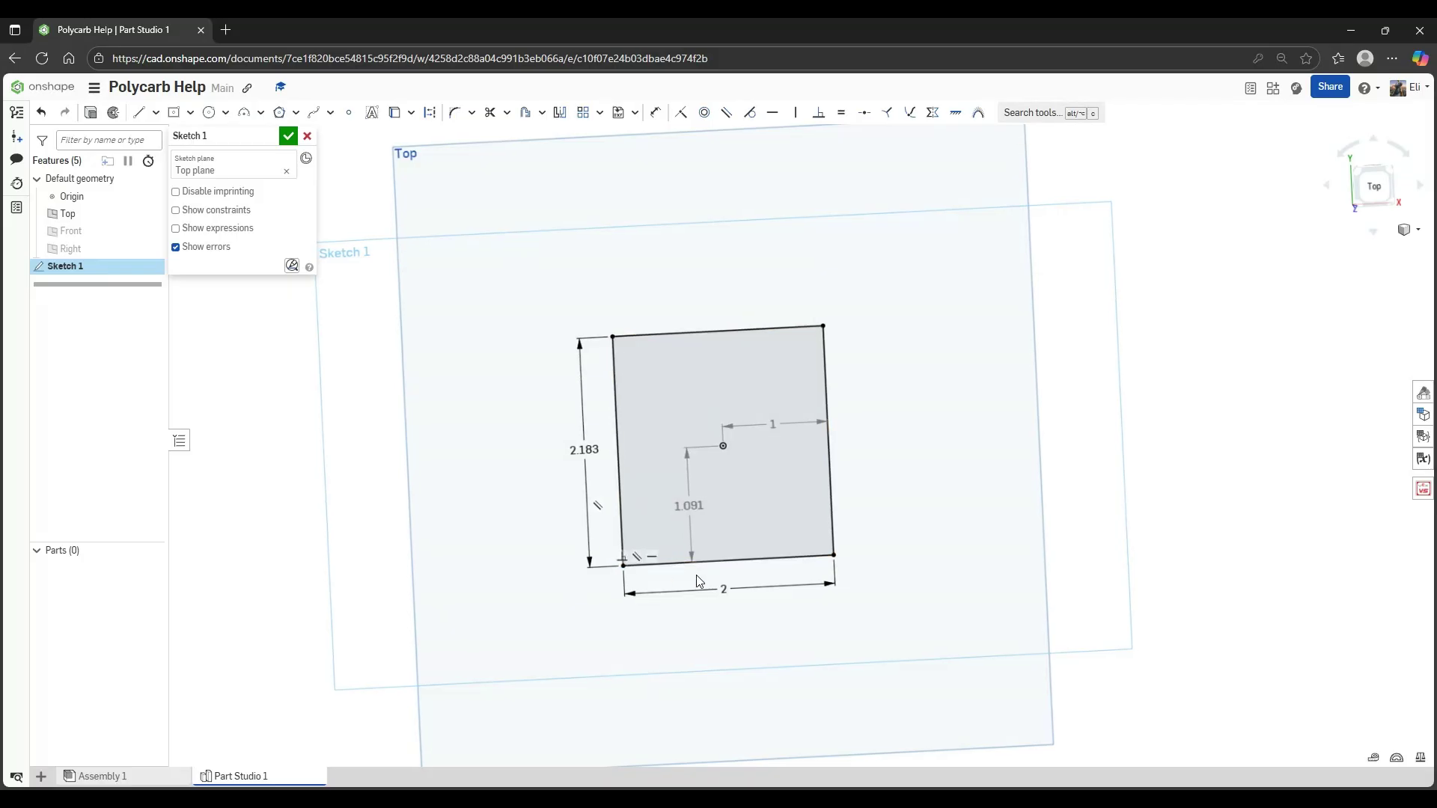
{"action": "double_click", "coordinate": [684, 457]}
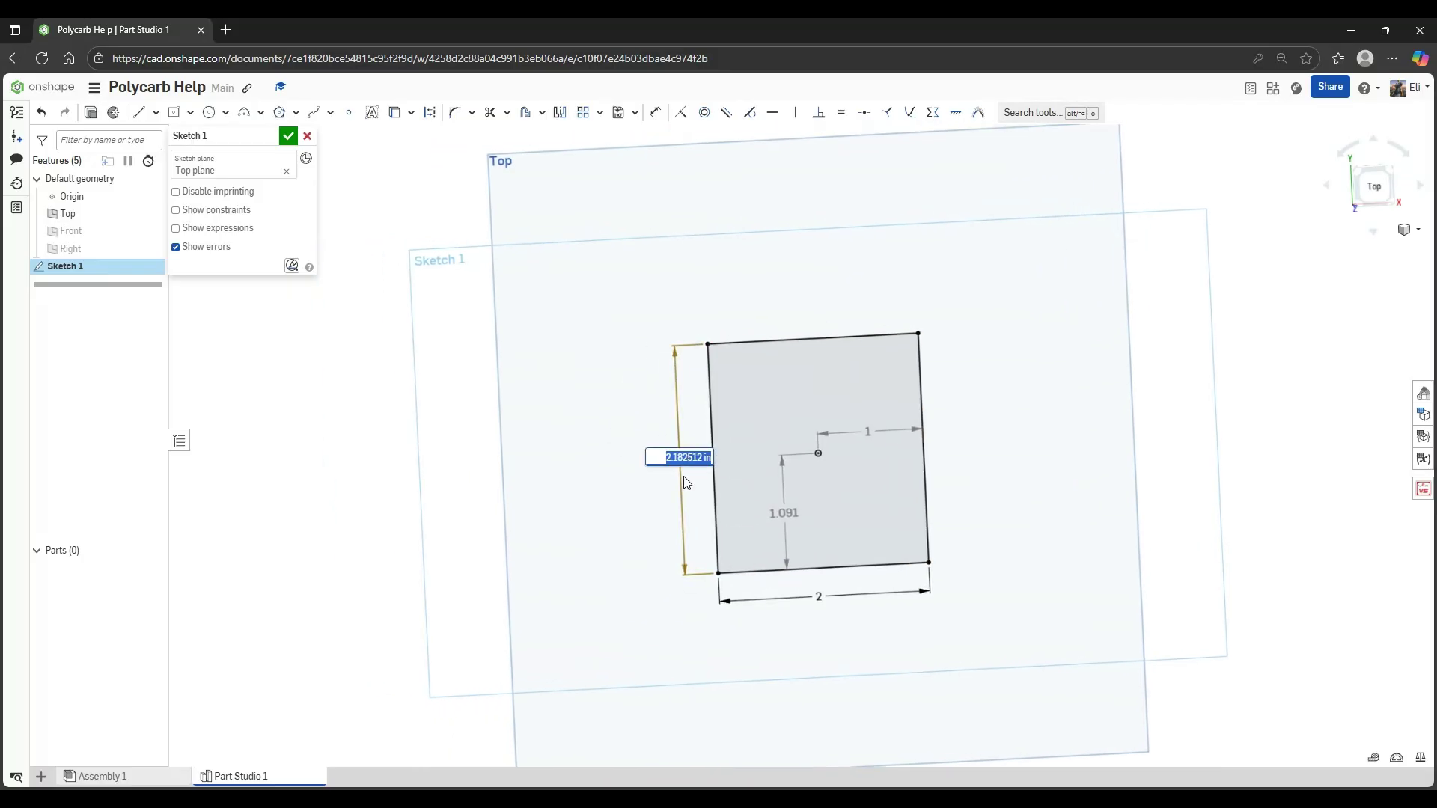
{"action": "key", "text": "Escape"}
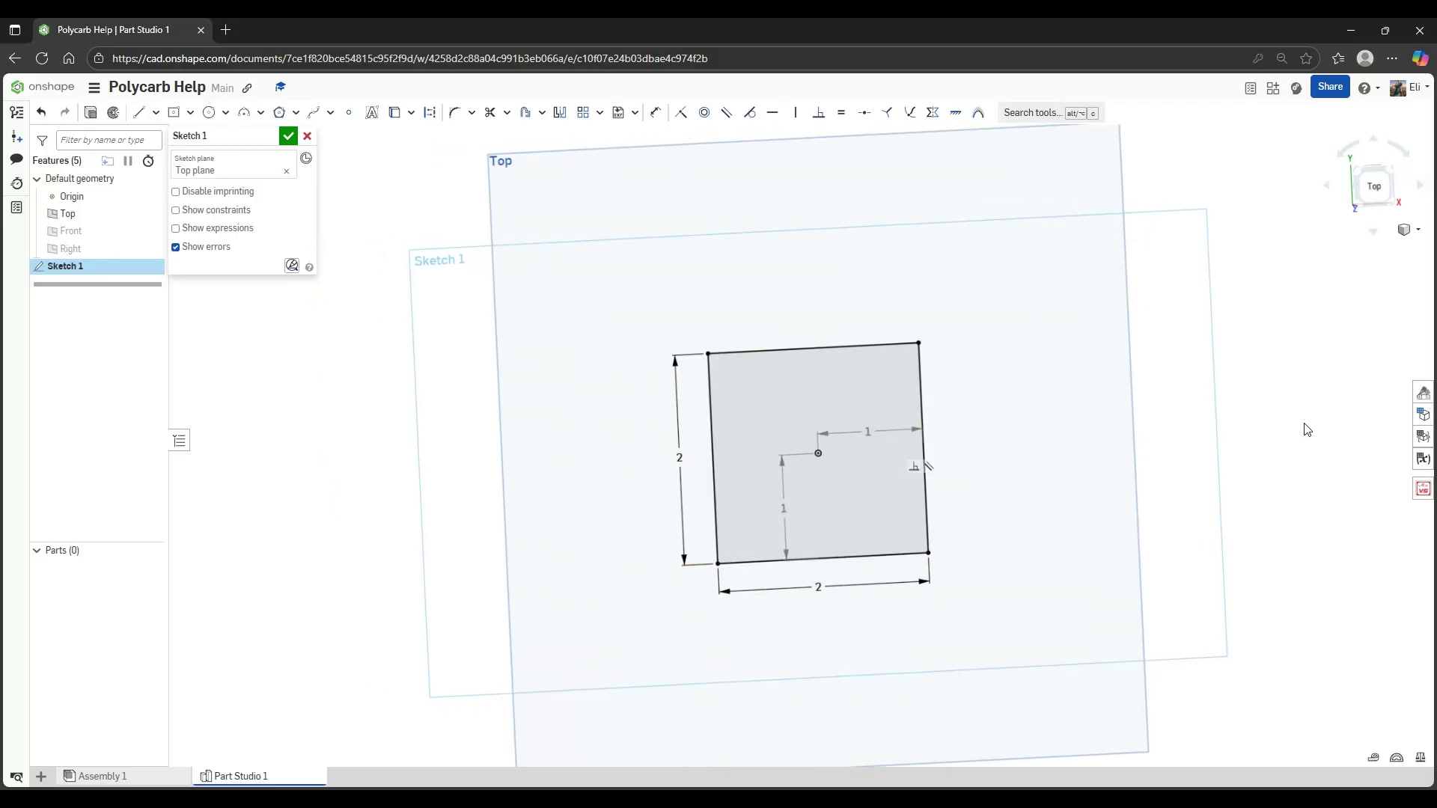
{"action": "key", "text": "f"}
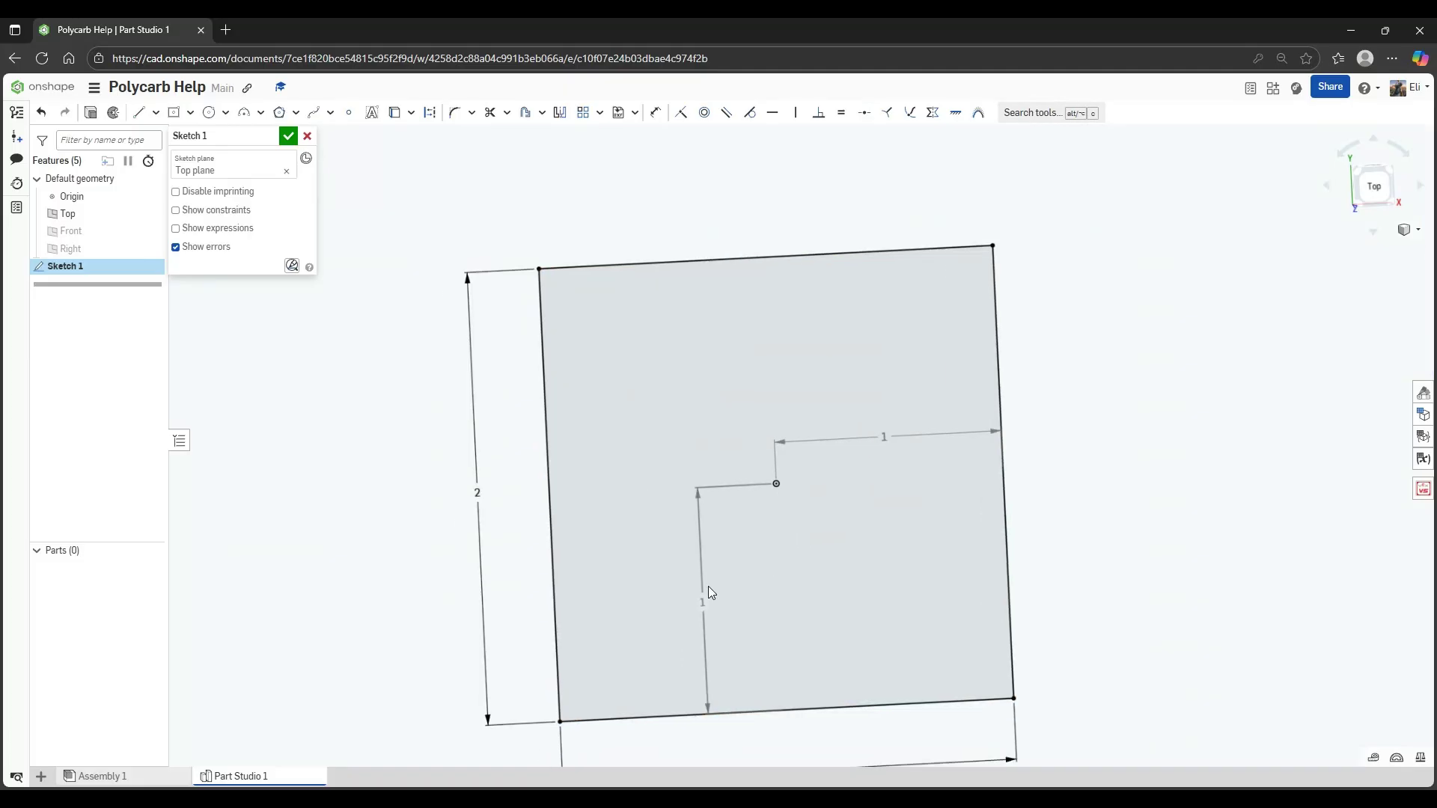
{"action": "mouse_move", "coordinate": [756, 567]}
{"action": "right_mouse_down"}
{"action": "mouse_move", "coordinate": [796, 497]}
{"action": "mouse_move", "coordinate": [722, 516]}
{"action": "mouse_move", "coordinate": [803, 488]}
{"action": "mouse_move", "coordinate": [726, 414]}
{"action": "mouse_move", "coordinate": [836, 442]}
{"action": "right_mouse_up"}
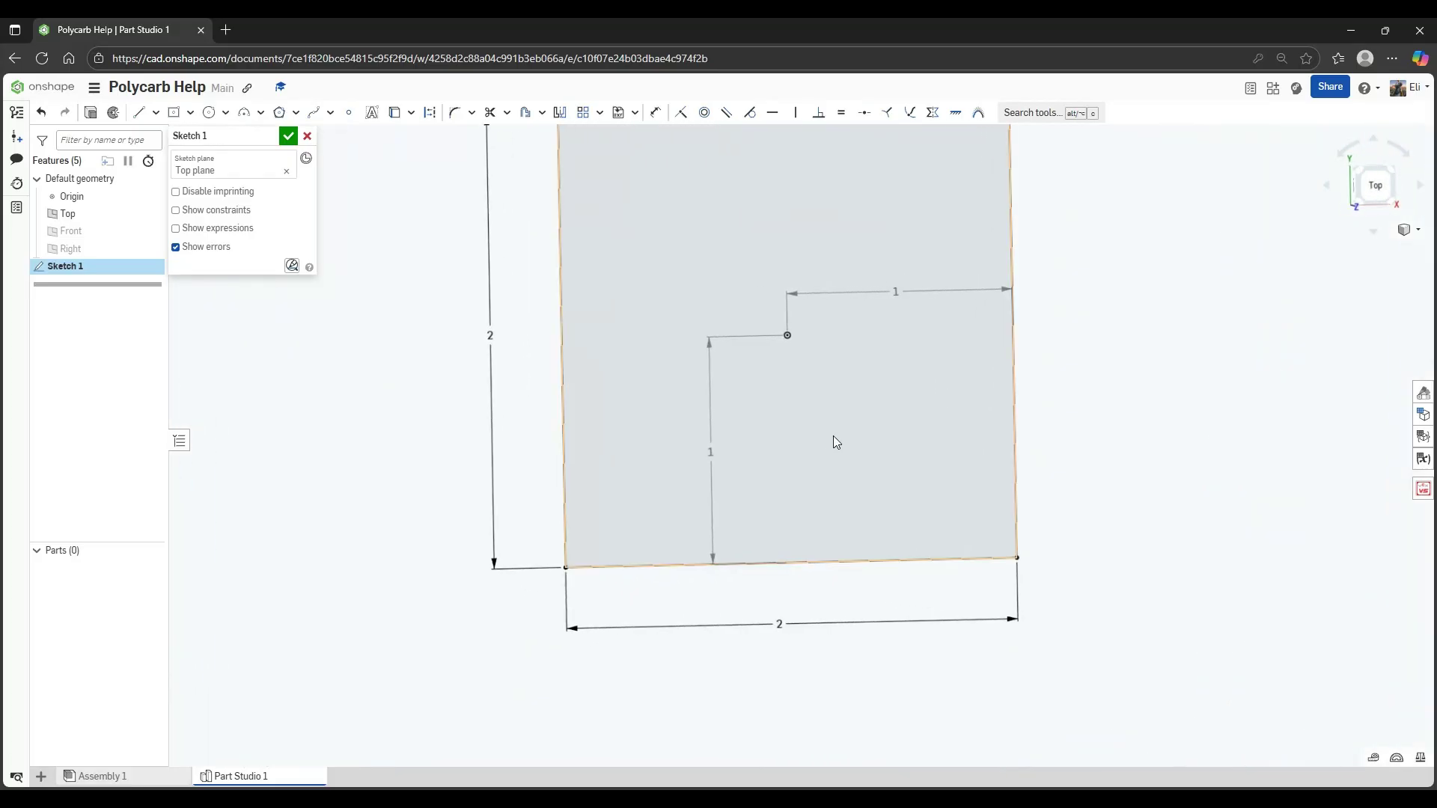
Sketch a center point circle about 0.52 in in diameter inside the rectangle, near its lower-right corner
{"action": "left_click", "coordinate": [225, 112]}
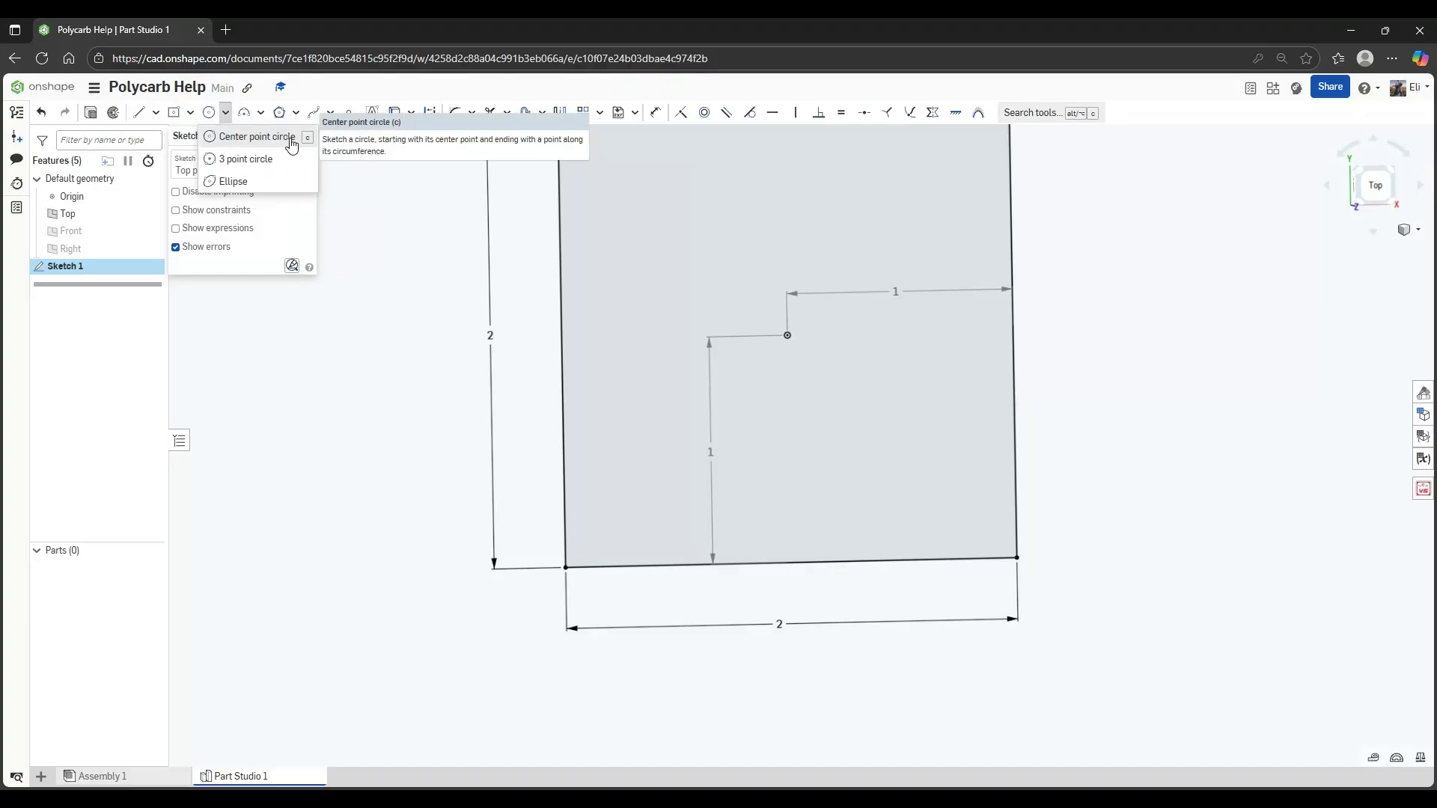
{"action": "left_click", "coordinate": [219, 113]}
{"action": "left_click", "coordinate": [219, 113]}
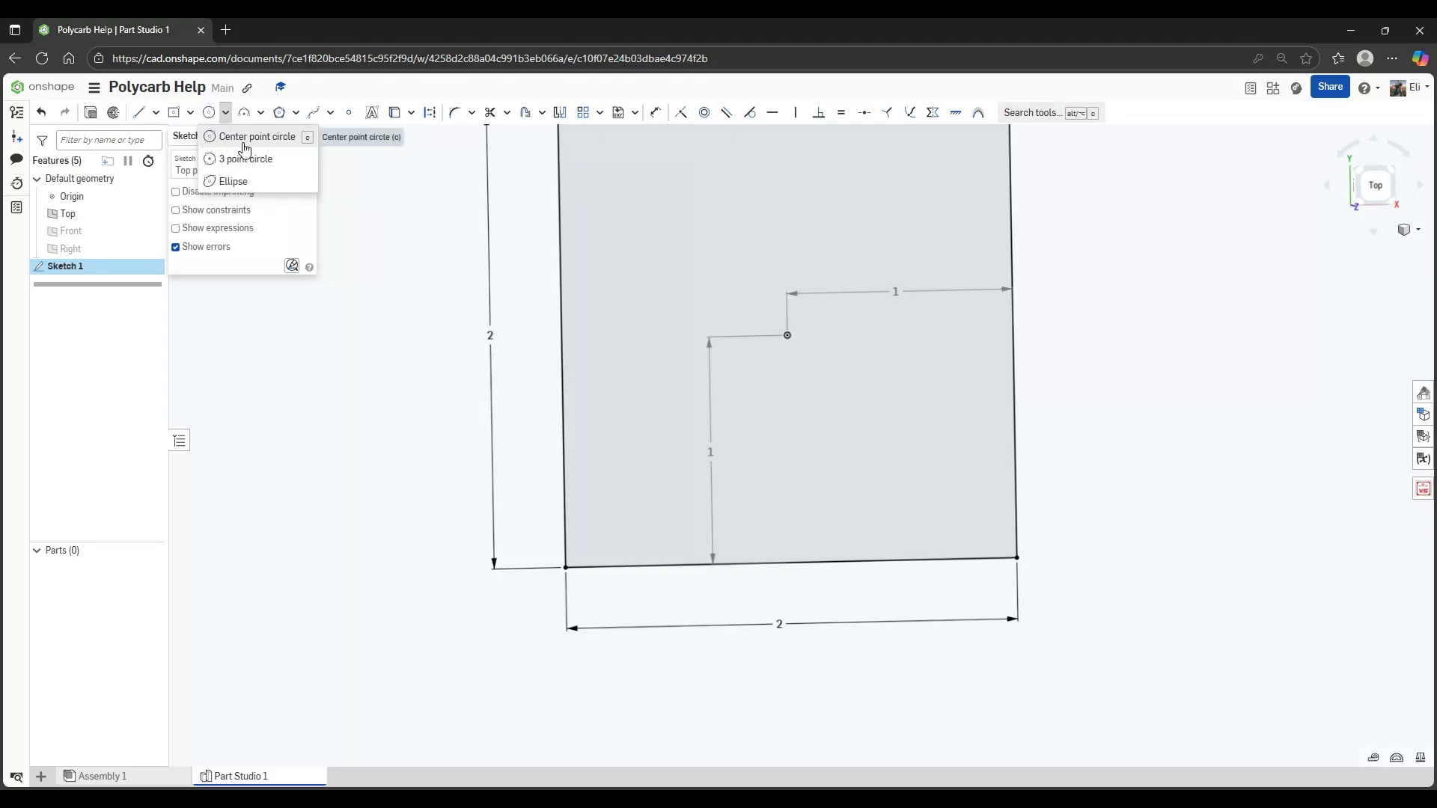
{"action": "key", "text": "c"}
{"action": "left_click", "coordinate": [245, 142]}
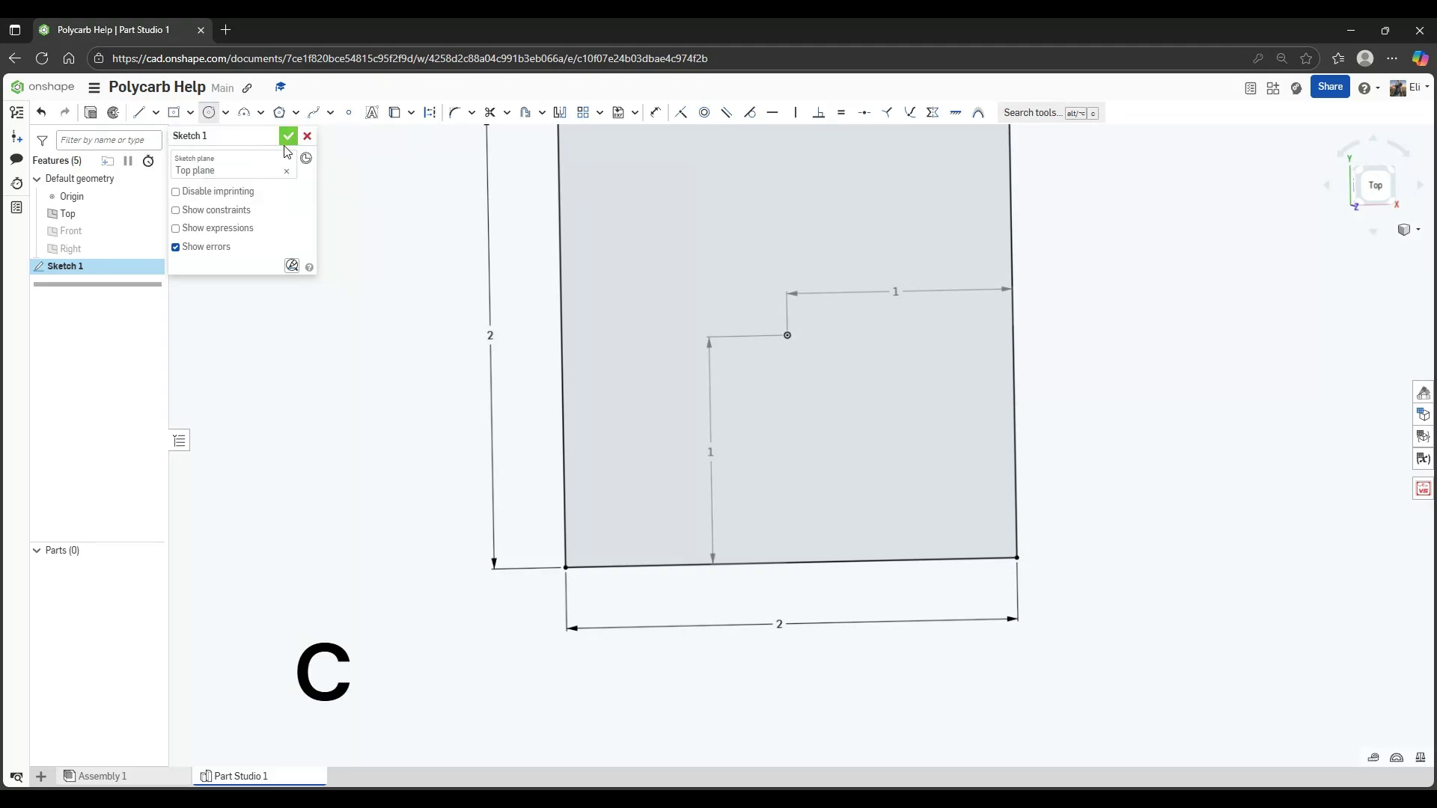
{"action": "left_click", "coordinate": [922, 485]}
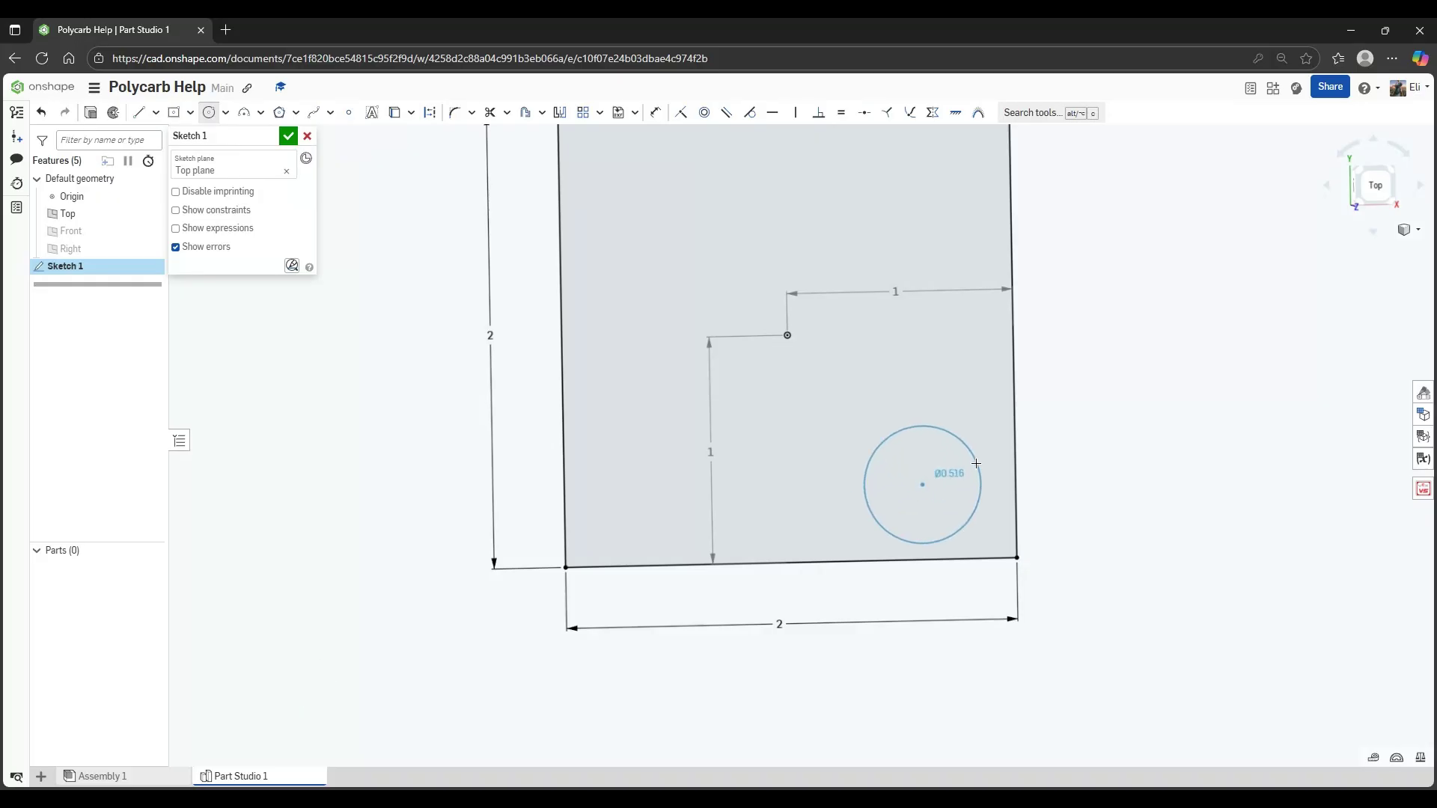
{"action": "left_click", "coordinate": [976, 463]}
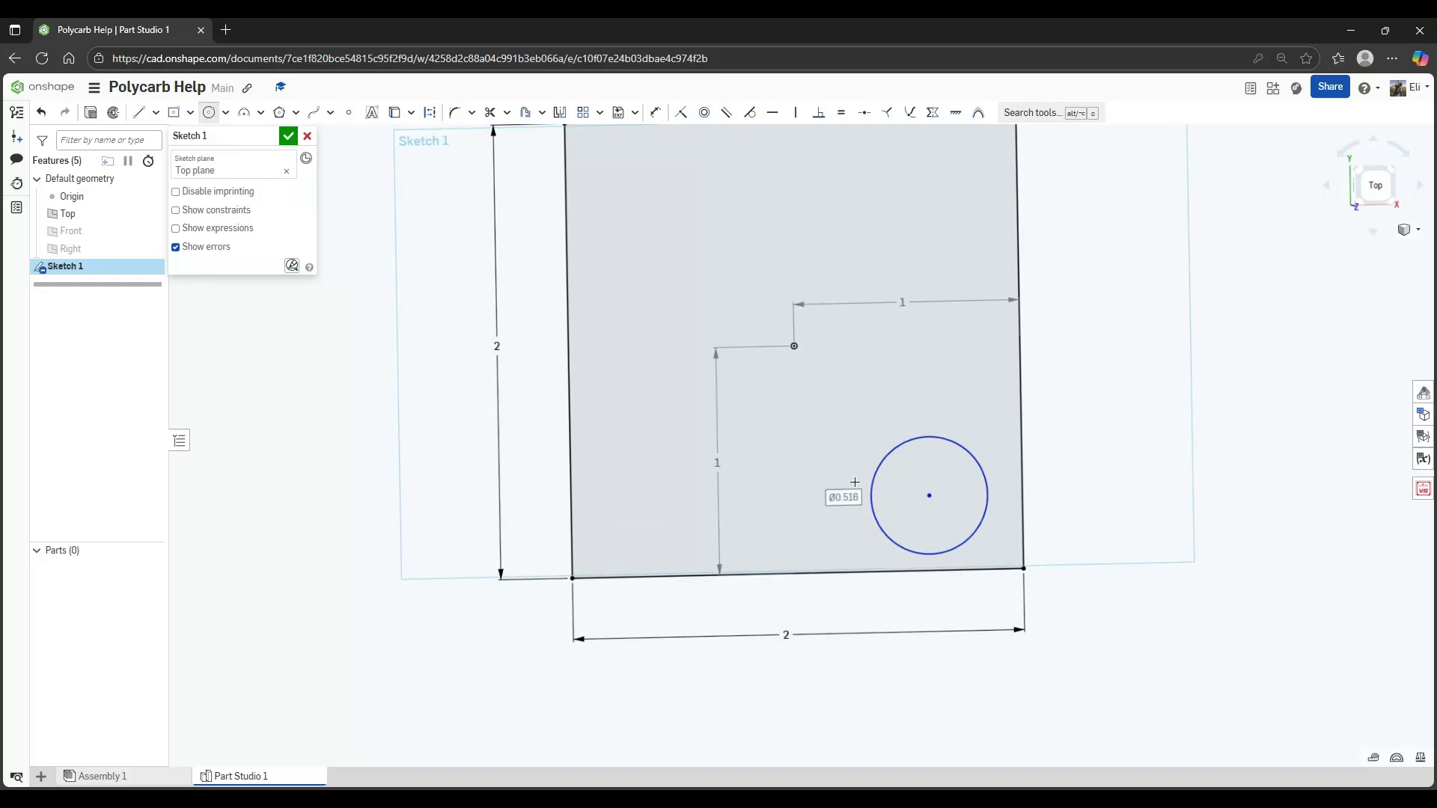
Sketch two more circles inside the rectangle, about 0.35 in near the lower-left corner and about 0.37 in near the upper-right corner
{"action": "middle_click_drag", "start_coordinate": [743, 320], "coordinate": [773, 329]}
{"action": "left_click", "coordinate": [659, 539]}
{"action": "left_click", "coordinate": [693, 522]}
{"action": "left_click", "coordinate": [983, 178]}
{"action": "left_click", "coordinate": [1025, 177]}
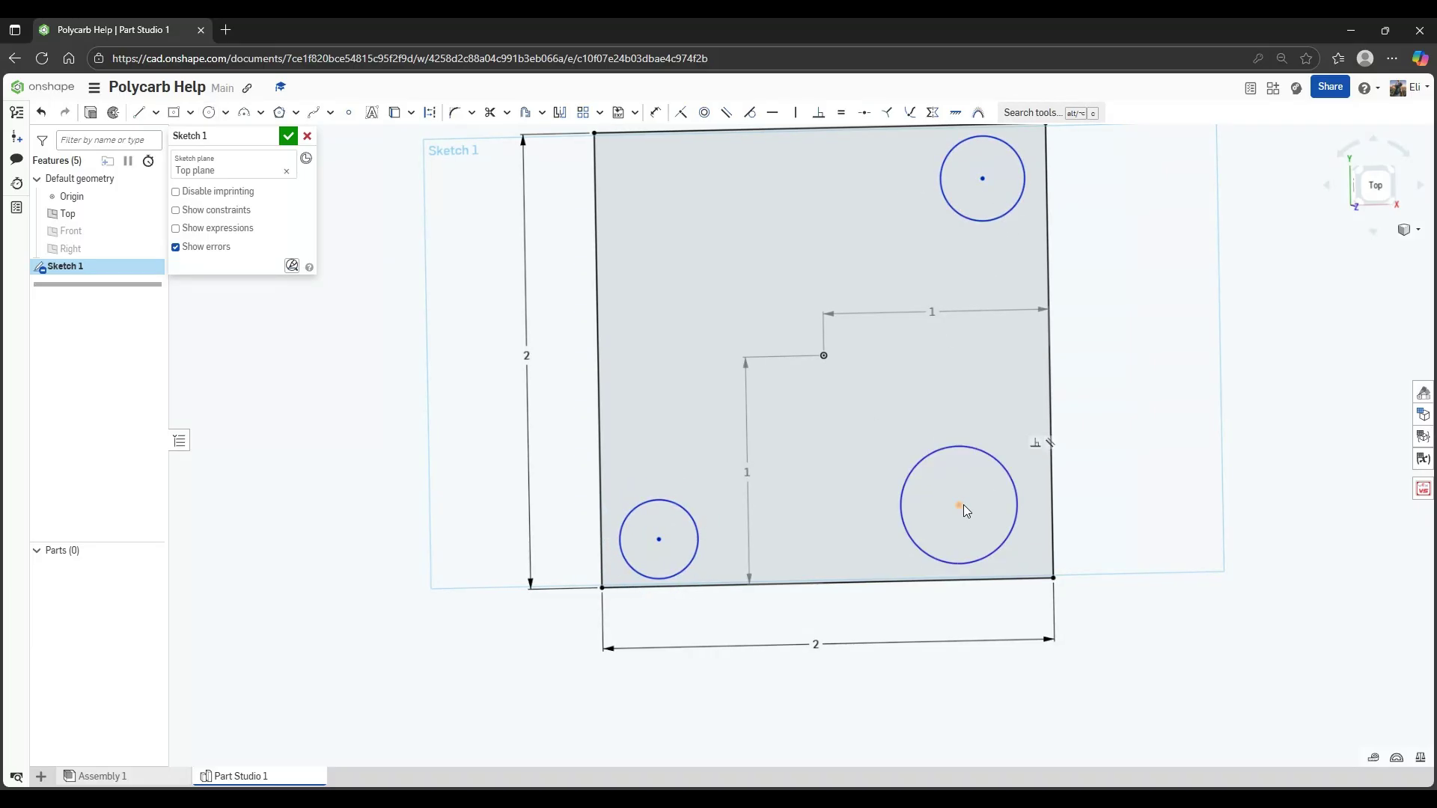
Dimension the lower-right circle's diameter to 0.182 in
{"action": "scroll", "coordinate": [1004, 503], "scroll_direction": "up", "scroll_amount": 3}
{"action": "scroll", "coordinate": [1055, 552], "scroll_direction": "up", "scroll_amount": 1}
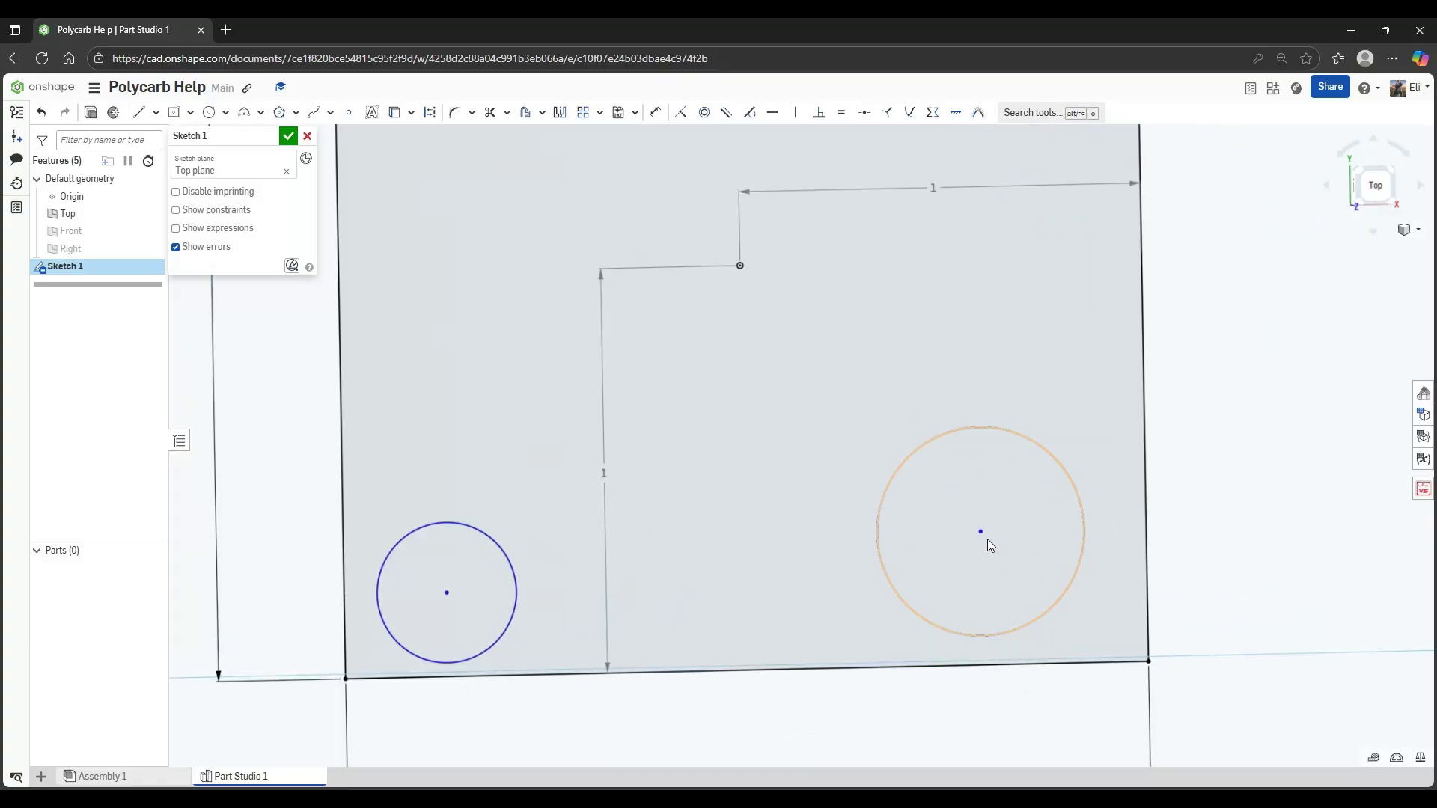
{"action": "key", "text": "d"}
{"action": "left_click", "coordinate": [1082, 523]}
{"action": "left_click", "coordinate": [1040, 533]}
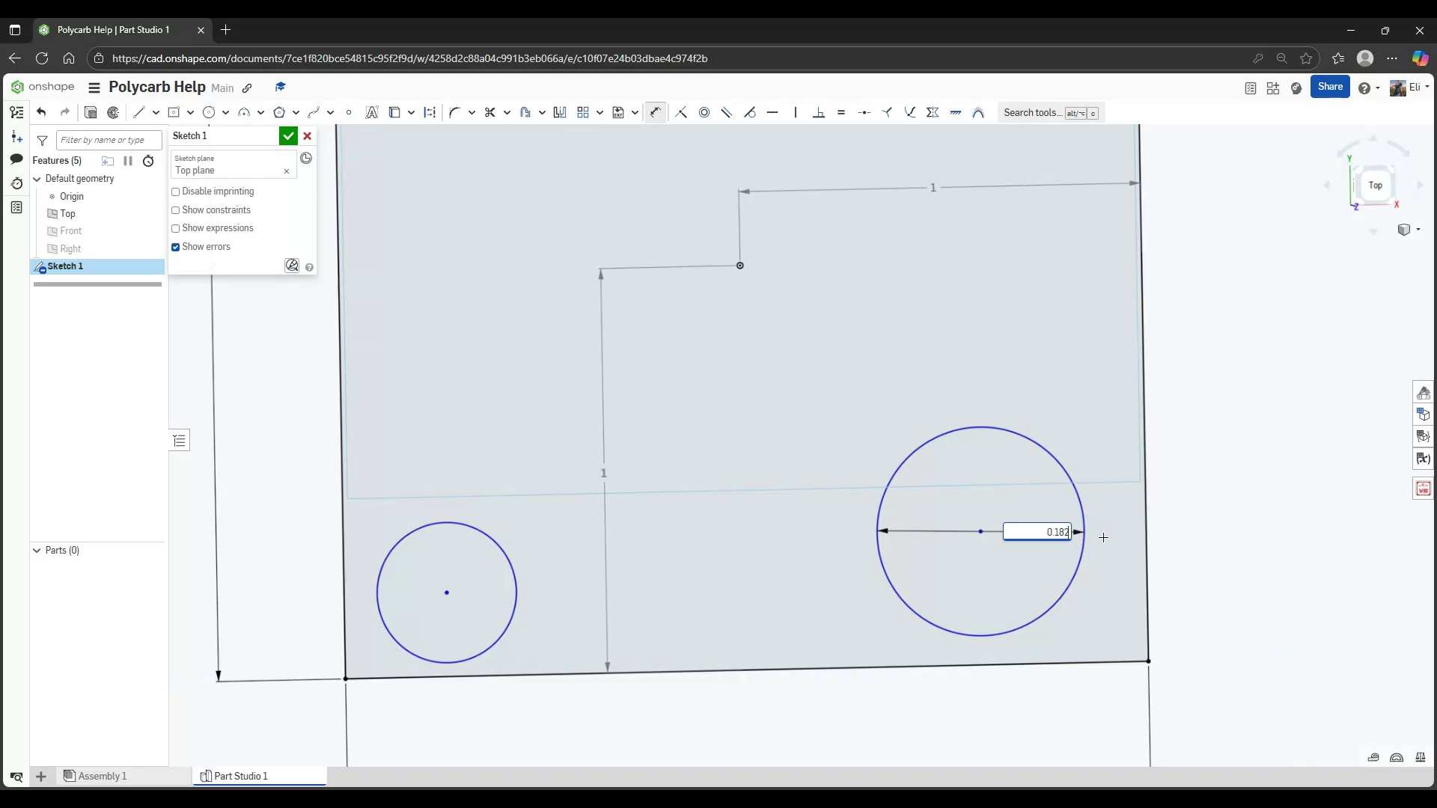
{"action": "key", "text": "Return"}
Dimension the lower-left circle's diameter to 0.182 in
{"action": "middle_click_drag", "start_coordinate": [729, 524], "coordinate": [895, 554]}
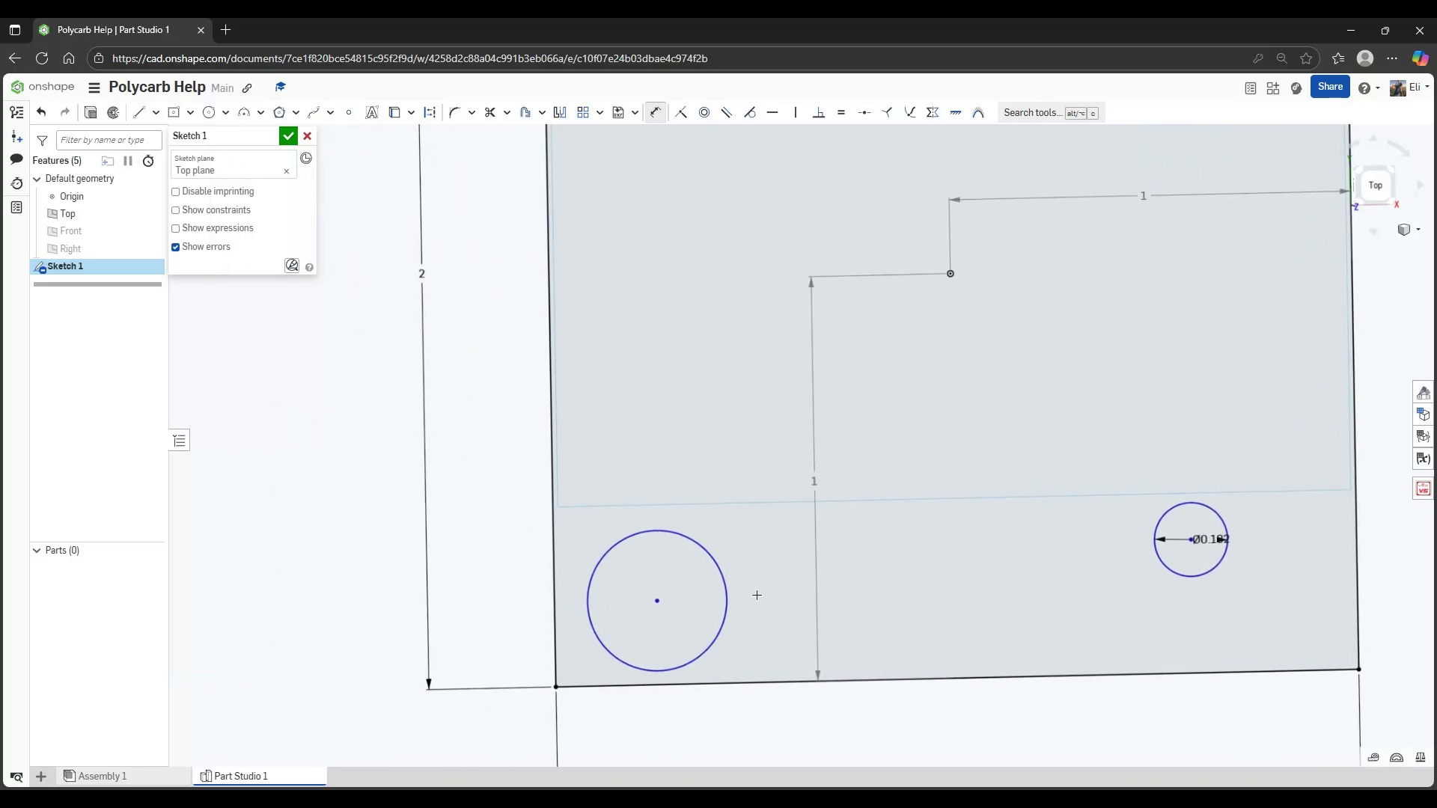
{"action": "left_click", "coordinate": [726, 599]}
{"action": "left_click", "coordinate": [696, 600]}
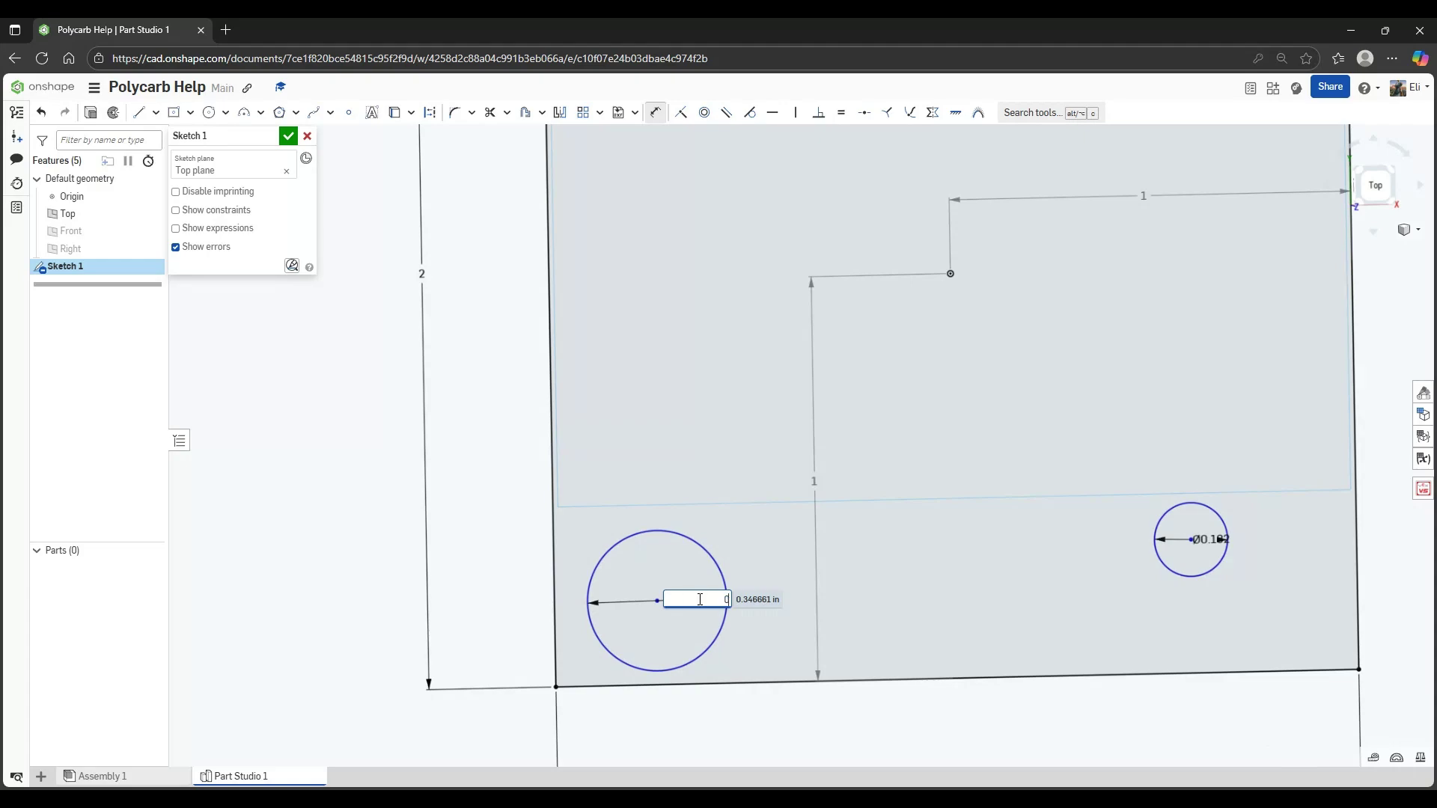
{"action": "key", "text": "Return"}
Dimension the upper-right circle's diameter to 0.182 in
{"action": "middle_click_drag", "start_coordinate": [1107, 440], "coordinate": [926, 750]}
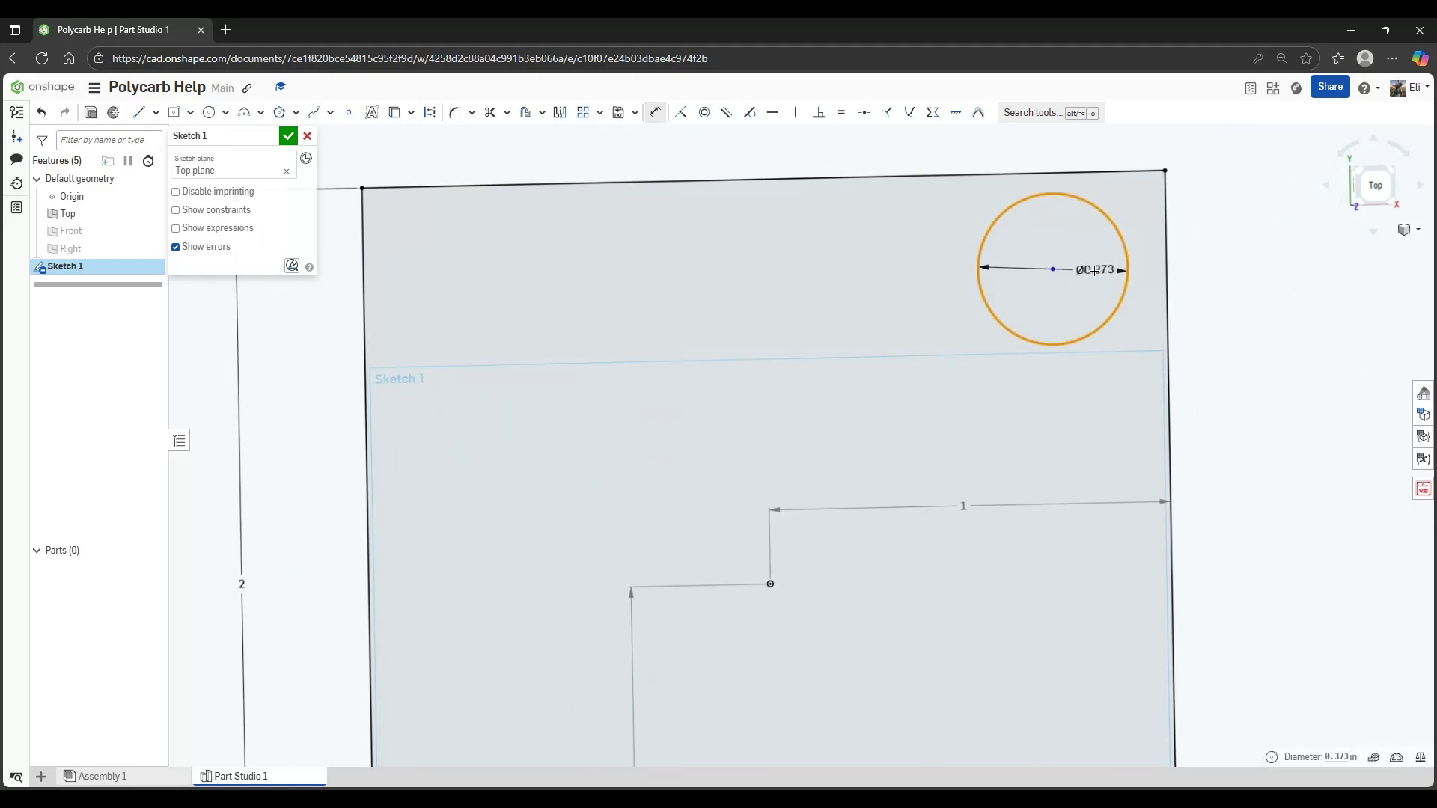
{"action": "double_click", "coordinate": [1089, 268]}
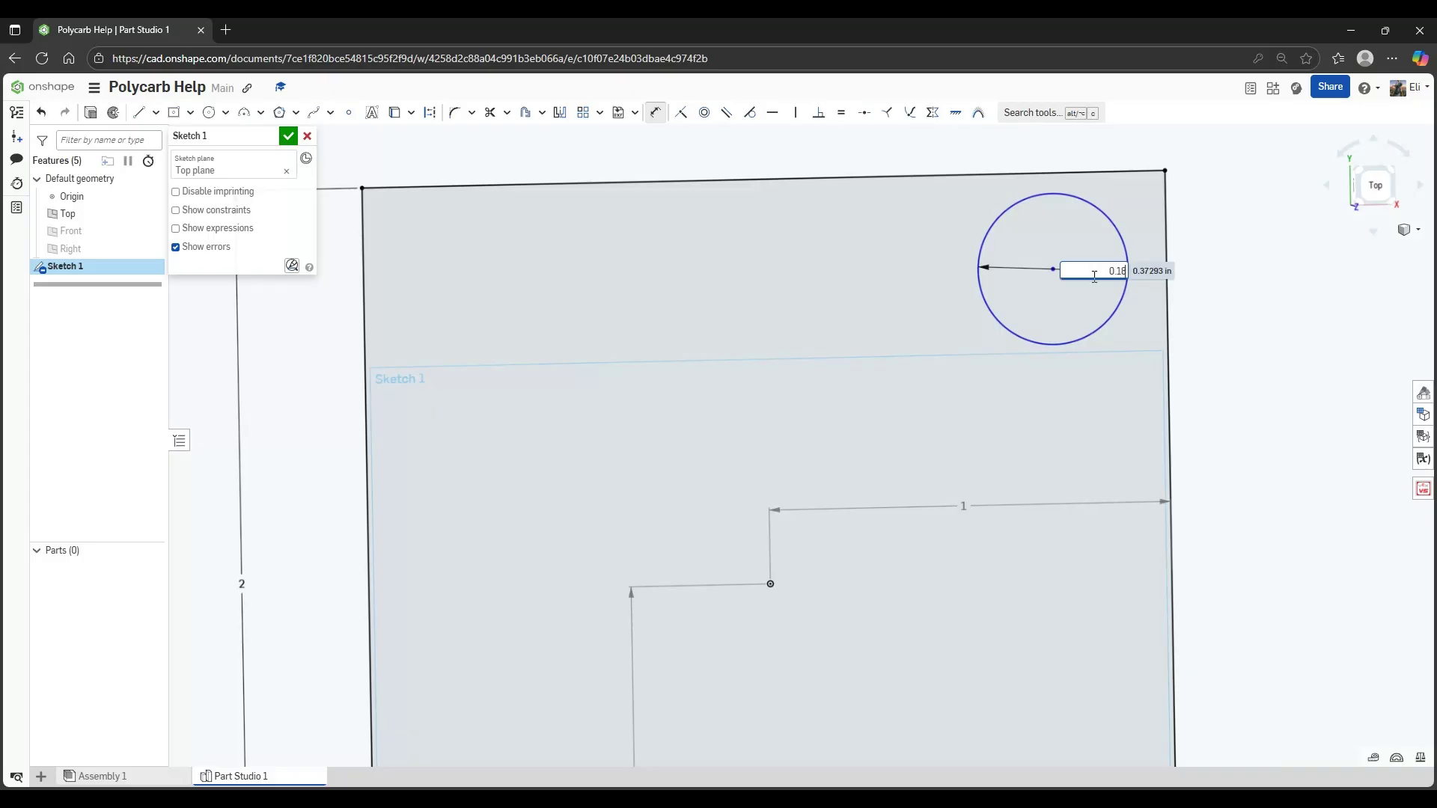
{"action": "type", "text": "0.182"}
{"action": "key", "text": "Return"}
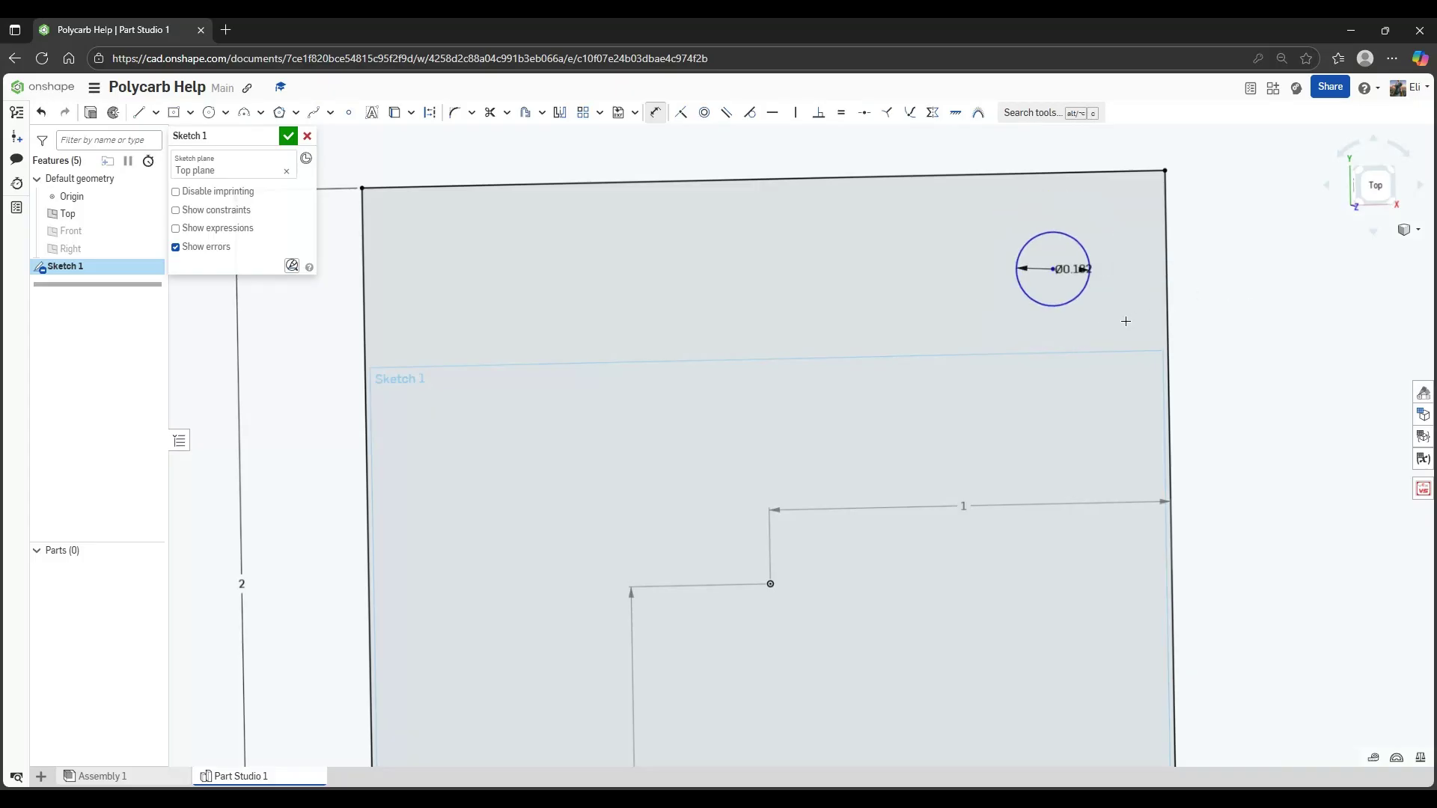
Dimension the vertical distance from the origin to the lower-right circle's center to 0.8 in
{"action": "middle_click_drag", "start_coordinate": [1091, 273], "coordinate": [1174, 314]}
{"action": "mouse_move", "coordinate": [1174, 315]}
{"action": "right_mouse_down"}
{"action": "mouse_move", "coordinate": [1187, 296]}
{"action": "mouse_move", "coordinate": [1153, 355]}
{"action": "right_mouse_up"}
{"action": "mouse_move", "coordinate": [1112, 398]}
{"action": "middle_mouse_down"}
{"action": "mouse_move", "coordinate": [1104, 267]}
{"action": "mouse_move", "coordinate": [1126, 163]}
{"action": "middle_mouse_up"}
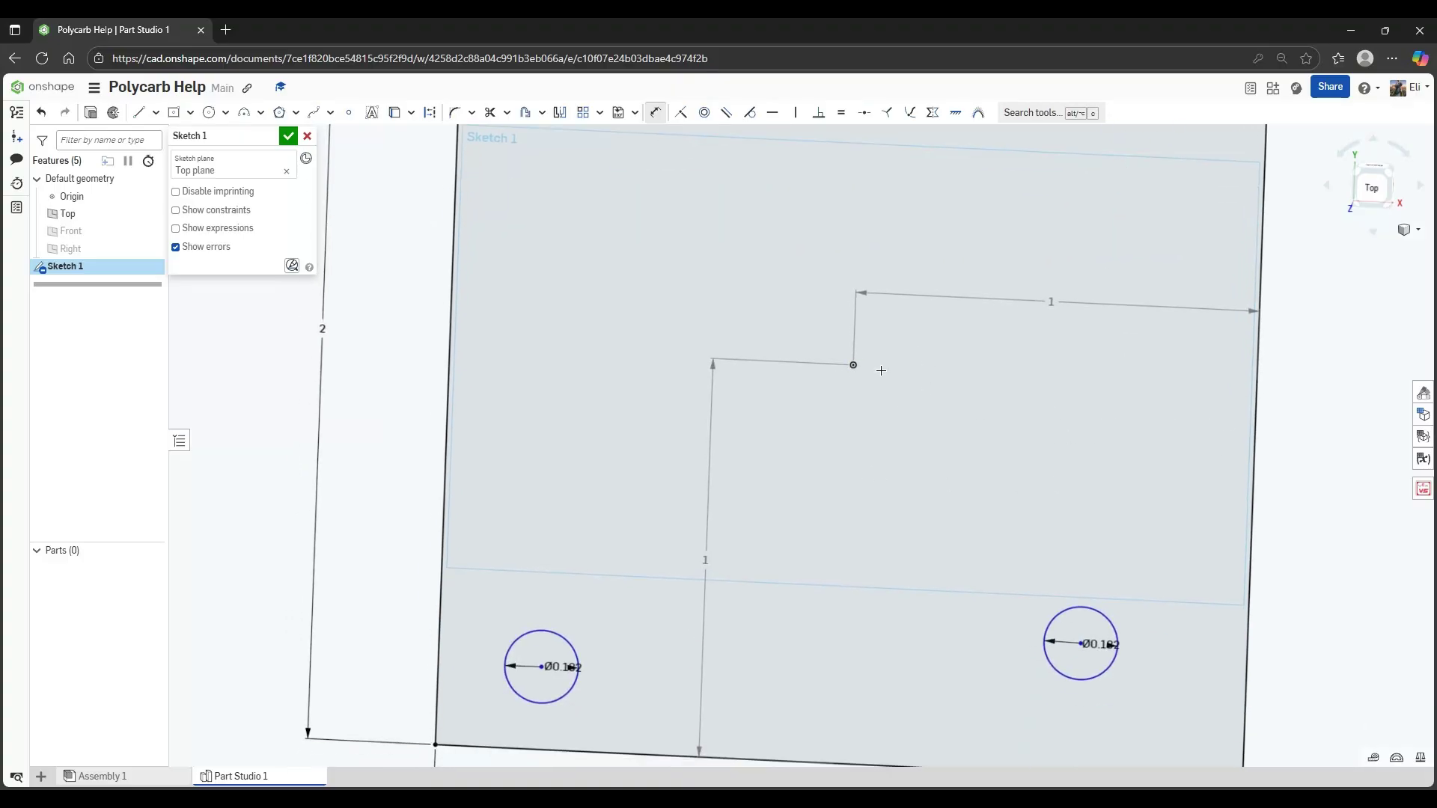
{"action": "left_click", "coordinate": [1081, 644]}
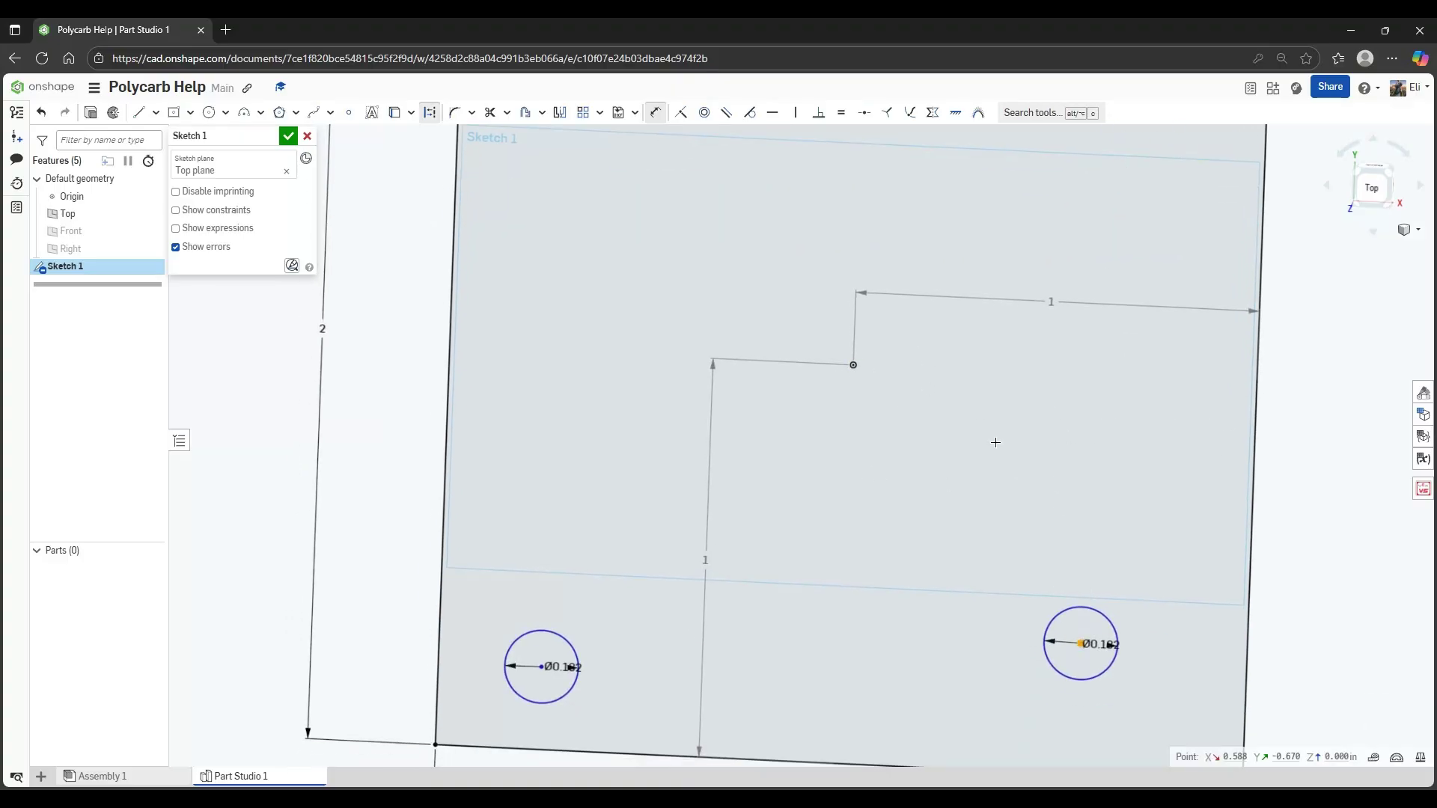
{"action": "left_click", "coordinate": [854, 366]}
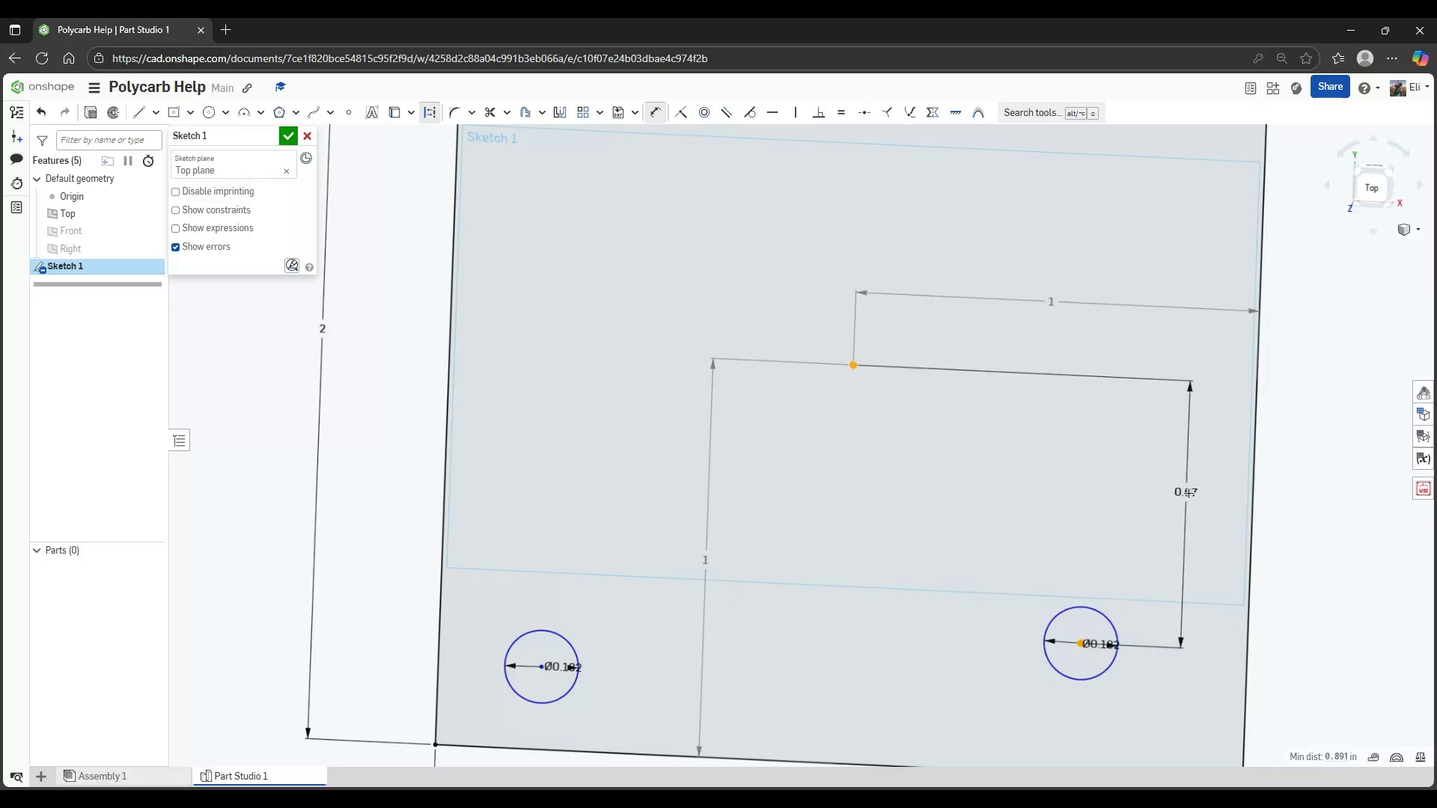
{"action": "left_click", "coordinate": [1310, 509]}
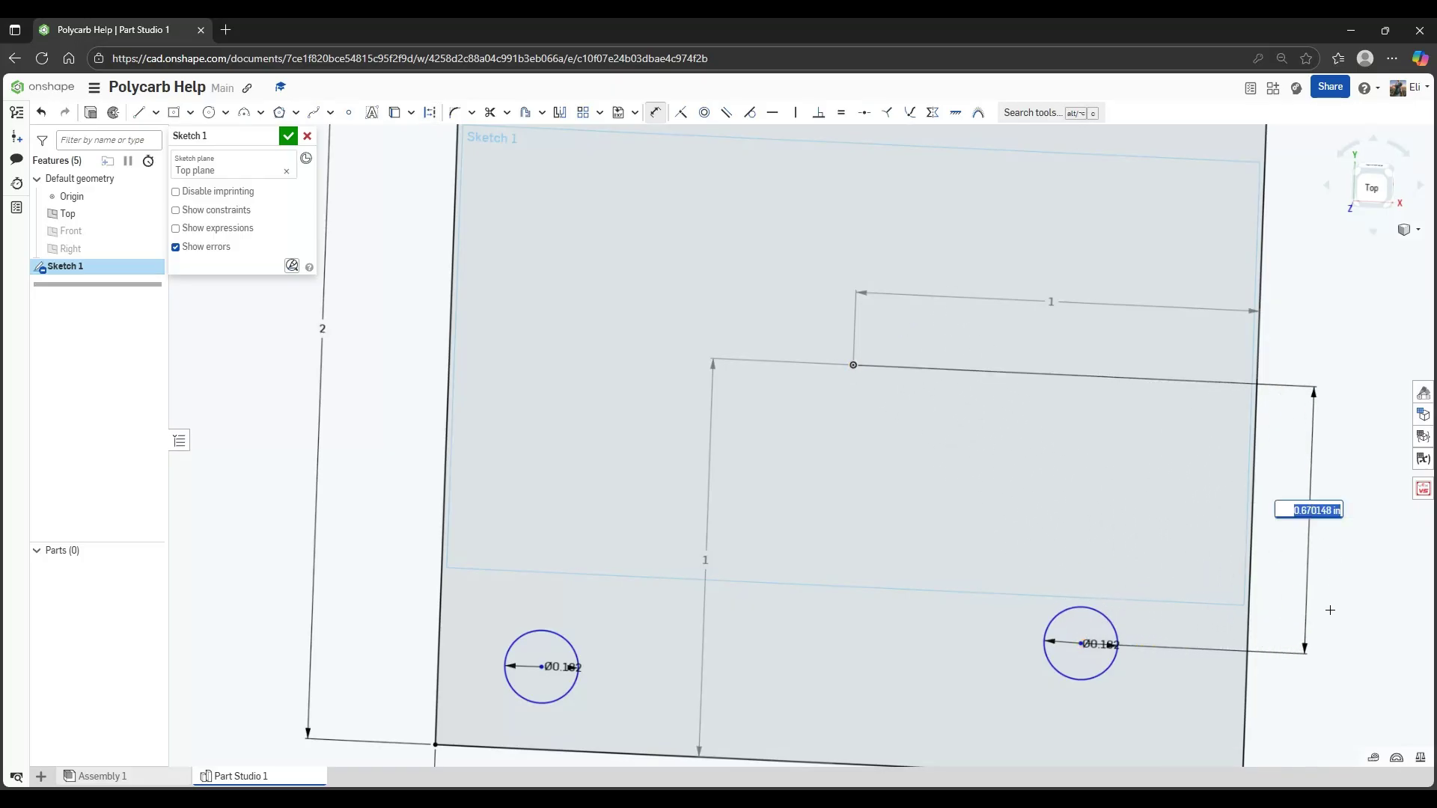
{"action": "mouse_move", "coordinate": [1328, 607]}
{"action": "middle_mouse_down"}
{"action": "mouse_move", "coordinate": [1271, 499]}
{"action": "mouse_move", "coordinate": [1162, 522]}
{"action": "middle_mouse_up"}
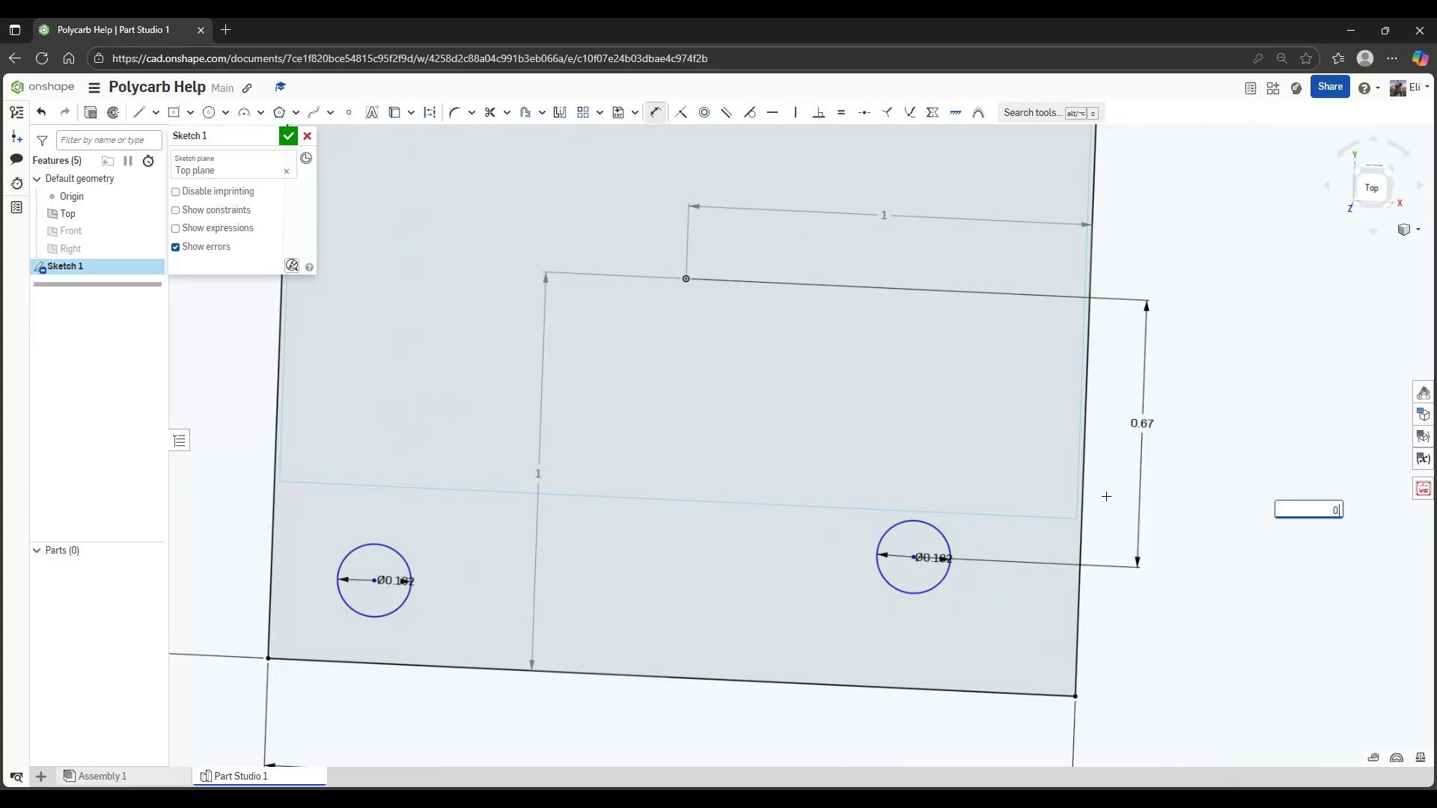
{"action": "key", "text": "Return"}
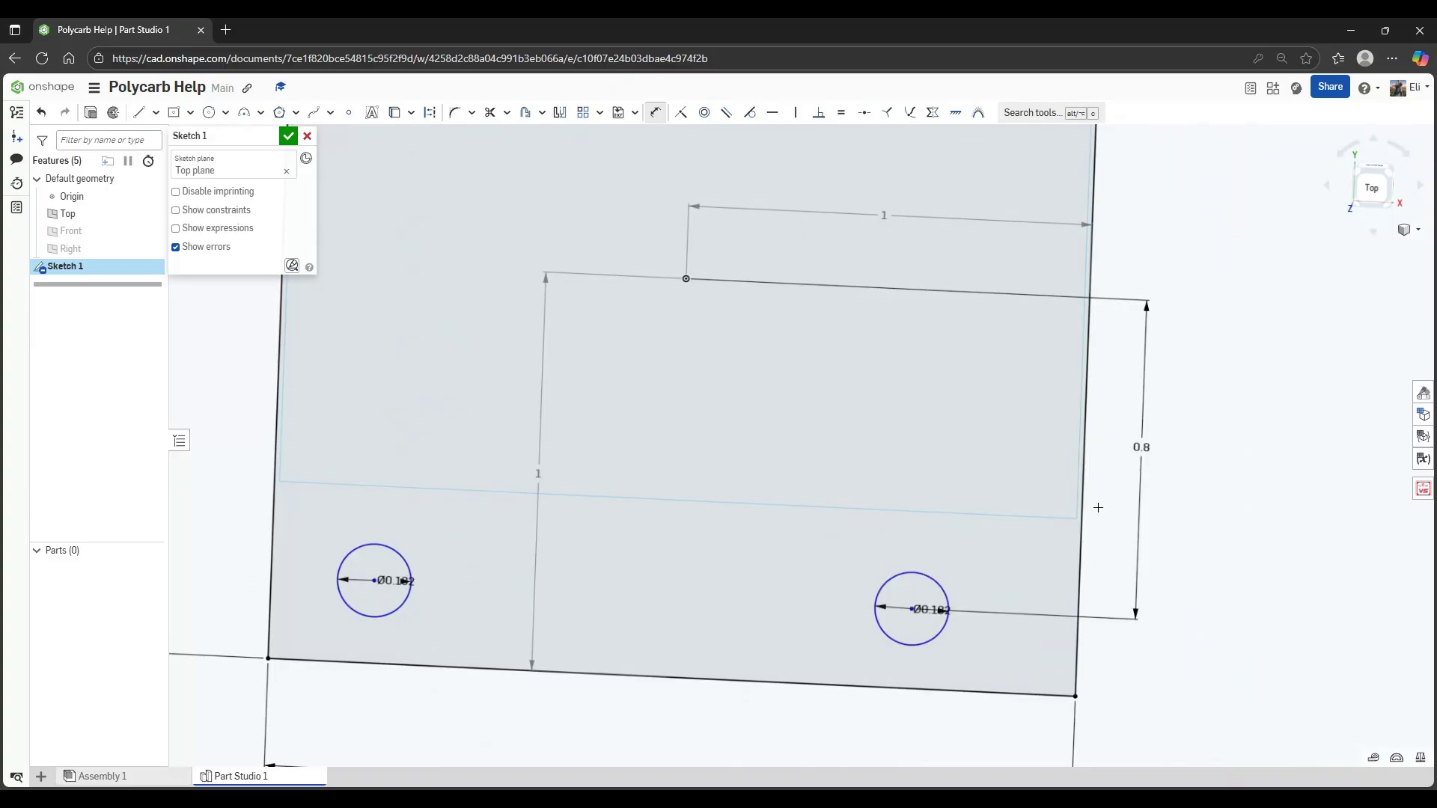
Set the vertical distance from the origin to the lower-right circle's center to 0.9 in
{"action": "double_click", "coordinate": [1145, 446]}
{"action": "type", "text": "0.9"}
{"action": "key", "text": "Return"}
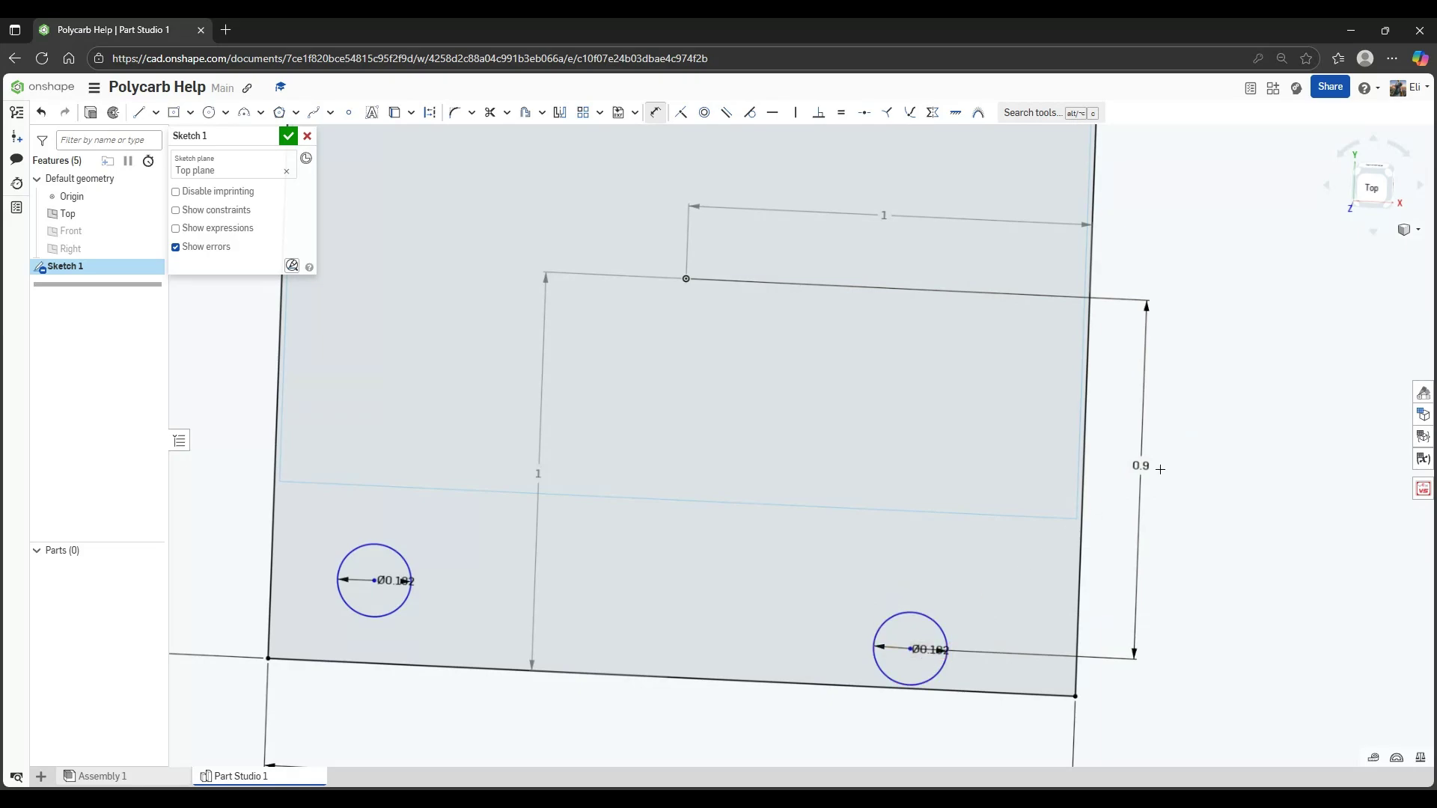
Set the vertical distance from the origin to the lower-right circle's center to 0.85 in
{"action": "double_click", "coordinate": [1143, 467]}
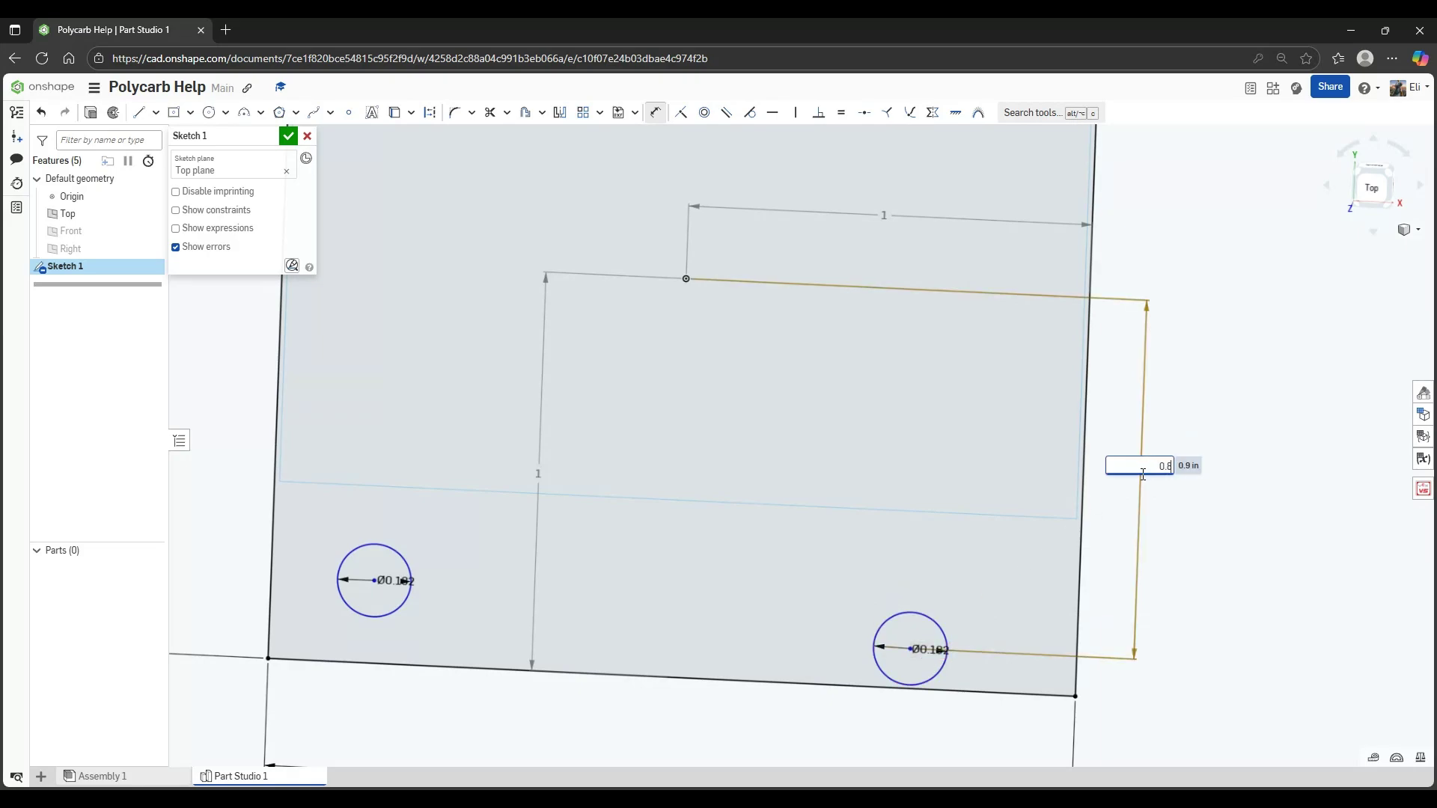
{"action": "key", "text": "Return"}
Dimension the horizontal distance from the origin to the lower-right circle's center to 0.7 in
{"action": "middle_click_drag", "start_coordinate": [833, 645], "coordinate": [955, 601]}
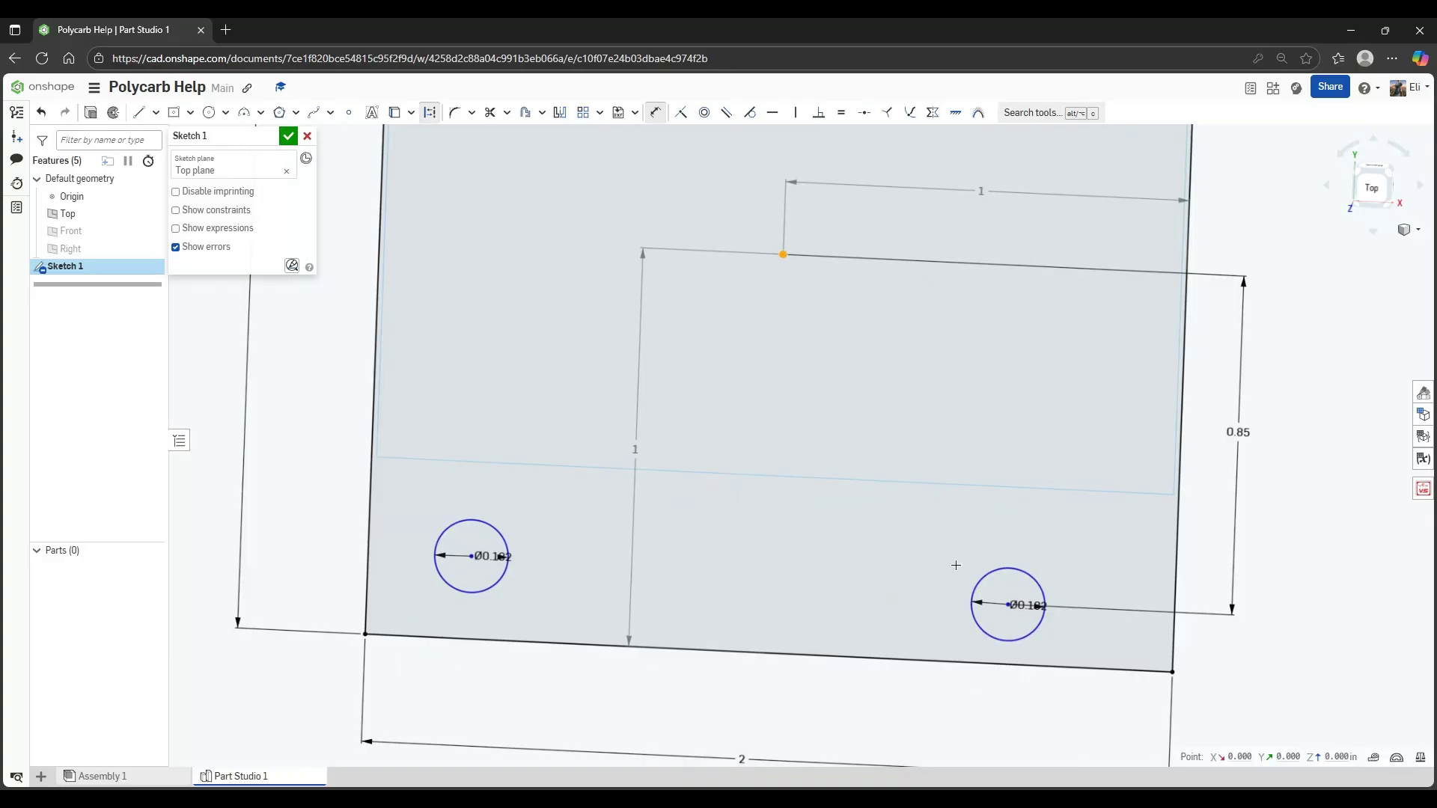
{"action": "left_click", "coordinate": [1009, 605]}
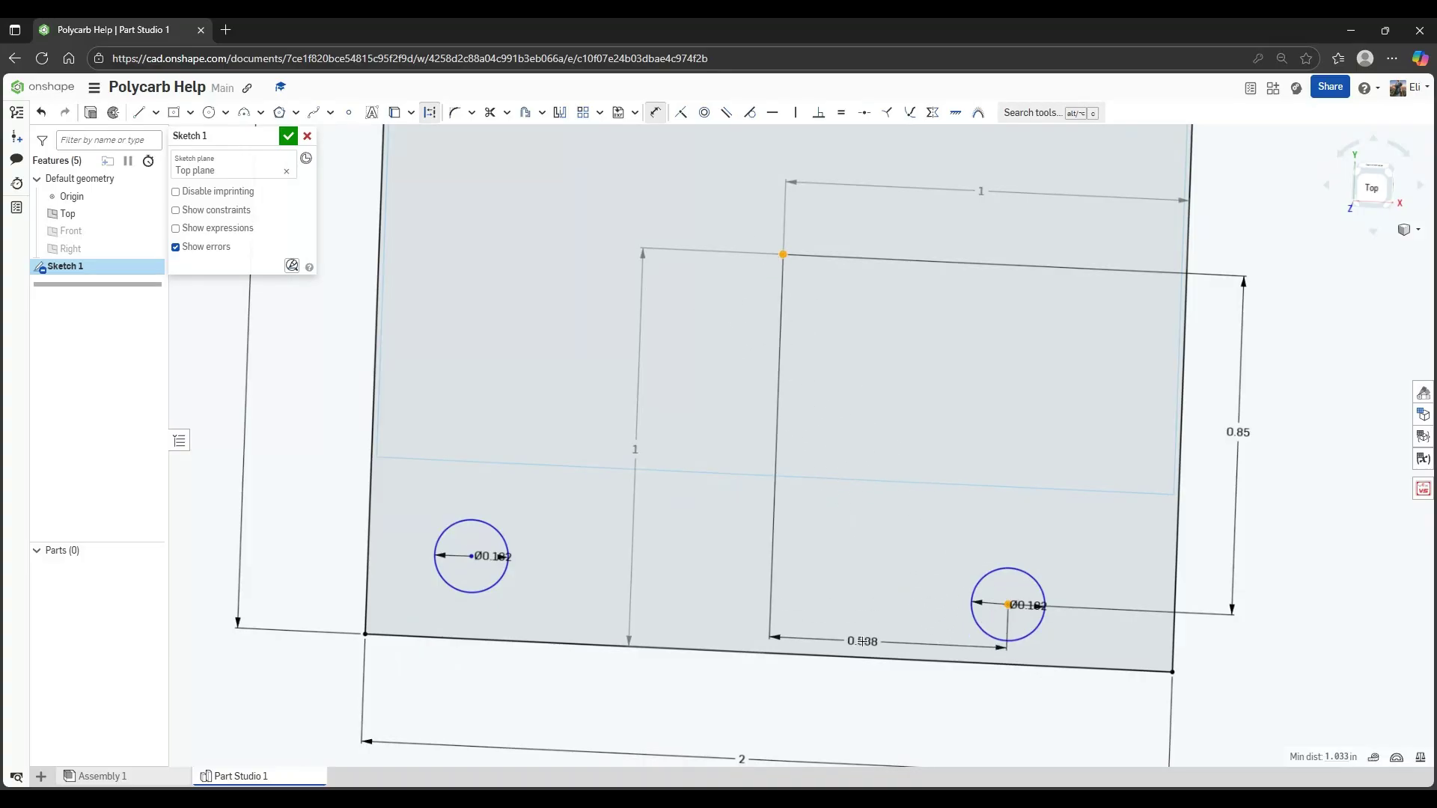
{"action": "middle_click_drag", "start_coordinate": [914, 641], "coordinate": [914, 475]}
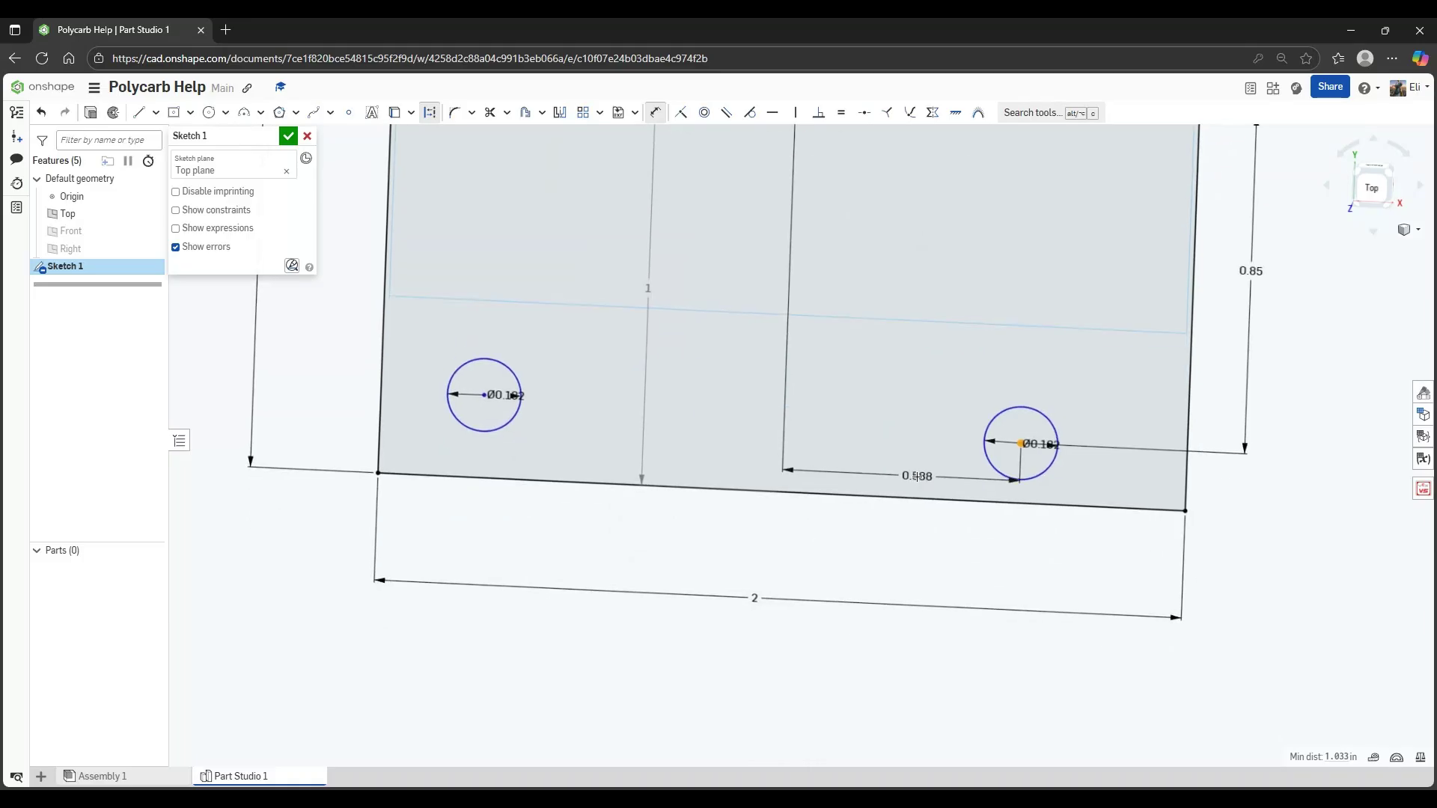
{"action": "left_click", "coordinate": [915, 554]}
{"action": "mouse_move", "coordinate": [1132, 556]}
{"action": "middle_mouse_down"}
{"action": "mouse_move", "coordinate": [1132, 612]}
{"action": "mouse_move", "coordinate": [997, 679]}
{"action": "middle_mouse_up"}
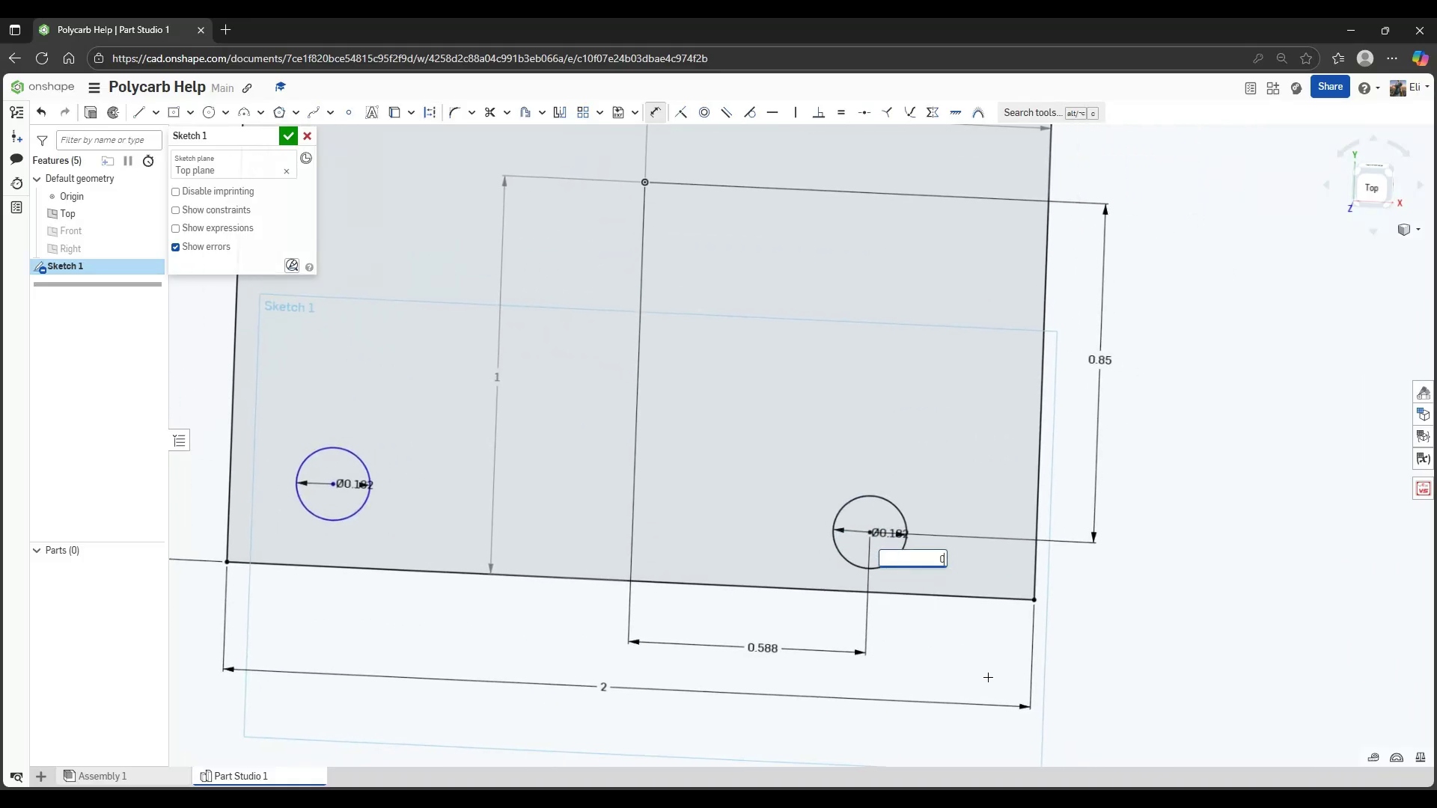
{"action": "type", "text": "0.7"}
{"action": "key", "text": "Return"}
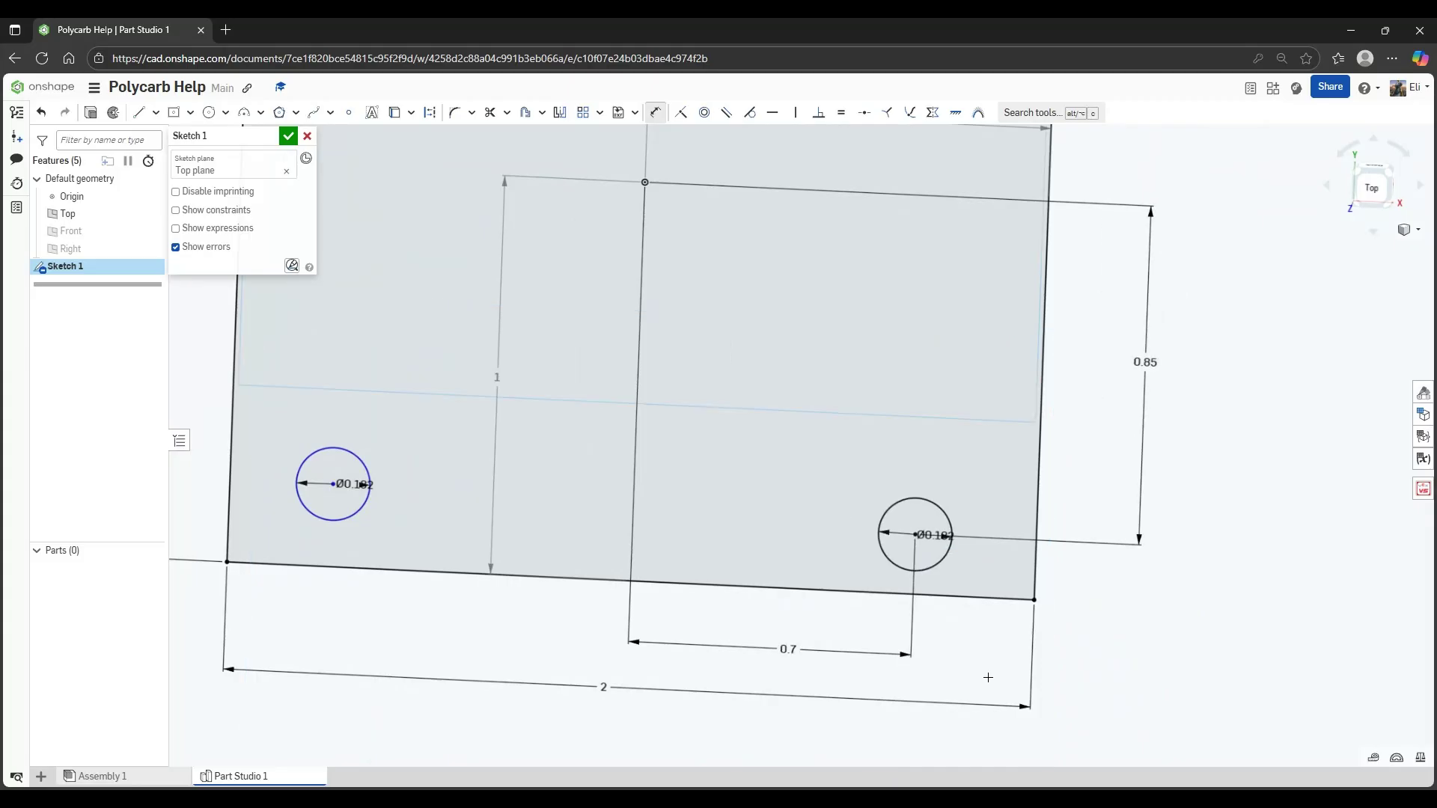
Try to dimension the horizontal spacing between the centers of the two lower circles
{"action": "scroll", "coordinate": [920, 511], "scroll_direction": "up", "scroll_amount": 3}
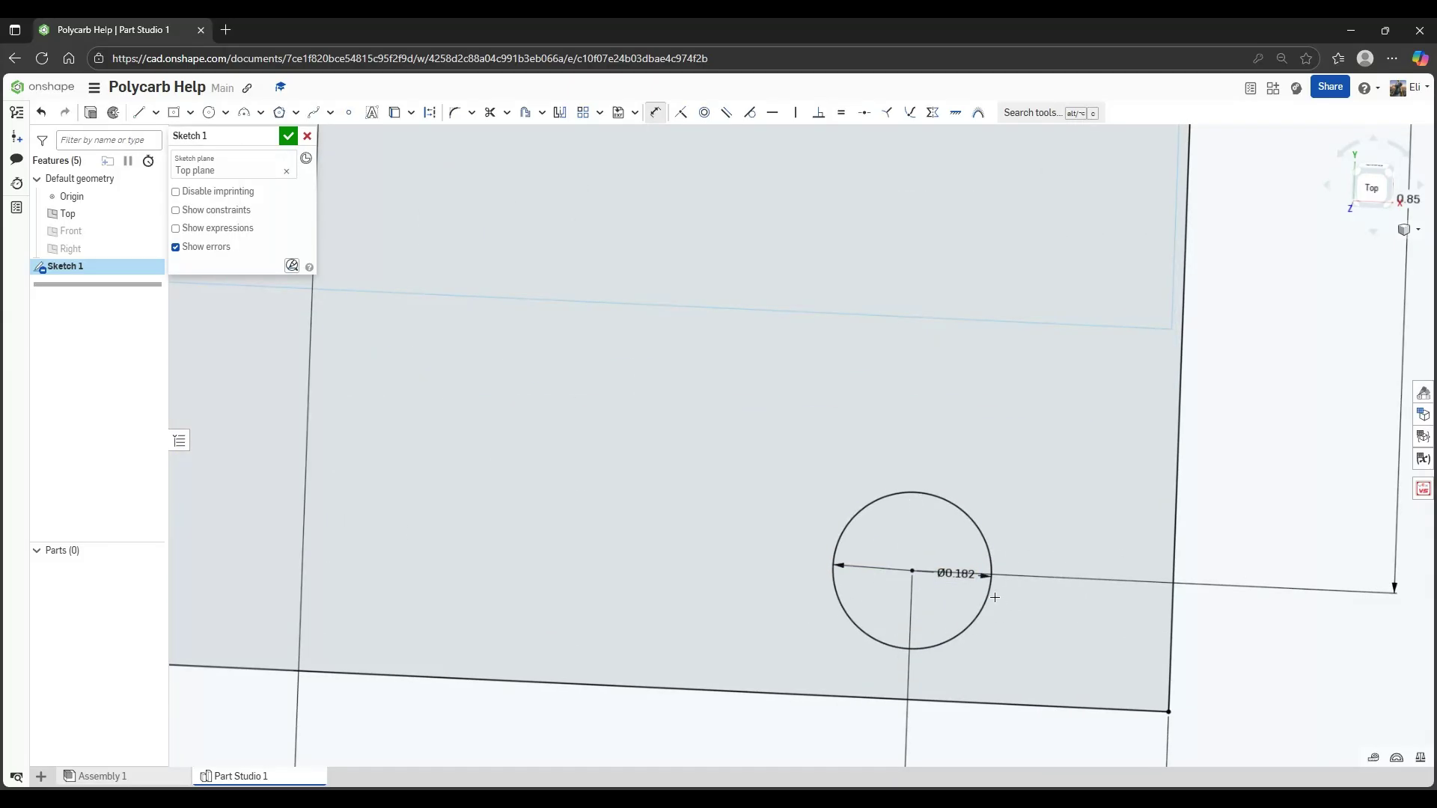
{"action": "scroll", "coordinate": [994, 597], "scroll_direction": "down", "scroll_amount": 4}
{"action": "middle_click_drag", "start_coordinate": [454, 536], "coordinate": [861, 534]}
{"action": "scroll", "coordinate": [869, 539], "scroll_direction": "up", "scroll_amount": 2}
{"action": "scroll", "coordinate": [878, 541], "scroll_direction": "up", "scroll_amount": 2}
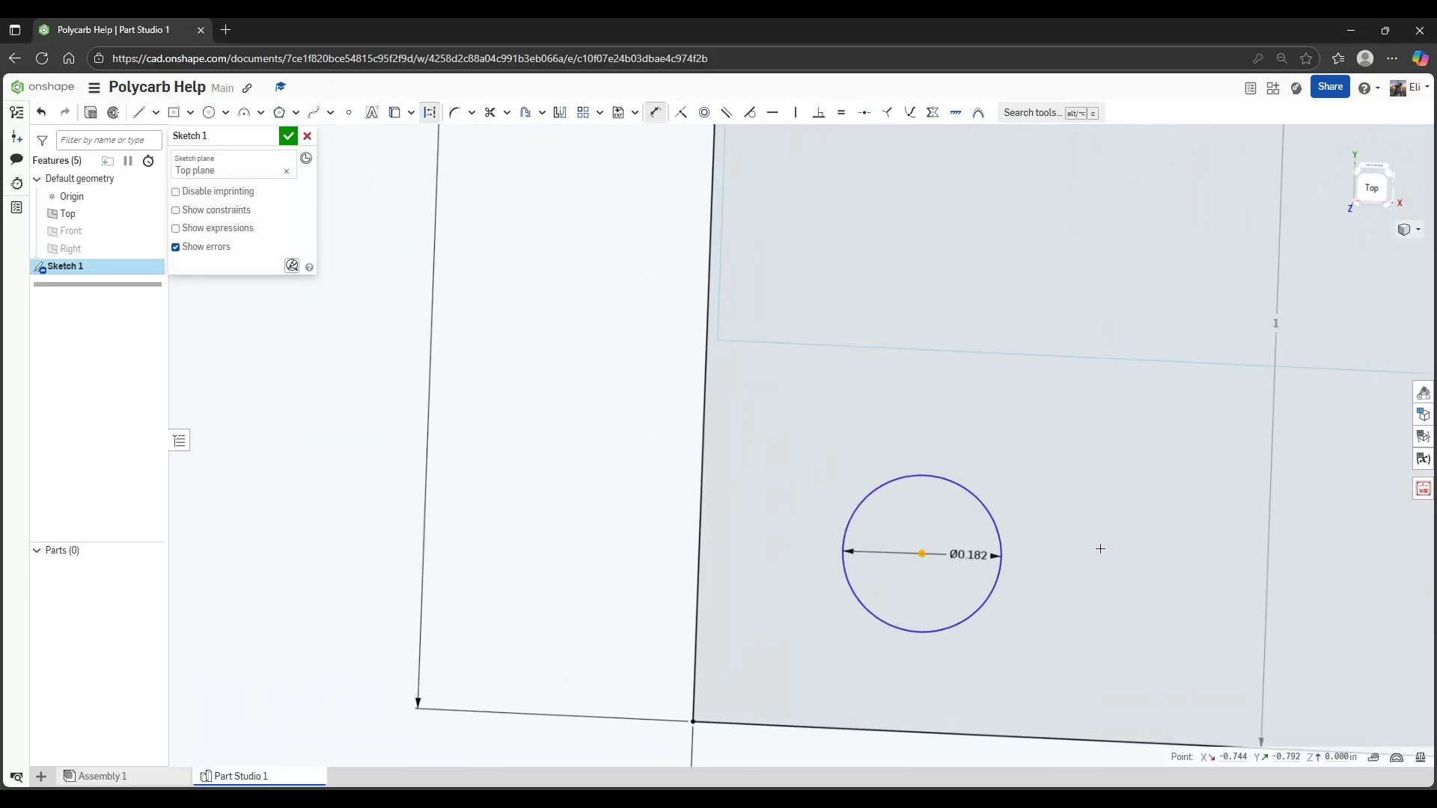
{"action": "scroll", "coordinate": [921, 555], "scroll_direction": "down", "scroll_amount": 2}
{"action": "middle_click_drag", "start_coordinate": [1101, 546], "coordinate": [561, 490]}
{"action": "scroll", "coordinate": [560, 490], "scroll_direction": "down", "scroll_amount": 3}
{"action": "scroll", "coordinate": [966, 541], "scroll_direction": "up", "scroll_amount": 3}
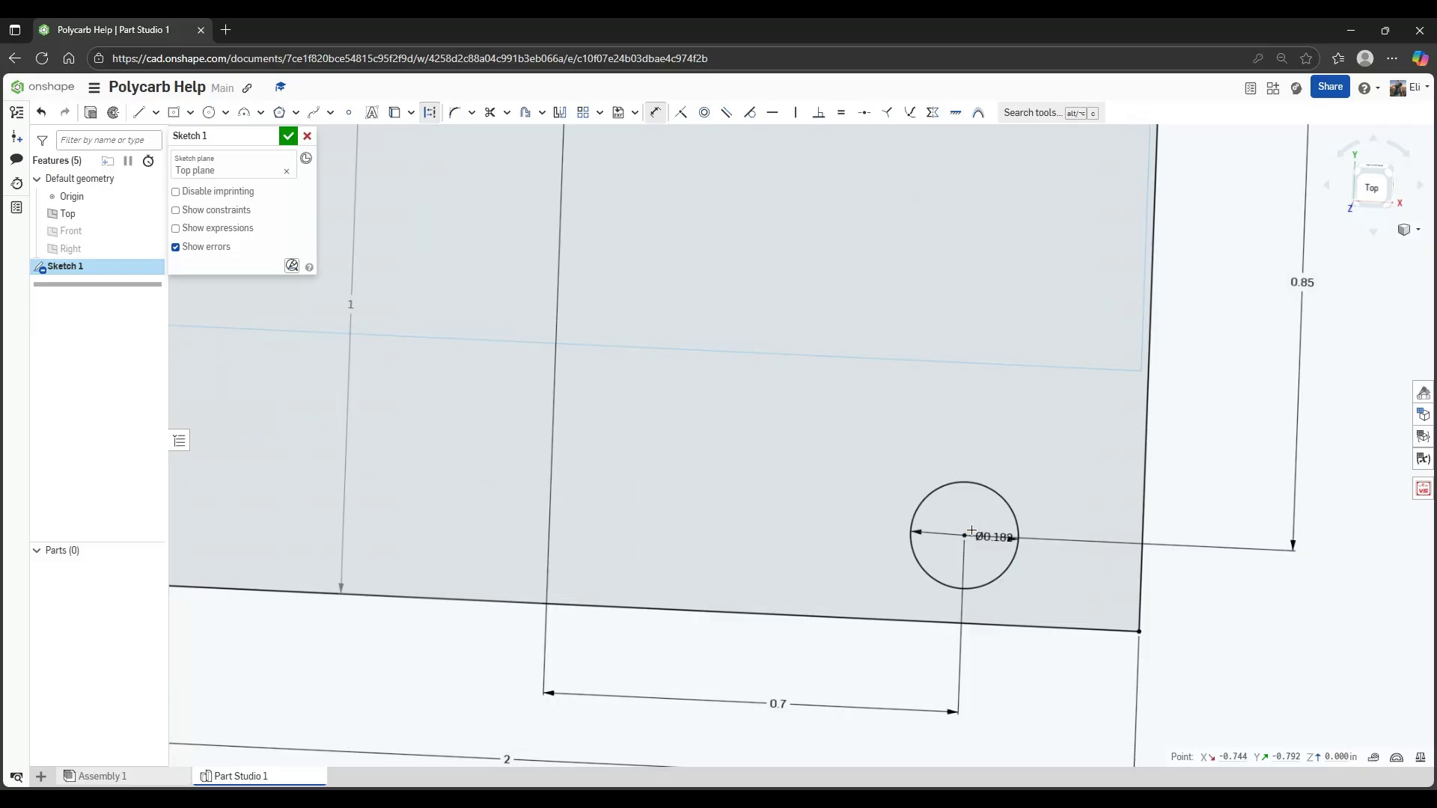
{"action": "left_click", "coordinate": [964, 536]}
{"action": "scroll", "coordinate": [730, 476], "scroll_direction": "down", "scroll_amount": 4}
{"action": "middle_click_drag", "start_coordinate": [704, 477], "coordinate": [784, 498]}
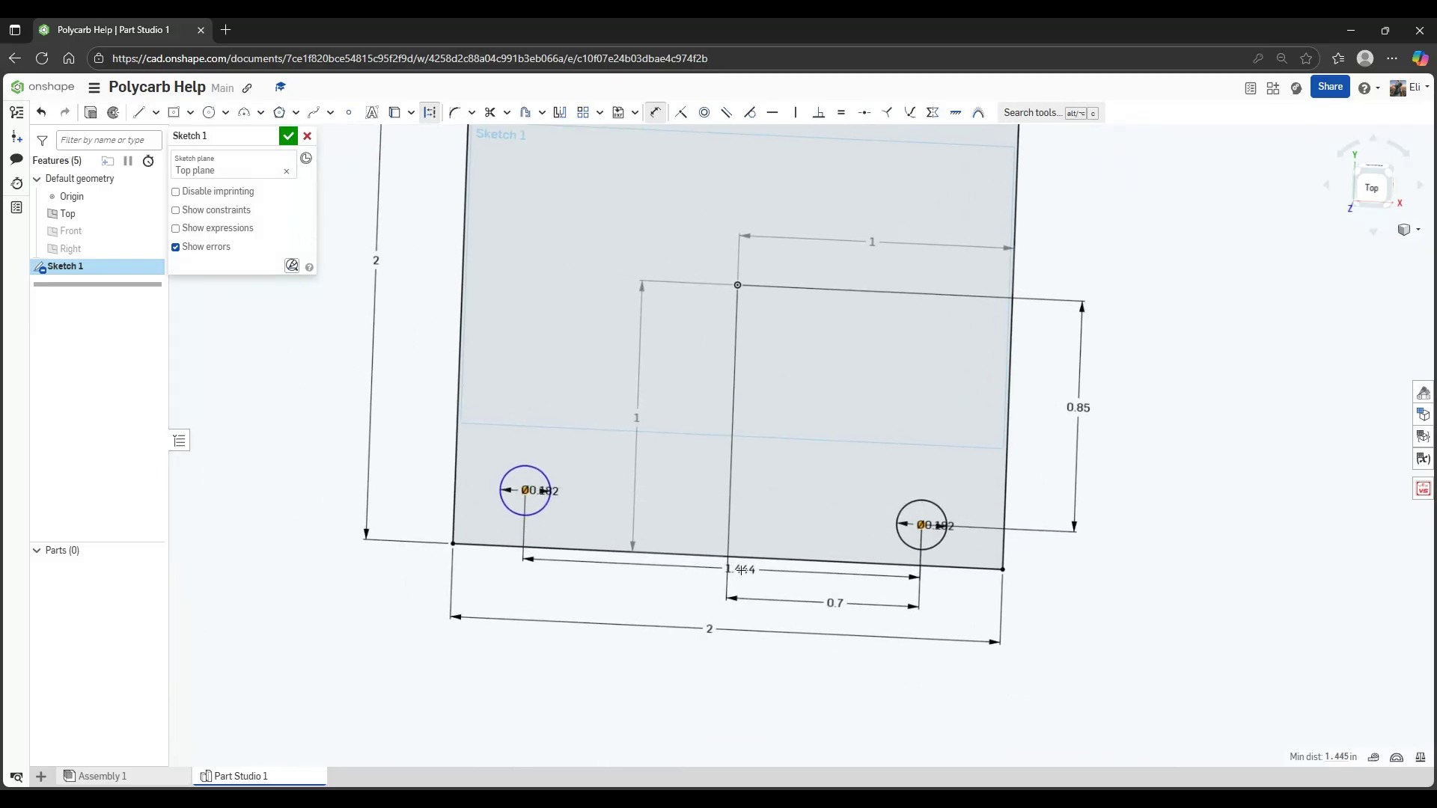
{"action": "left_click", "coordinate": [723, 614]}
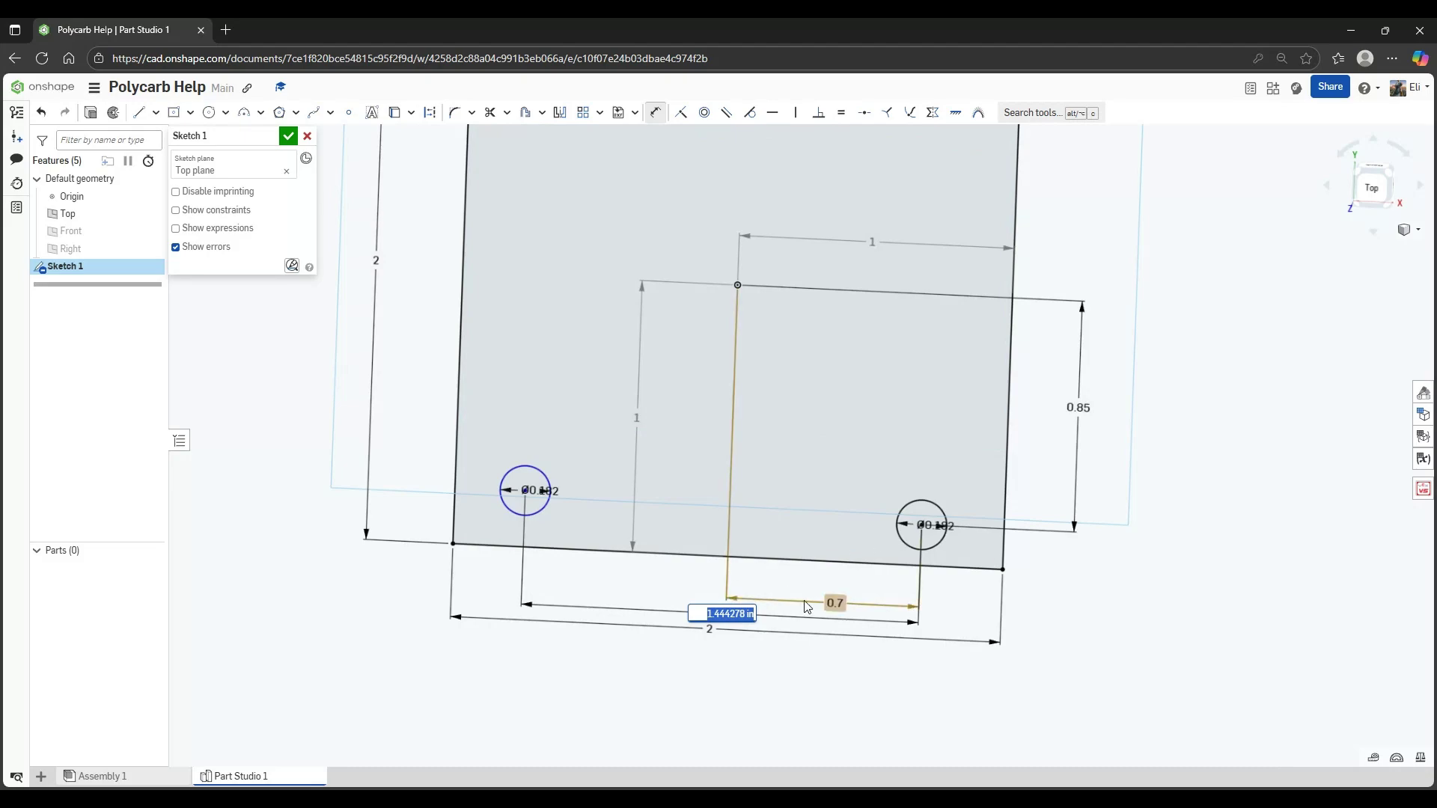
{"action": "left_click", "coordinate": [804, 605]}
{"action": "left_click", "coordinate": [681, 602]}
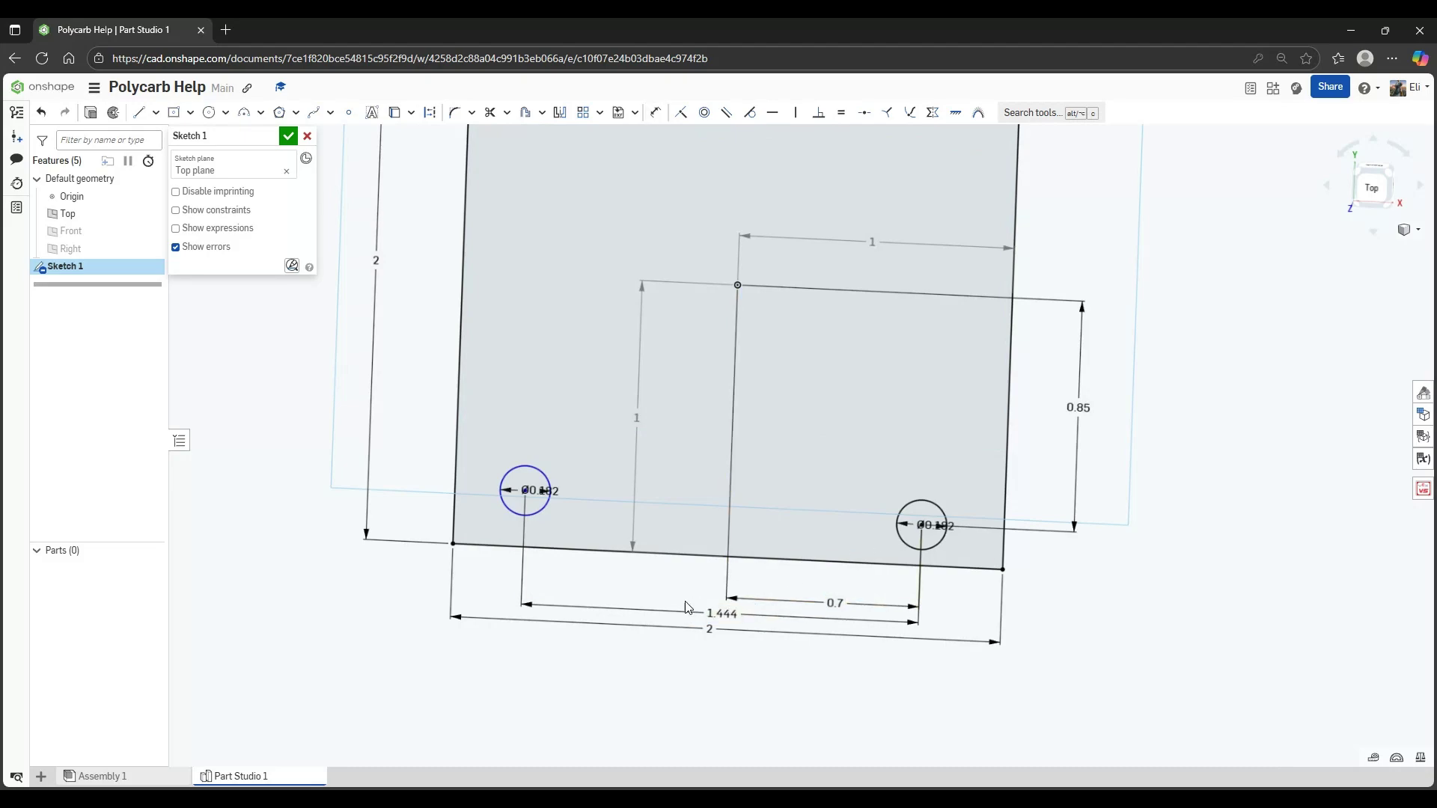
{"action": "key", "text": "ctrl+z"}
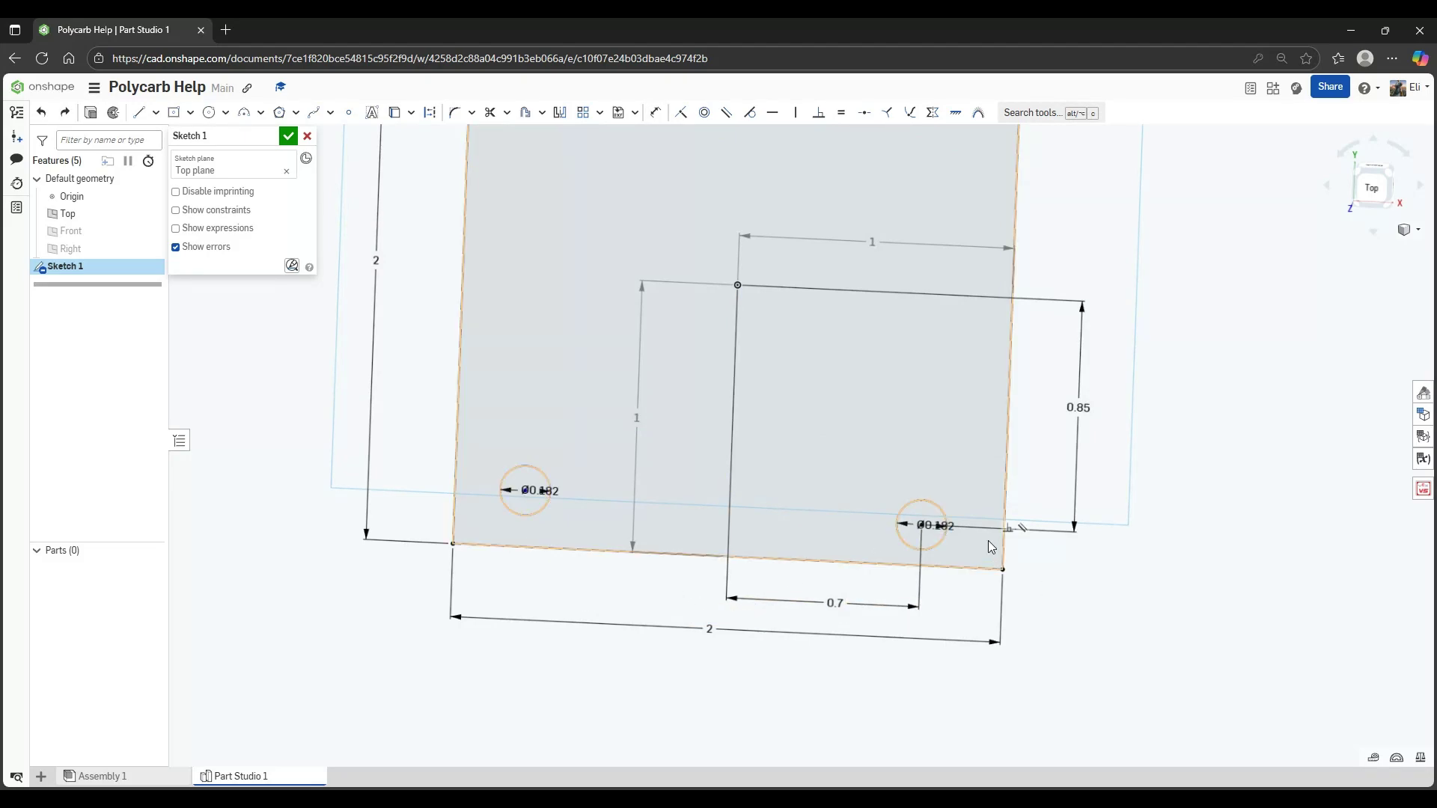
Dimension the distance between the outer edges of the two lower circles, keeping the drawn spacing
{"action": "scroll", "coordinate": [945, 516], "scroll_direction": "up", "scroll_amount": 3}
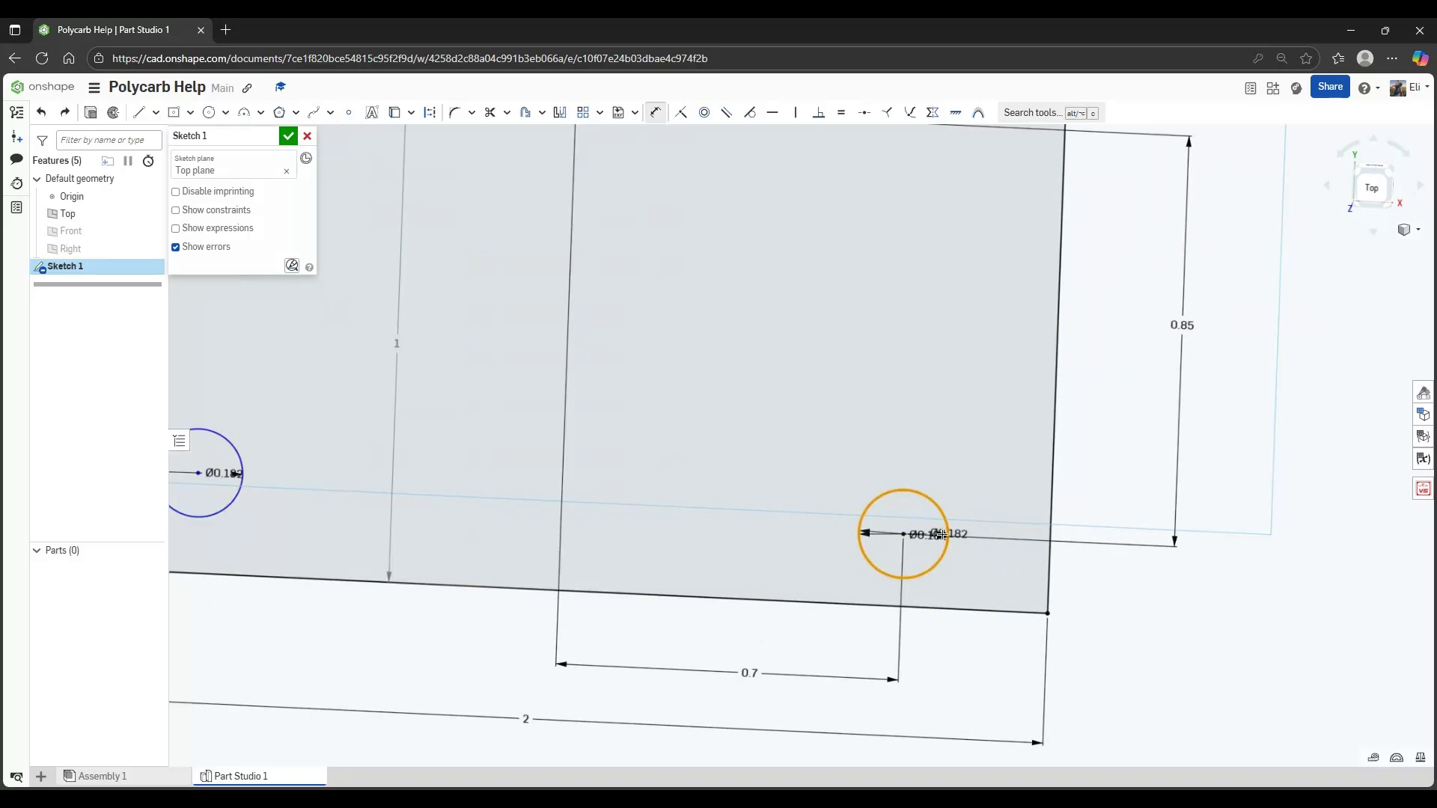
{"action": "mouse_move", "coordinate": [624, 499]}
{"action": "middle_mouse_down"}
{"action": "mouse_move", "coordinate": [757, 494]}
{"action": "mouse_move", "coordinate": [1028, 532]}
{"action": "middle_mouse_up"}
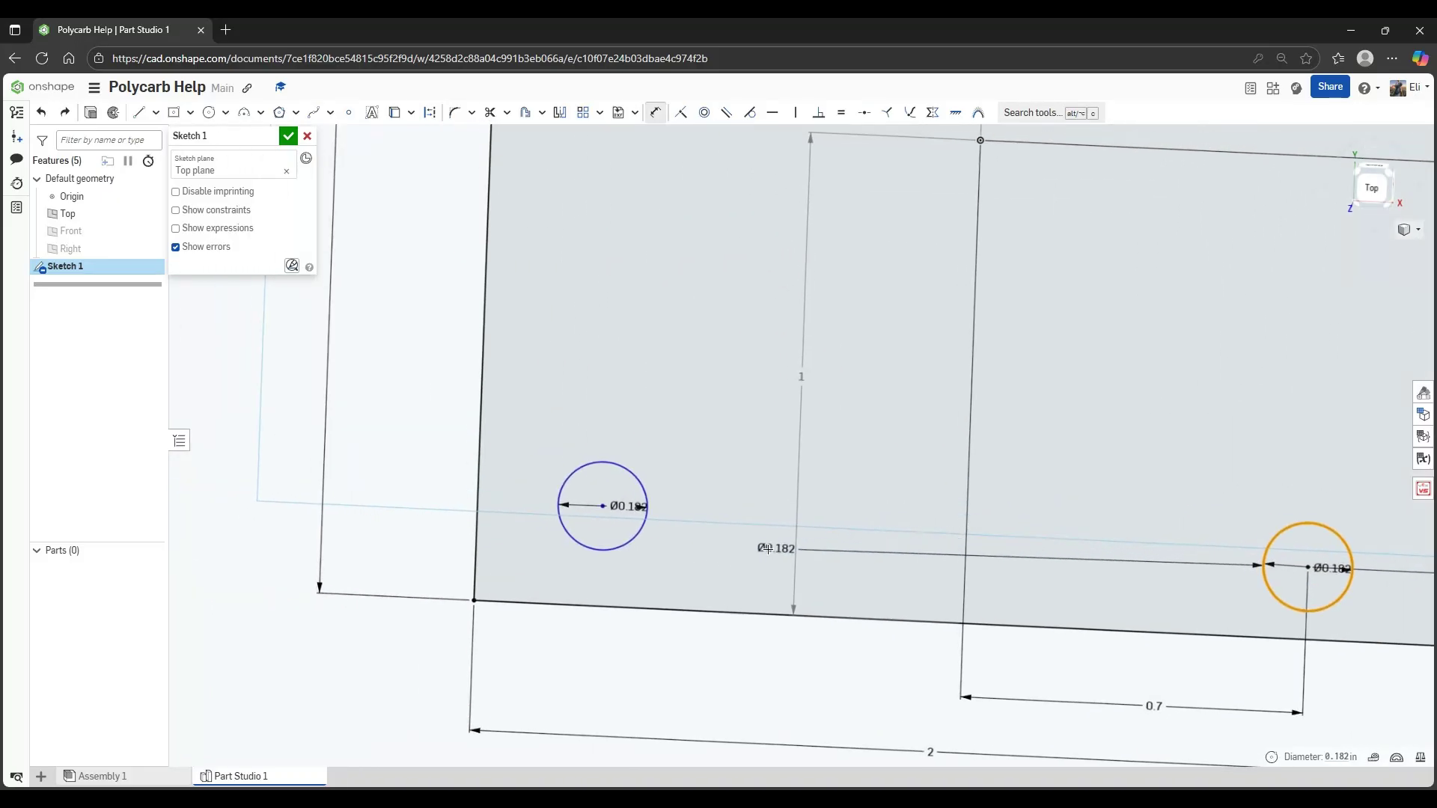
{"action": "left_click", "coordinate": [563, 507]}
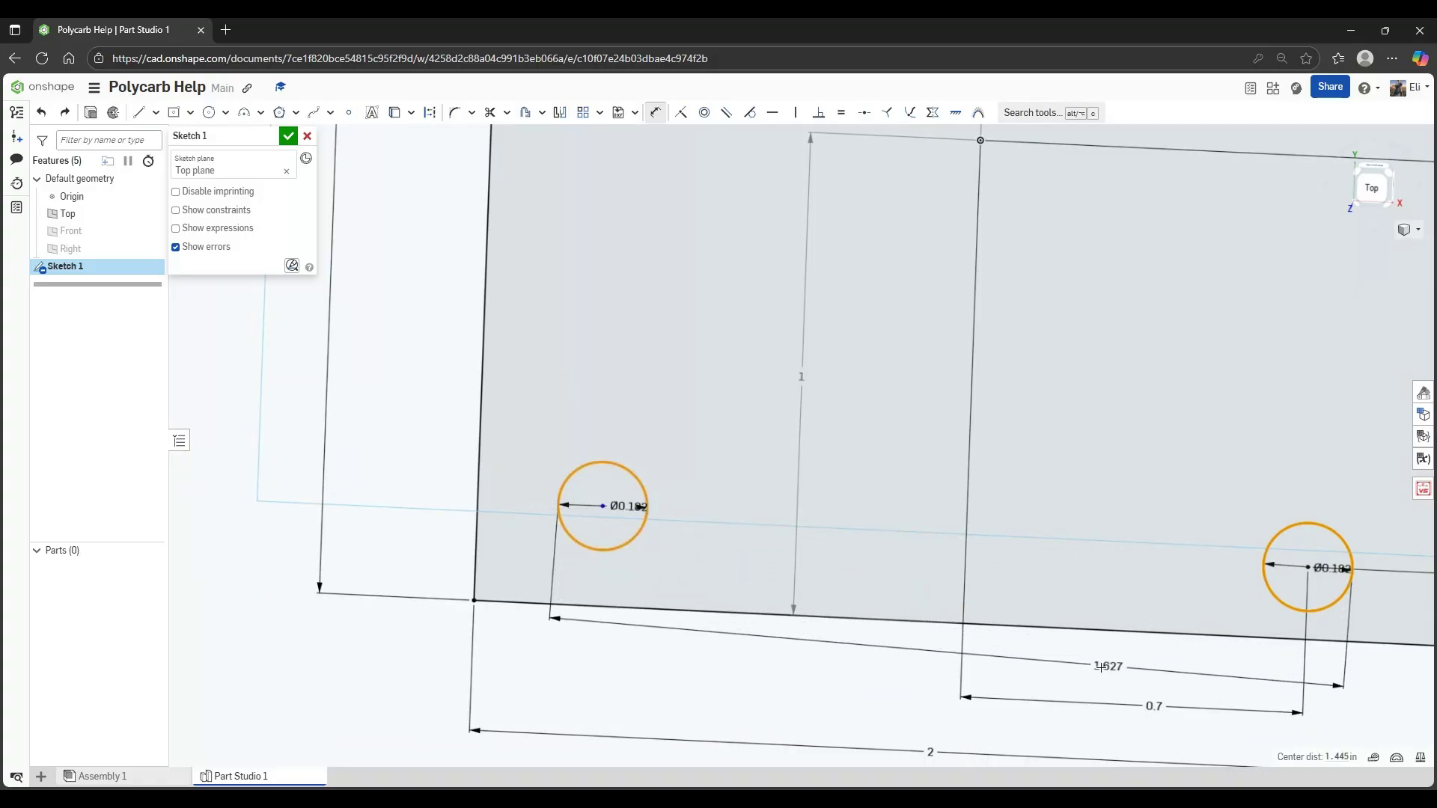
{"action": "middle_click_drag", "start_coordinate": [1075, 669], "coordinate": [1001, 486]}
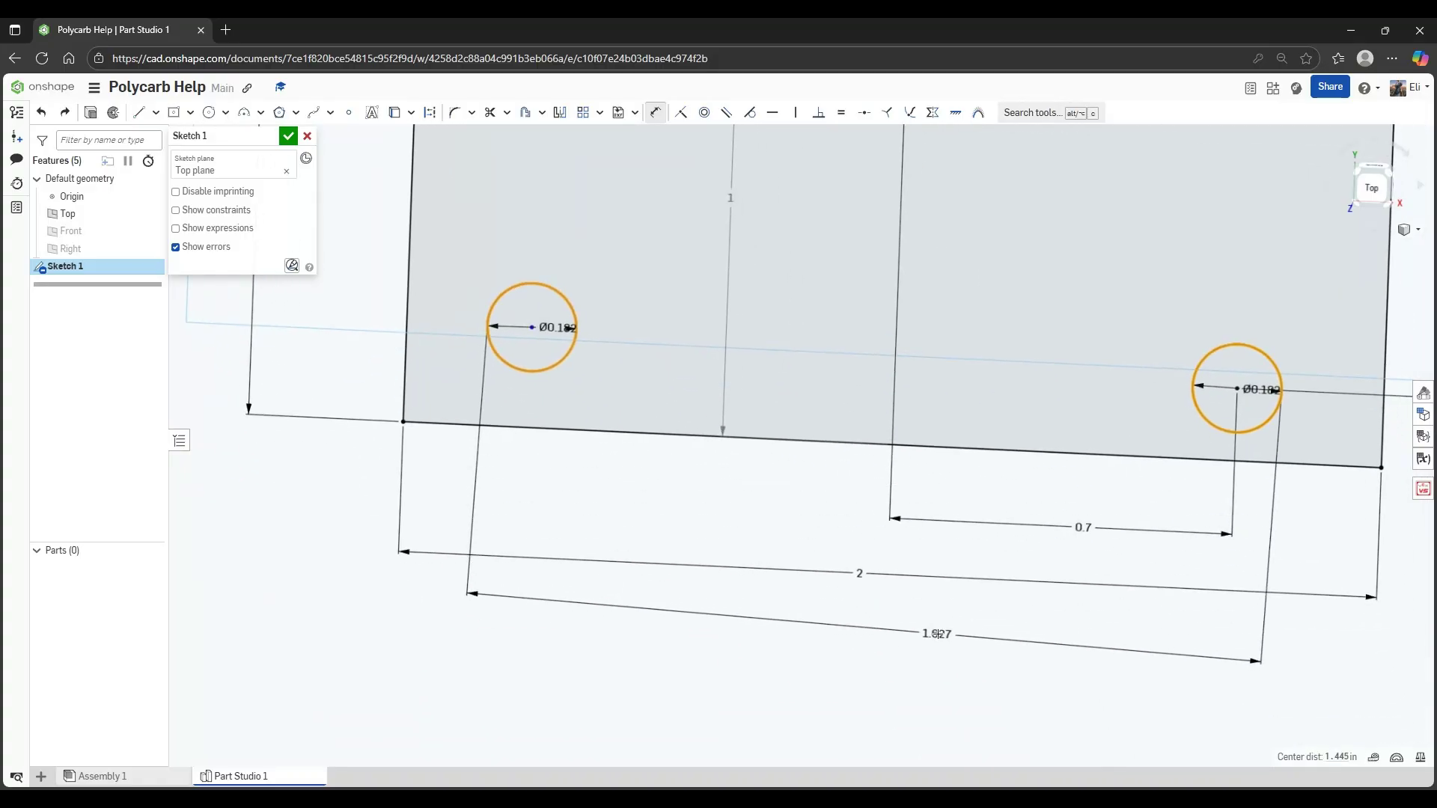
{"action": "left_click", "coordinate": [860, 627]}
{"action": "key", "text": "Return"}
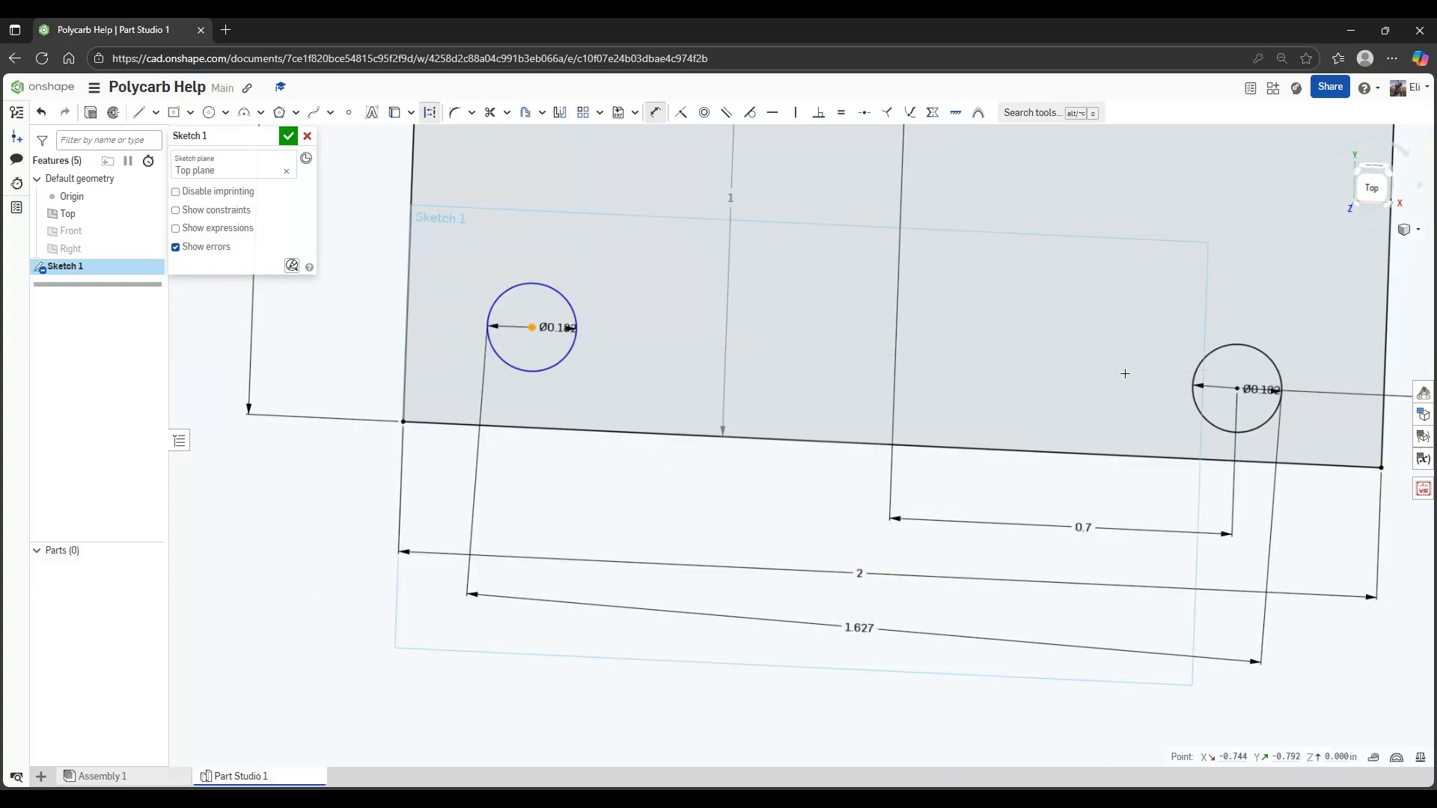
Dimension the vertical offset between the two lower circles' centers to 0 in so they are level
{"action": "left_click", "coordinate": [1237, 388]}
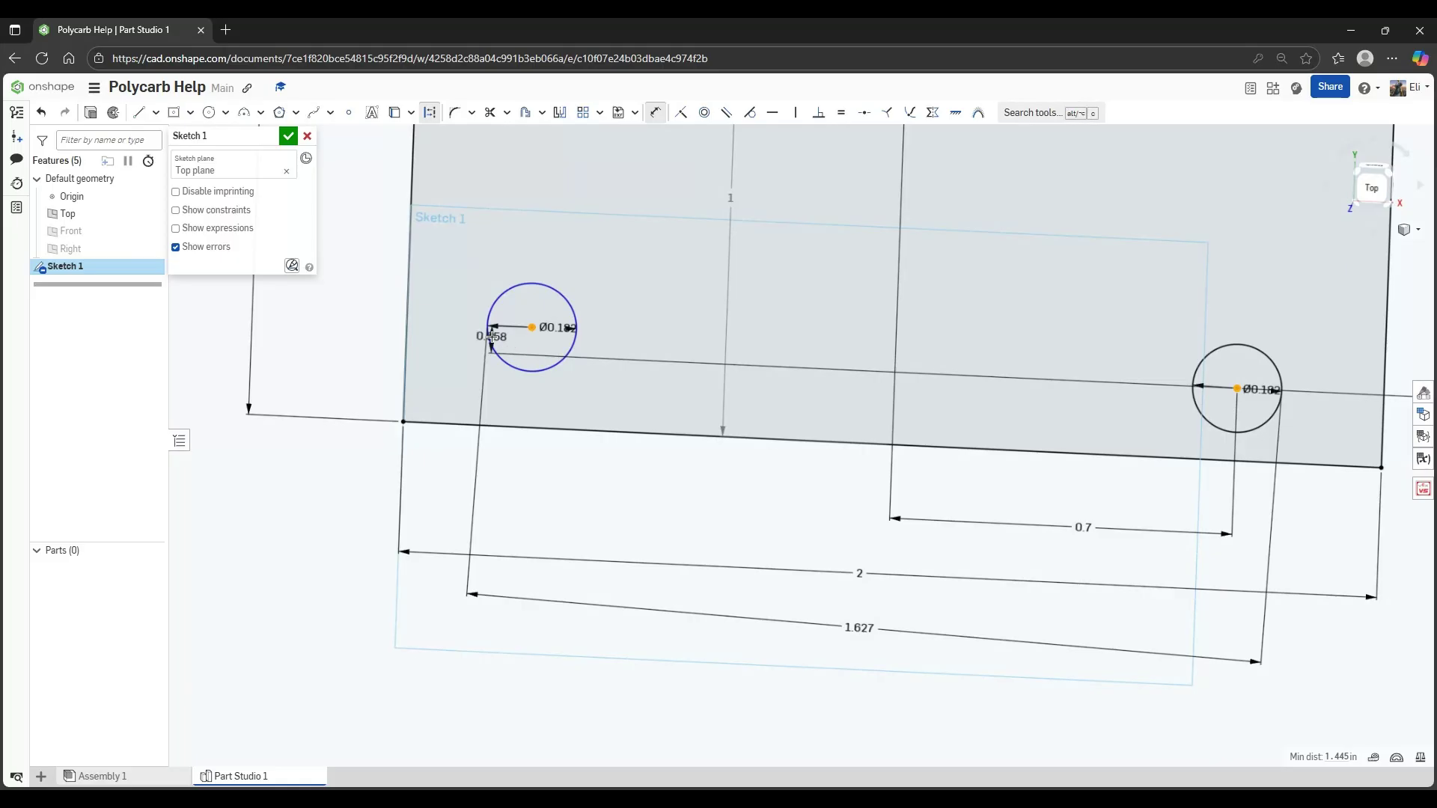
{"action": "left_click", "coordinate": [452, 344]}
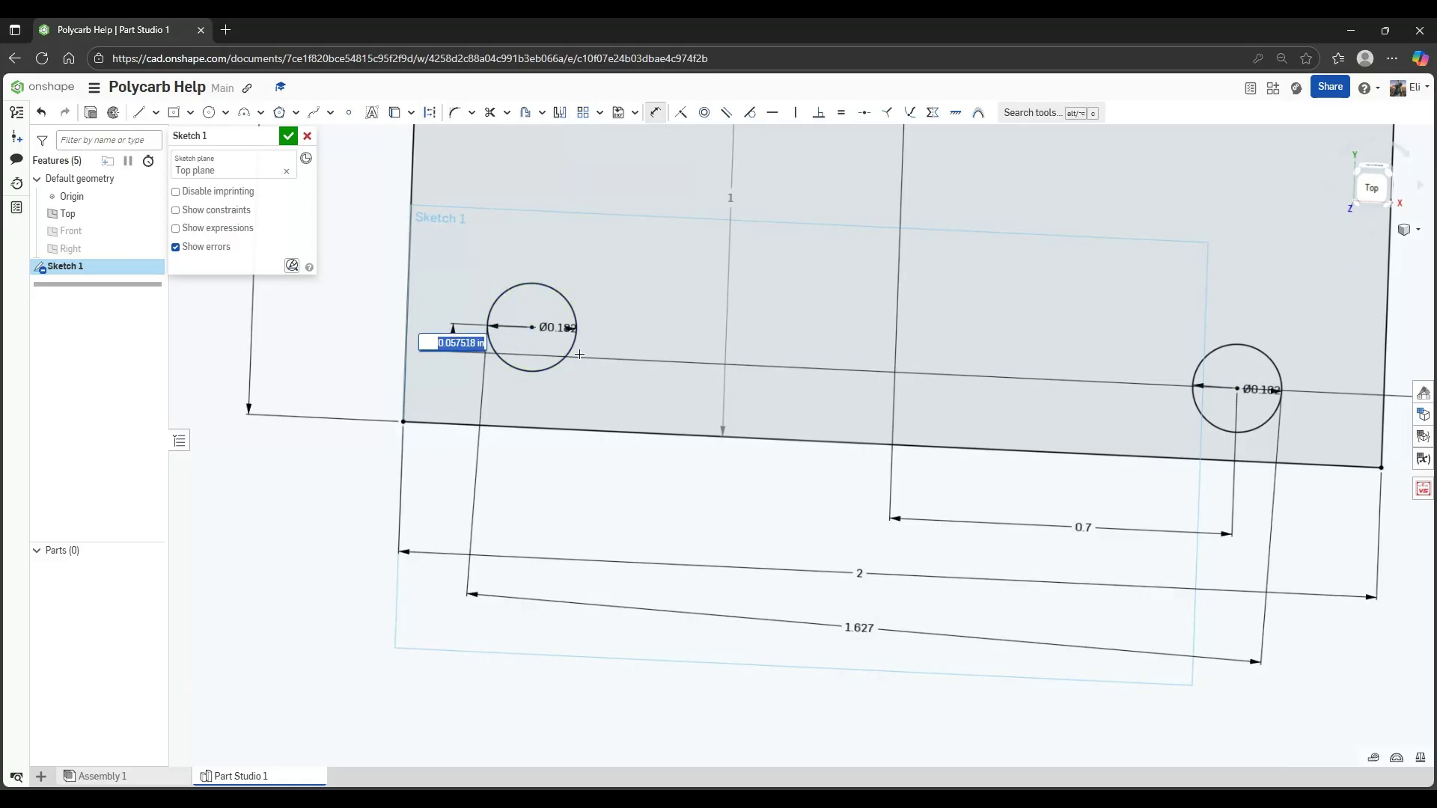
{"action": "scroll", "coordinate": [856, 430], "scroll_direction": "down", "scroll_amount": 4}
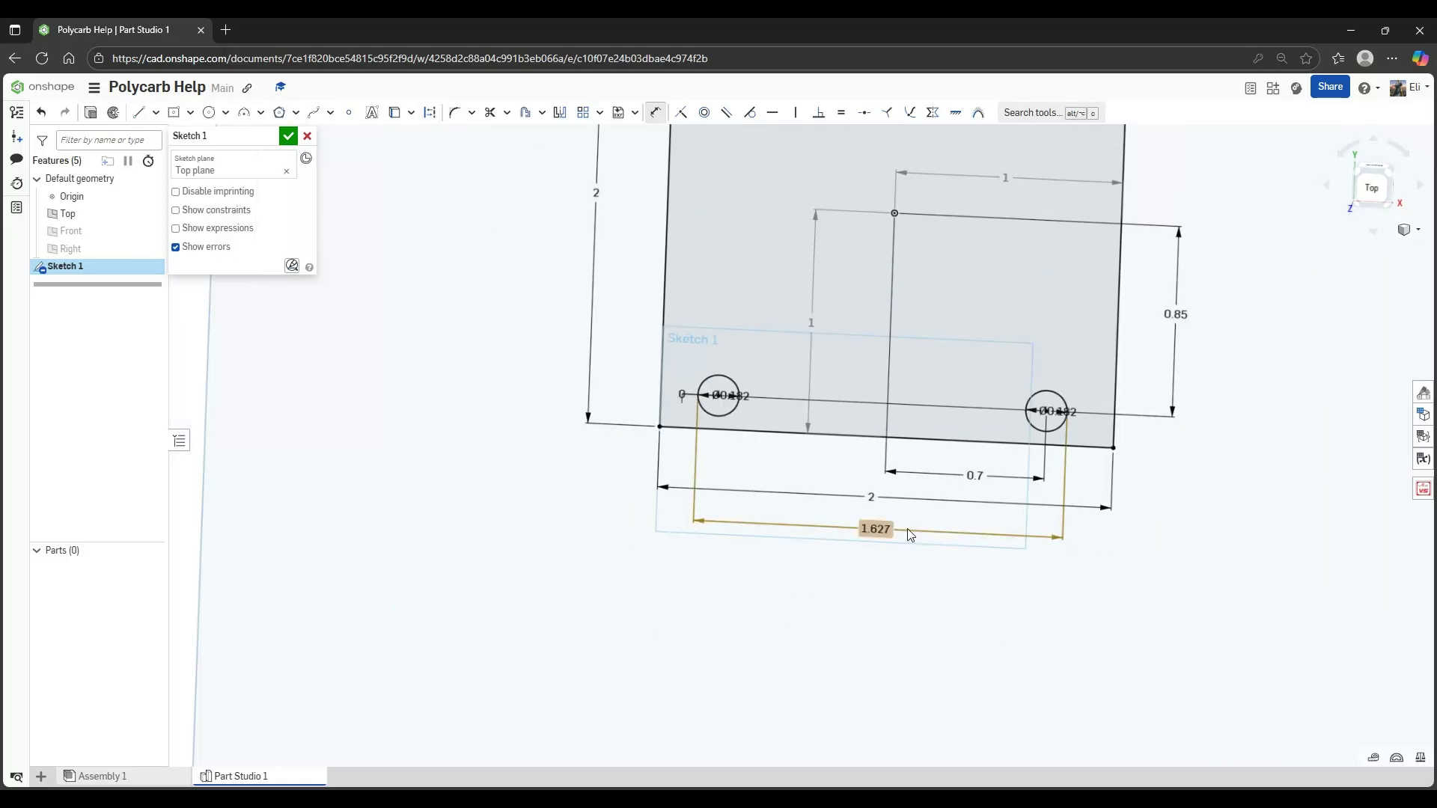
{"action": "scroll", "coordinate": [872, 539], "scroll_direction": "up", "scroll_amount": 3}
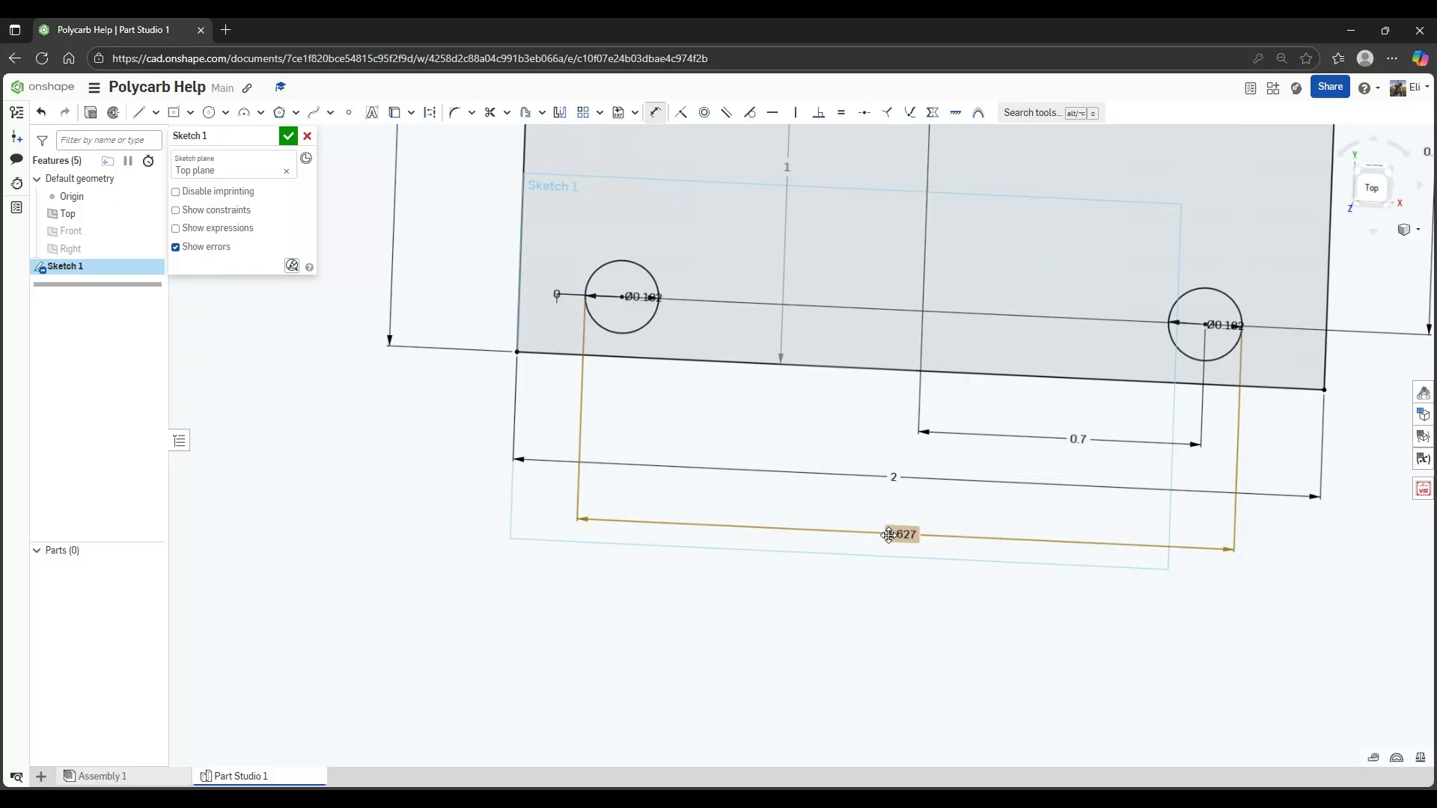
{"action": "middle_click_drag", "start_coordinate": [889, 533], "coordinate": [866, 589]}
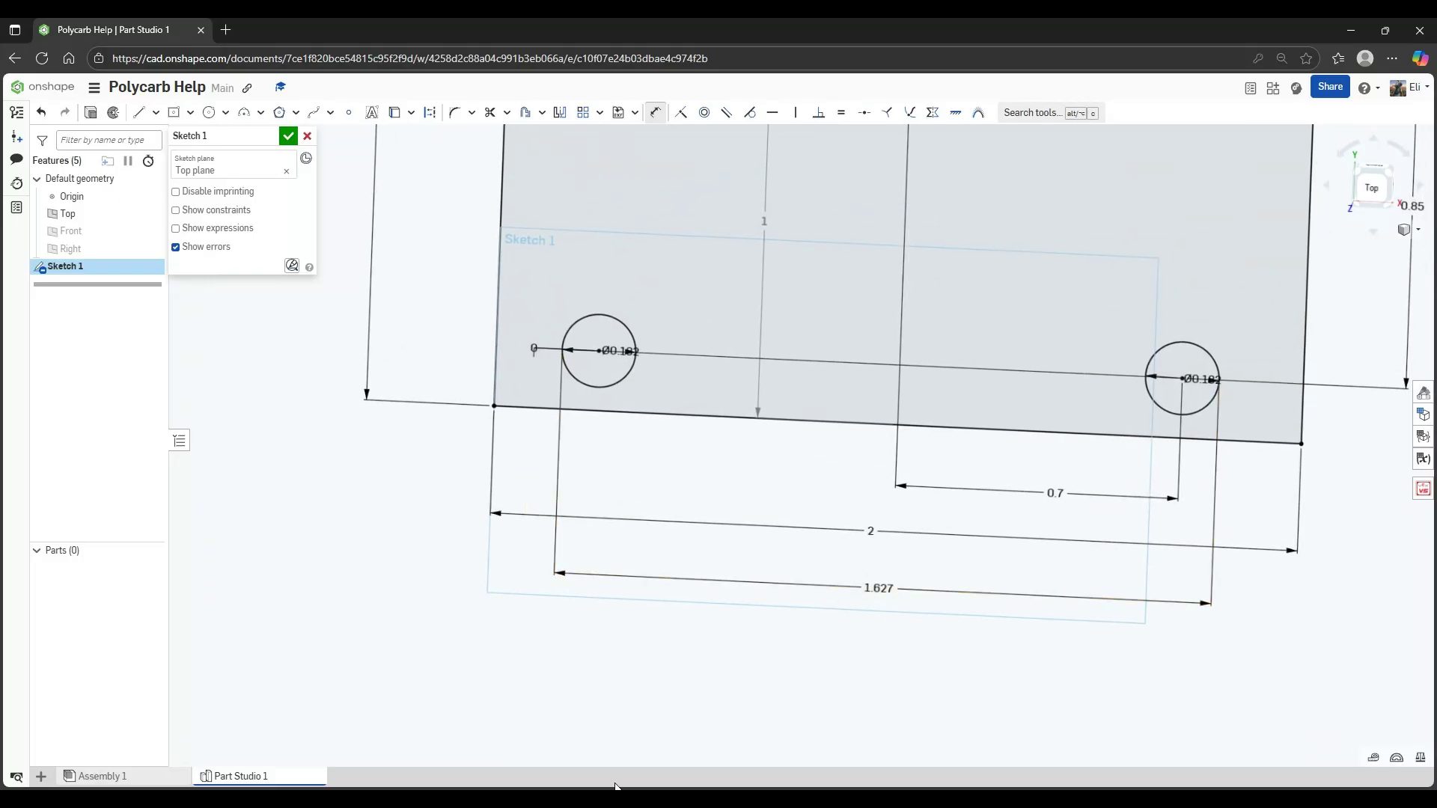
In Assembly 1, measure the distance between the outer faces of two C-channel holes two pitches apart in the edge row
{"action": "left_click", "coordinate": [90, 778]}
{"action": "scroll", "coordinate": [988, 542], "scroll_direction": "down", "scroll_amount": 5}
{"action": "scroll", "coordinate": [1011, 623], "scroll_direction": "up", "scroll_amount": 10}
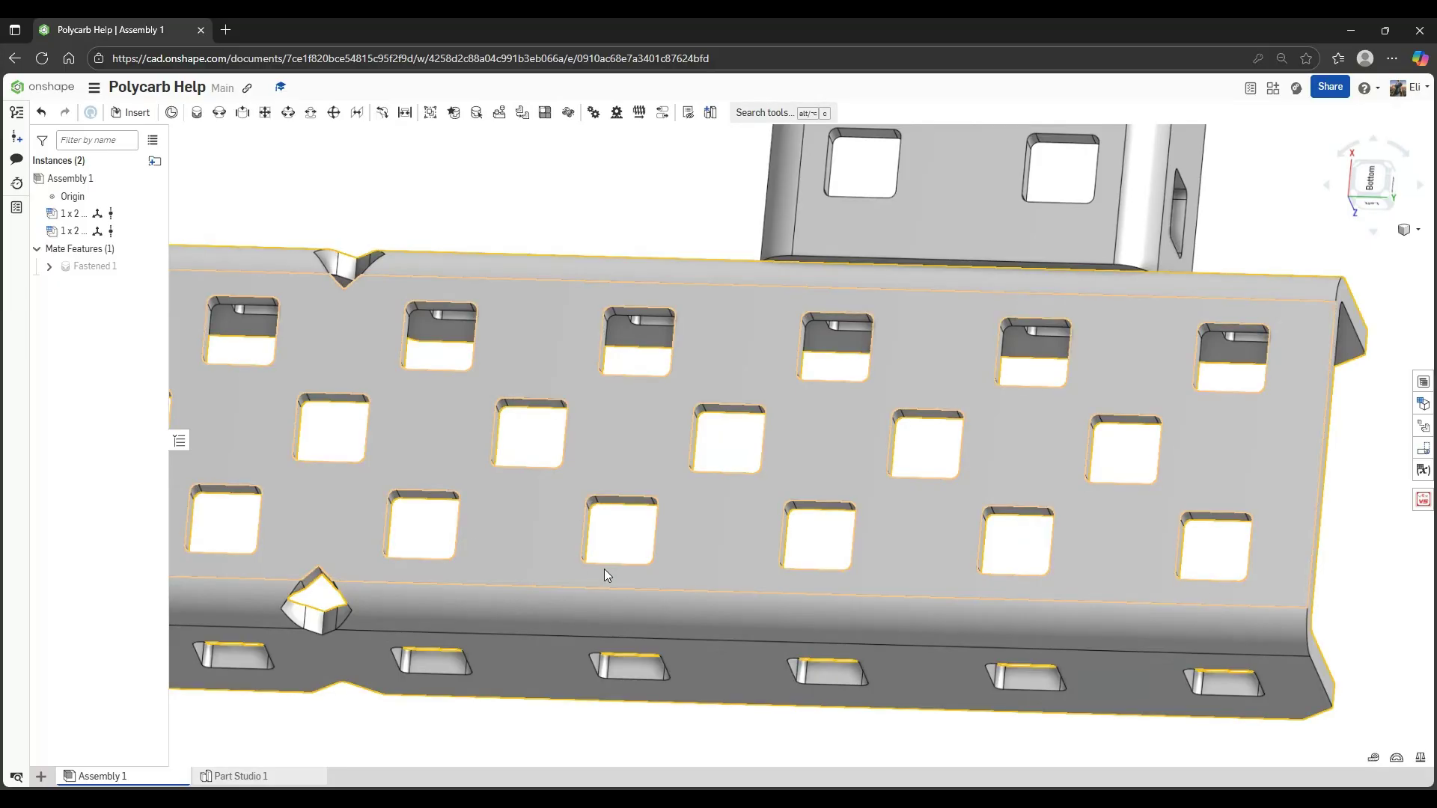
{"action": "left_click", "coordinate": [1369, 761]}
{"action": "scroll", "coordinate": [1090, 556], "scroll_direction": "up", "scroll_amount": 5}
{"action": "right_click_drag", "start_coordinate": [1091, 550], "coordinate": [973, 599]}
{"action": "left_click", "coordinate": [1025, 562]}
{"action": "left_click", "coordinate": [532, 521]}
{"action": "scroll", "coordinate": [661, 490], "scroll_direction": "down", "scroll_amount": 5}
{"action": "mouse_move", "coordinate": [1344, 529]}
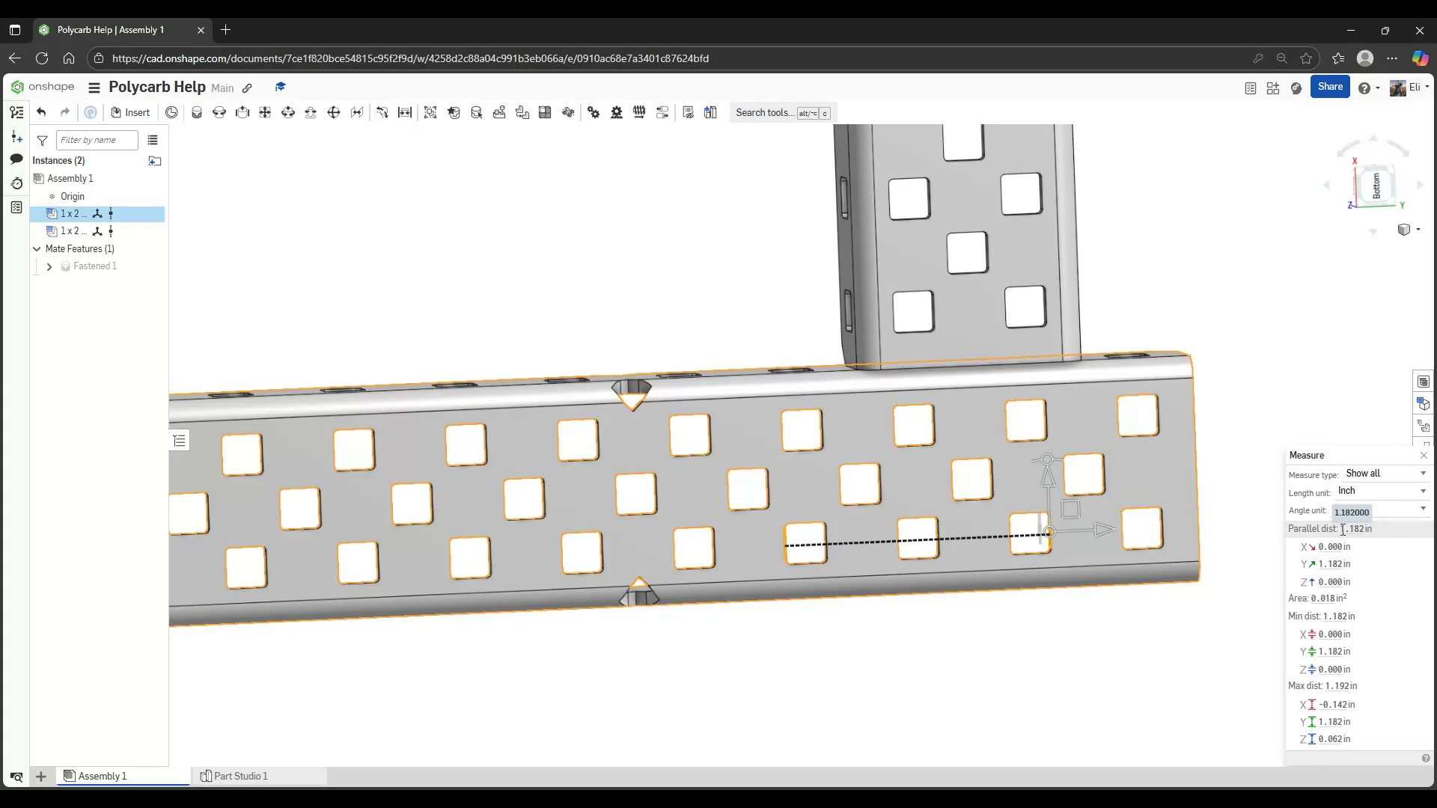
In Part Studio 1, set the outer-edge distance between the two lower circles to 1.182 in
{"action": "left_click", "coordinate": [284, 778]}
{"action": "double_click", "coordinate": [878, 589]}
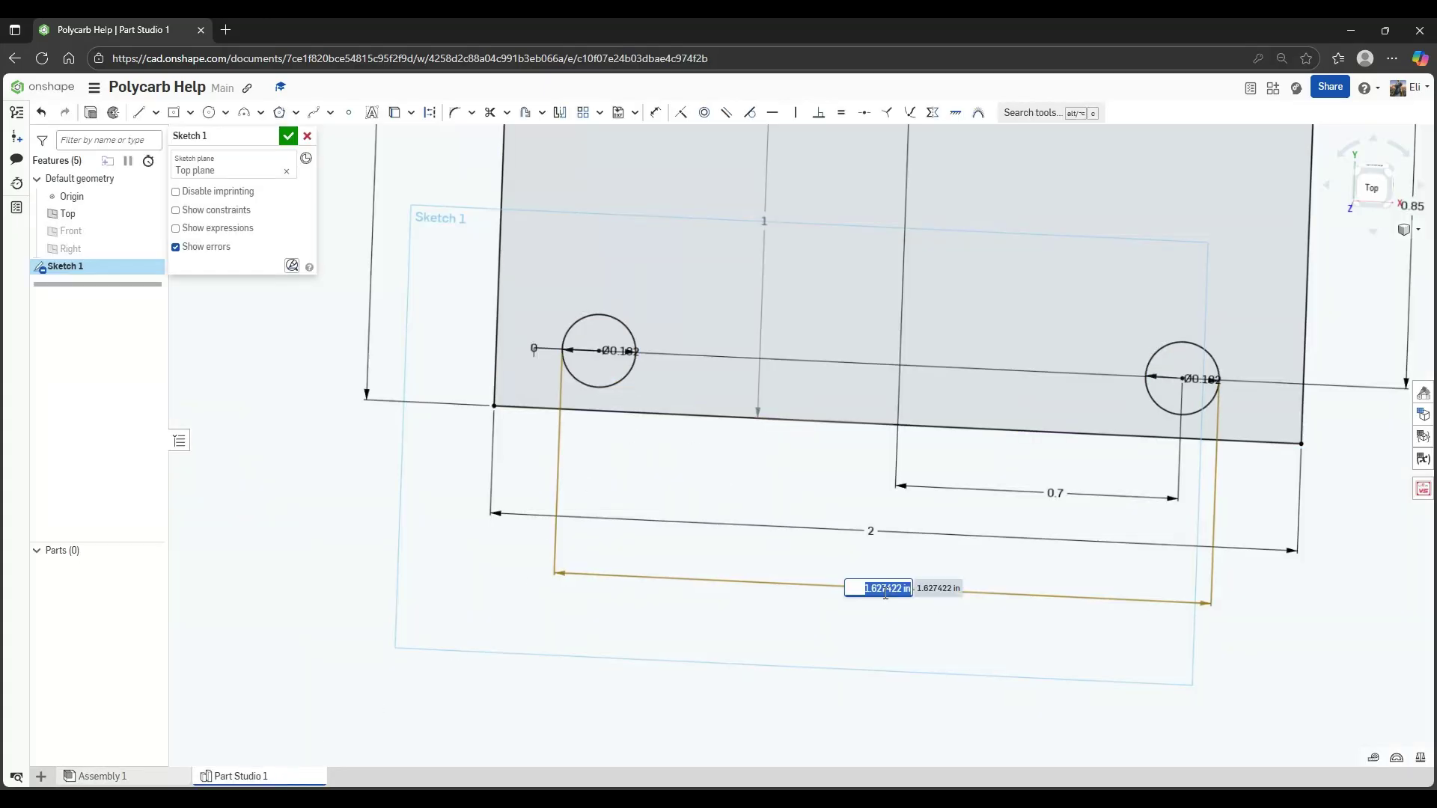
{"action": "type", "text": "1.182"}
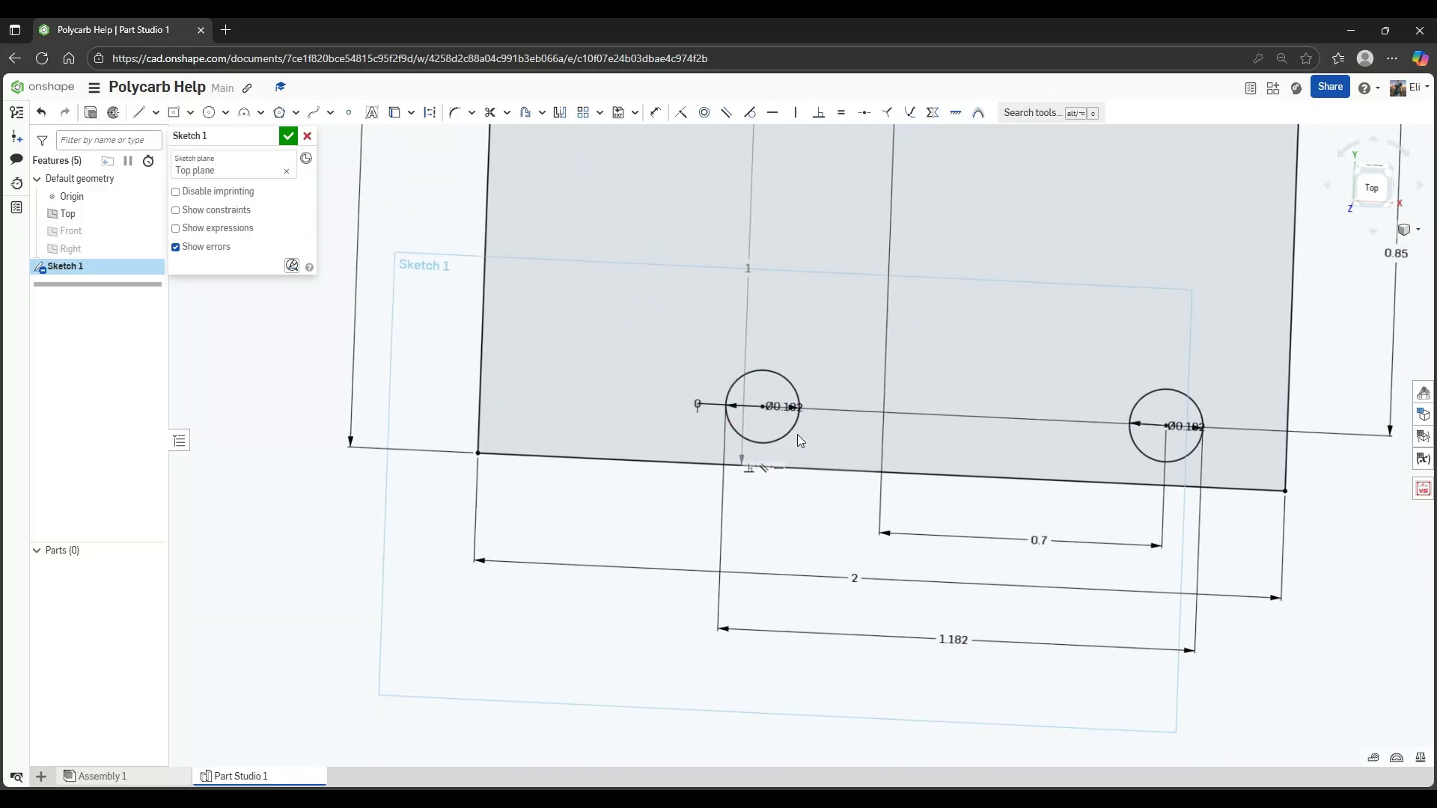
{"action": "middle_click_drag", "start_coordinate": [797, 434], "coordinate": [793, 383]}
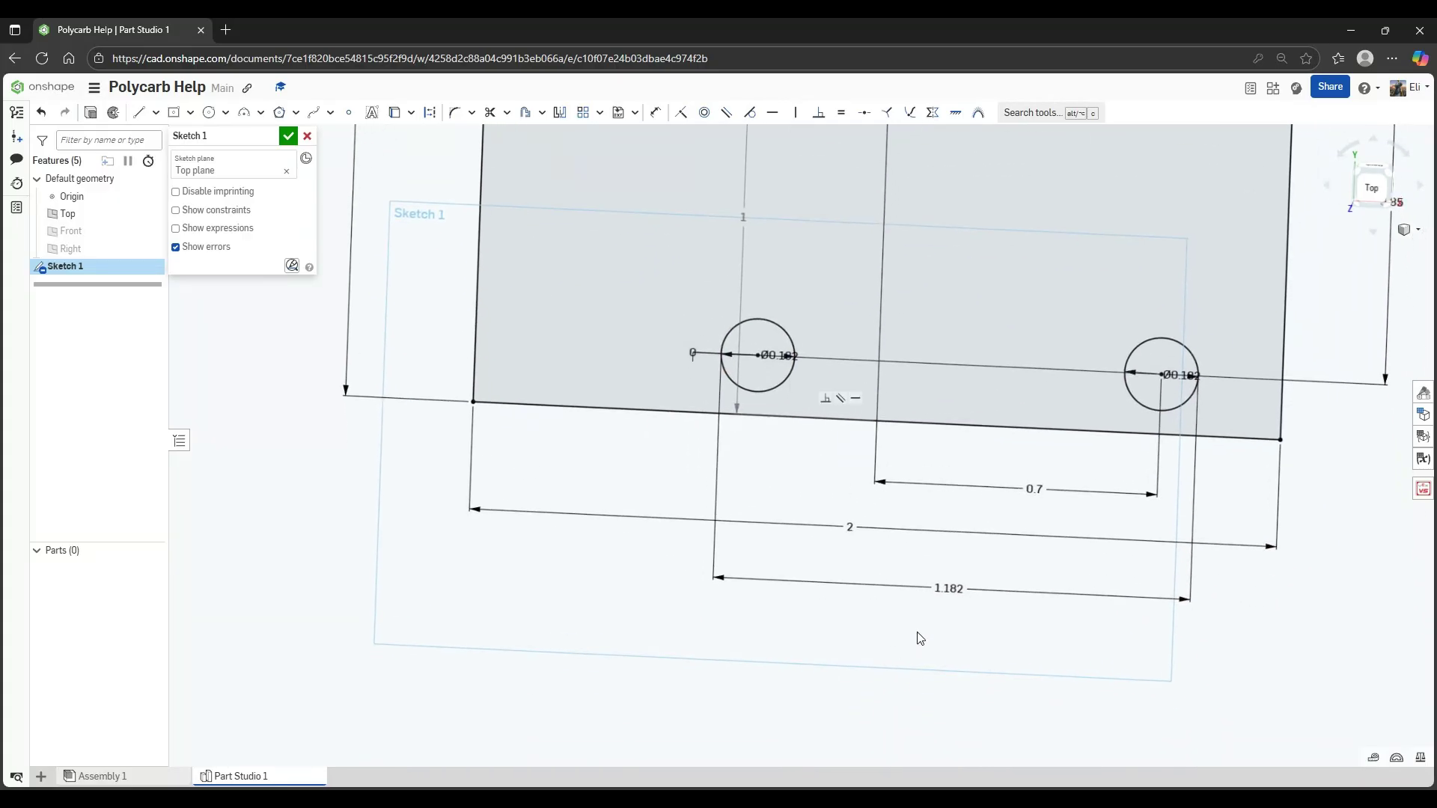
In Assembly 1, measure the outer-face distance between two C-channel holes in the same row, one hole farther apart than before
{"action": "left_click", "coordinate": [129, 782]}
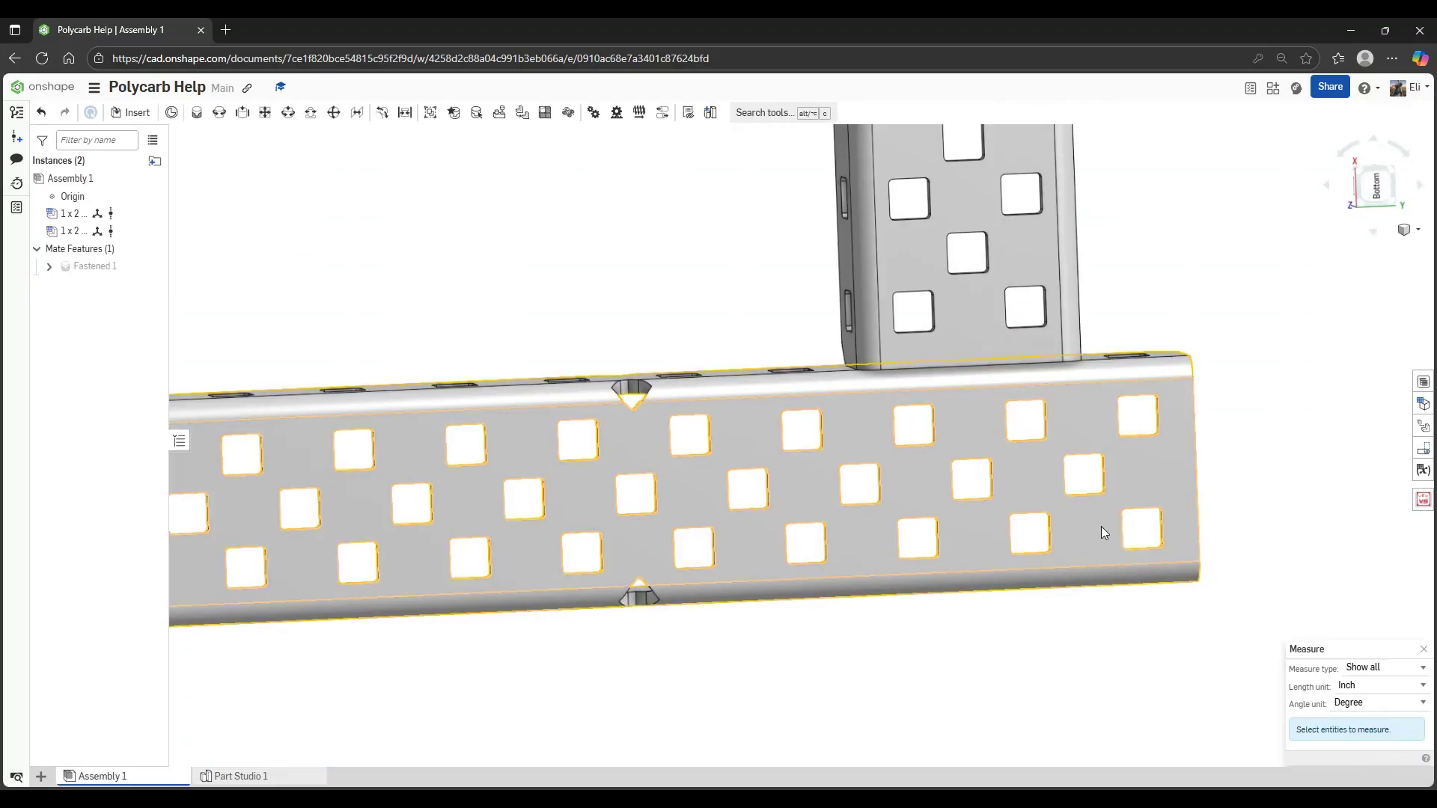
{"action": "scroll", "coordinate": [1092, 526], "scroll_direction": "up", "scroll_amount": 5}
{"action": "mouse_move", "coordinate": [1039, 491]}
{"action": "right_mouse_down"}
{"action": "mouse_move", "coordinate": [1061, 498]}
{"action": "mouse_move", "coordinate": [1063, 479]}
{"action": "right_mouse_up"}
{"action": "left_click", "coordinate": [1026, 559]}
{"action": "right_click_drag", "start_coordinate": [1026, 559], "coordinate": [934, 559]}
{"action": "scroll", "coordinate": [944, 557], "scroll_direction": "down", "scroll_amount": 4}
{"action": "scroll", "coordinate": [604, 543], "scroll_direction": "up", "scroll_amount": 3}
{"action": "left_click", "coordinate": [590, 544]}
{"action": "right_click_drag", "start_coordinate": [607, 546], "coordinate": [769, 555]}
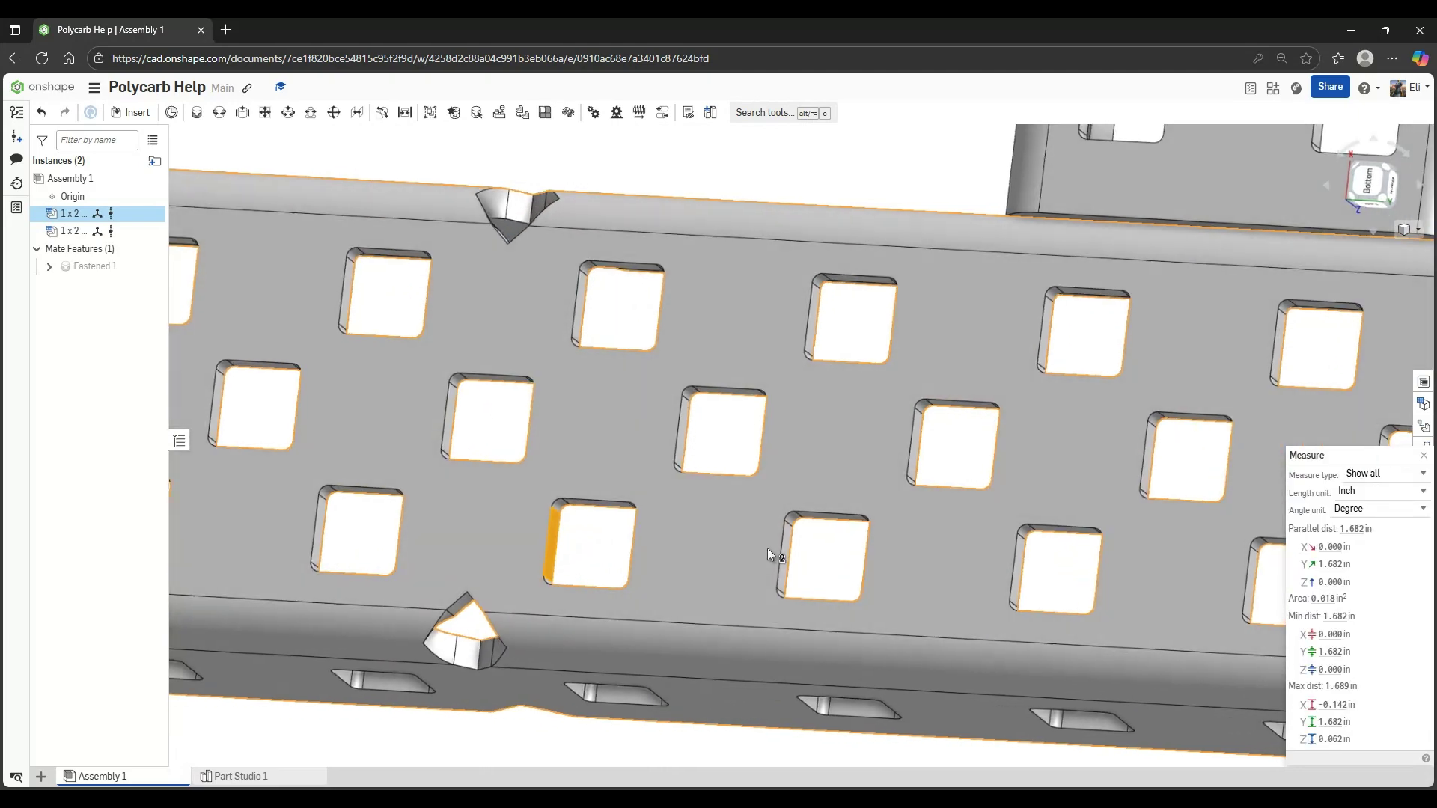
{"action": "scroll", "coordinate": [768, 554], "scroll_direction": "down", "scroll_amount": 2}
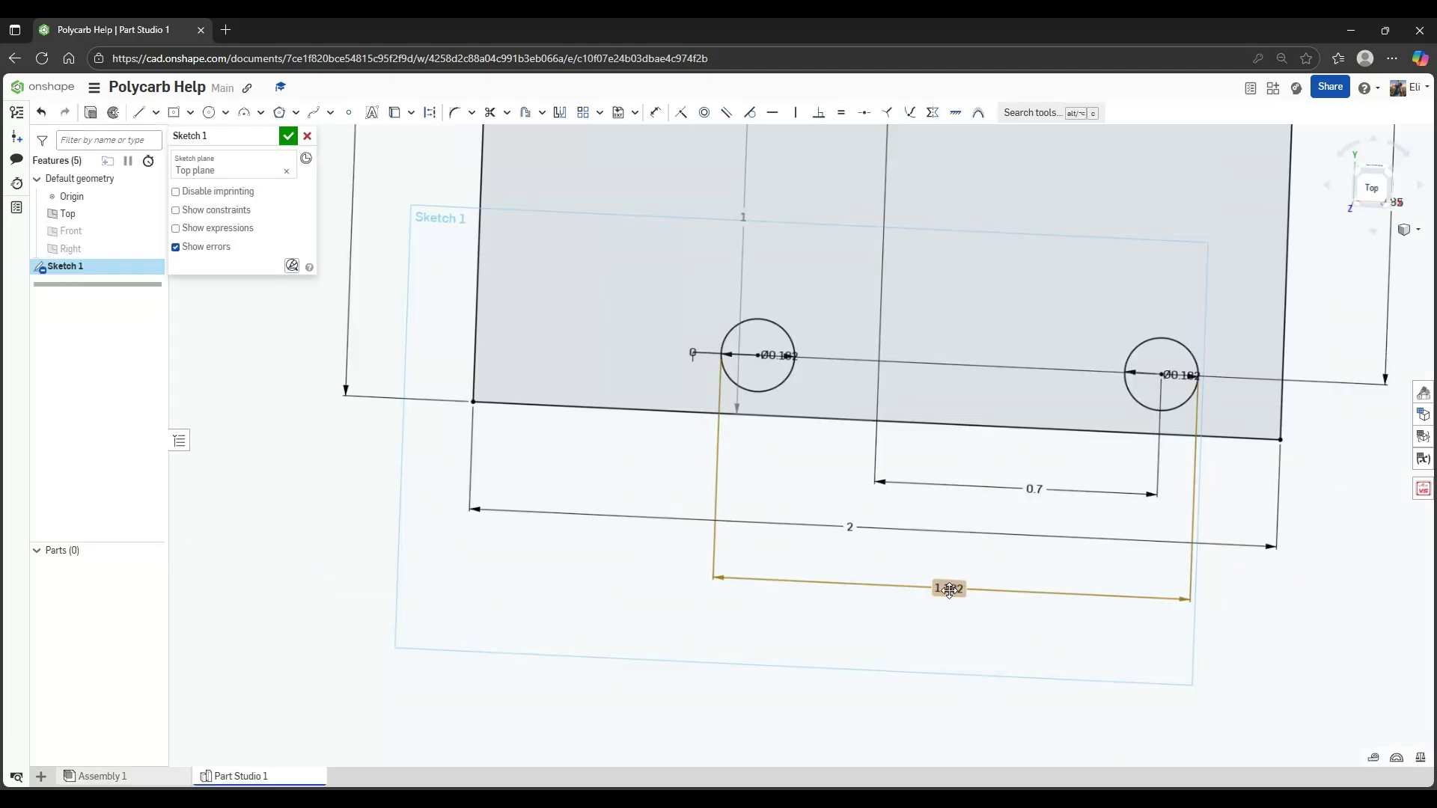
In Part Studio 1, set the outer-edge distance between the two lower circles to 1.682 in
{"action": "double_click", "coordinate": [948, 588]}
{"action": "key", "text": "Return"}
{"action": "scroll", "coordinate": [986, 510], "scroll_direction": "down", "scroll_amount": 1}
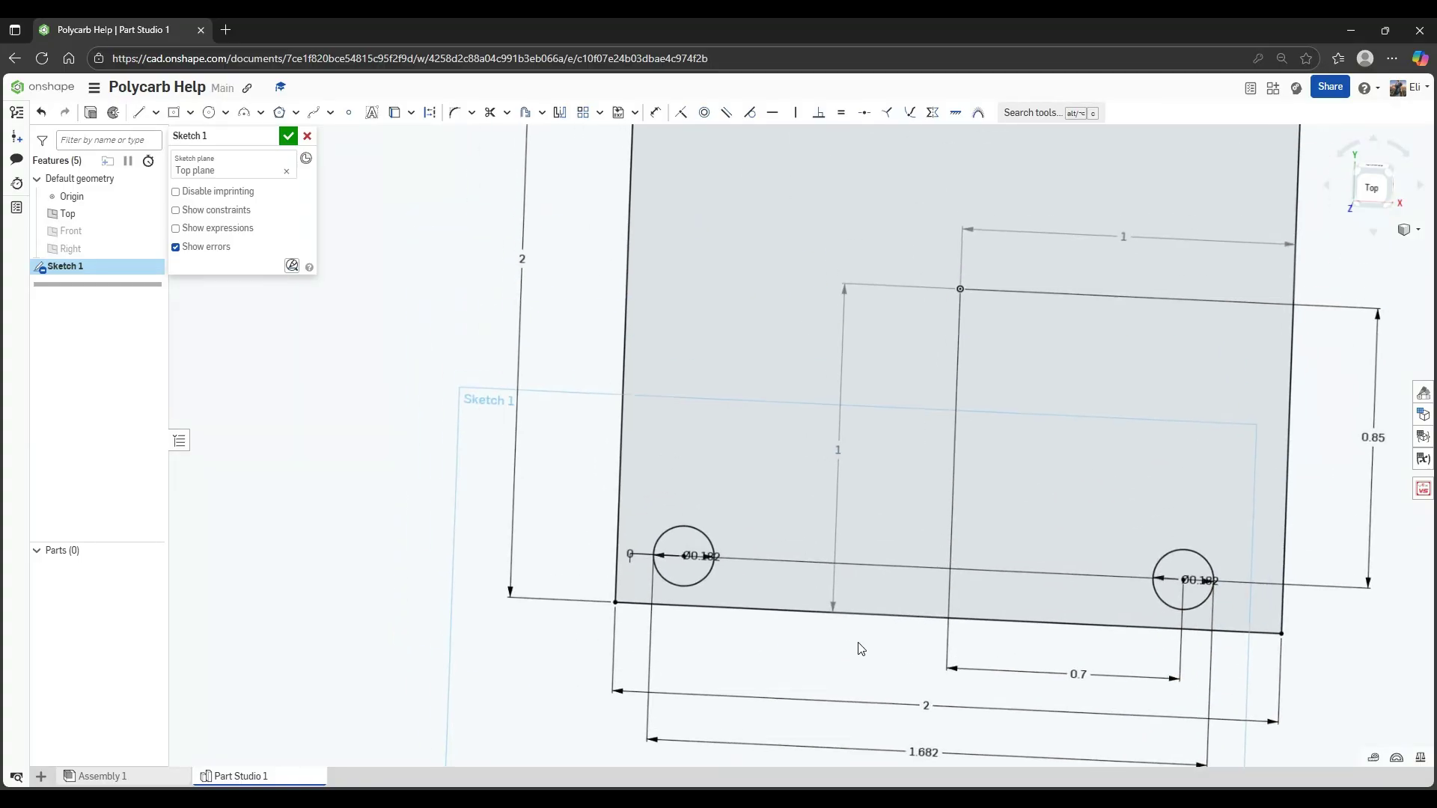
{"action": "scroll", "coordinate": [708, 446], "scroll_direction": "down", "scroll_amount": 3}
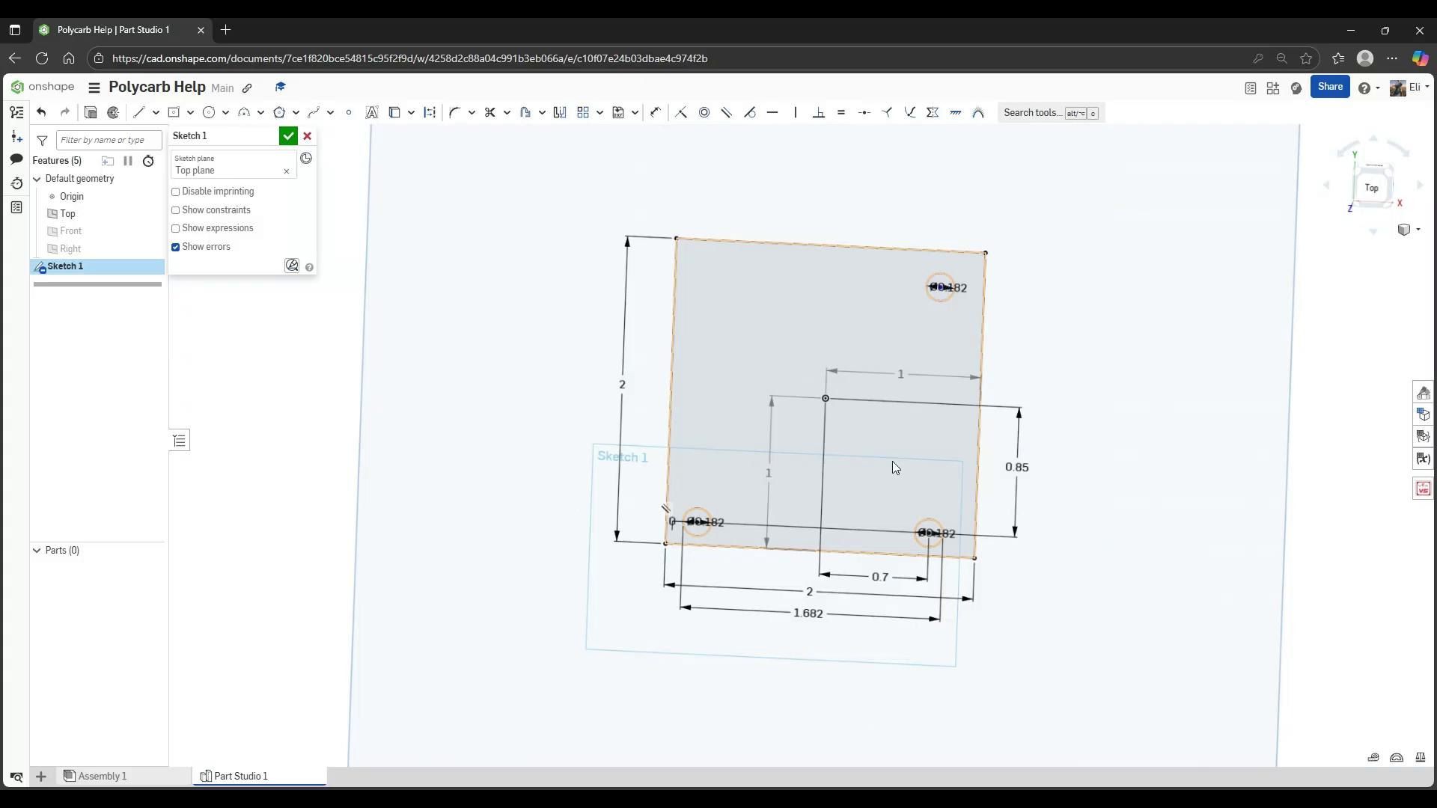
{"action": "scroll", "coordinate": [1002, 284], "scroll_direction": "up", "scroll_amount": 3}
{"action": "middle_click_drag", "start_coordinate": [935, 352], "coordinate": [981, 322]}
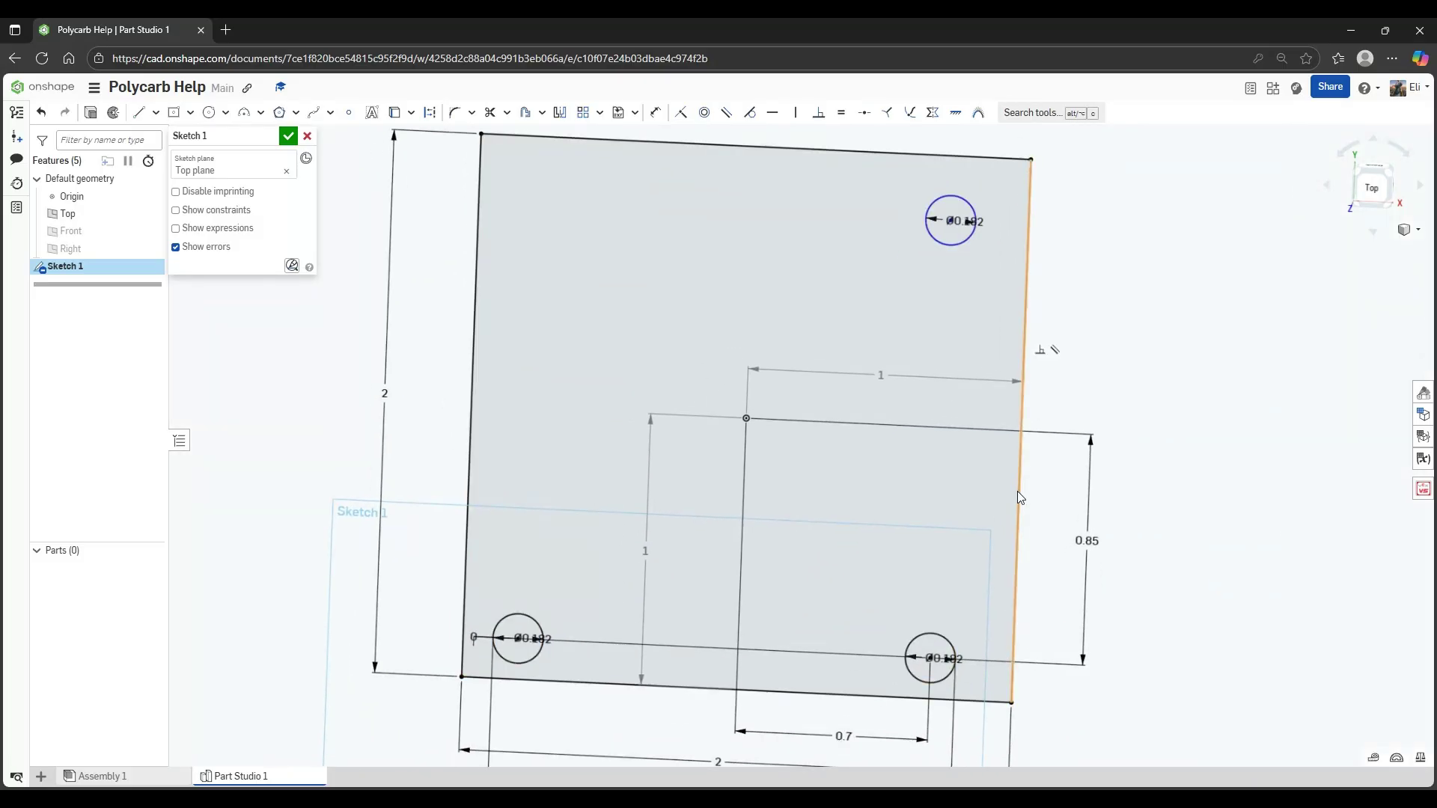
{"action": "scroll", "coordinate": [968, 209], "scroll_direction": "up", "scroll_amount": 5}
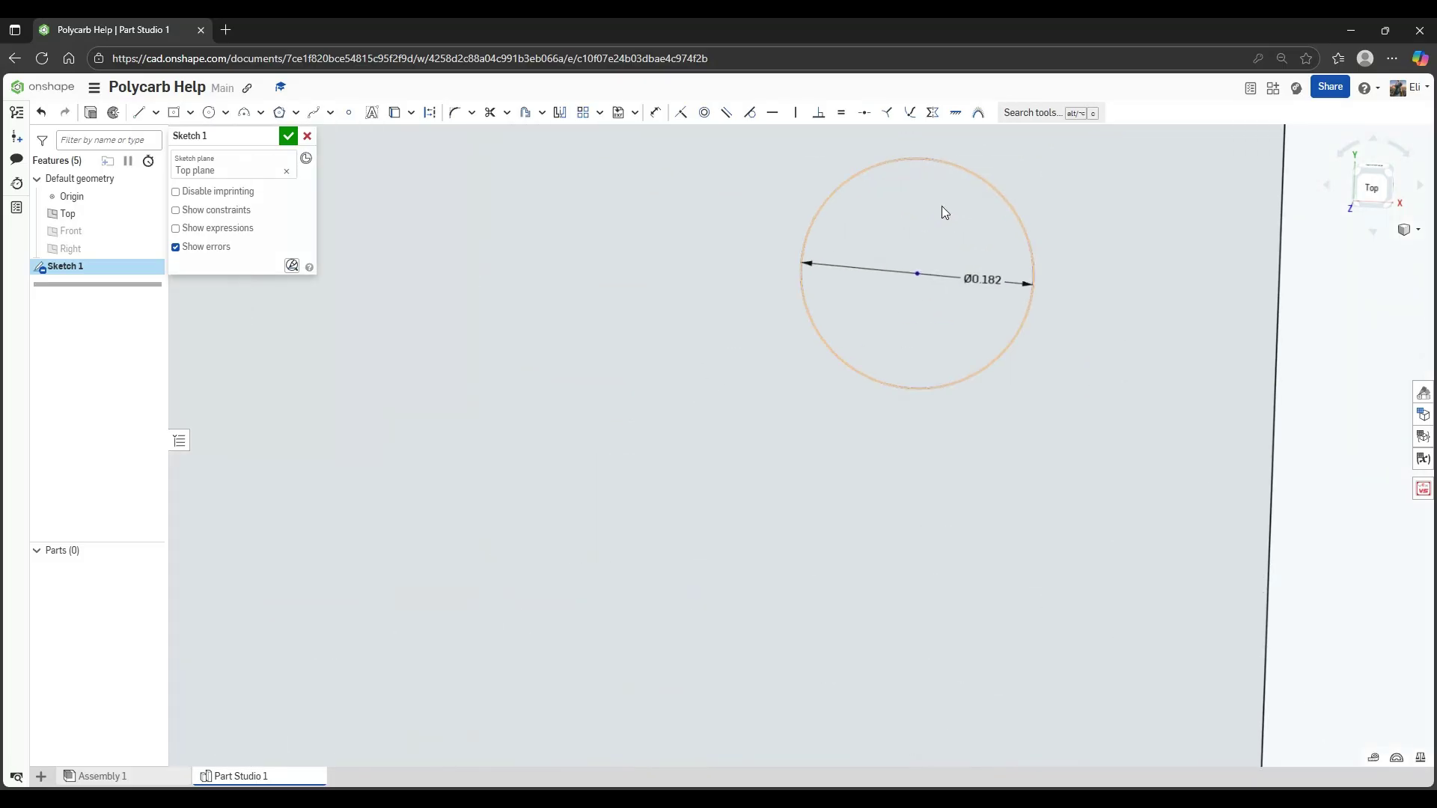
{"action": "scroll", "coordinate": [942, 207], "scroll_direction": "down", "scroll_amount": 8}
{"action": "scroll", "coordinate": [926, 229], "scroll_direction": "up", "scroll_amount": 4}
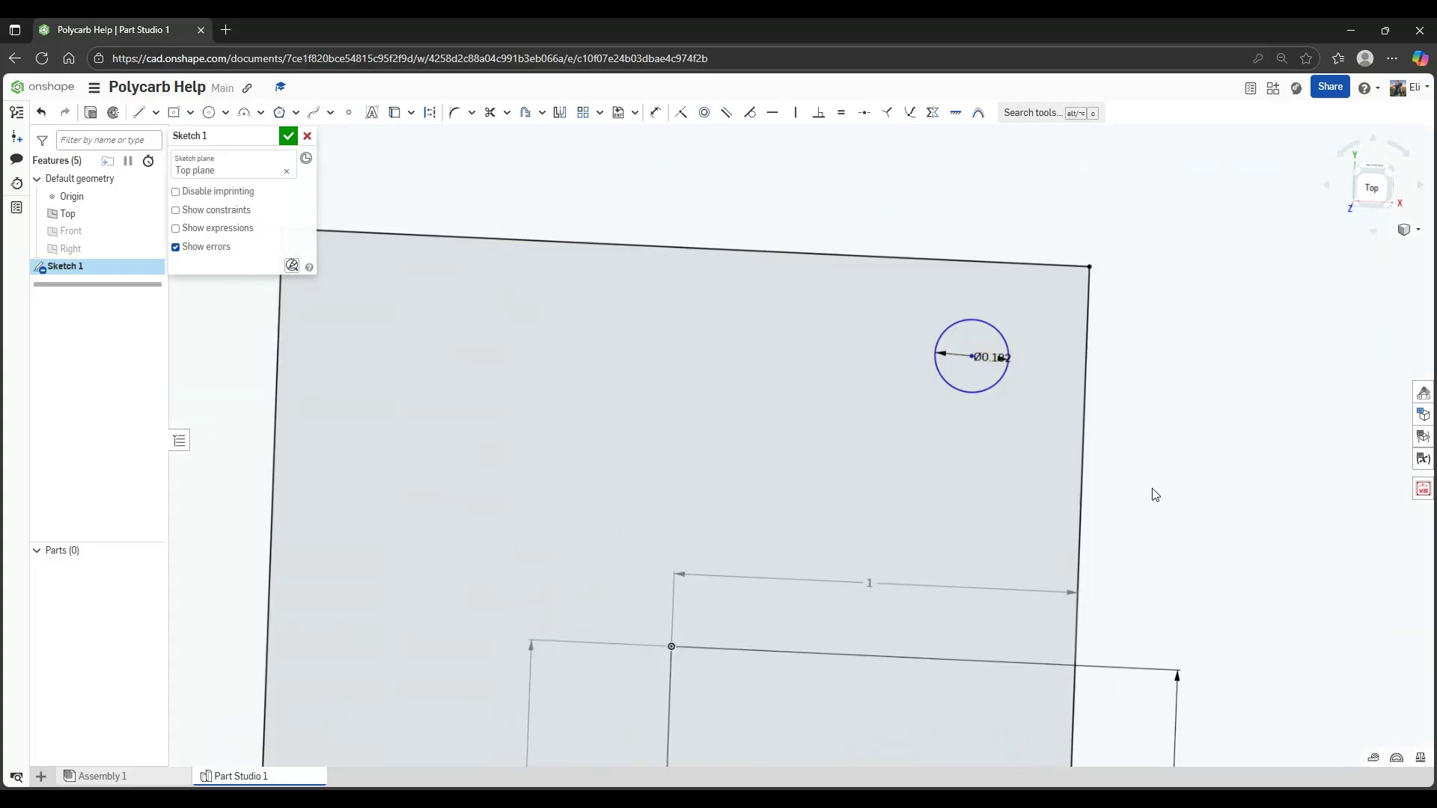
{"action": "mouse_move", "coordinate": [1215, 501]}
{"action": "middle_mouse_down"}
{"action": "mouse_move", "coordinate": [1170, 195]}
{"action": "mouse_move", "coordinate": [1149, 171]}
{"action": "middle_mouse_up"}
{"action": "key", "text": "u"}
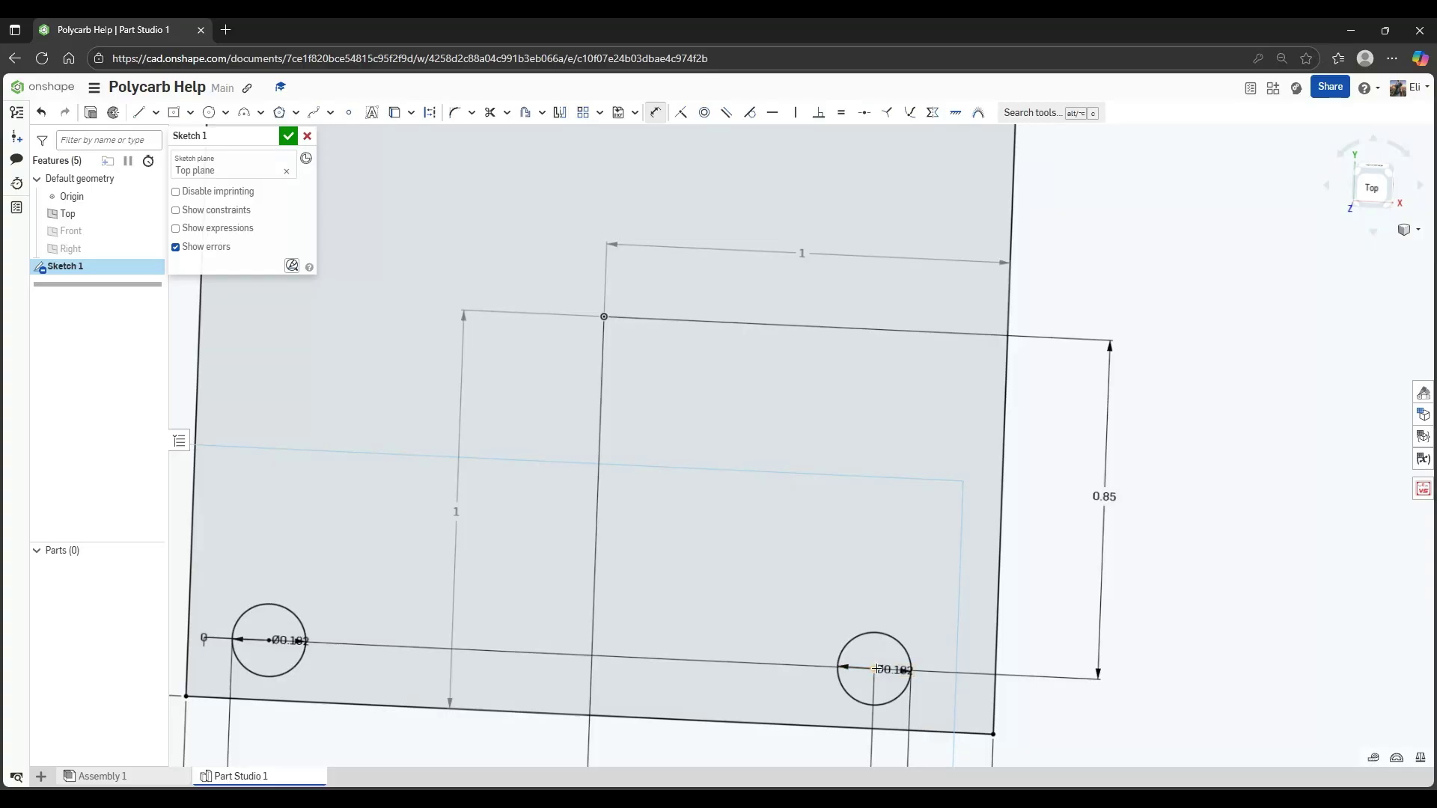
{"action": "middle_click_drag", "start_coordinate": [888, 399], "coordinate": [828, 746]}
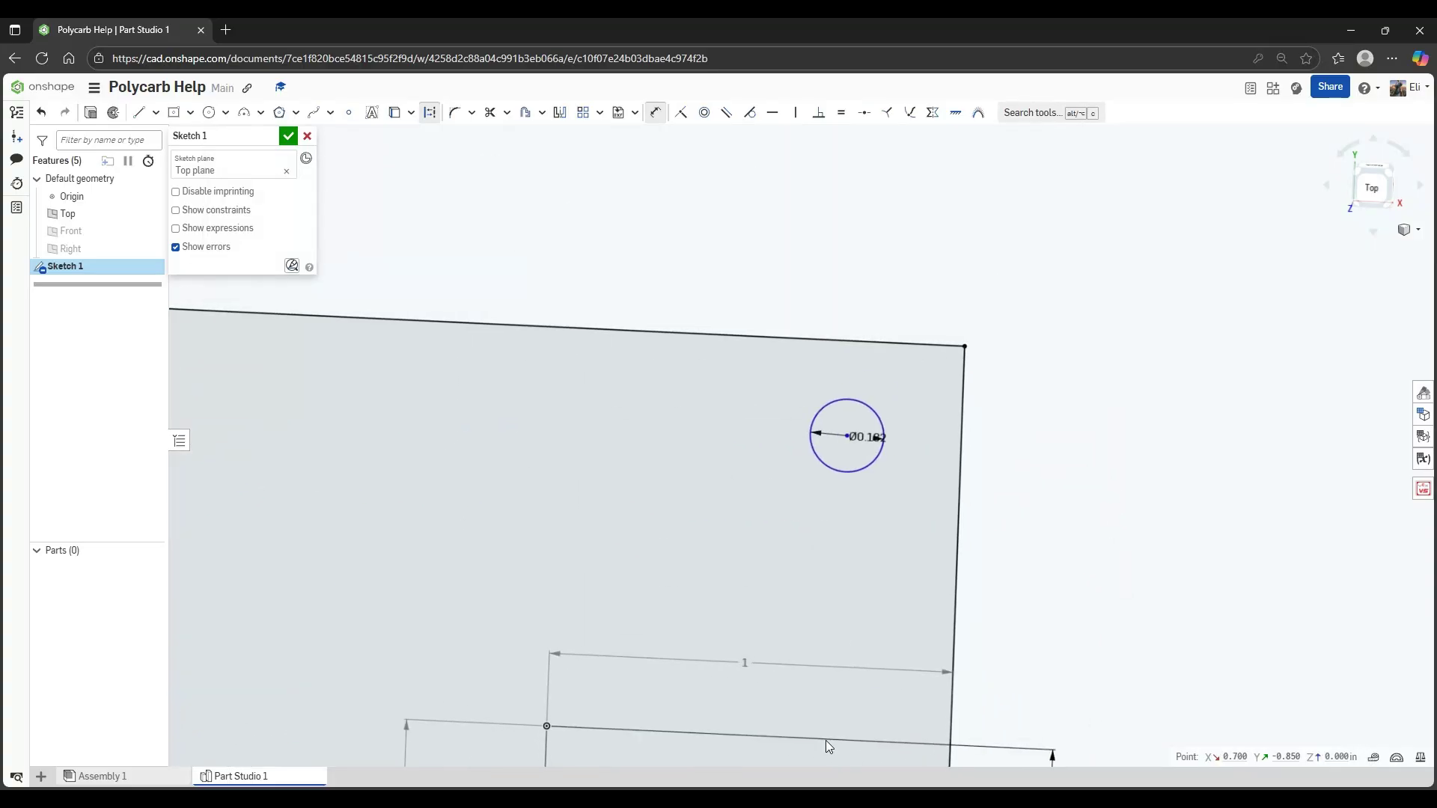
{"action": "left_click", "coordinate": [846, 437]}
{"action": "middle_click_drag", "start_coordinate": [845, 575], "coordinate": [882, 13]}
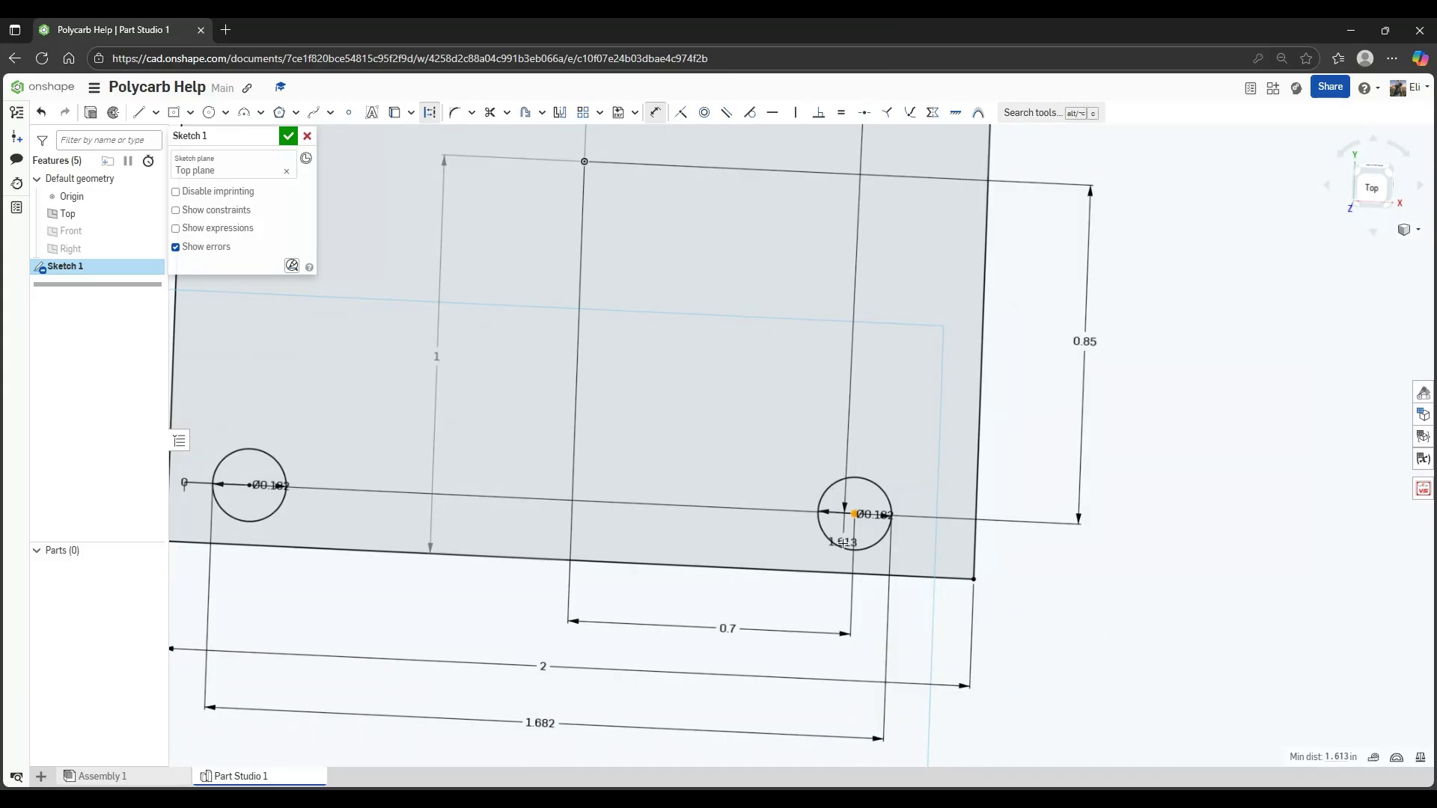
{"action": "key", "text": "Escape"}
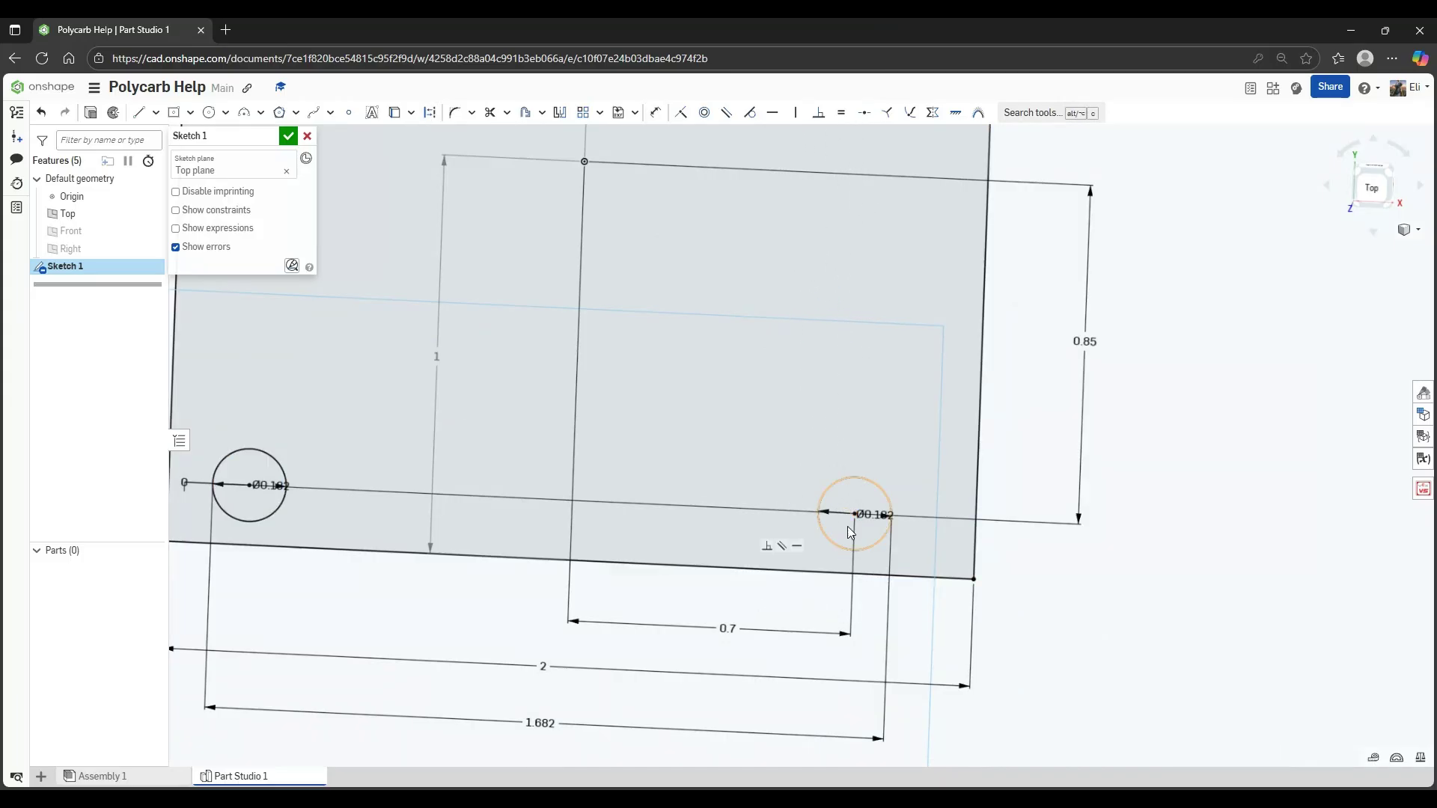
Dimension the horizontal distance from the origin to the upper circle's centre and set it to 0.7 in
{"action": "mouse_move", "coordinate": [828, 393]}
{"action": "middle_mouse_down"}
{"action": "mouse_move", "coordinate": [841, 459]}
{"action": "mouse_move", "coordinate": [865, 482]}
{"action": "middle_mouse_up"}
{"action": "middle_click_drag", "start_coordinate": [849, 379], "coordinate": [857, 709]}
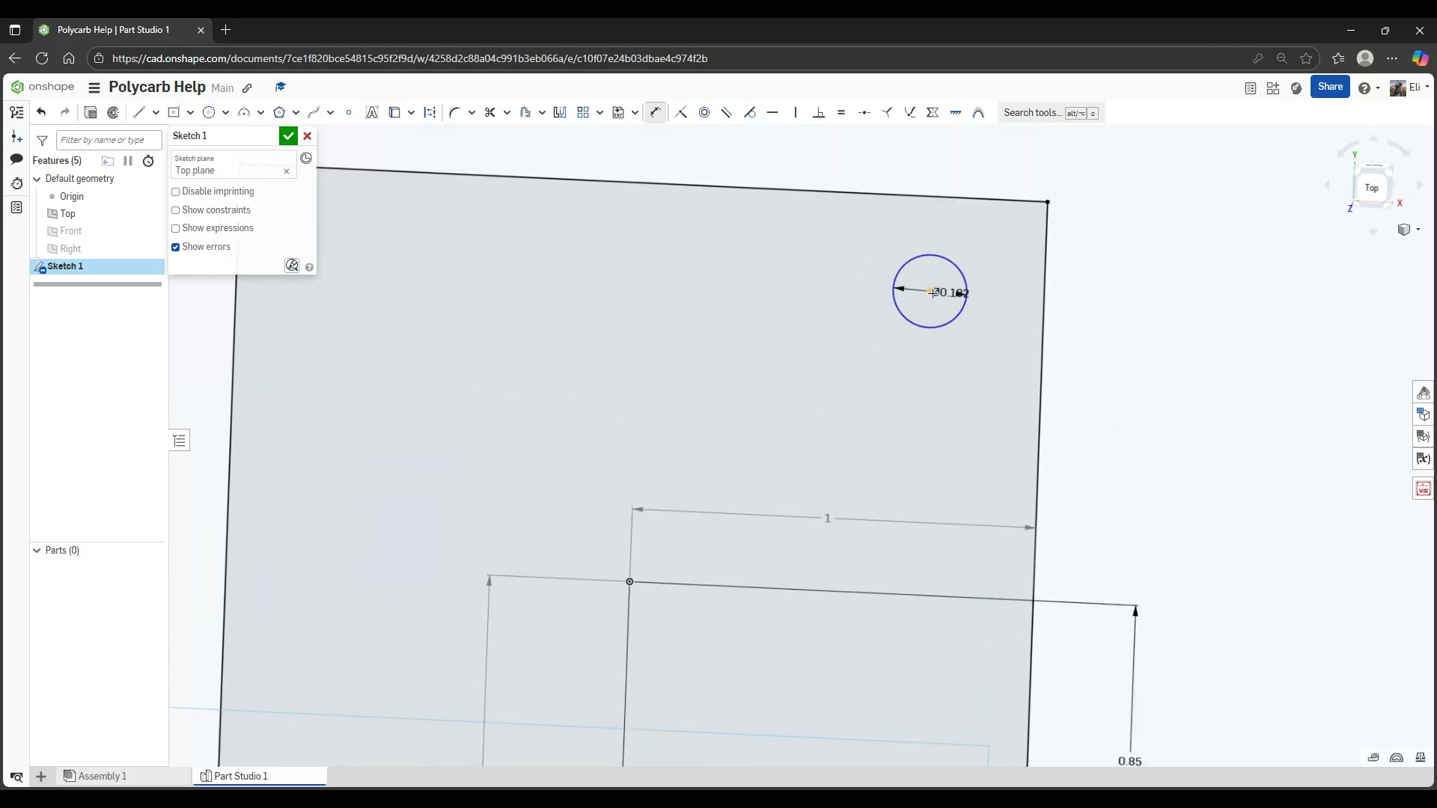
{"action": "key", "text": "d"}
{"action": "left_click", "coordinate": [931, 292]}
{"action": "middle_click_drag", "start_coordinate": [780, 540], "coordinate": [821, 270]}
{"action": "left_click", "coordinate": [672, 313]}
{"action": "middle_click_drag", "start_coordinate": [816, 183], "coordinate": [768, 424]}
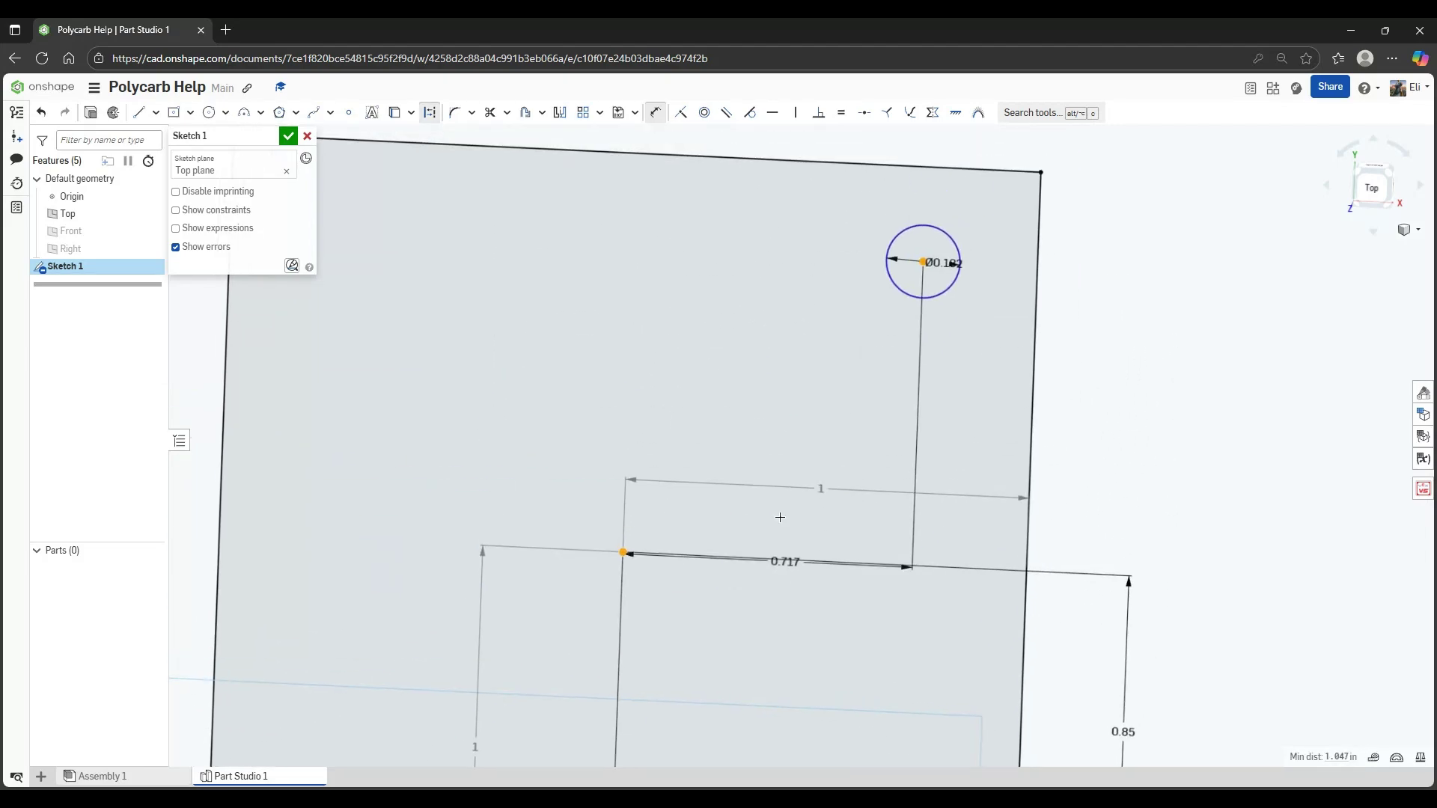
{"action": "left_click", "coordinate": [801, 187]}
{"action": "scroll", "coordinate": [842, 228], "scroll_direction": "down", "scroll_amount": 5}
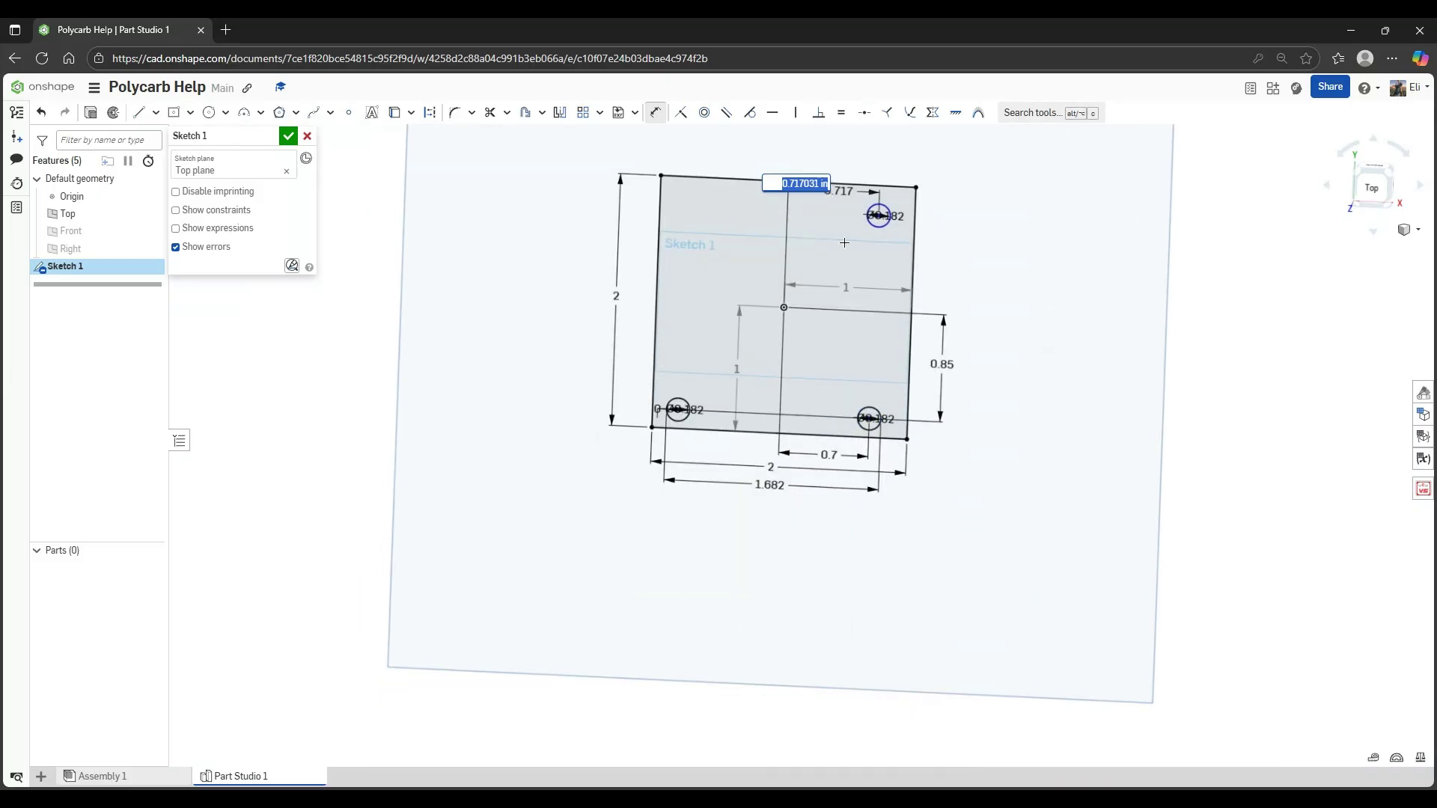
{"action": "scroll", "coordinate": [854, 444], "scroll_direction": "up", "scroll_amount": 2}
{"action": "middle_click_drag", "start_coordinate": [810, 440], "coordinate": [780, 591]}
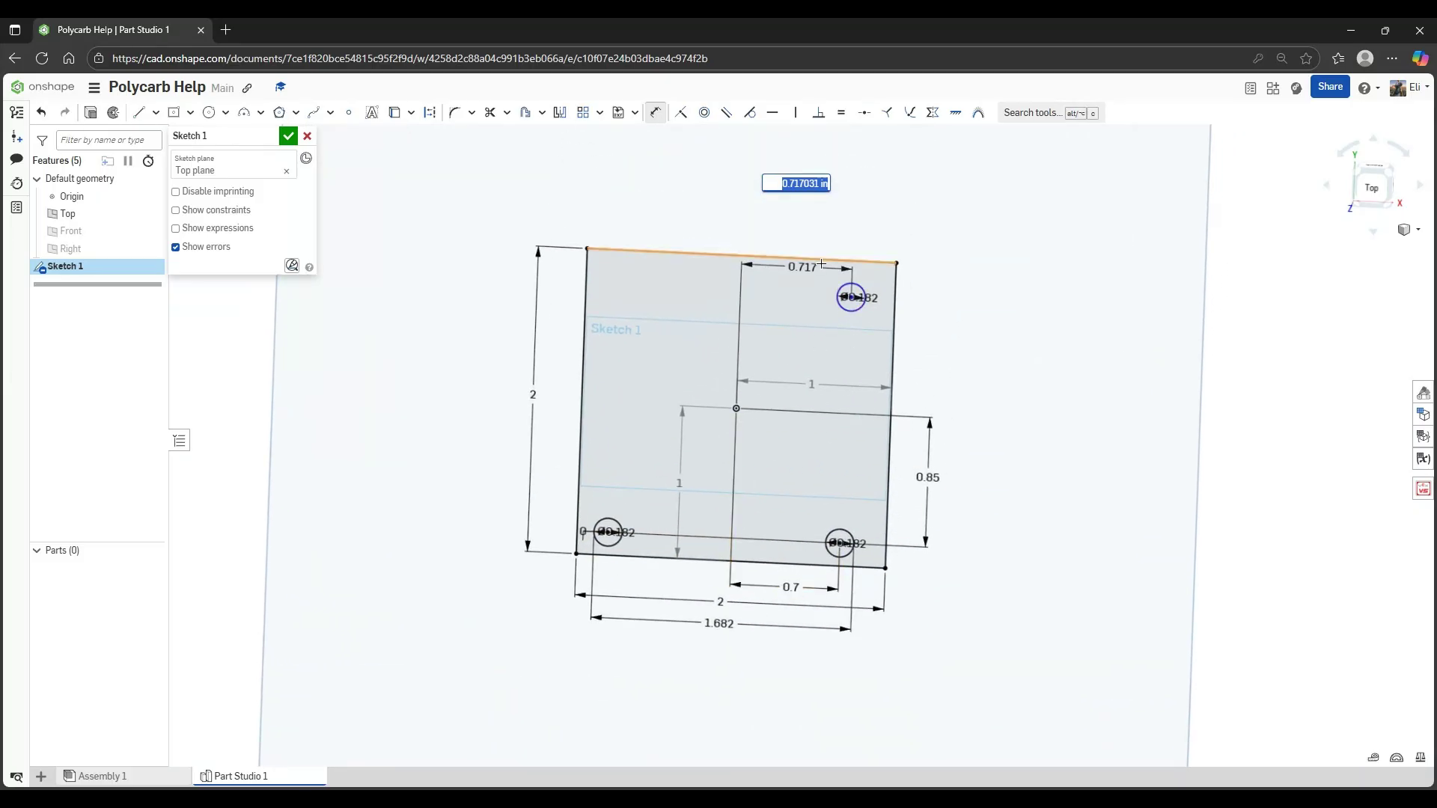
{"action": "key", "text": "Return"}
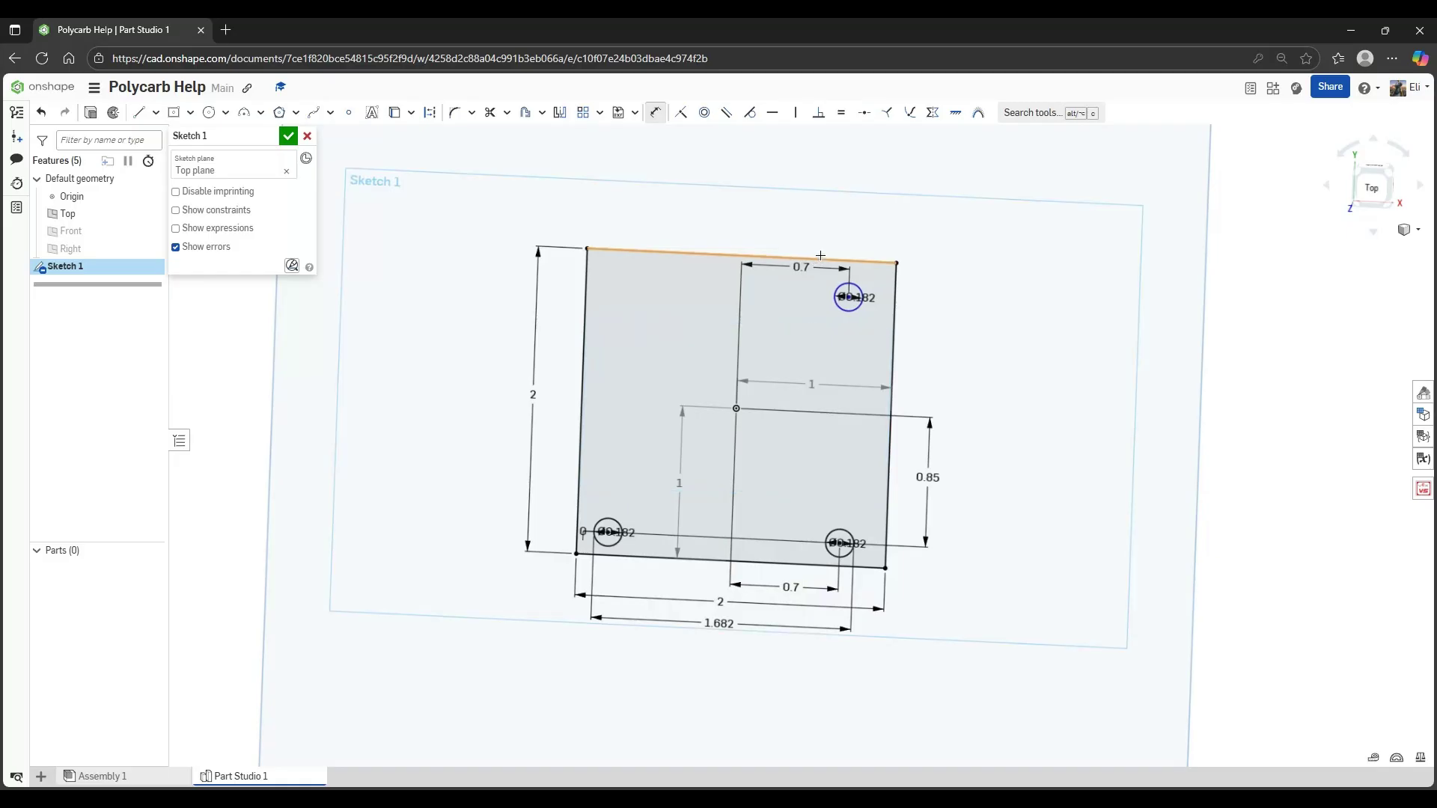
{"action": "right_click_drag", "start_coordinate": [852, 367], "coordinate": [857, 366]}
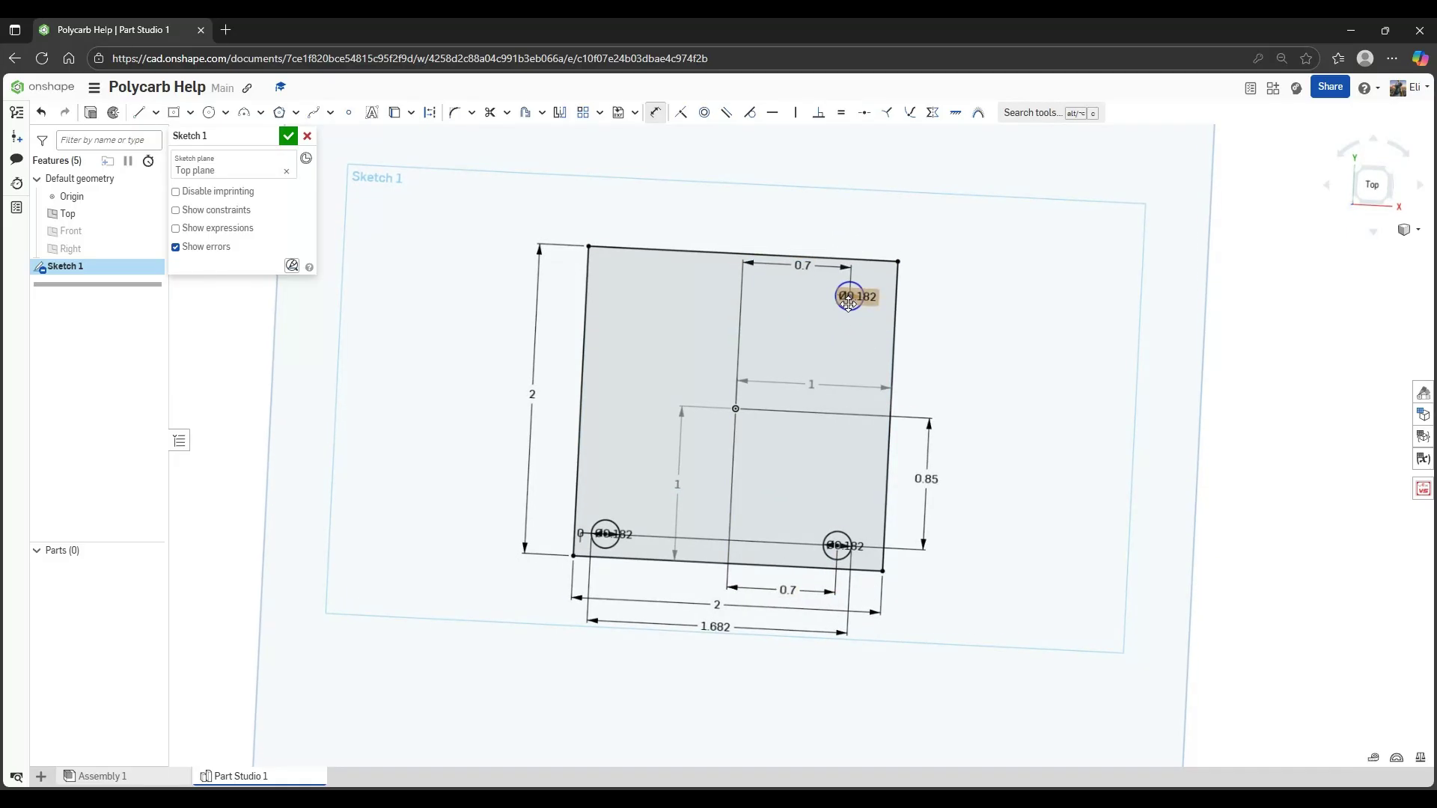
{"action": "right_click_drag", "start_coordinate": [851, 307], "coordinate": [804, 407]}
{"action": "scroll", "coordinate": [818, 464], "scroll_direction": "up", "scroll_amount": 8}
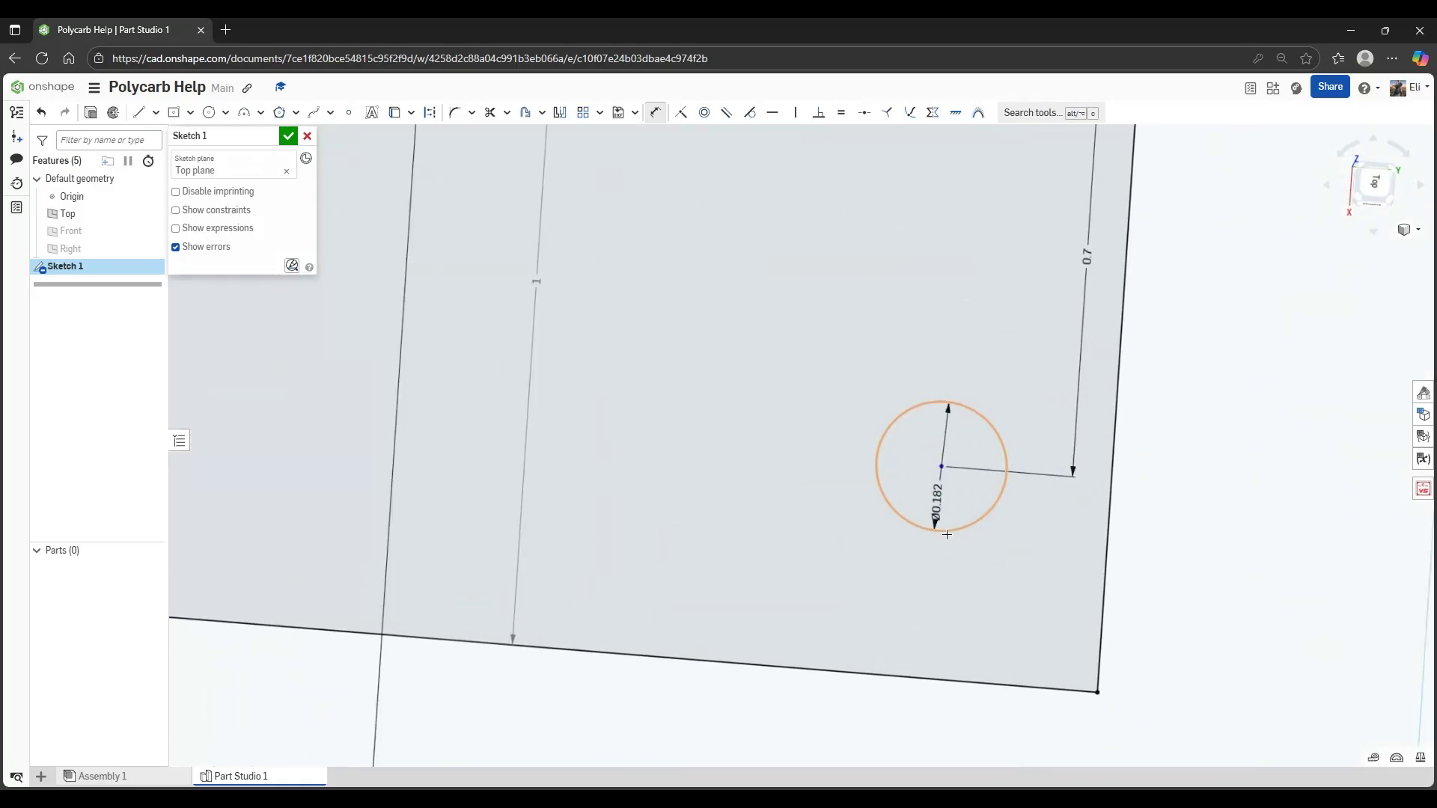
{"action": "scroll", "coordinate": [934, 535], "scroll_direction": "down", "scroll_amount": 5}
{"action": "middle_click_drag", "start_coordinate": [674, 497], "coordinate": [1030, 514]}
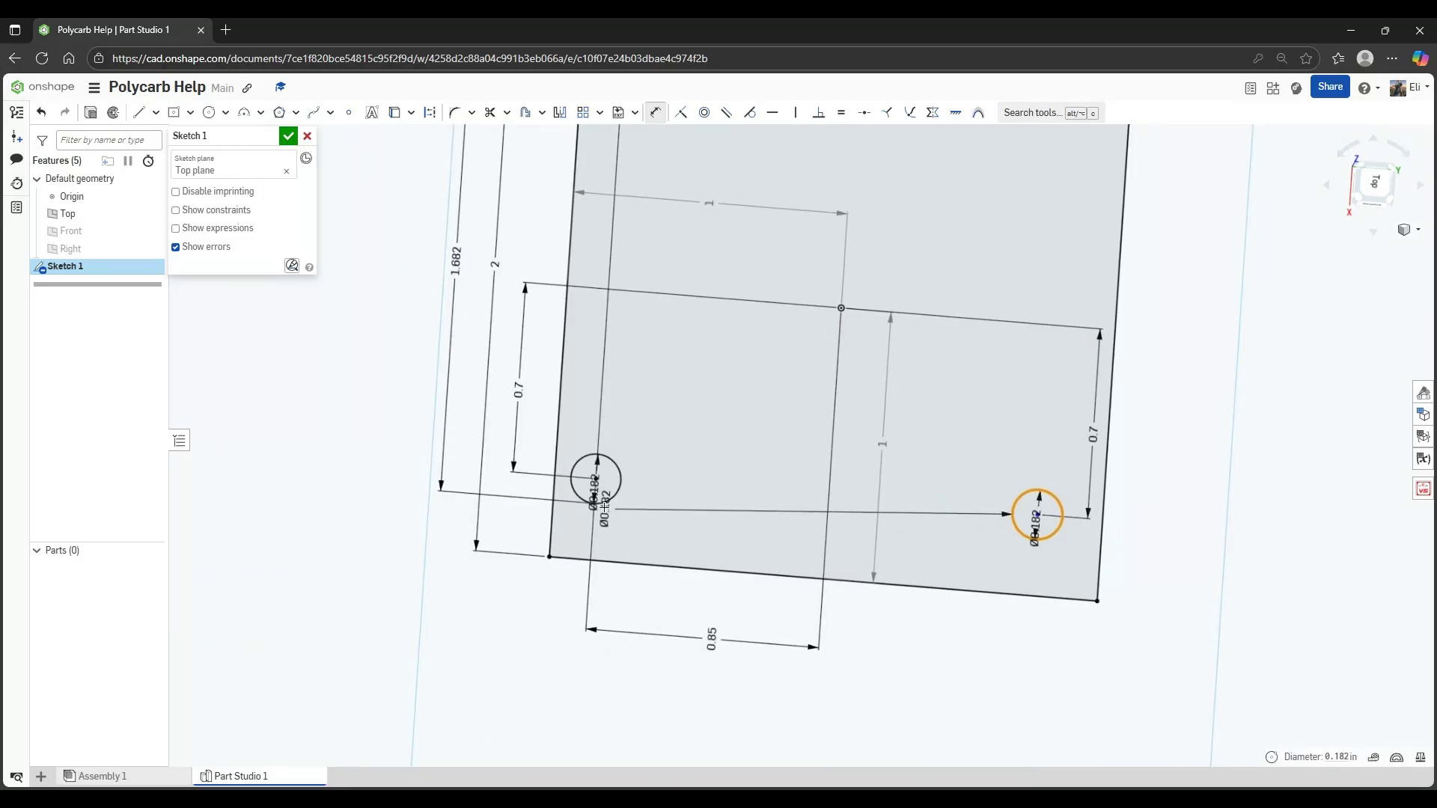
{"action": "scroll", "coordinate": [595, 509], "scroll_direction": "up", "scroll_amount": 5}
{"action": "middle_click_drag", "start_coordinate": [879, 475], "coordinate": [422, 510]}
{"action": "key", "text": "Escape"}
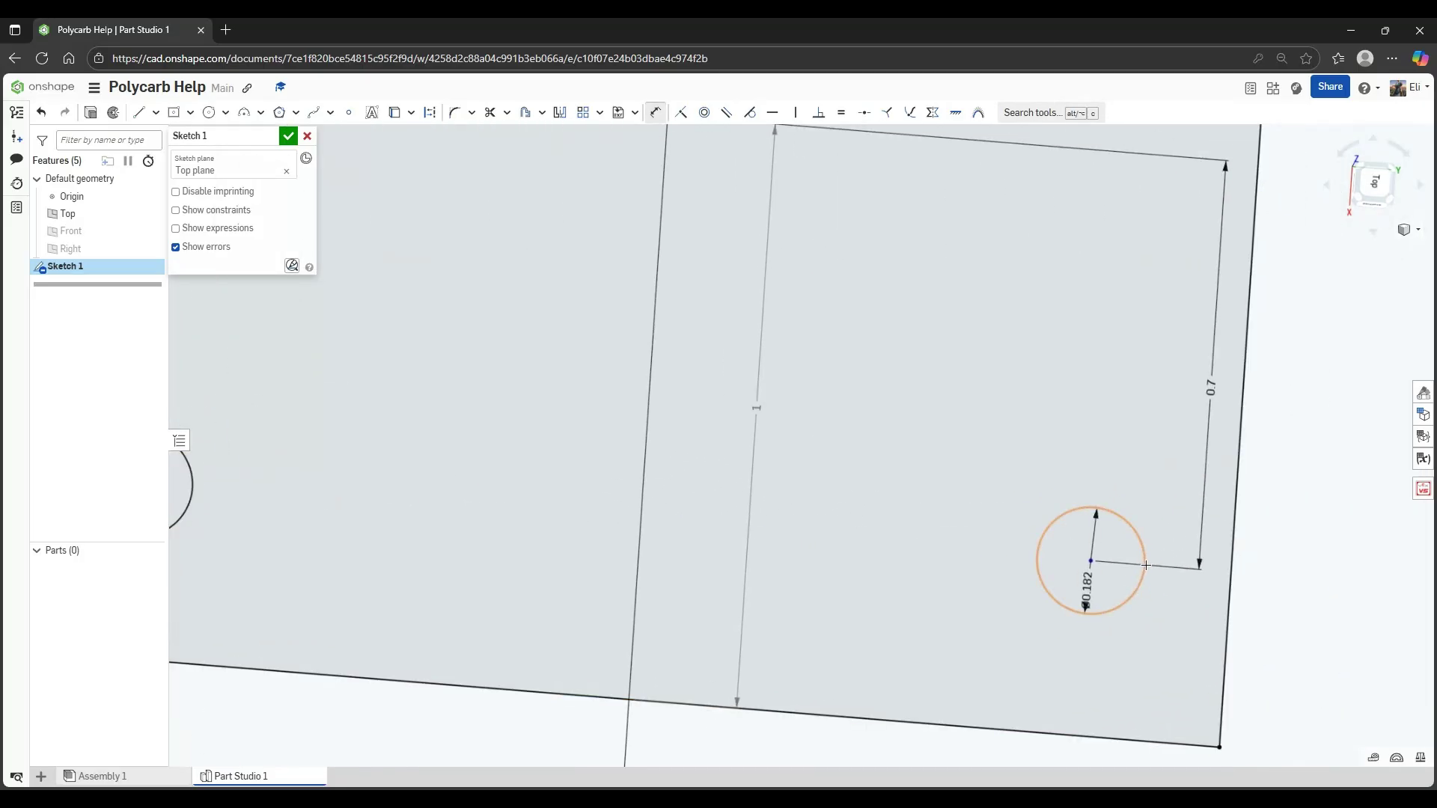
Dimension the distance between the outer edges of the upper circle and the circle directly below it
{"action": "scroll", "coordinate": [885, 565], "scroll_direction": "down", "scroll_amount": 5}
{"action": "scroll", "coordinate": [801, 513], "scroll_direction": "up", "scroll_amount": 6}
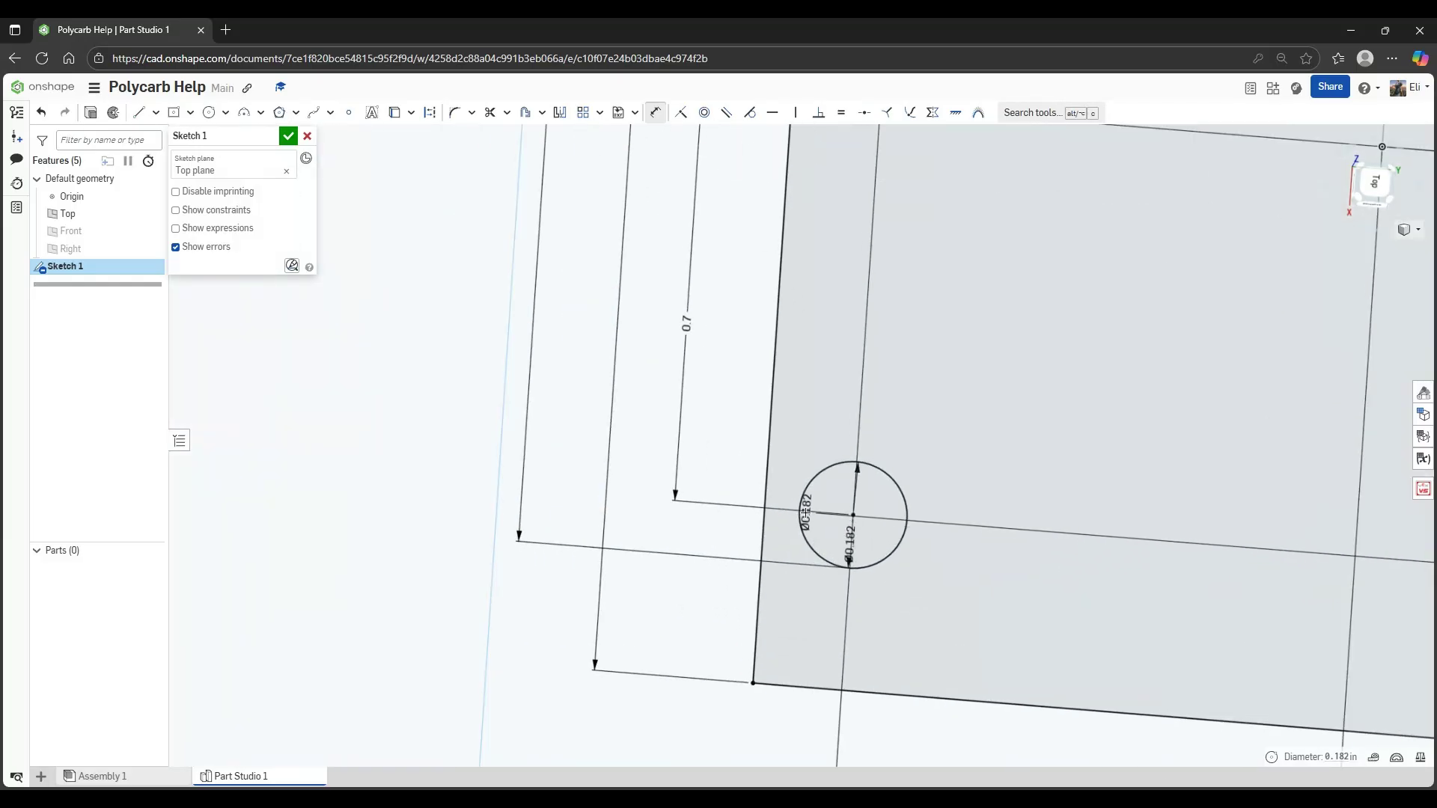
{"action": "left_click", "coordinate": [801, 512]}
{"action": "scroll", "coordinate": [1022, 542], "scroll_direction": "down", "scroll_amount": 4}
{"action": "middle_click_drag", "start_coordinate": [1119, 577], "coordinate": [896, 472]}
{"action": "left_click", "coordinate": [1007, 599]}
In Assembly 1, measure between the far faces of an edge-row hole in the horizontal C-channel and a hole in the vertical C-channel
{"action": "left_click", "coordinate": [160, 781]}
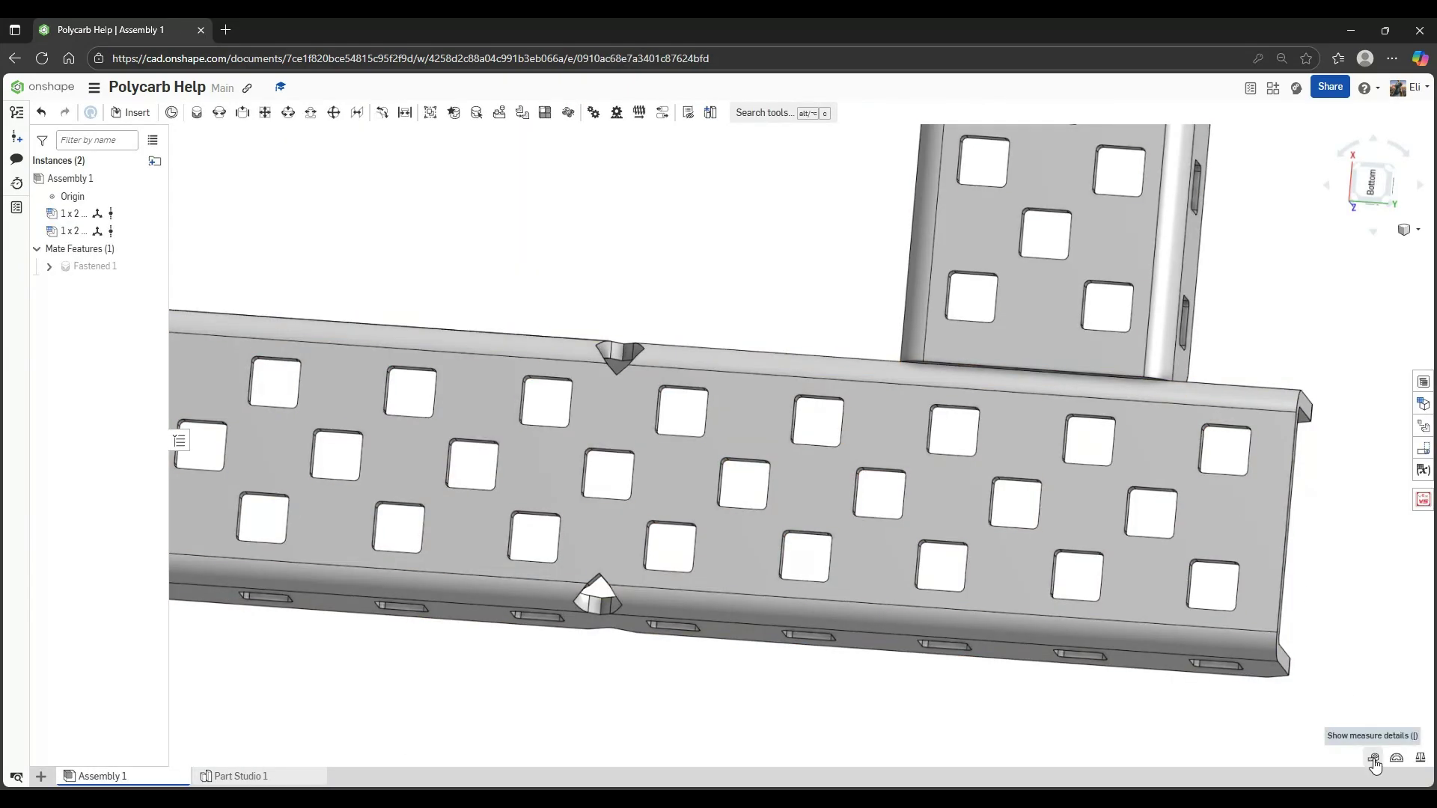
{"action": "left_click", "coordinate": [1376, 761]}
{"action": "scroll", "coordinate": [1013, 610], "scroll_direction": "up", "scroll_amount": 5}
{"action": "right_click_drag", "start_coordinate": [1014, 609], "coordinate": [959, 614]}
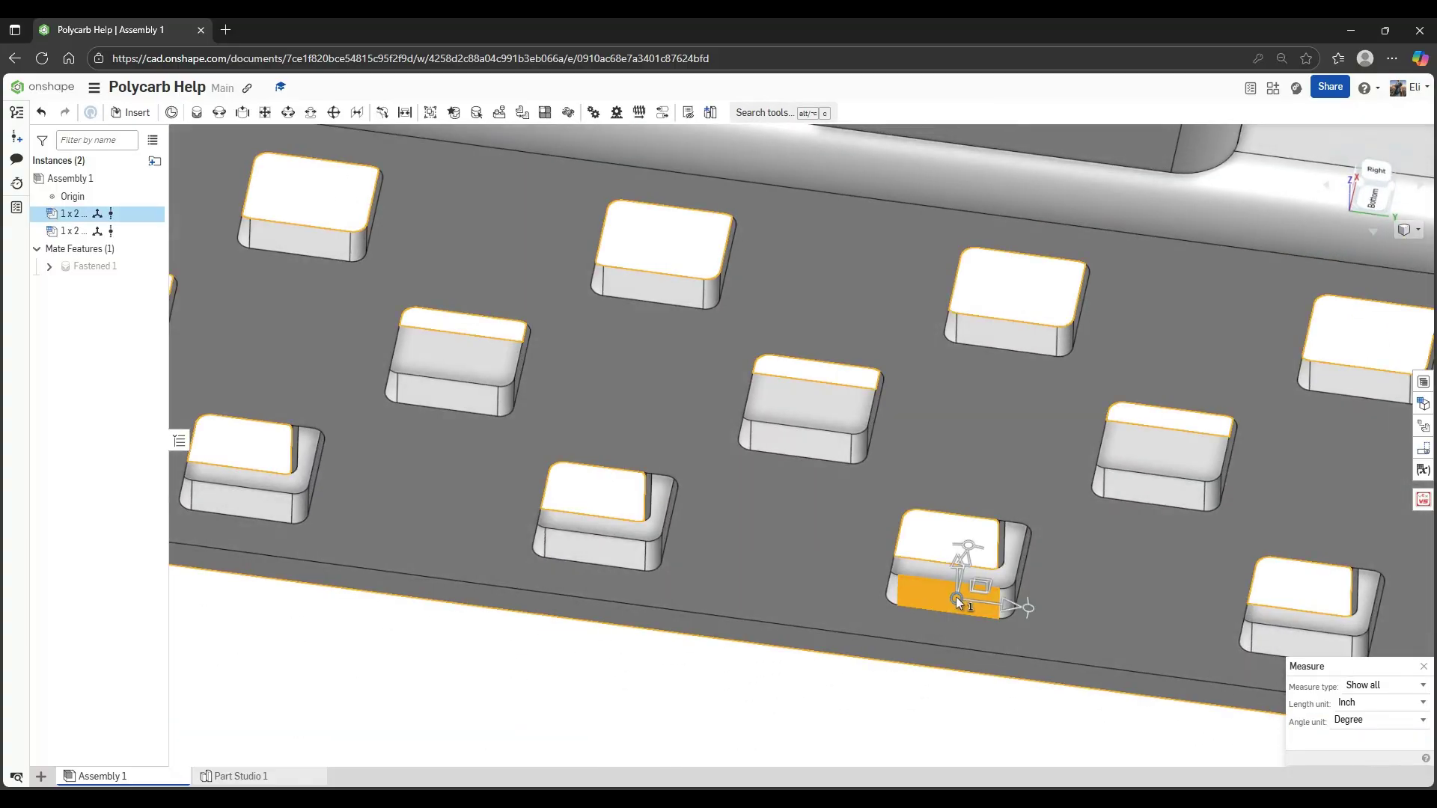
{"action": "scroll", "coordinate": [960, 596], "scroll_direction": "down", "scroll_amount": 5}
{"action": "middle_click_drag", "start_coordinate": [991, 462], "coordinate": [946, 693]}
{"action": "scroll", "coordinate": [1011, 427], "scroll_direction": "up", "scroll_amount": 1}
{"action": "right_click_drag", "start_coordinate": [1014, 423], "coordinate": [1027, 335]}
{"action": "scroll", "coordinate": [974, 482], "scroll_direction": "up", "scroll_amount": 5}
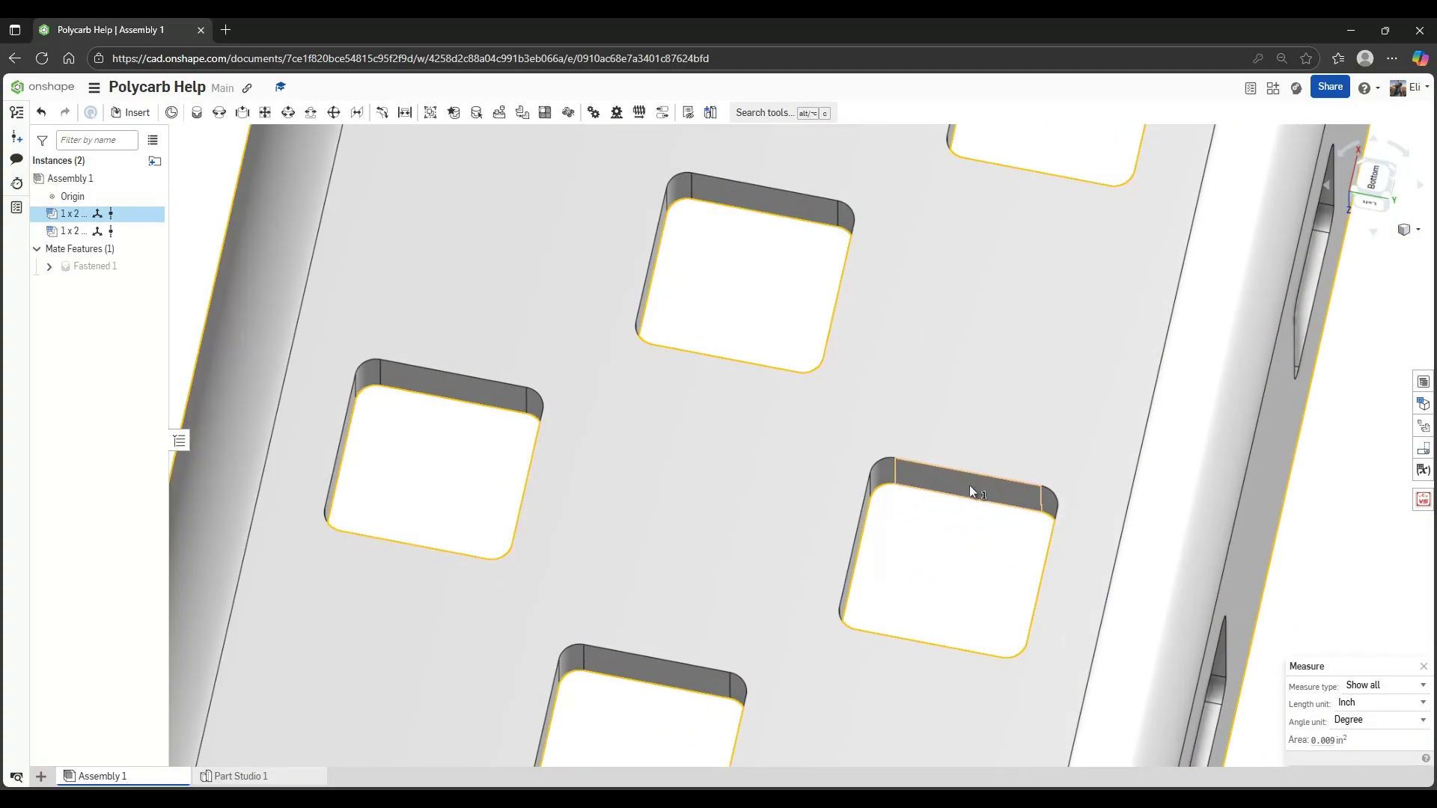
{"action": "left_click", "coordinate": [968, 486]}
{"action": "scroll", "coordinate": [985, 461], "scroll_direction": "down", "scroll_amount": 5}
{"action": "mouse_move", "coordinate": [991, 433]}
{"action": "right_mouse_down"}
{"action": "mouse_move", "coordinate": [1009, 387]}
{"action": "mouse_move", "coordinate": [996, 451]}
{"action": "right_mouse_up"}
In Part Studio 1, set the outer-edge distance between the upper circle and the one below it to 1.682 in and finish the sketch
{"action": "left_click", "coordinate": [253, 778]}
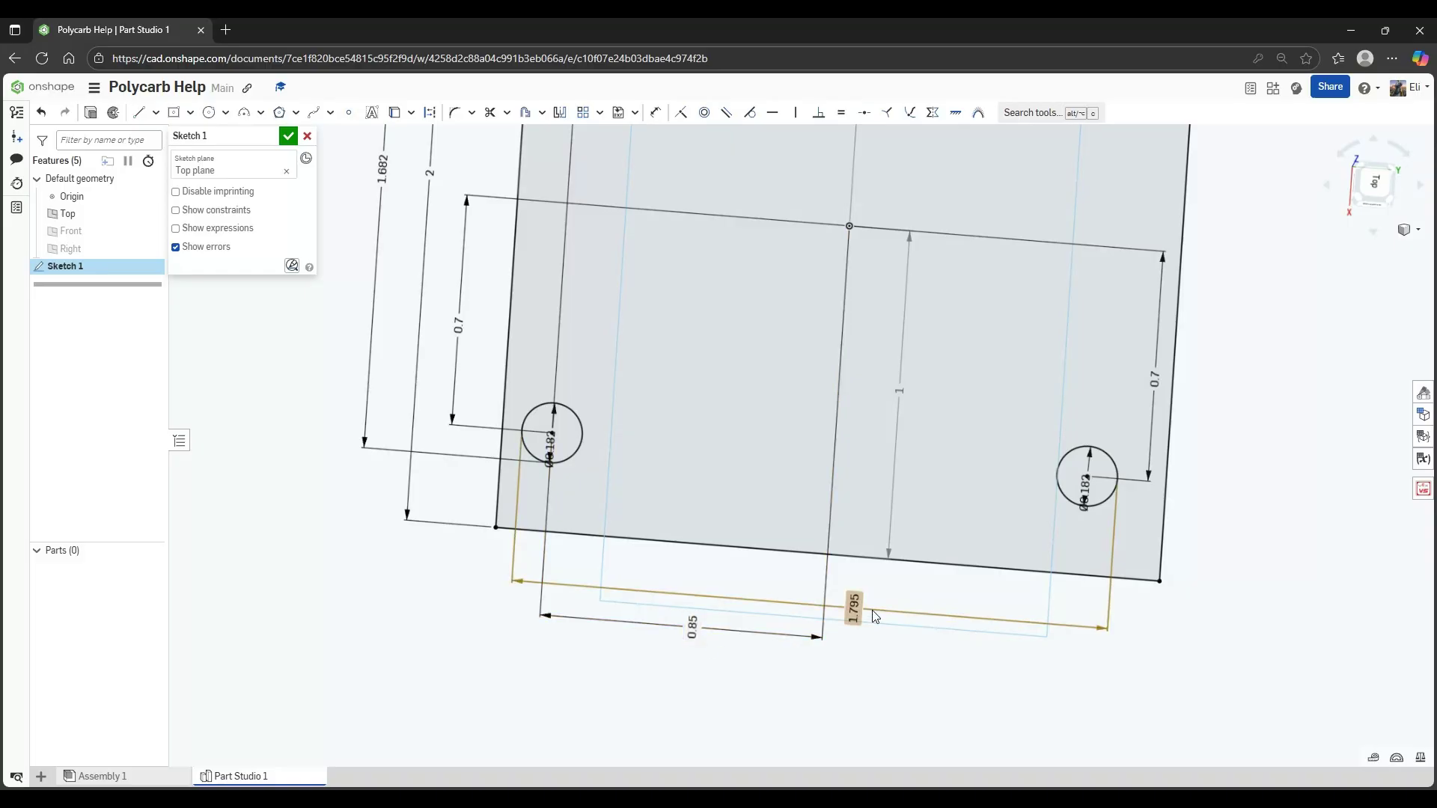
{"action": "double_click", "coordinate": [858, 610]}
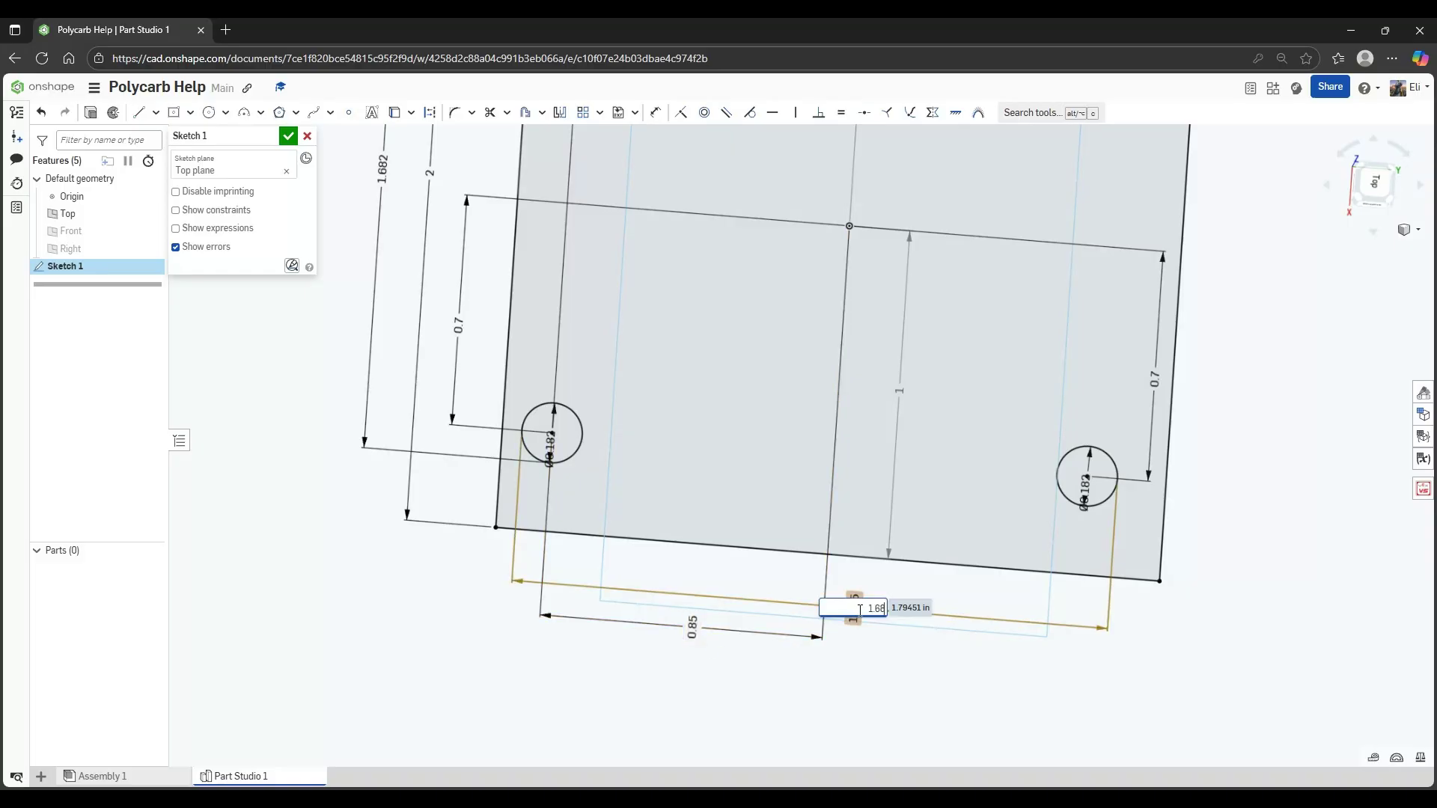
{"action": "key", "text": "Return"}
{"action": "scroll", "coordinate": [962, 524], "scroll_direction": "down", "scroll_amount": 6}
{"action": "mouse_move", "coordinate": [964, 517]}
{"action": "right_mouse_down"}
{"action": "mouse_move", "coordinate": [969, 460]}
{"action": "mouse_move", "coordinate": [1118, 510]}
{"action": "mouse_move", "coordinate": [1098, 563]}
{"action": "right_mouse_up"}
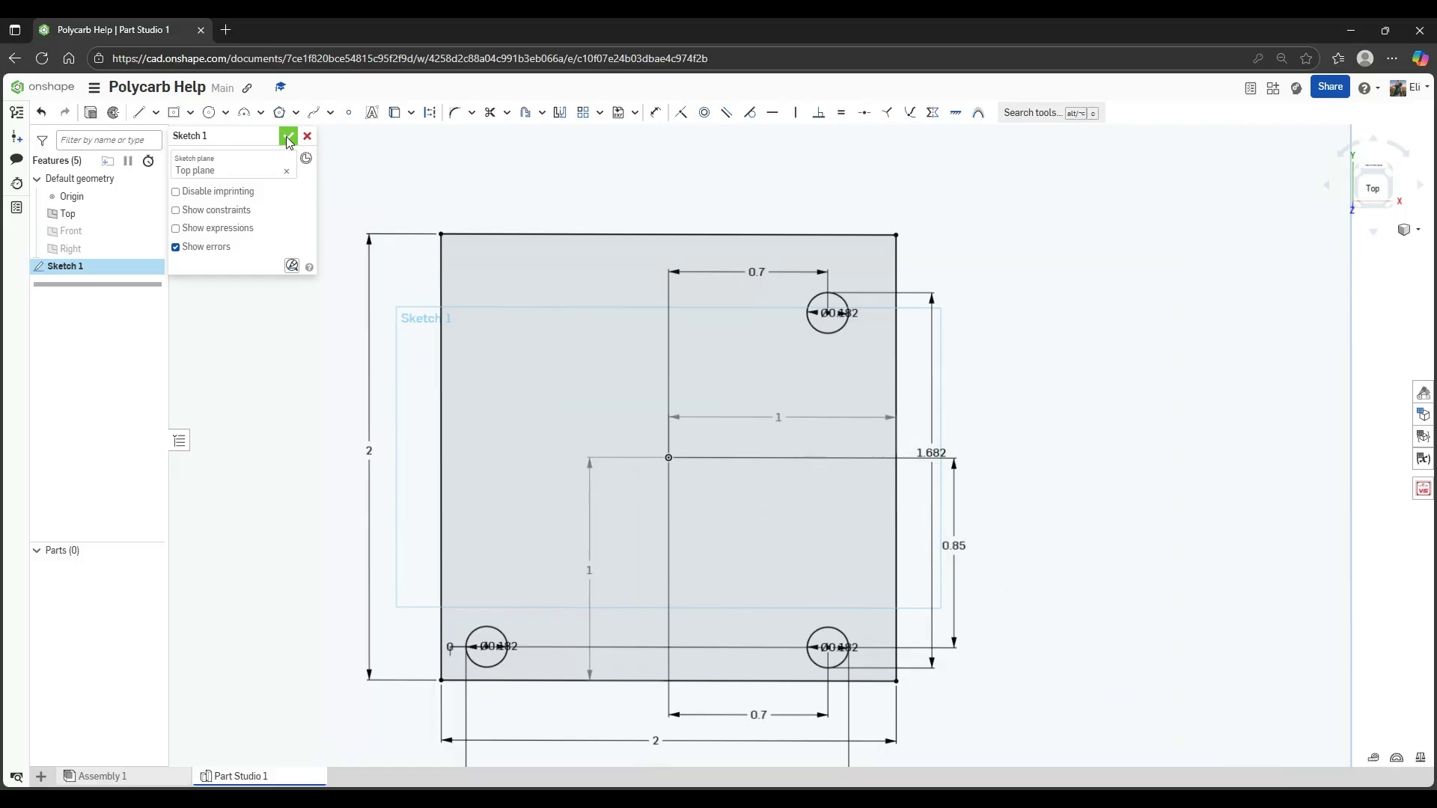
{"action": "left_click", "coordinate": [288, 137]}
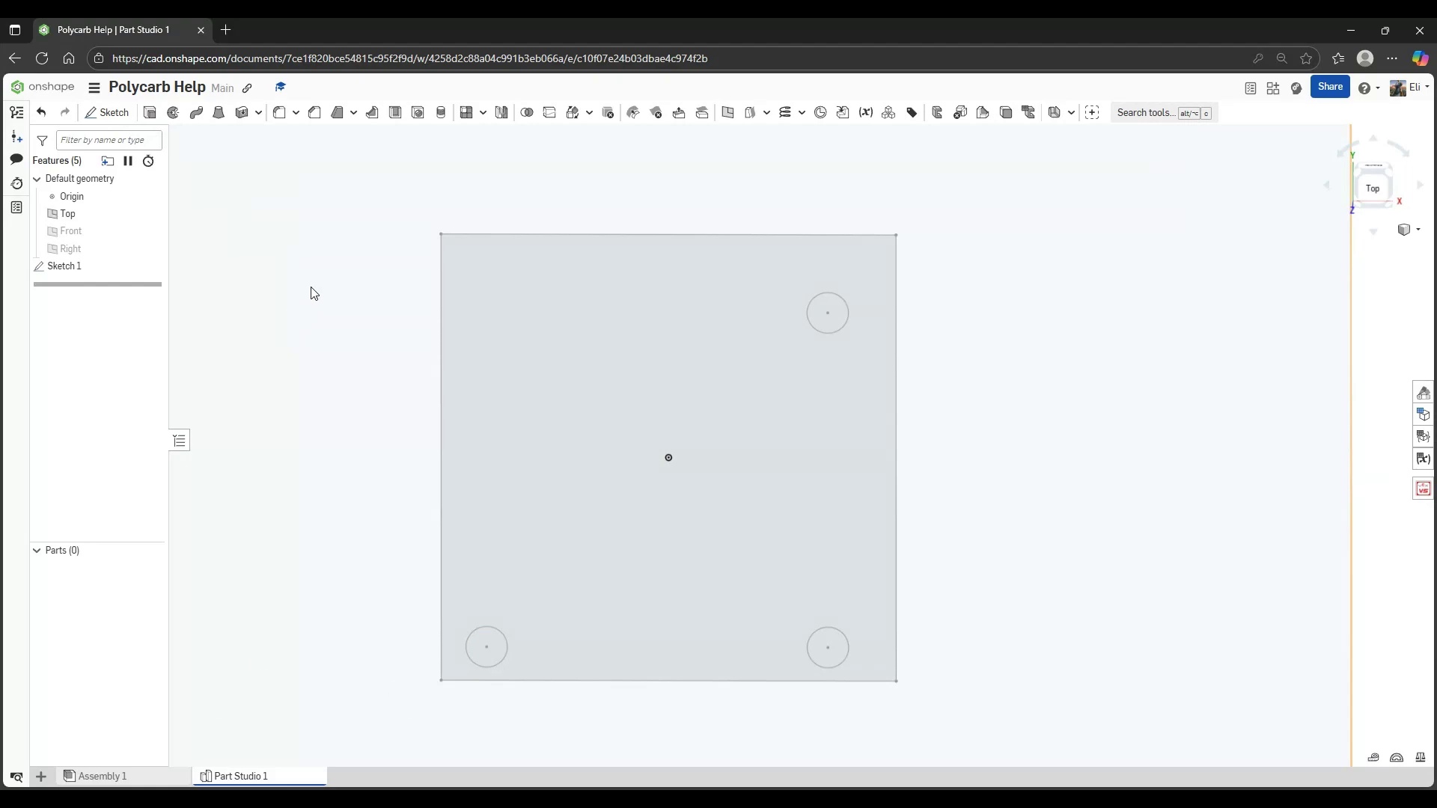
Extrude the square sketch region with its three holes as a new solid with a blind depth of 0.07 in
{"action": "key", "text": "shift+e"}
{"action": "left_click", "coordinate": [550, 318]}
{"action": "right_click_drag", "start_coordinate": [551, 317], "coordinate": [714, 471]}
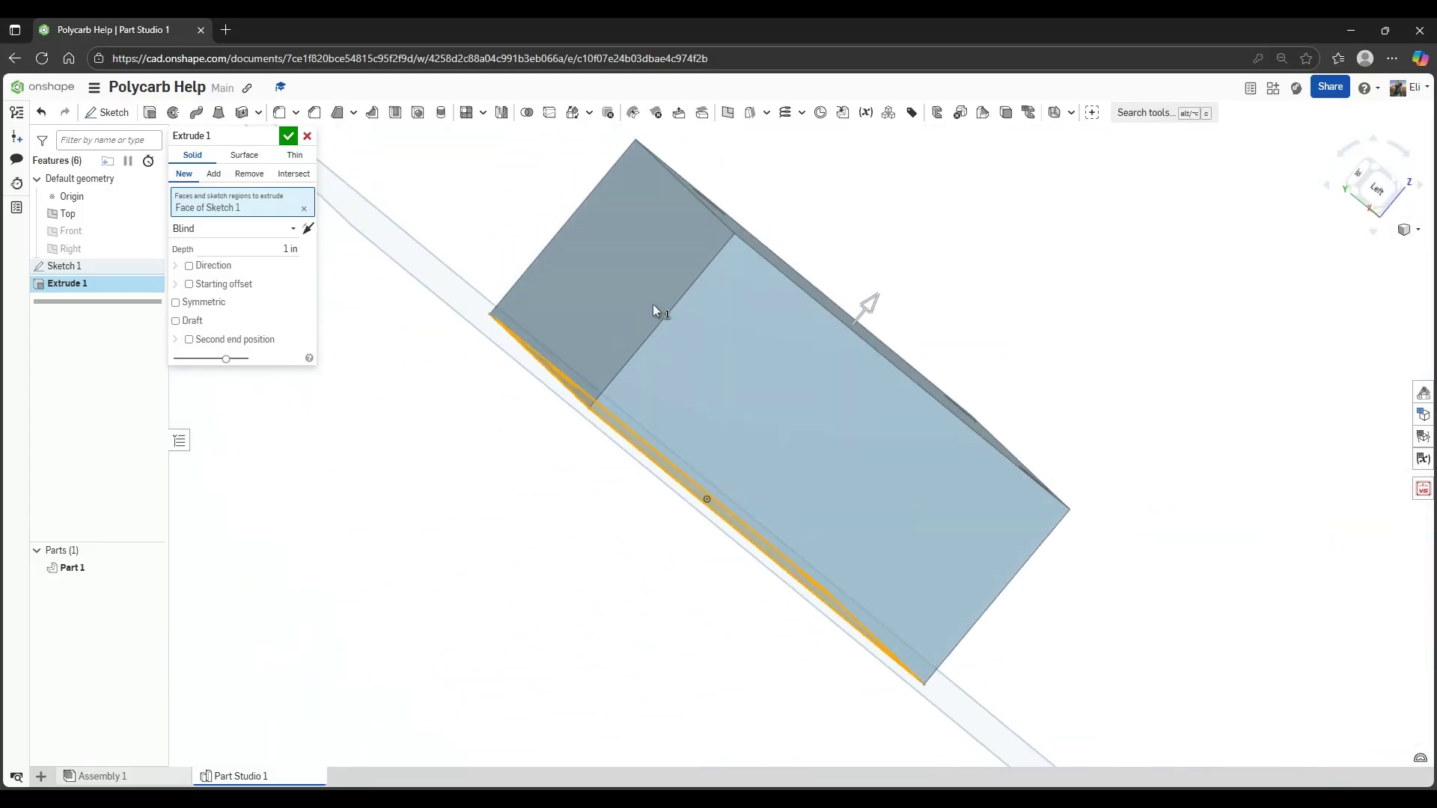
{"action": "right_click_drag", "start_coordinate": [653, 303], "coordinate": [516, 338]}
{"action": "scroll", "coordinate": [636, 289], "scroll_direction": "down", "scroll_amount": 3}
{"action": "left_click", "coordinate": [290, 250]}
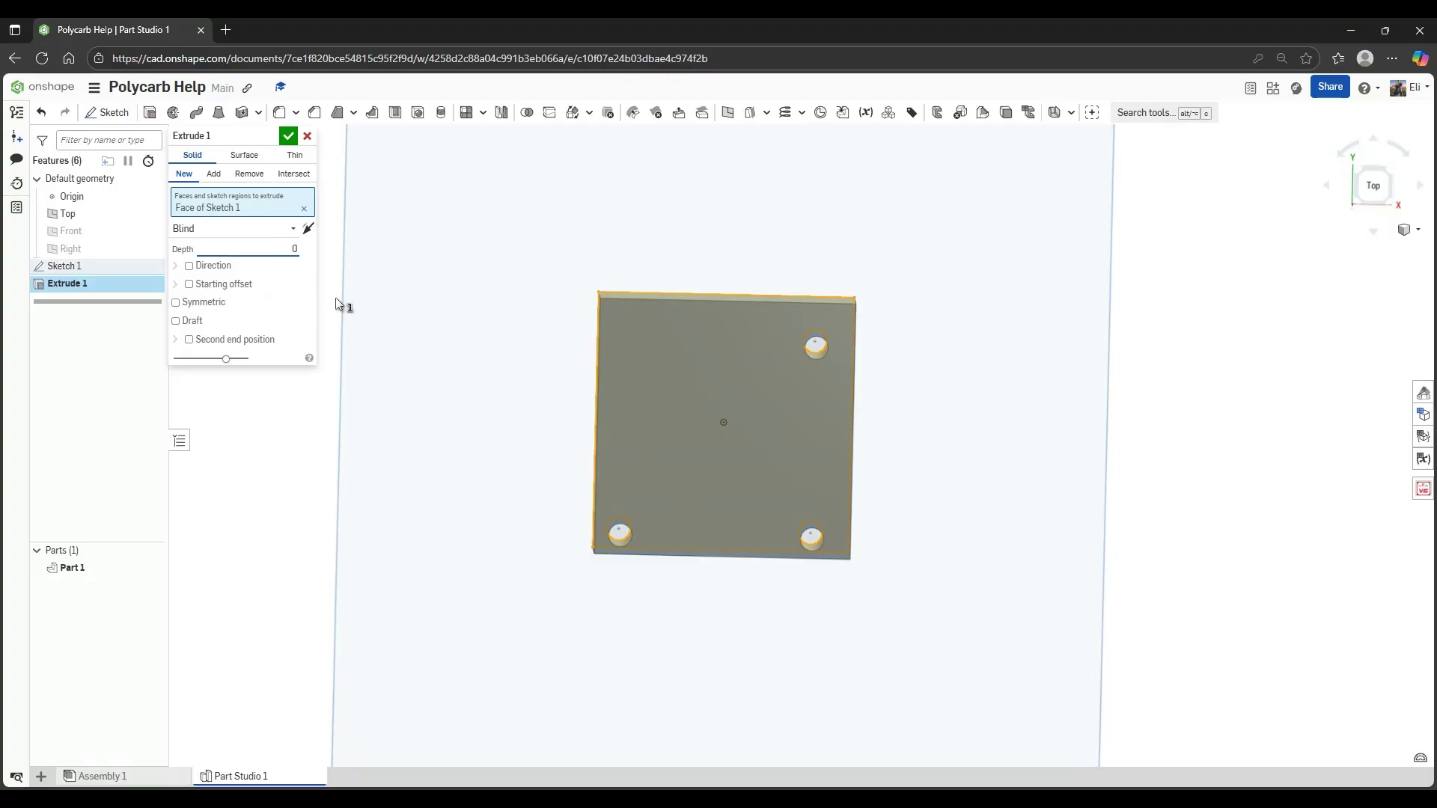
{"action": "type", "text": "0.07"}
{"action": "left_click", "coordinate": [289, 138]}
{"action": "mouse_move", "coordinate": [712, 464]}
{"action": "right_mouse_down"}
{"action": "mouse_move", "coordinate": [692, 391]}
{"action": "mouse_move", "coordinate": [719, 407]}
{"action": "mouse_move", "coordinate": [696, 460]}
{"action": "right_mouse_up"}
In Assembly 1, insert Part 1 from Part Studio 1 in the open space above the horizontal C-channel
{"action": "left_click", "coordinate": [139, 779]}
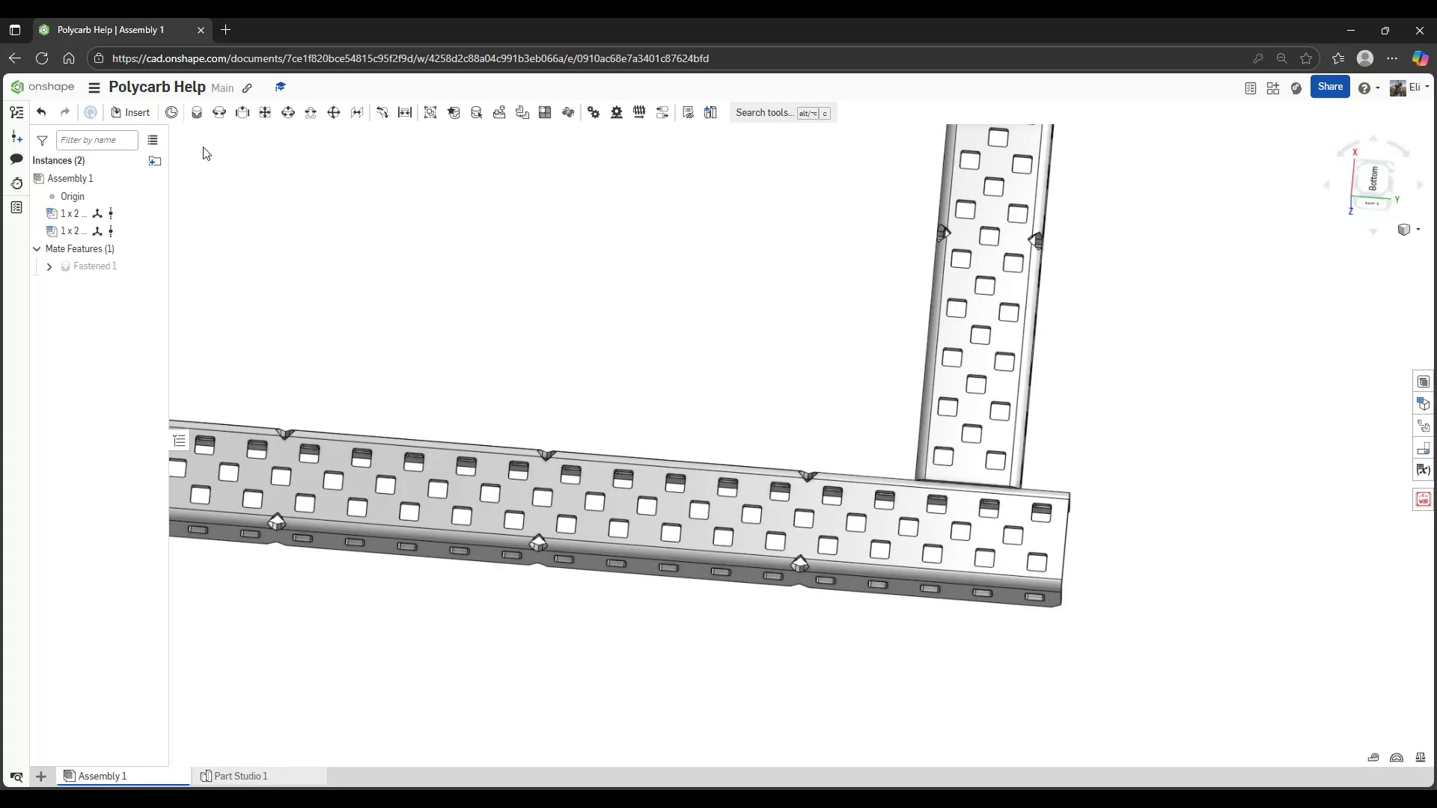
{"action": "left_click", "coordinate": [132, 112]}
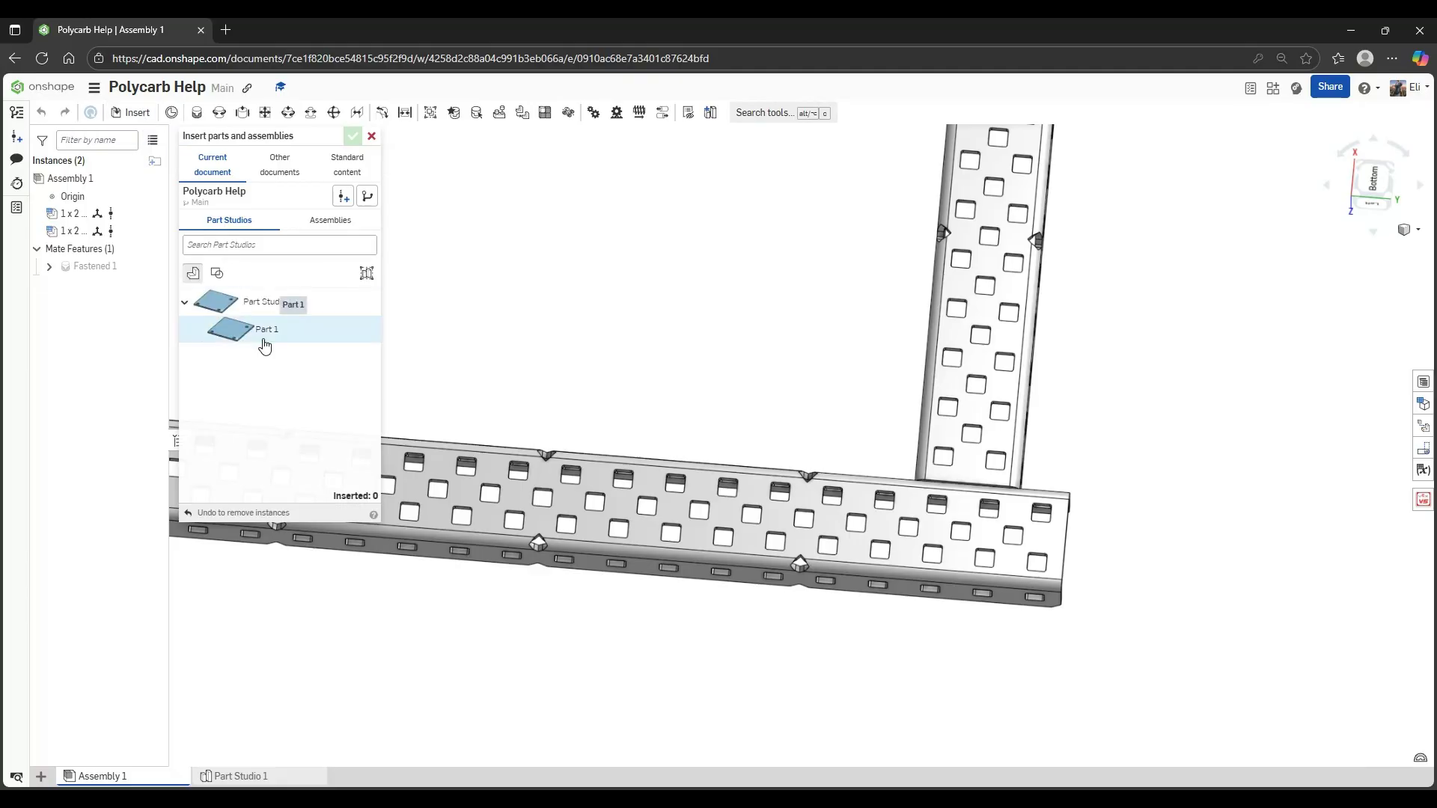
{"action": "left_click", "coordinate": [264, 330]}
{"action": "left_click", "coordinate": [708, 334]}
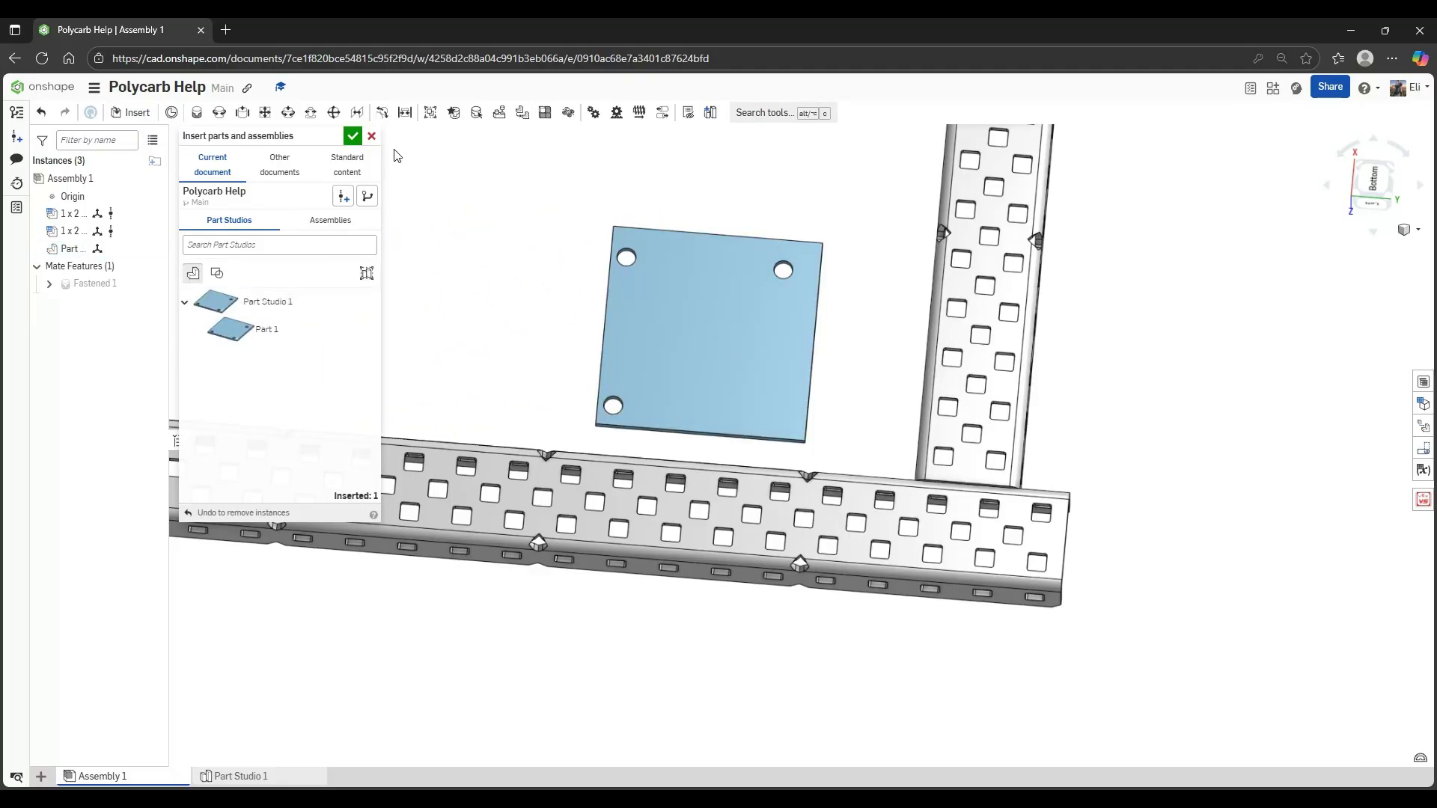
{"action": "left_click", "coordinate": [352, 135]}
Apply a Fastened mate between the plate's upper-left hole and the second-to-last lower-row hole of the horizontal C-channel
{"action": "middle_click_drag", "start_coordinate": [654, 275], "coordinate": [701, 375]}
{"action": "scroll", "coordinate": [769, 428], "scroll_direction": "up", "scroll_amount": 5}
{"action": "key", "text": "f"}
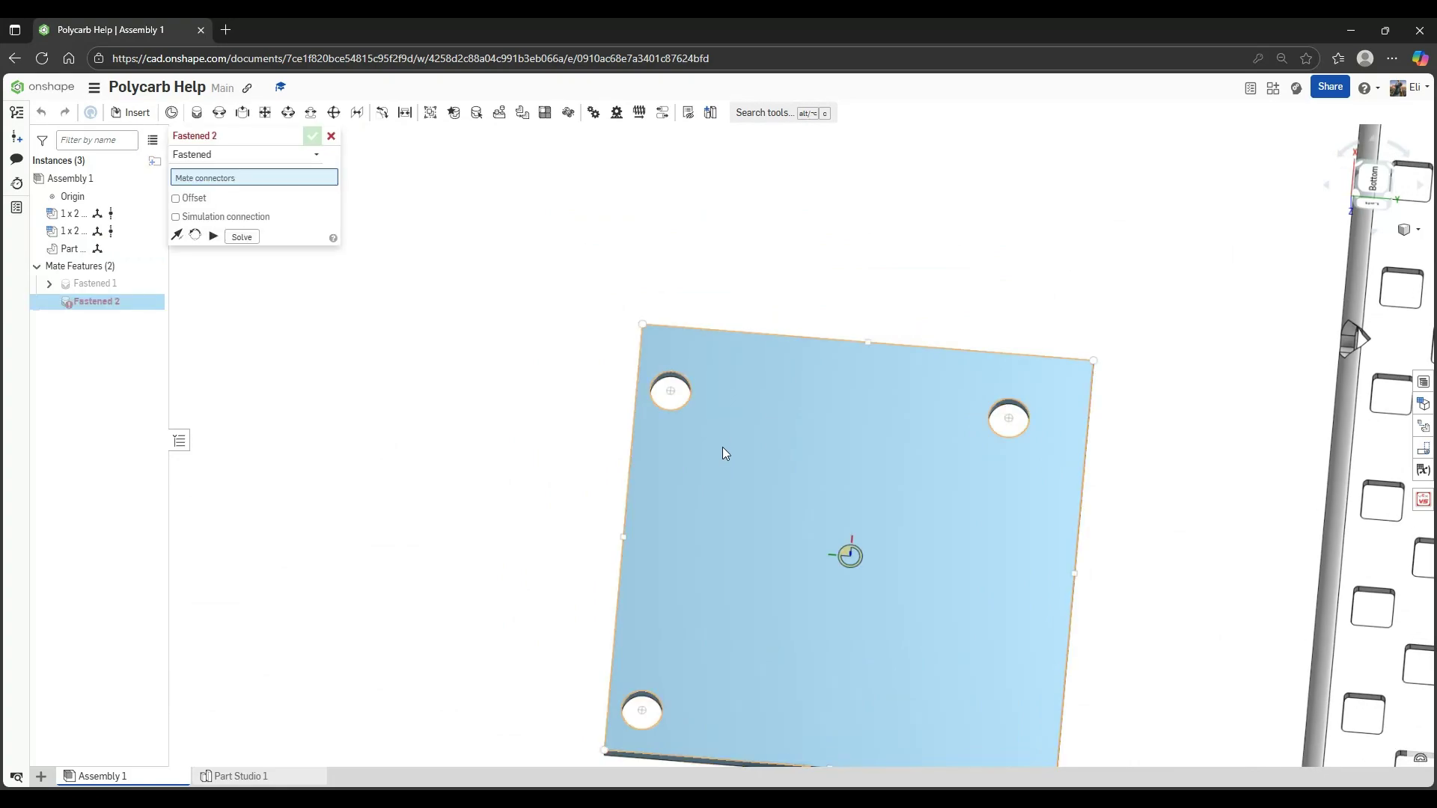
{"action": "left_click", "coordinate": [670, 392]}
{"action": "scroll", "coordinate": [850, 502], "scroll_direction": "down", "scroll_amount": 5}
{"action": "scroll", "coordinate": [726, 409], "scroll_direction": "up", "scroll_amount": 4}
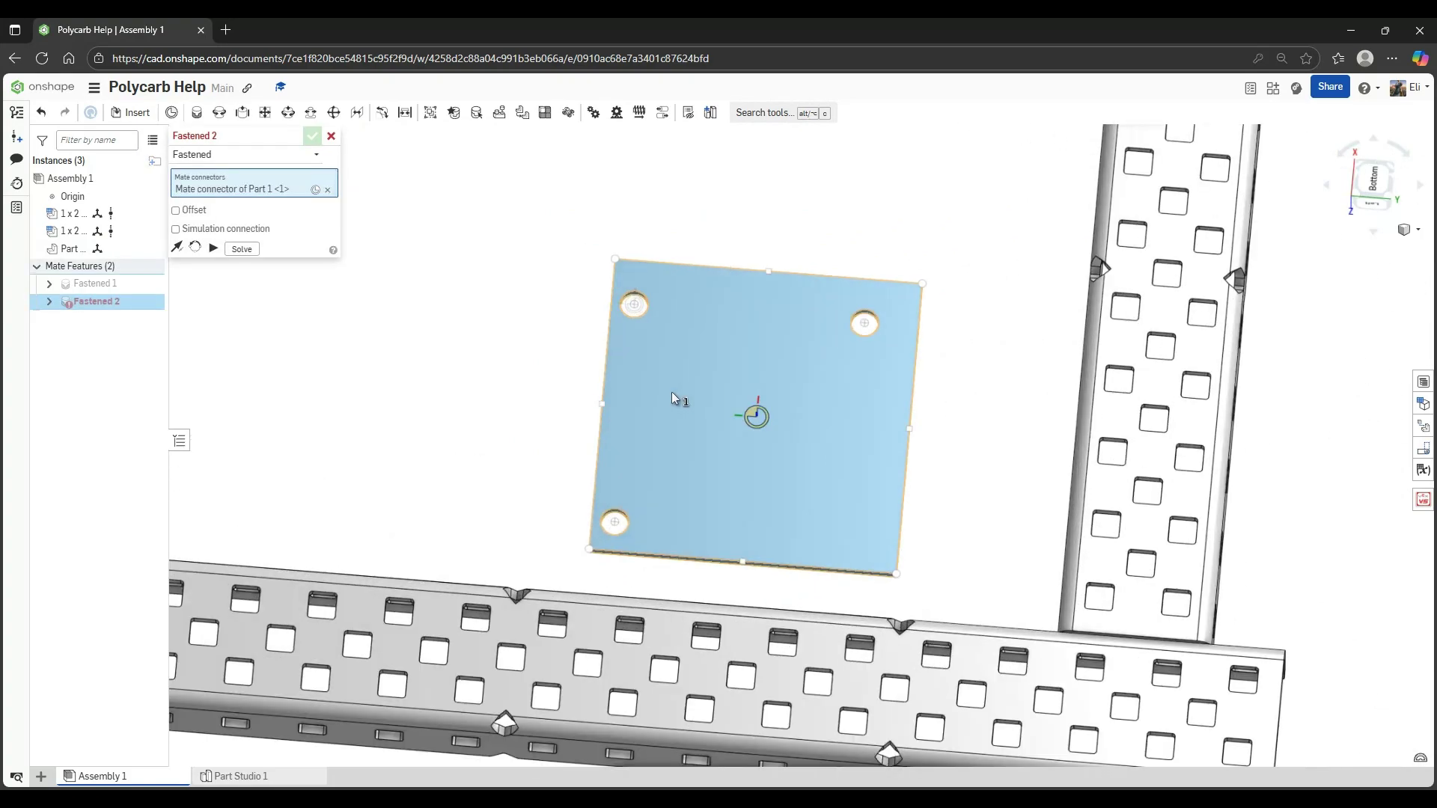
{"action": "scroll", "coordinate": [805, 420], "scroll_direction": "down", "scroll_amount": 1}
{"action": "scroll", "coordinate": [1033, 565], "scroll_direction": "up", "scroll_amount": 4}
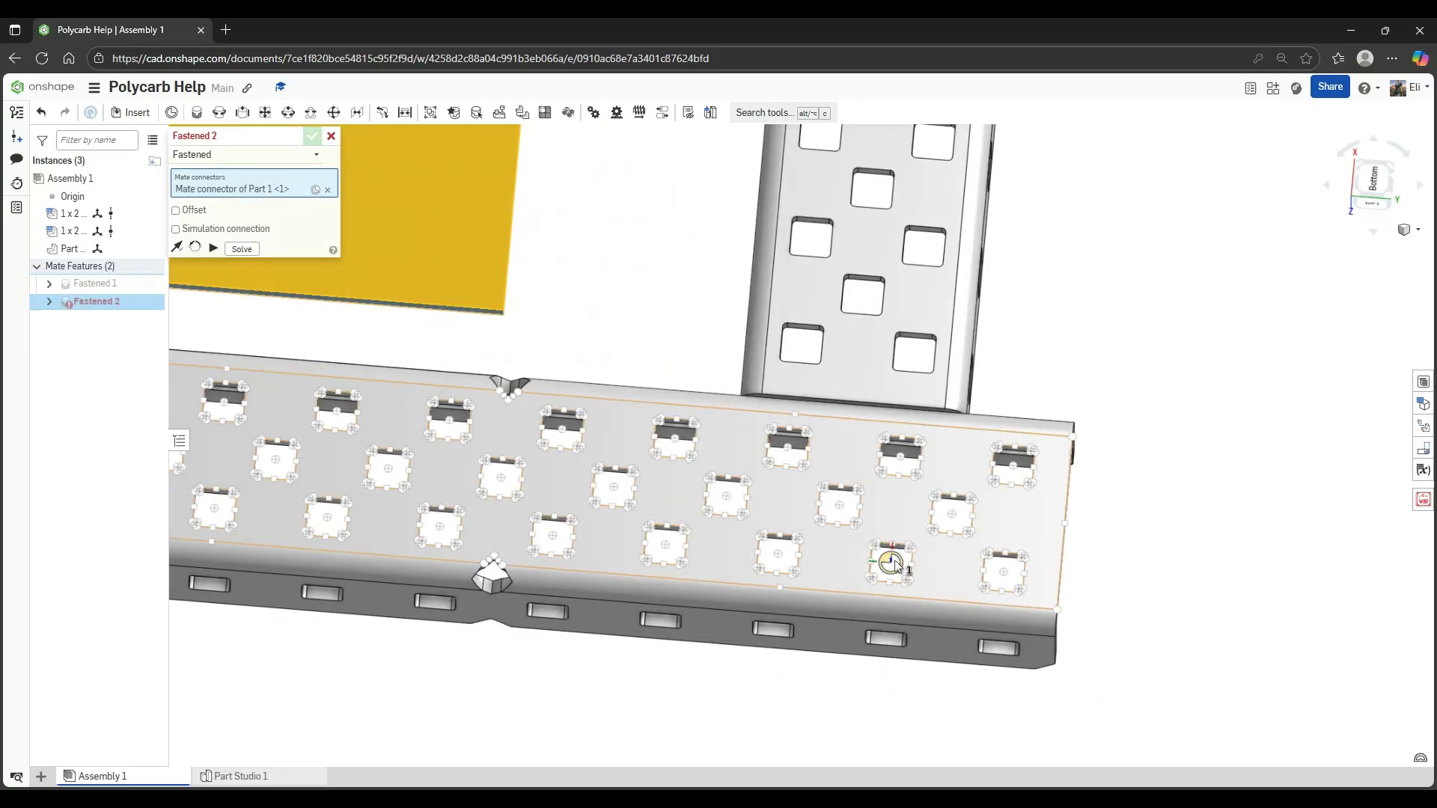
{"action": "left_click", "coordinate": [894, 563]}
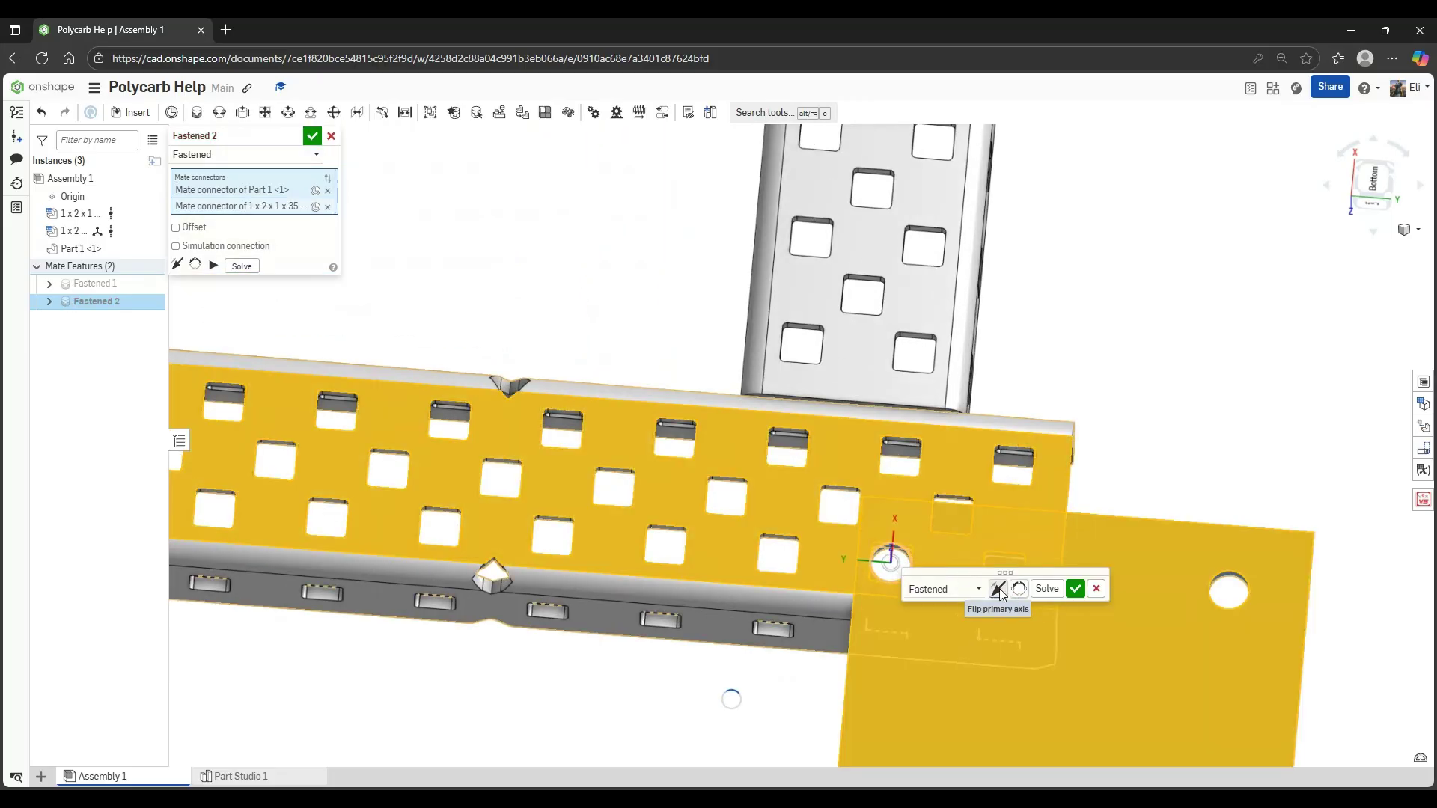
Flip the mate's primary axis, reorient its secondary axis so the plate spans both C-channels, and accept the mate
{"action": "left_click", "coordinate": [999, 590]}
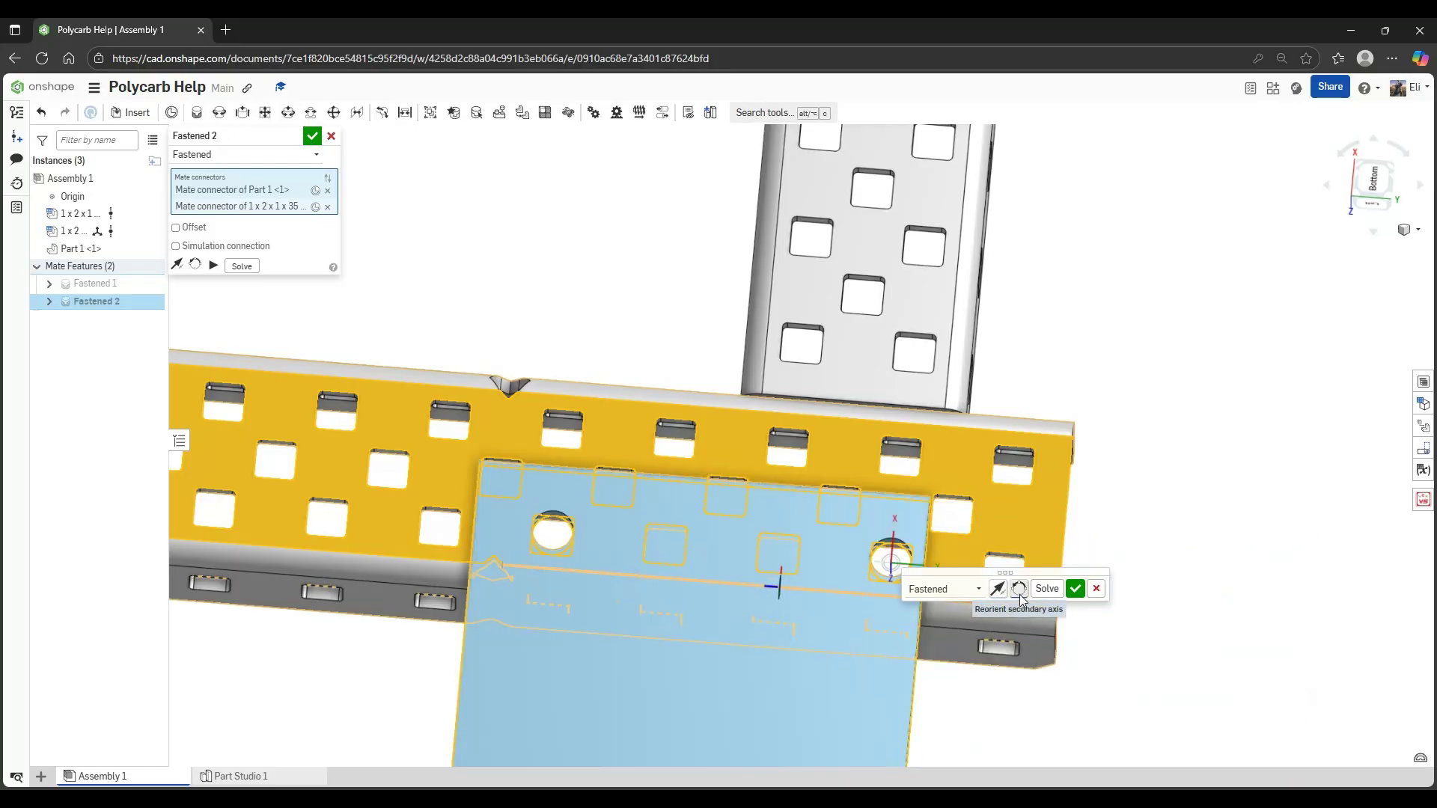
{"action": "left_click", "coordinate": [1020, 589]}
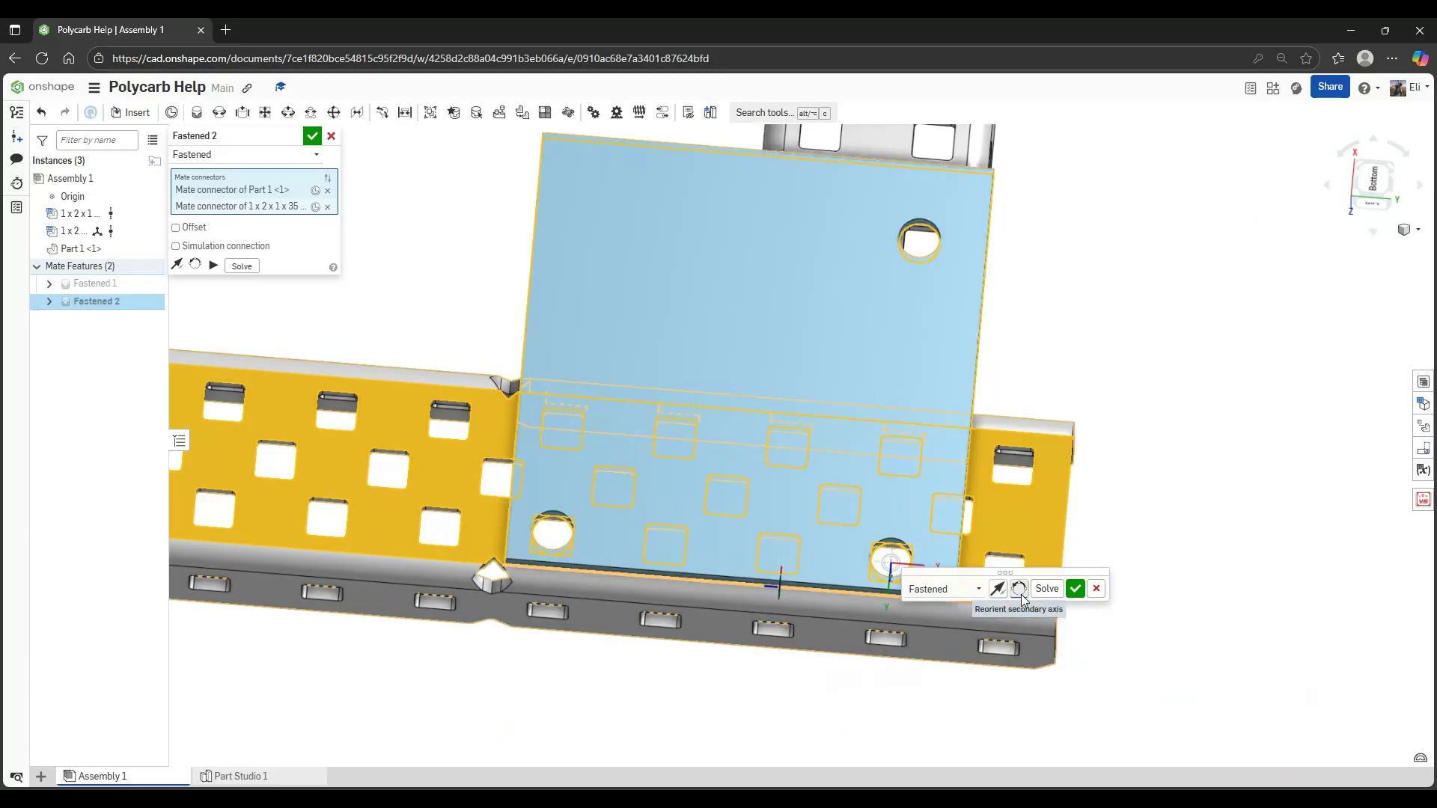
{"action": "scroll", "coordinate": [922, 385], "scroll_direction": "down", "scroll_amount": 2}
{"action": "mouse_move", "coordinate": [923, 385]}
{"action": "right_mouse_down"}
{"action": "mouse_move", "coordinate": [906, 408]}
{"action": "mouse_move", "coordinate": [917, 403]}
{"action": "right_mouse_up"}
{"action": "left_click", "coordinate": [1075, 588]}
{"action": "scroll", "coordinate": [1045, 515], "scroll_direction": "up", "scroll_amount": 3}
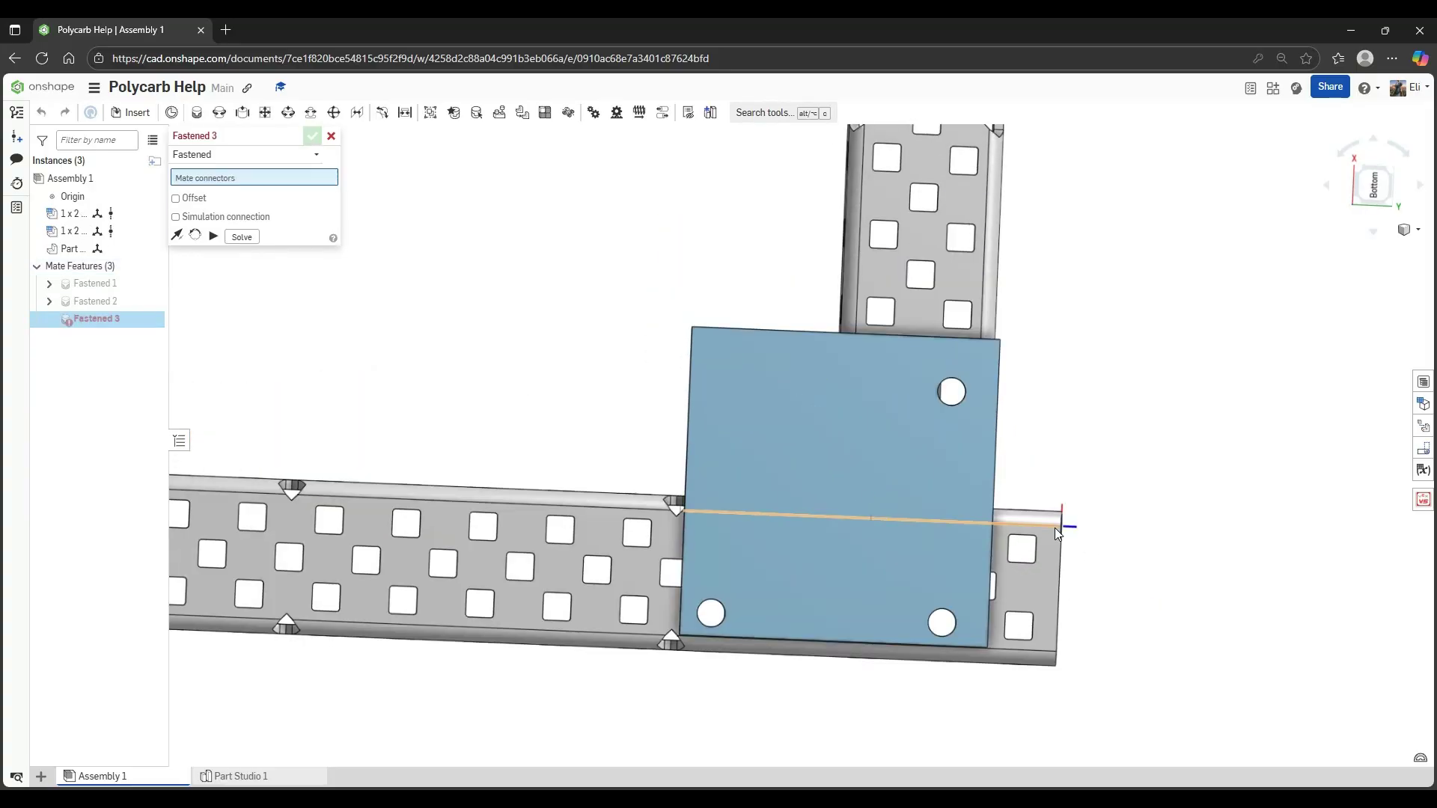
{"action": "scroll", "coordinate": [1026, 430], "scroll_direction": "down", "scroll_amount": 5}
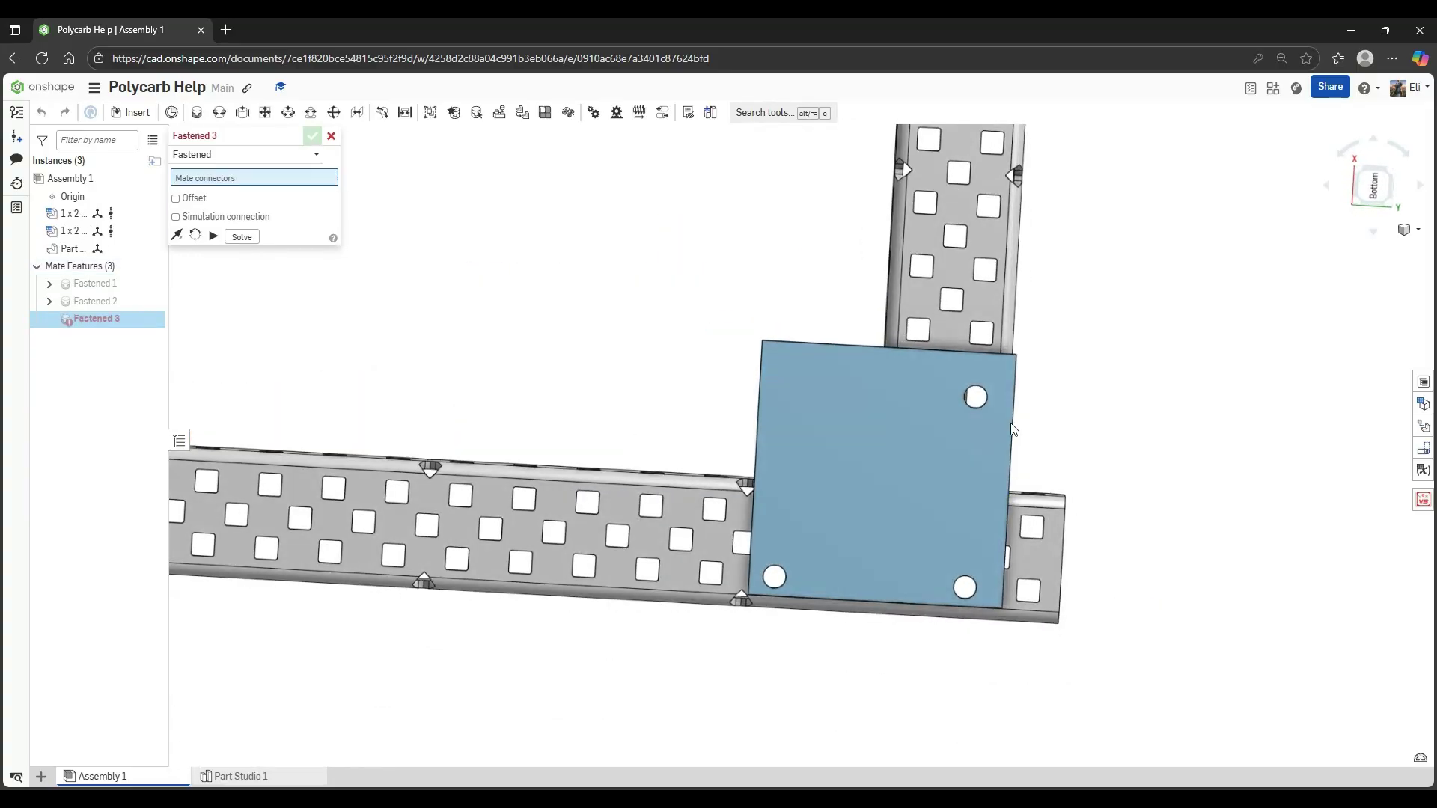
{"action": "left_click", "coordinate": [332, 137]}
Examine how the fastened plate and its three holes line up with the holes of both C-channels
{"action": "scroll", "coordinate": [886, 338], "scroll_direction": "up", "scroll_amount": 2}
{"action": "mouse_move", "coordinate": [885, 339]}
{"action": "right_mouse_down"}
{"action": "mouse_move", "coordinate": [885, 283]}
{"action": "mouse_move", "coordinate": [884, 331]}
{"action": "right_mouse_up"}
{"action": "scroll", "coordinate": [878, 287], "scroll_direction": "down", "scroll_amount": 4}
{"action": "scroll", "coordinate": [883, 283], "scroll_direction": "down", "scroll_amount": 3}
{"action": "middle_click_drag", "start_coordinate": [887, 358], "coordinate": [921, 436]}
{"action": "scroll", "coordinate": [936, 433], "scroll_direction": "up", "scroll_amount": 3}
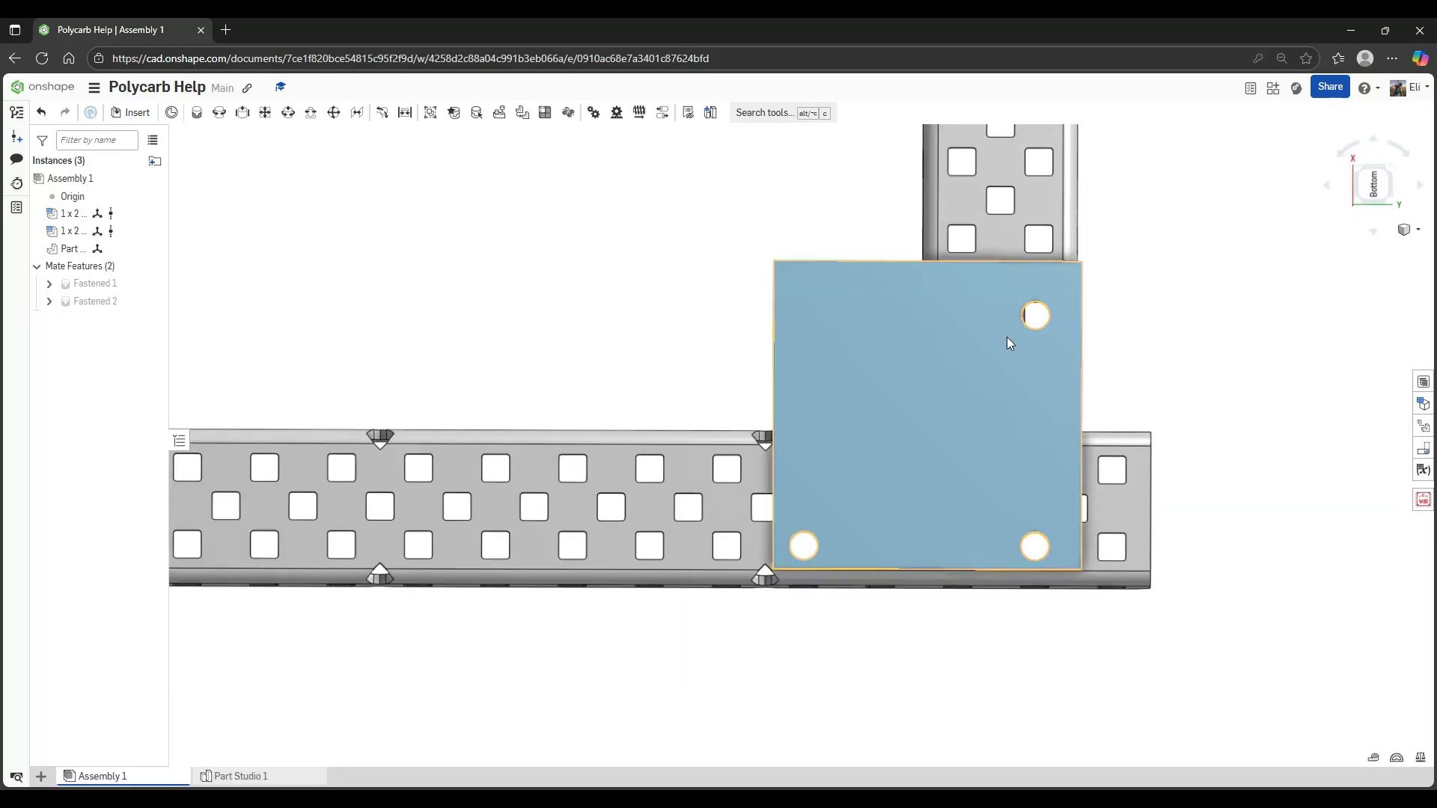
{"action": "right_click_drag", "start_coordinate": [1030, 320], "coordinate": [1162, 507]}
{"action": "scroll", "coordinate": [1145, 498], "scroll_direction": "up", "scroll_amount": 3}
{"action": "middle_click_drag", "start_coordinate": [1107, 597], "coordinate": [1138, 305]}
{"action": "scroll", "coordinate": [882, 419], "scroll_direction": "up", "scroll_amount": 2}
{"action": "right_click_drag", "start_coordinate": [891, 470], "coordinate": [954, 503]}
Delete the plate instance from Assembly 1
{"action": "left_click", "coordinate": [955, 506]}
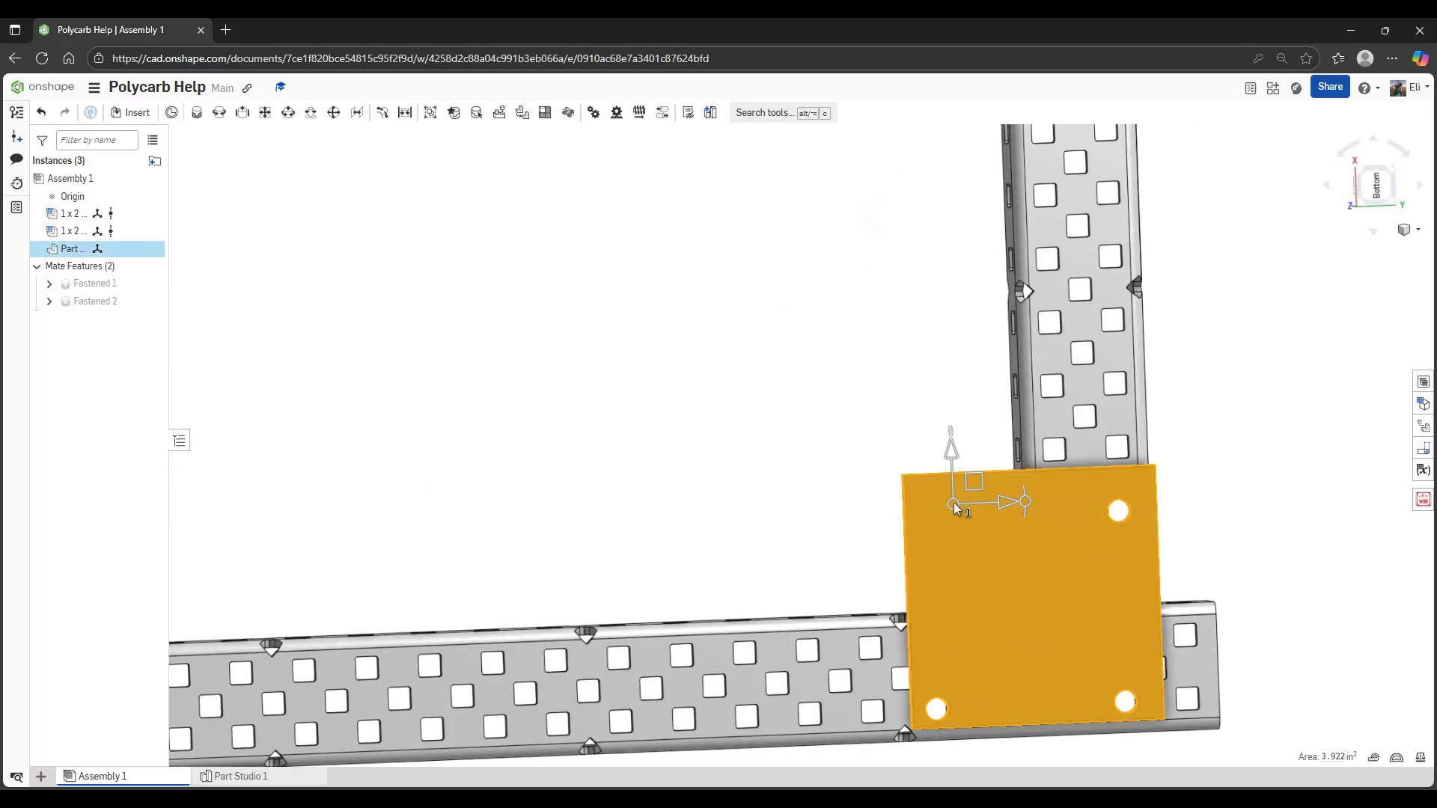
{"action": "key", "text": "Delete"}
In Part Studio 1, look over the plate and its corners and open Sketch 1 for editing
{"action": "left_click", "coordinate": [217, 778]}
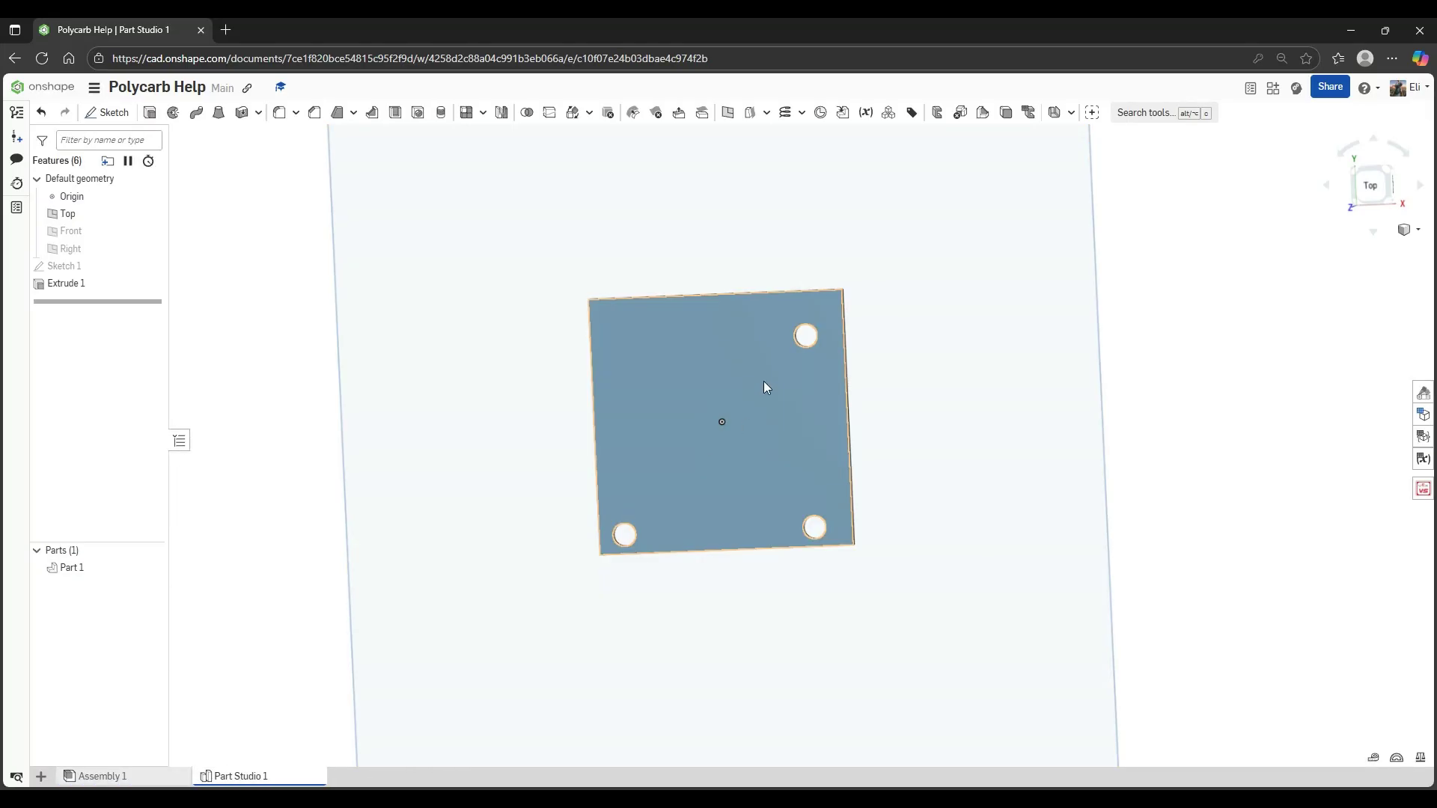
{"action": "middle_click_drag", "start_coordinate": [790, 379], "coordinate": [819, 376]}
{"action": "scroll", "coordinate": [826, 420], "scroll_direction": "up", "scroll_amount": 3}
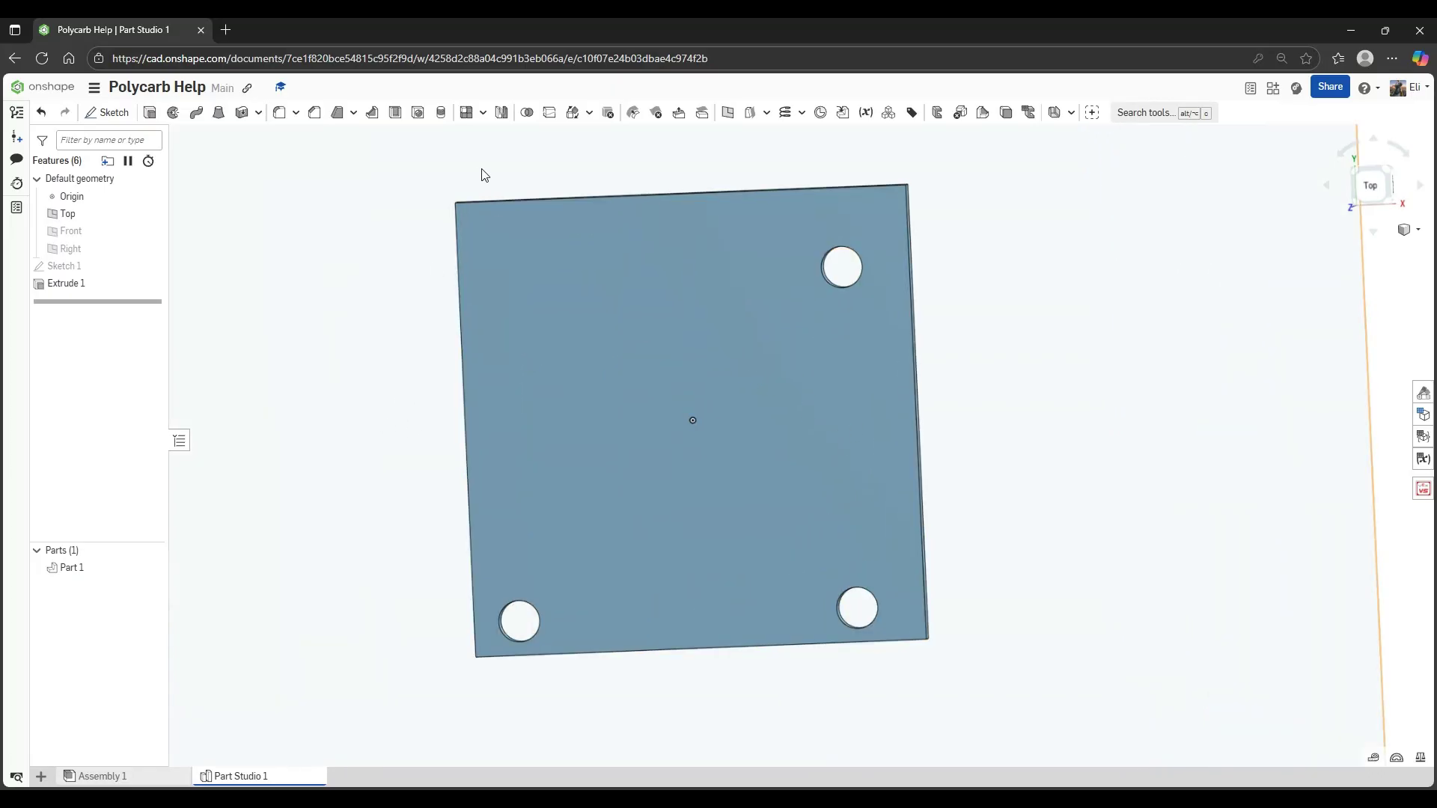
{"action": "right_click_drag", "start_coordinate": [480, 178], "coordinate": [781, 298]}
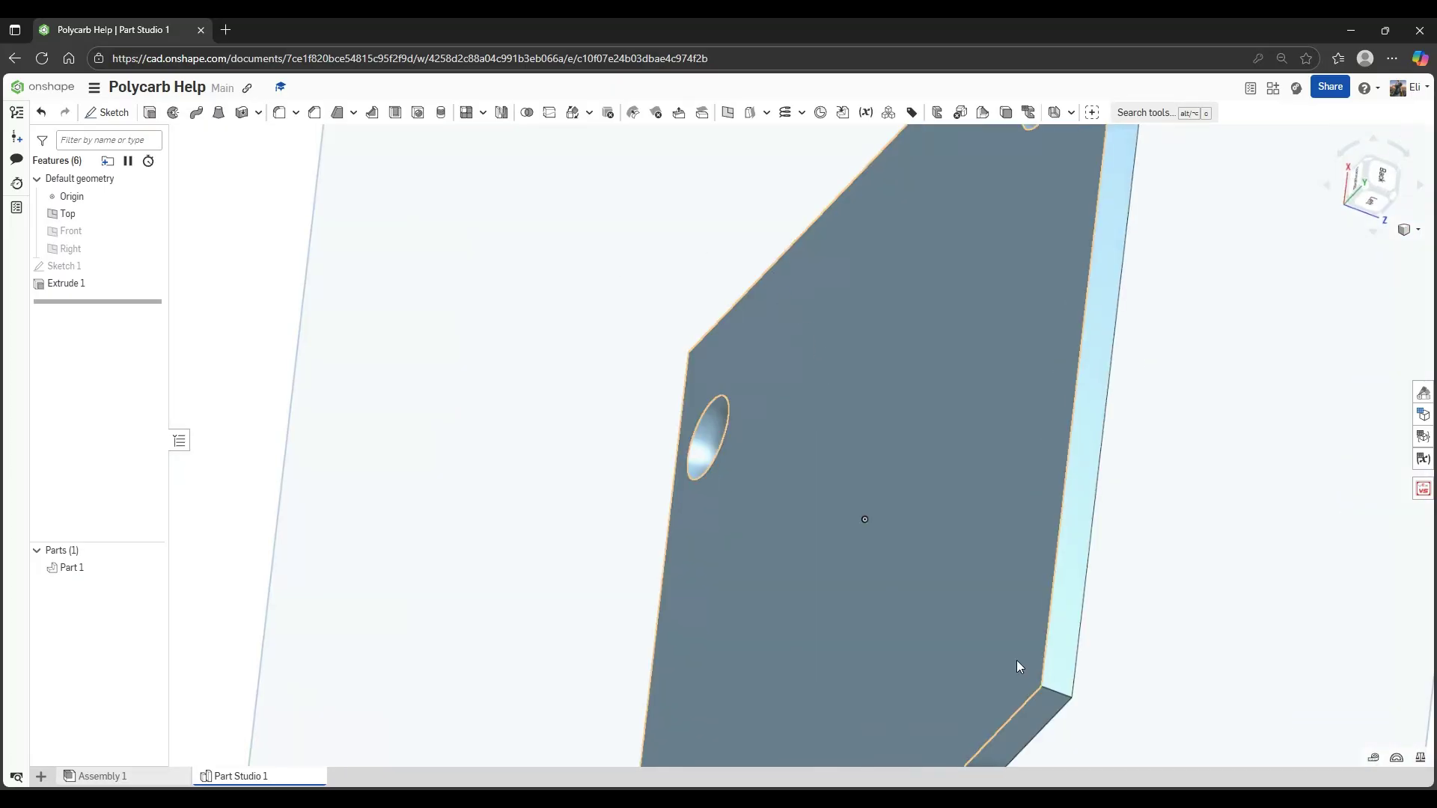
{"action": "right_click_drag", "start_coordinate": [1063, 696], "coordinate": [924, 606]}
{"action": "scroll", "coordinate": [924, 606], "scroll_direction": "down", "scroll_amount": 4}
{"action": "middle_click_drag", "start_coordinate": [924, 606], "coordinate": [443, 340]}
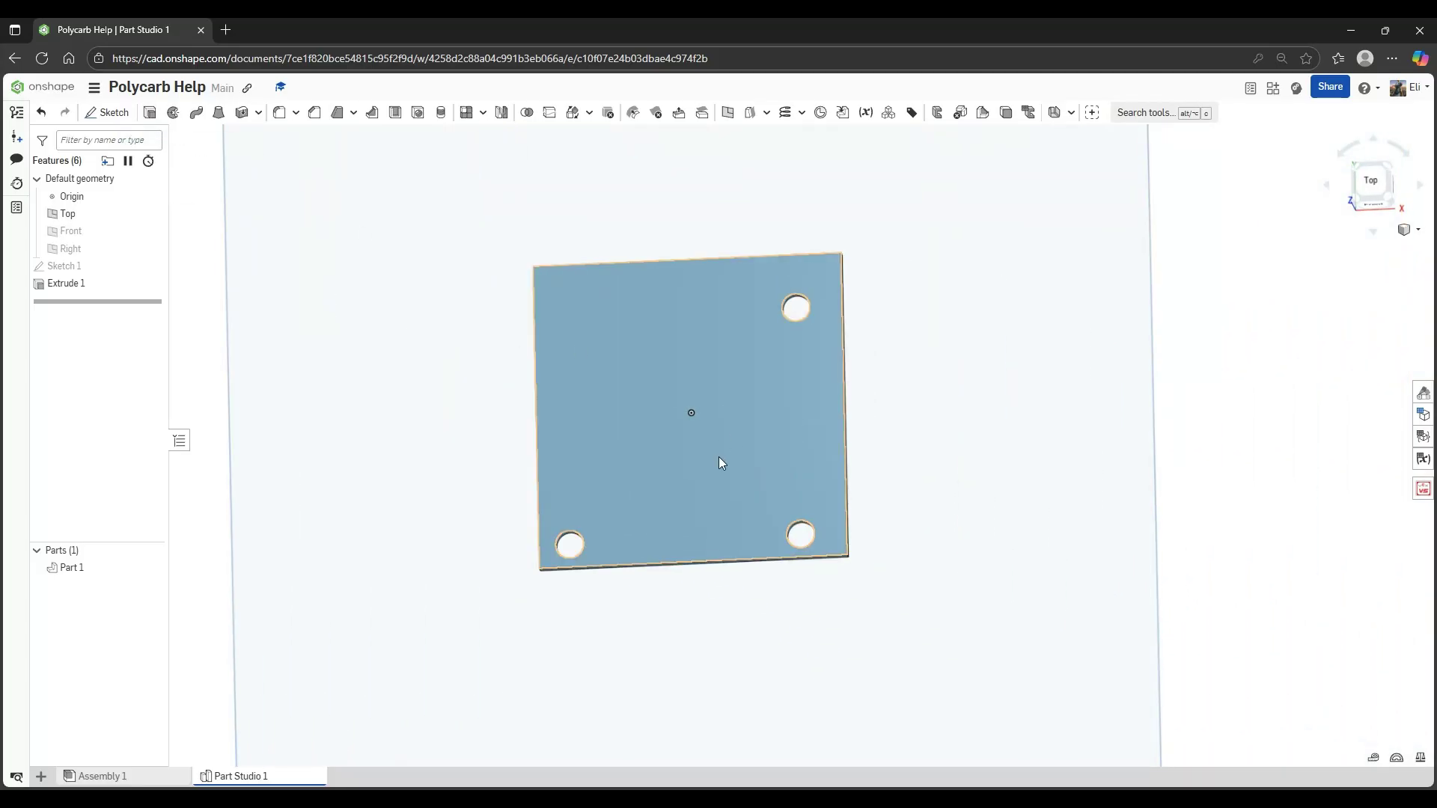
{"action": "middle_click_drag", "start_coordinate": [580, 368], "coordinate": [647, 411]}
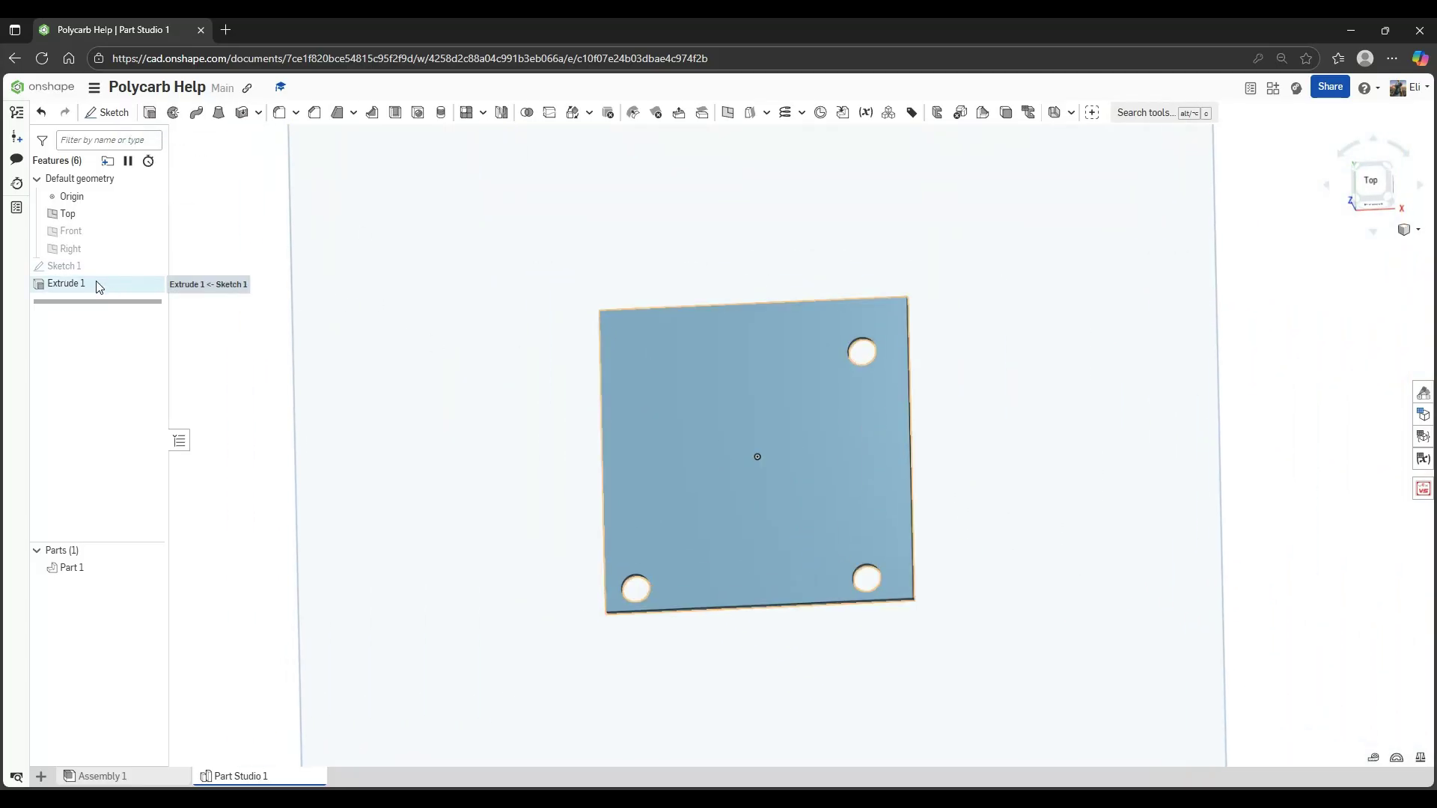
{"action": "right_click", "coordinate": [92, 272]}
{"action": "left_click", "coordinate": [120, 300]}
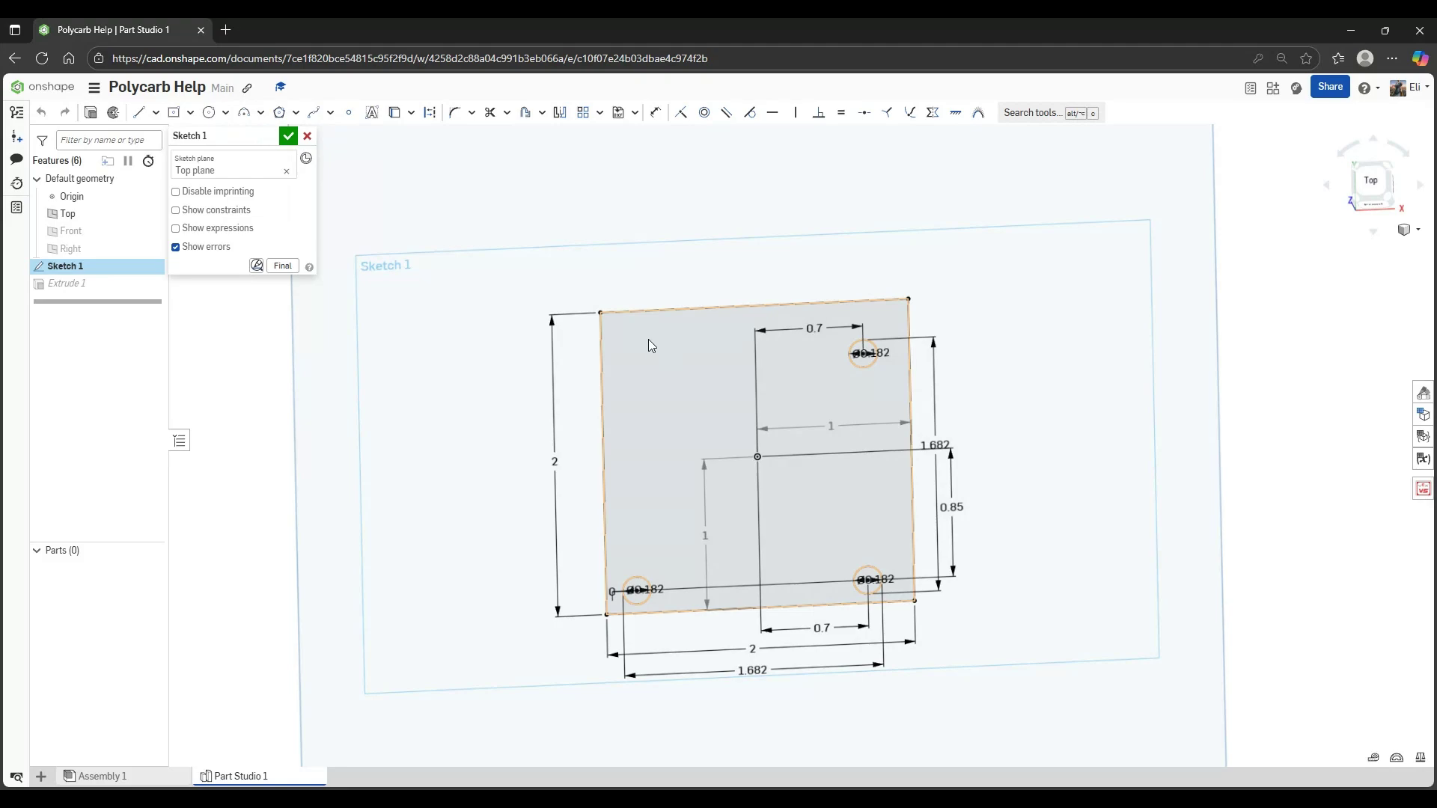
Draw a three-point spline from just outside the square's left edge, through its upper-left area, to the top edge near the upper-right hole
{"action": "left_click", "coordinate": [331, 114]}
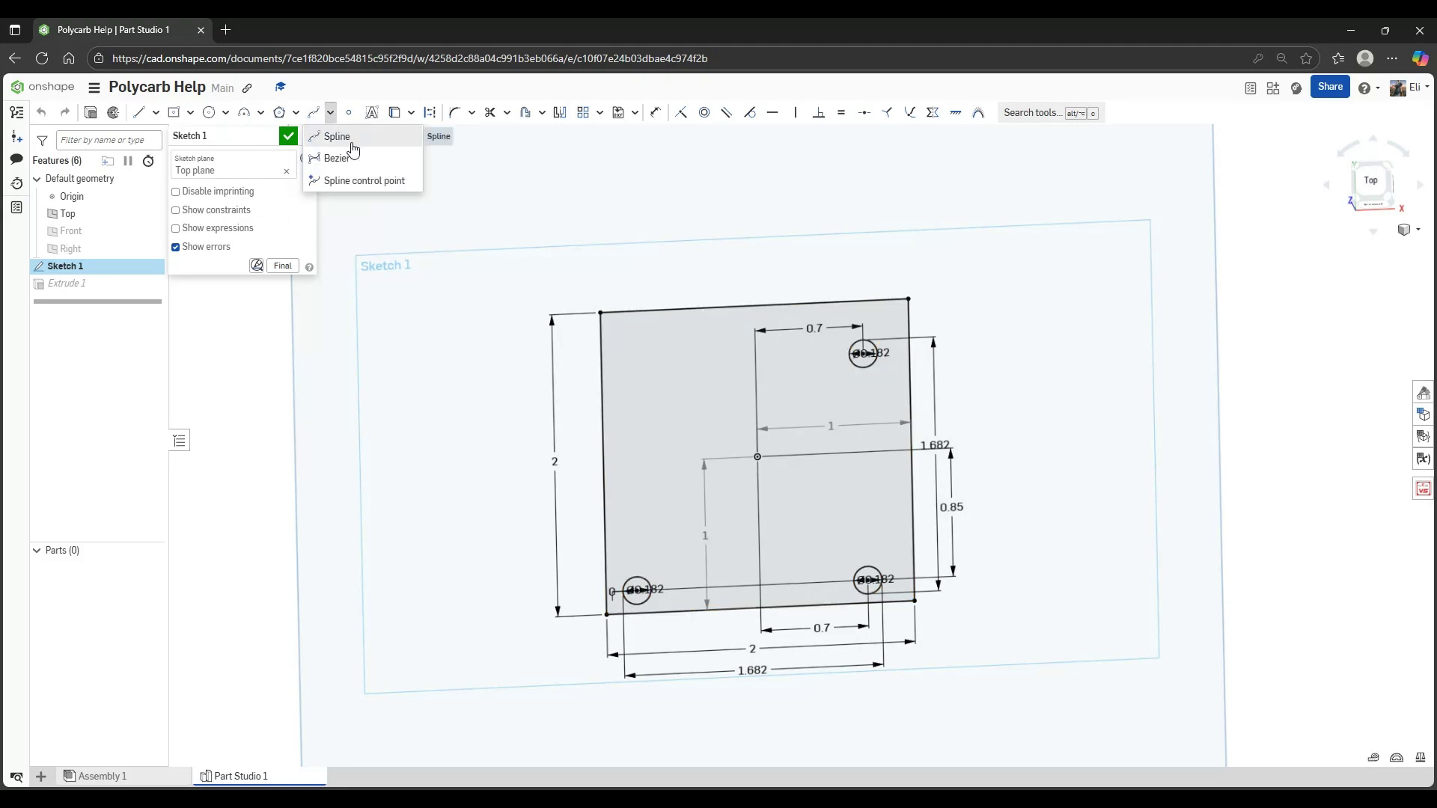
{"action": "left_click", "coordinate": [353, 140]}
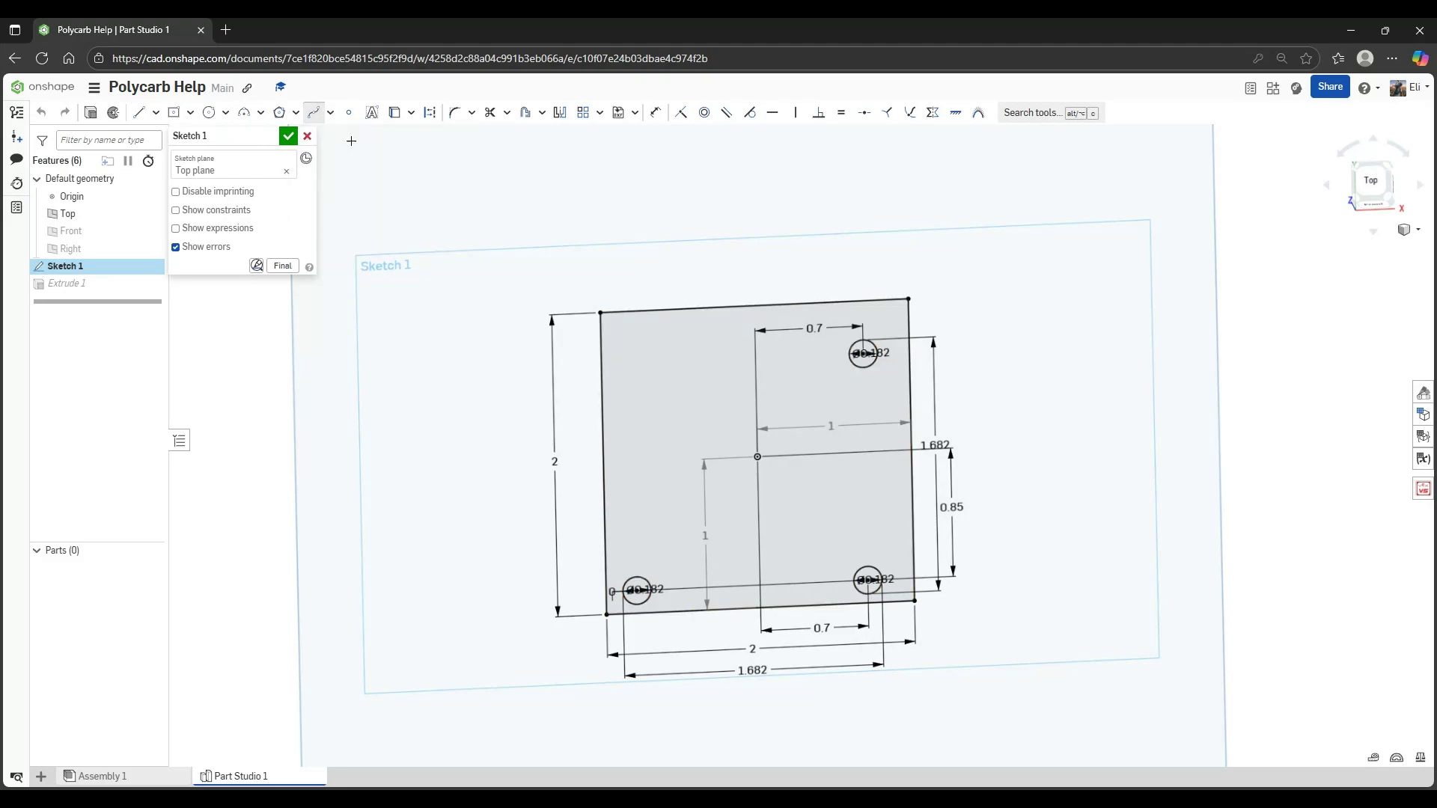
{"action": "left_click", "coordinate": [597, 529]}
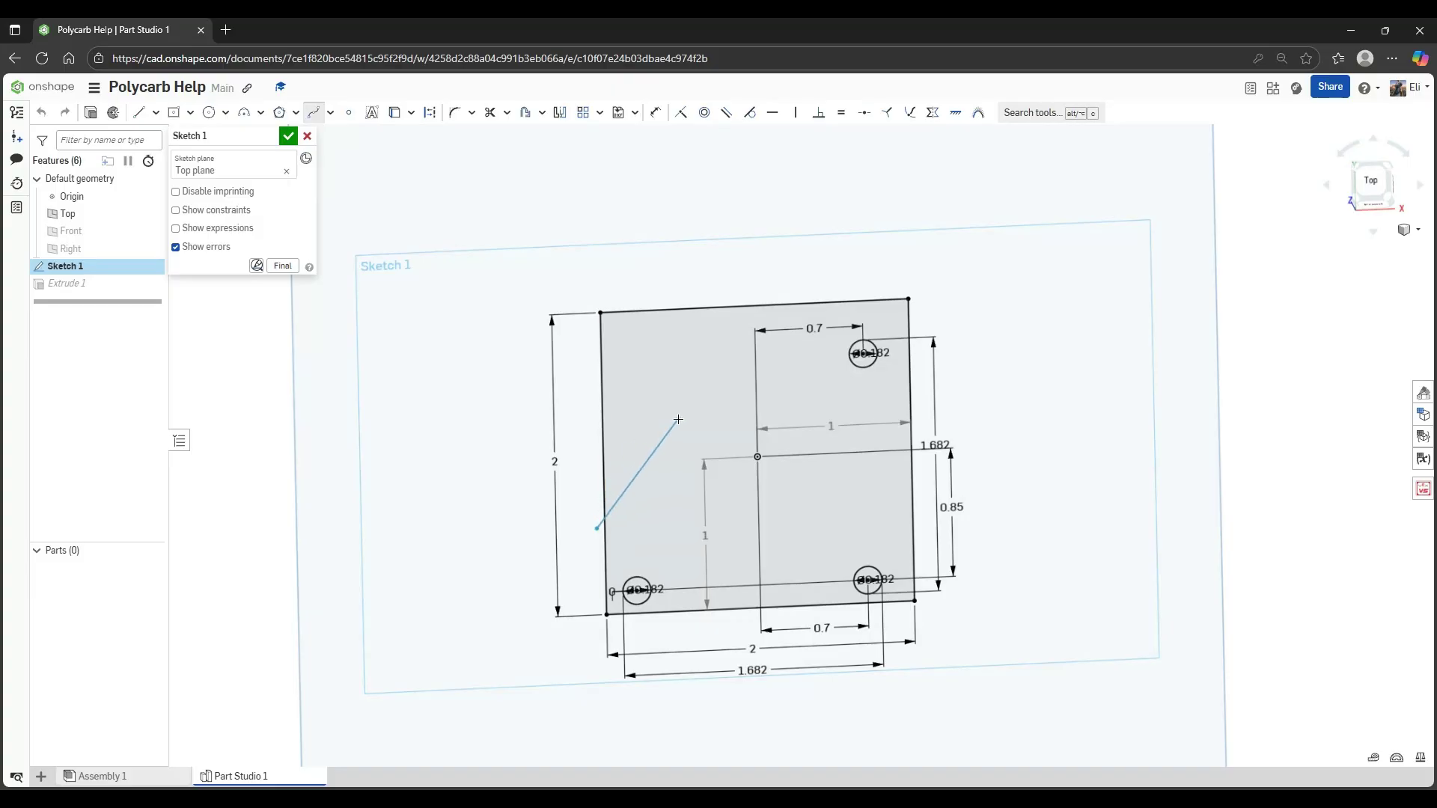
{"action": "left_click", "coordinate": [864, 302]}
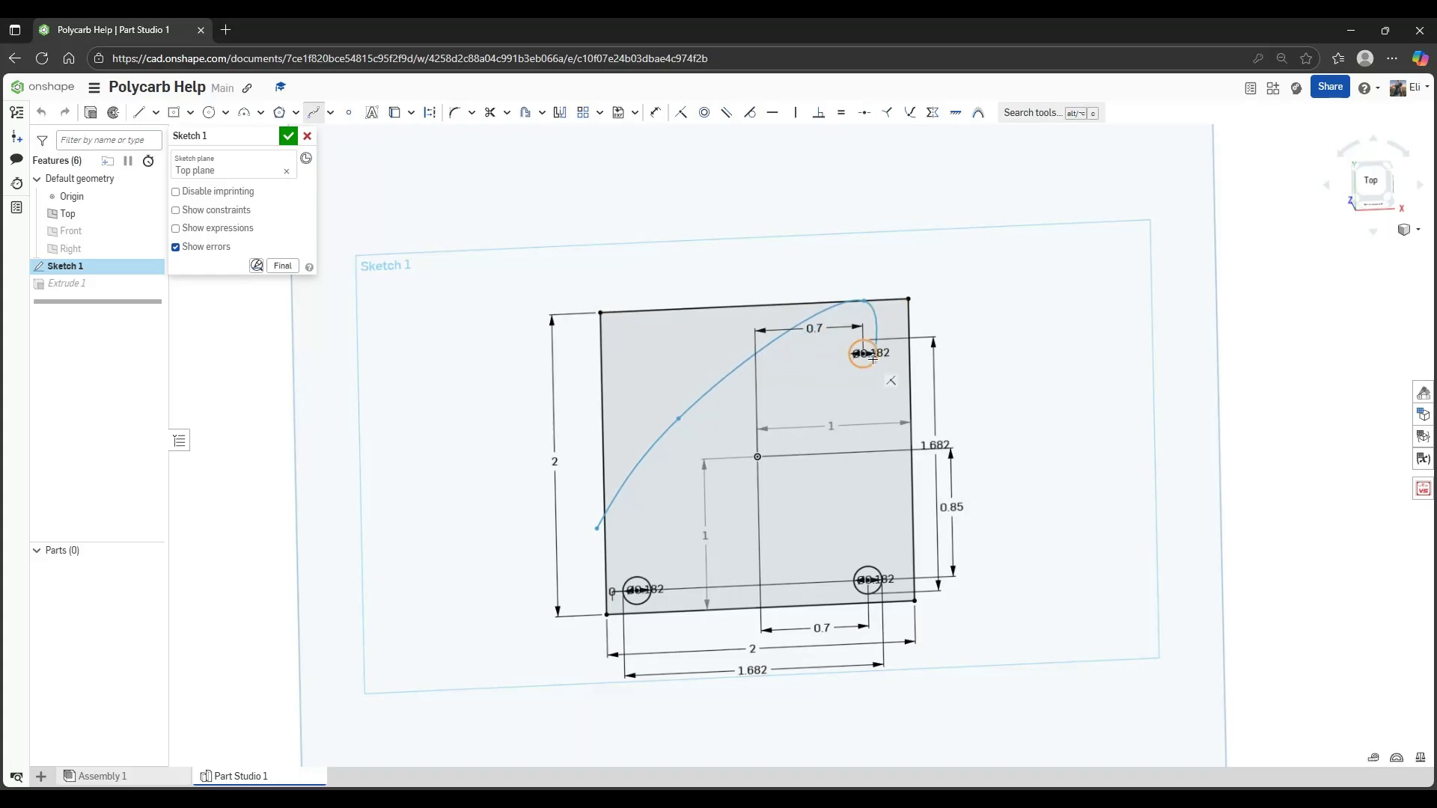
{"action": "key", "text": "Escape"}
Dimension the distance between the upper-right hole's centre and the spline's end on the square's top edge
{"action": "middle_click_drag", "start_coordinate": [828, 330], "coordinate": [923, 323]}
{"action": "mouse_move", "coordinate": [923, 323]}
{"action": "right_mouse_down"}
{"action": "mouse_move", "coordinate": [813, 397]}
{"action": "mouse_move", "coordinate": [844, 390]}
{"action": "mouse_move", "coordinate": [803, 498]}
{"action": "right_mouse_up"}
{"action": "key", "text": "n"}
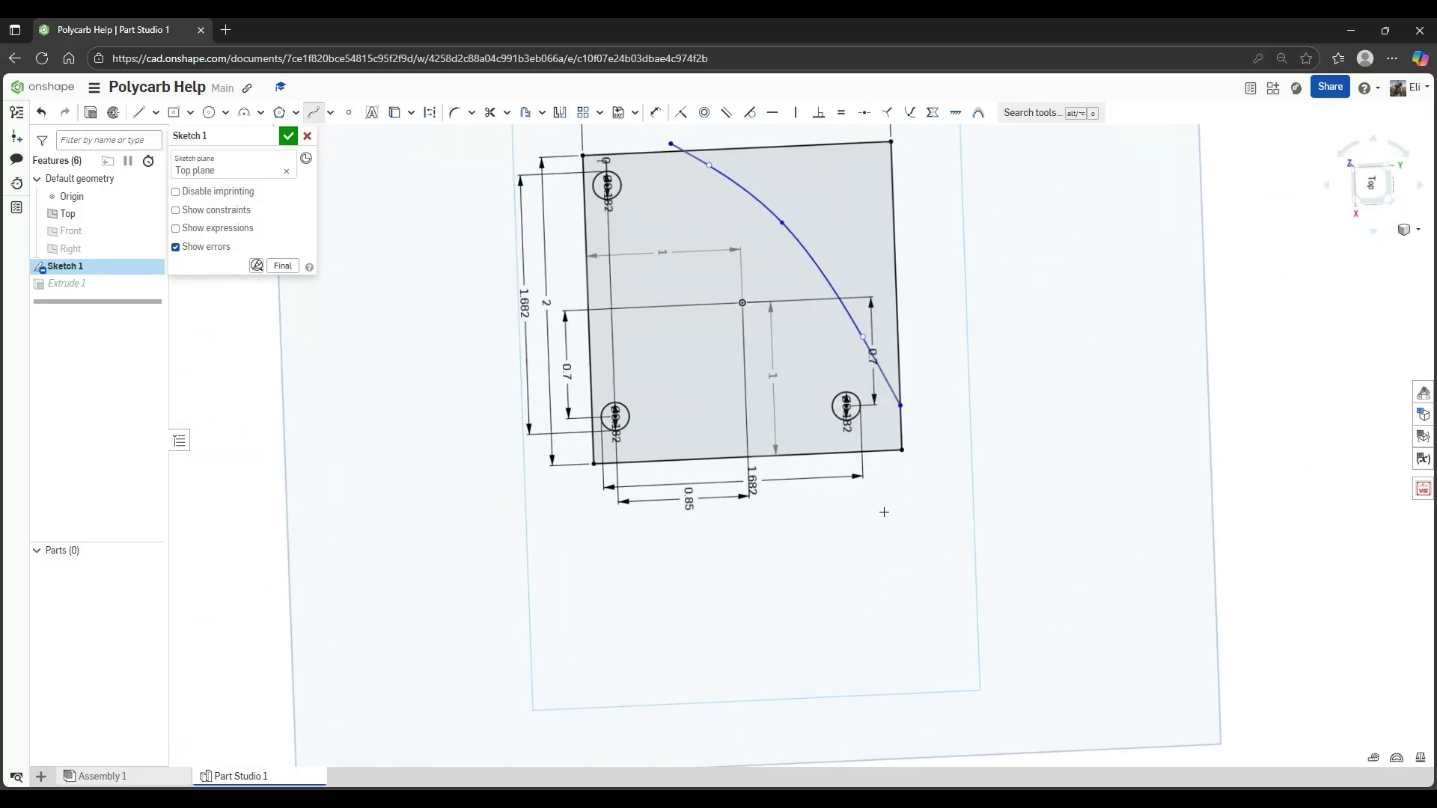
{"action": "scroll", "coordinate": [892, 491], "scroll_direction": "up", "scroll_amount": 5}
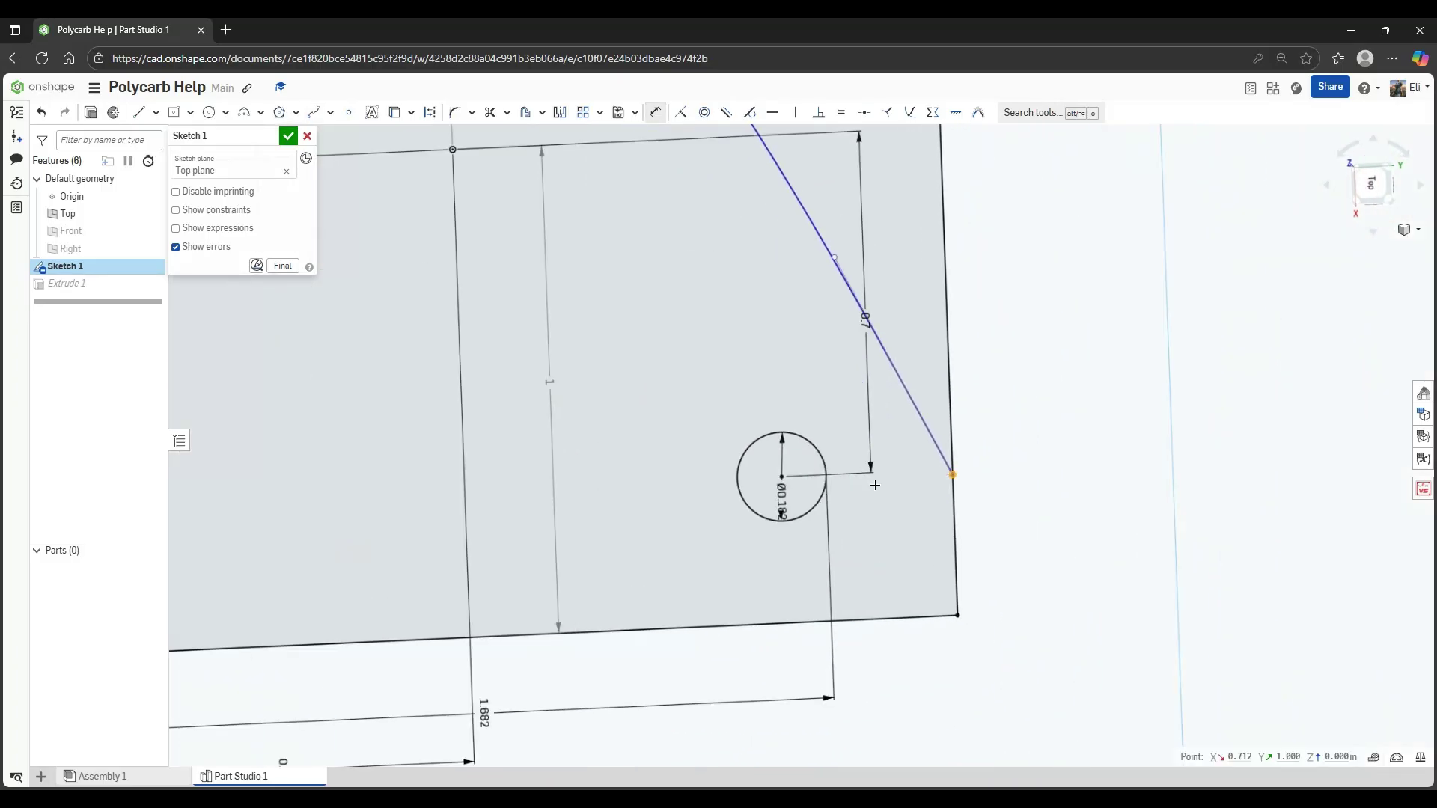
{"action": "left_click", "coordinate": [782, 477]}
{"action": "left_click", "coordinate": [868, 520]}
Try to set the distance from the hole centre to the spline end to 0.05 in, and undo that change
{"action": "middle_click_drag", "start_coordinate": [636, 398], "coordinate": [800, 495]}
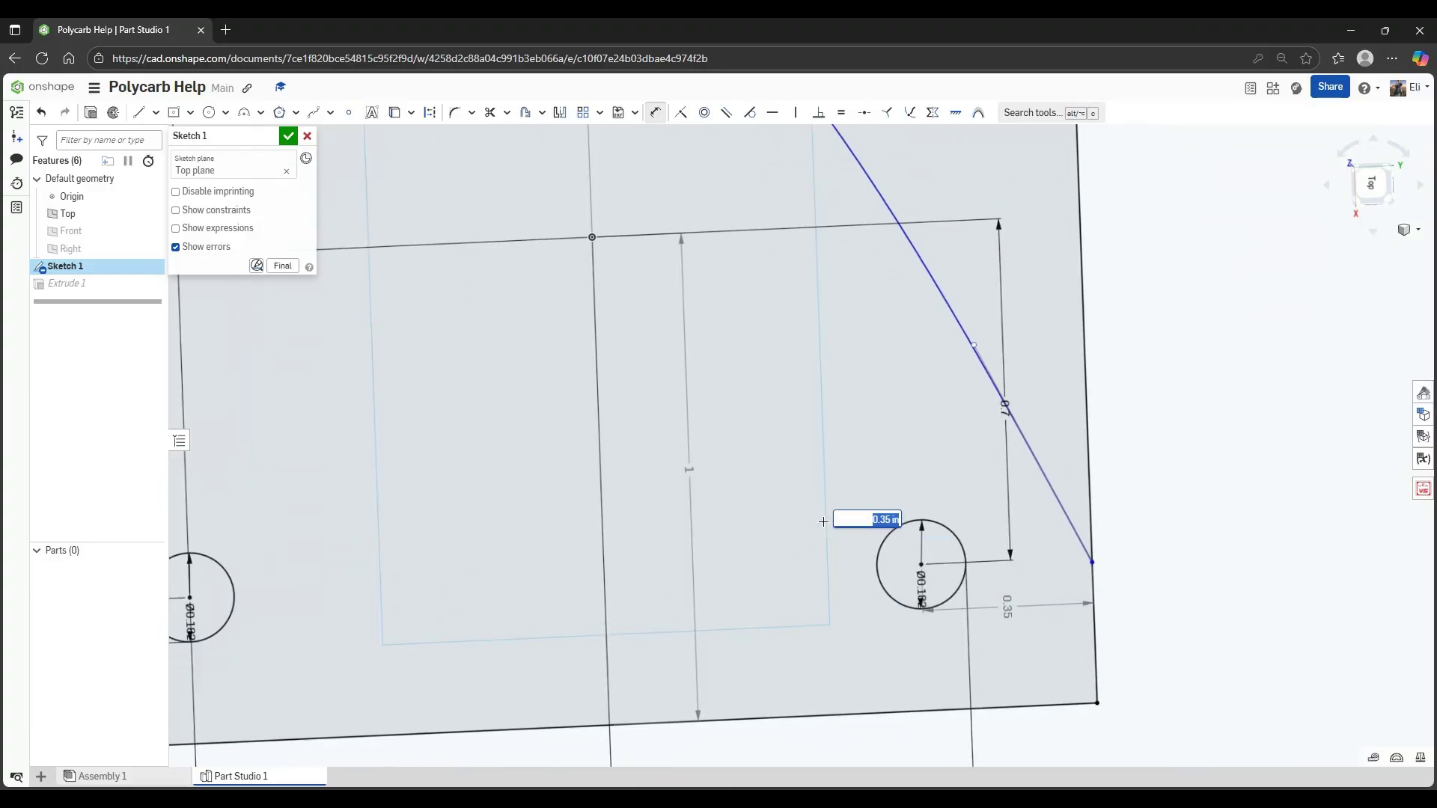
{"action": "mouse_move", "coordinate": [800, 495]}
{"action": "right_mouse_down"}
{"action": "mouse_move", "coordinate": [754, 401]}
{"action": "mouse_move", "coordinate": [754, 420]}
{"action": "right_mouse_up"}
{"action": "scroll", "coordinate": [735, 392], "scroll_direction": "down", "scroll_amount": 5}
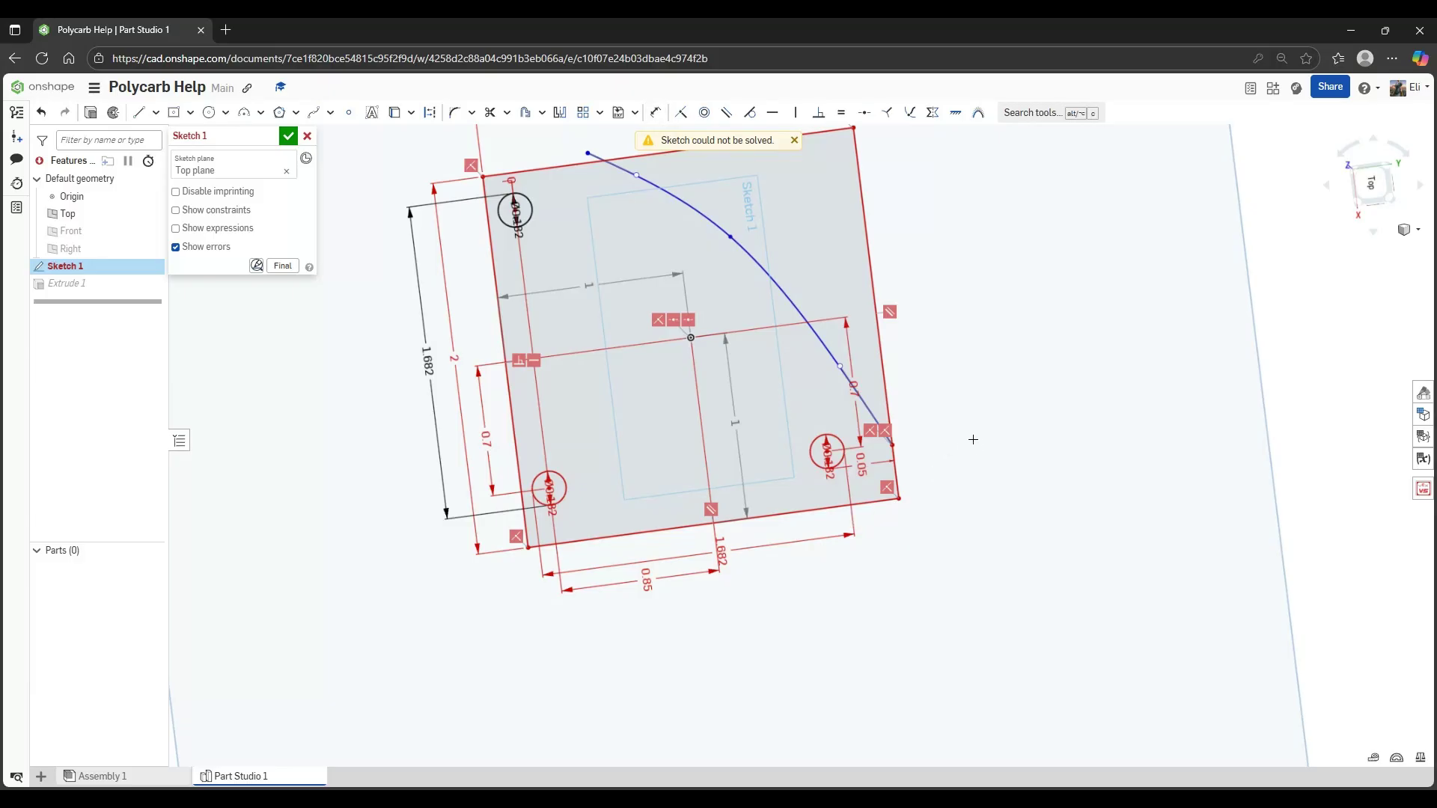
{"action": "left_click", "coordinate": [794, 141]}
{"action": "key", "text": "ctrl+z"}
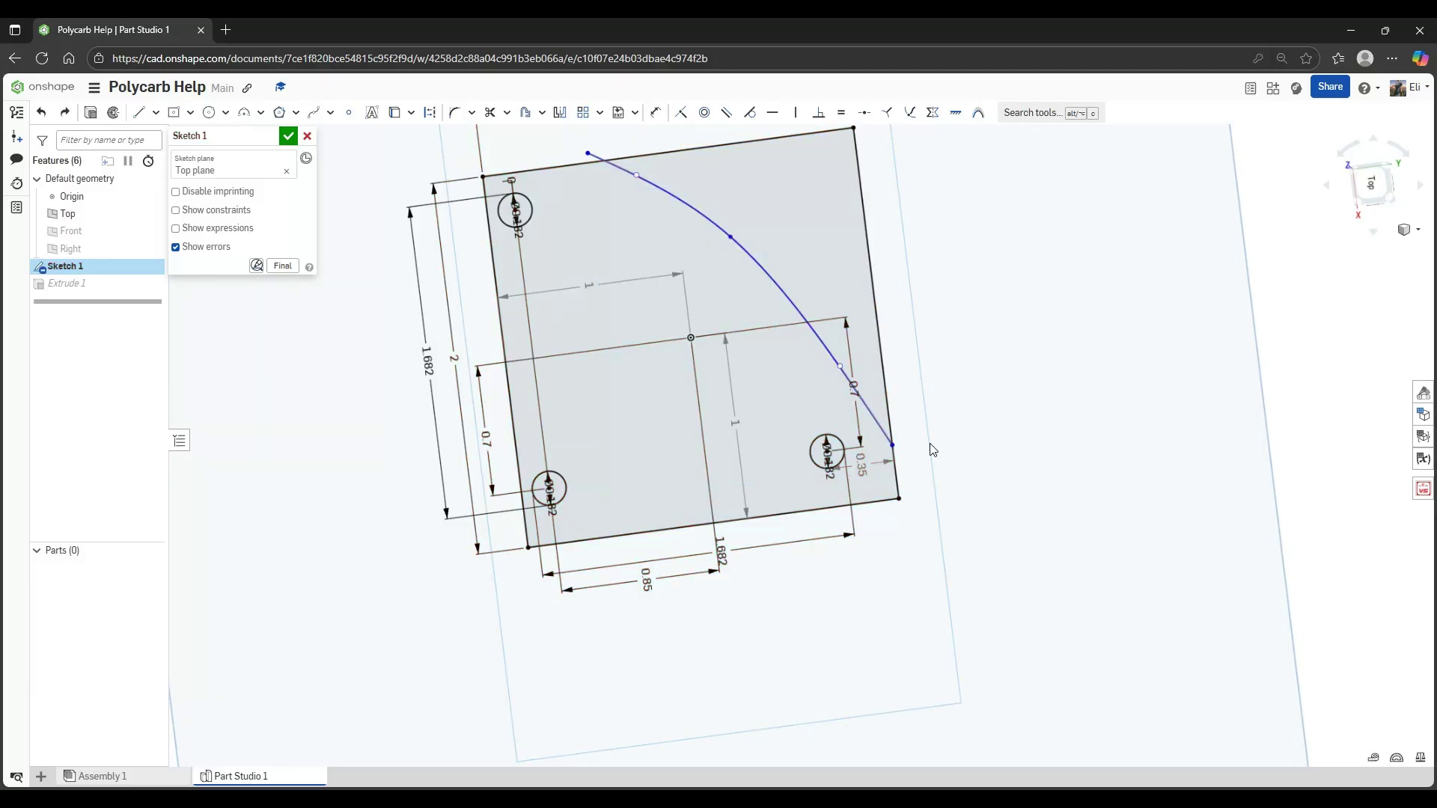
Dimension the horizontal distance between the origin and the spline's end on the square's top edge
{"action": "scroll", "coordinate": [908, 471], "scroll_direction": "up", "scroll_amount": 4}
{"action": "mouse_move", "coordinate": [811, 483]}
{"action": "right_mouse_down"}
{"action": "mouse_move", "coordinate": [814, 398]}
{"action": "mouse_move", "coordinate": [991, 401]}
{"action": "mouse_move", "coordinate": [881, 485]}
{"action": "mouse_move", "coordinate": [893, 467]}
{"action": "mouse_move", "coordinate": [915, 526]}
{"action": "right_mouse_up"}
{"action": "scroll", "coordinate": [898, 399], "scroll_direction": "down", "scroll_amount": 3}
{"action": "scroll", "coordinate": [896, 429], "scroll_direction": "up", "scroll_amount": 3}
{"action": "middle_click_drag", "start_coordinate": [894, 550], "coordinate": [933, 522]}
{"action": "scroll", "coordinate": [933, 523], "scroll_direction": "down", "scroll_amount": 6}
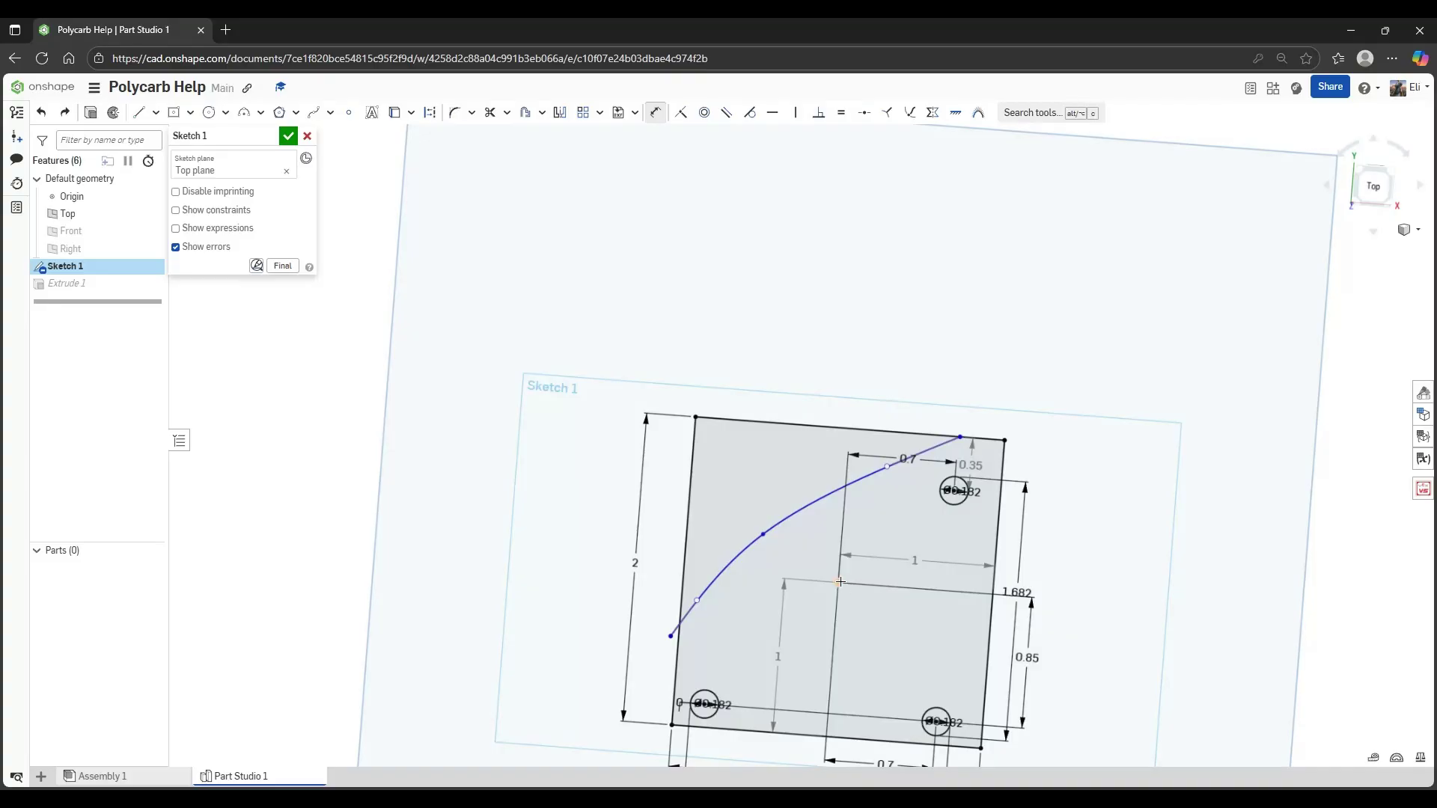
{"action": "left_click", "coordinate": [959, 435]}
{"action": "left_click", "coordinate": [894, 616]}
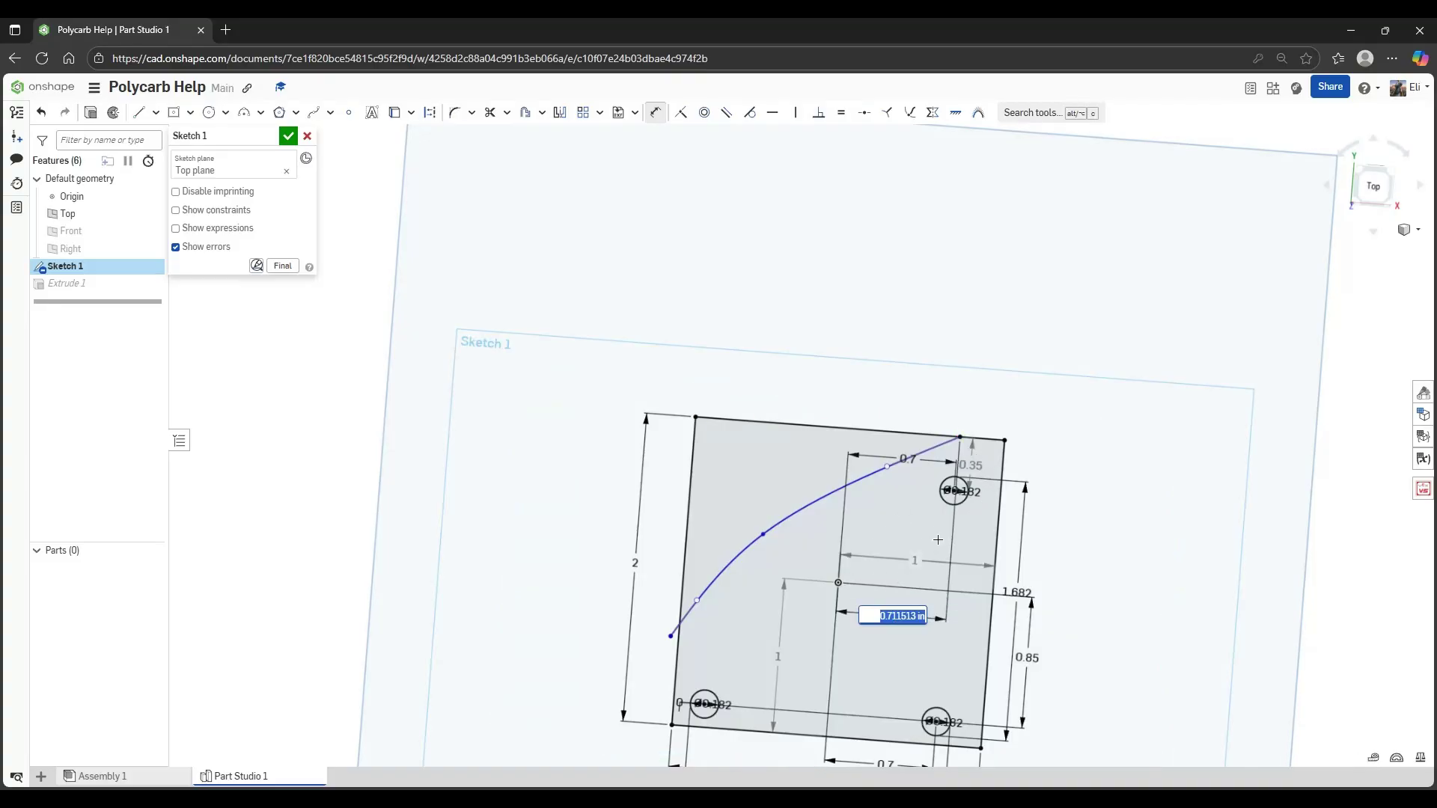
{"action": "scroll", "coordinate": [962, 437], "scroll_direction": "up", "scroll_amount": 6}
{"action": "scroll", "coordinate": [965, 433], "scroll_direction": "down", "scroll_amount": 2}
{"action": "middle_click_drag", "start_coordinate": [912, 565], "coordinate": [994, 380]}
{"action": "scroll", "coordinate": [925, 386], "scroll_direction": "down", "scroll_amount": 3}
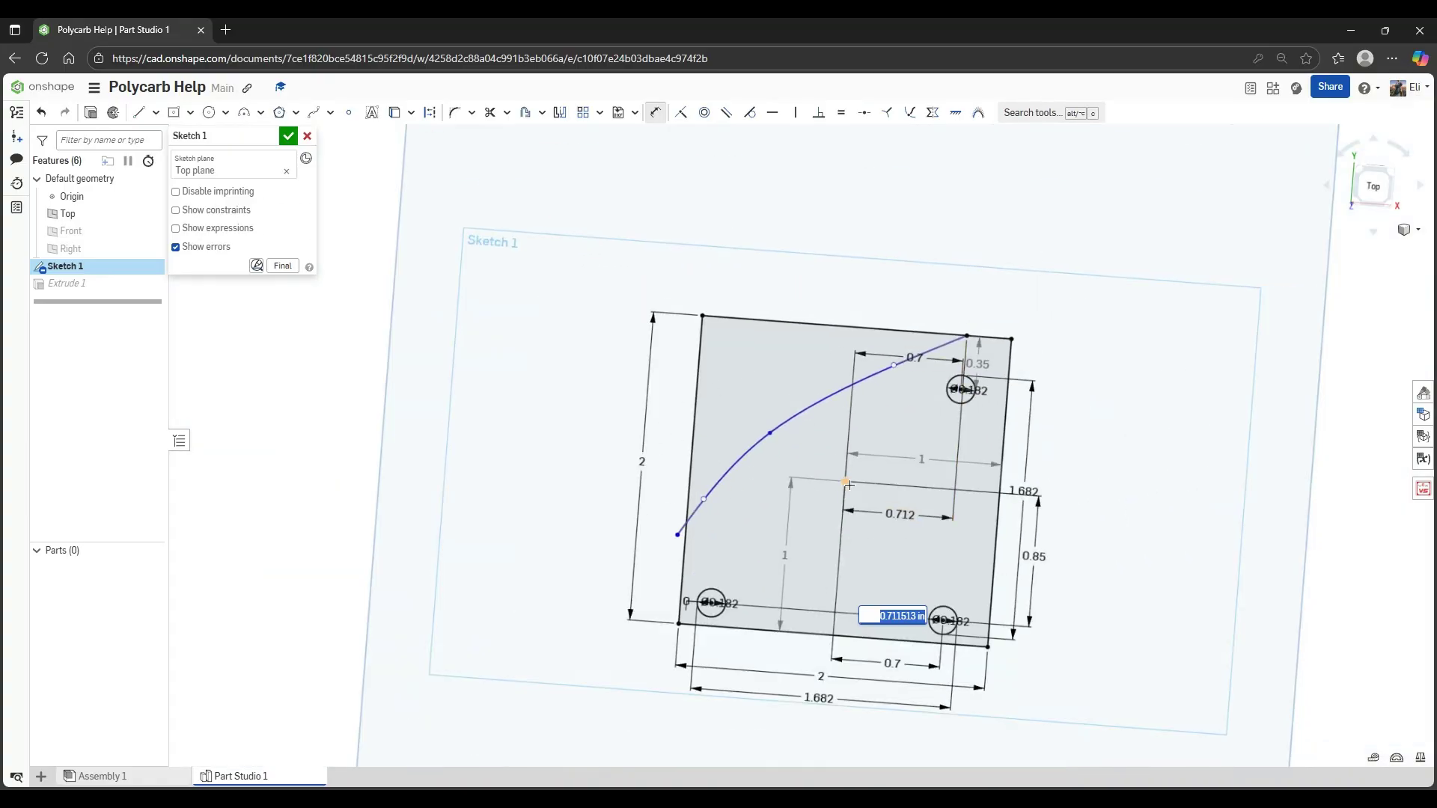
{"action": "key", "text": "Escape"}
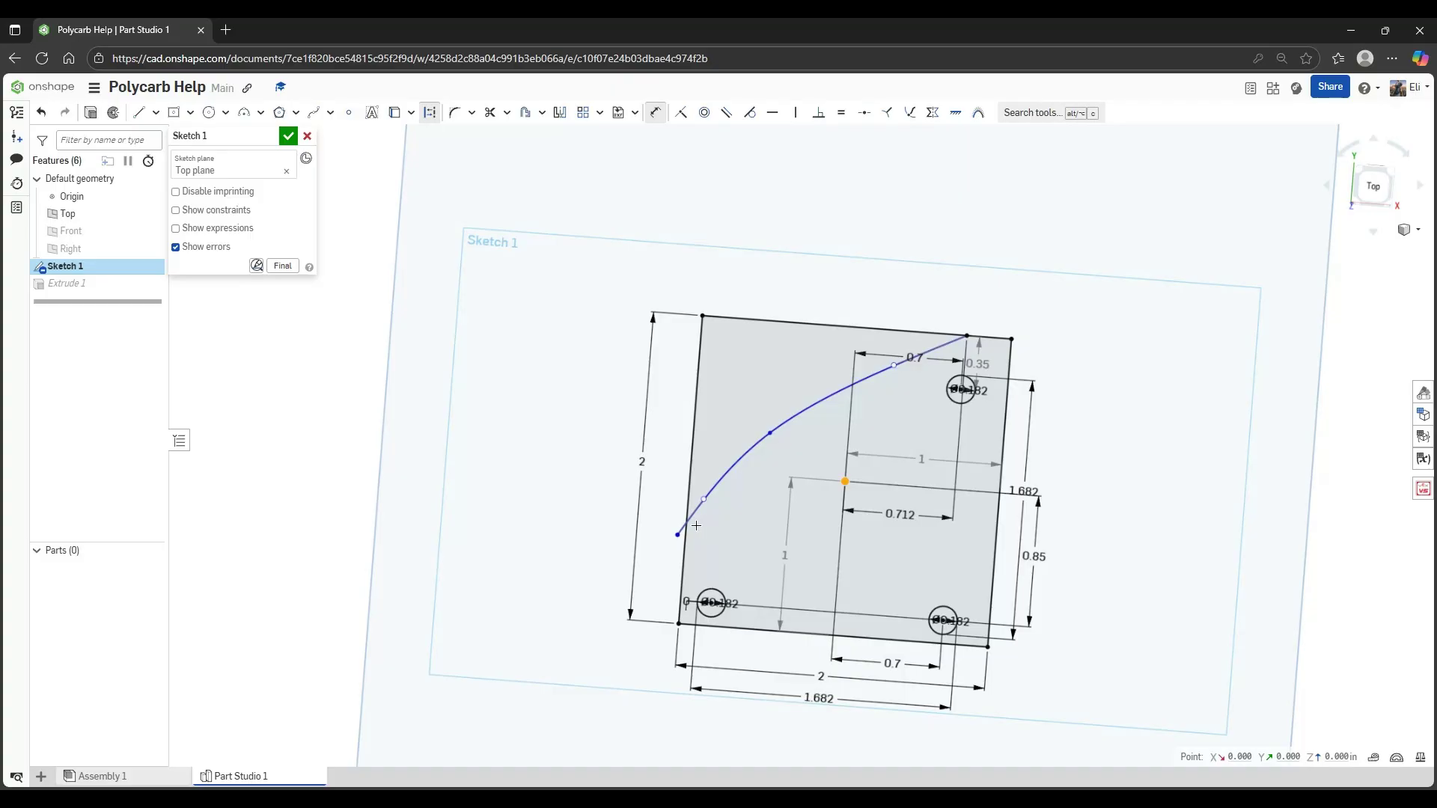
Dimension the vertical and horizontal distances between the origin and the spline's lower-left end
{"action": "scroll", "coordinate": [696, 525], "scroll_direction": "up", "scroll_amount": 5}
{"action": "left_click", "coordinate": [721, 535]}
{"action": "left_click", "coordinate": [644, 473]}
{"action": "scroll", "coordinate": [830, 408], "scroll_direction": "down", "scroll_amount": 2}
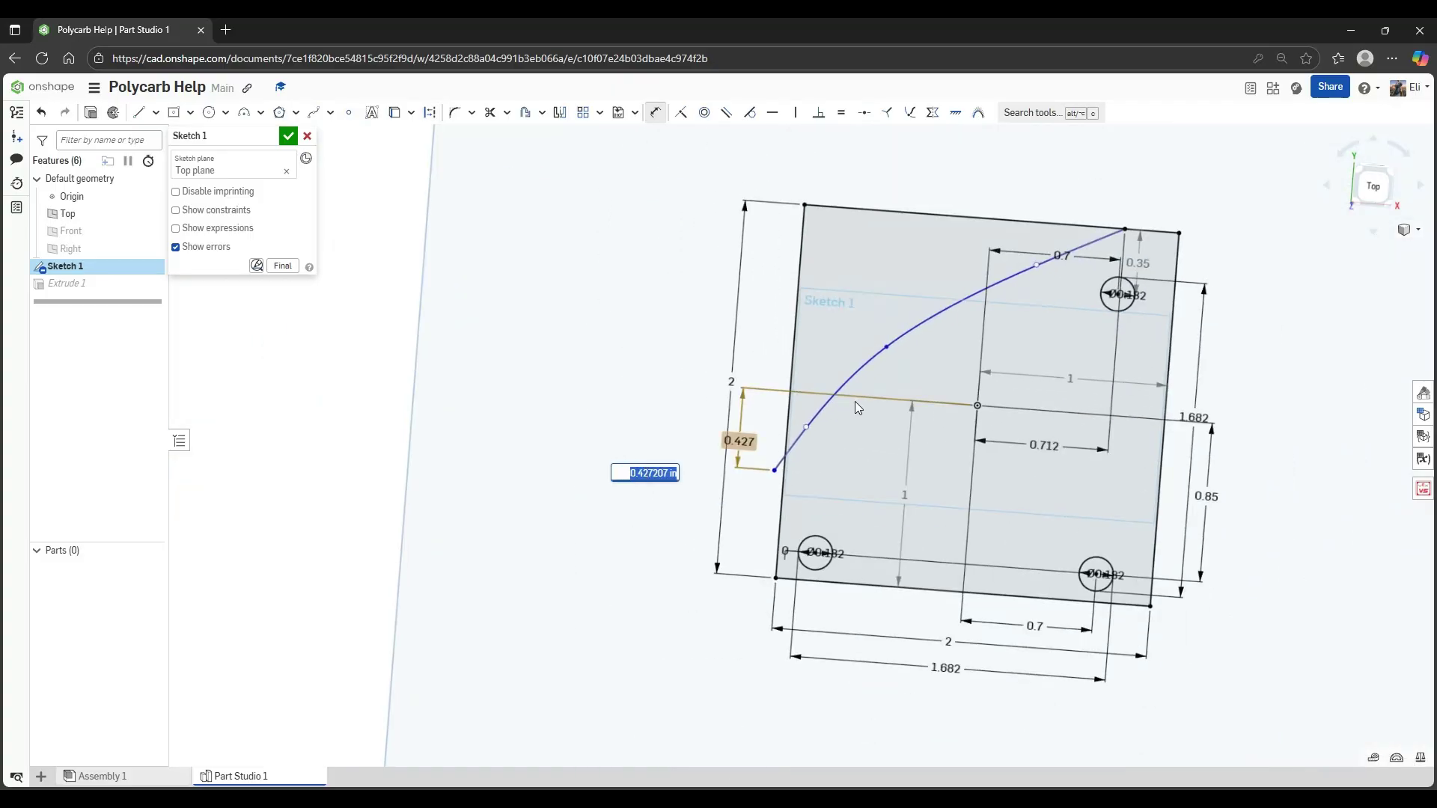
{"action": "middle_click_drag", "start_coordinate": [855, 409], "coordinate": [837, 506]}
{"action": "left_click", "coordinate": [755, 567]}
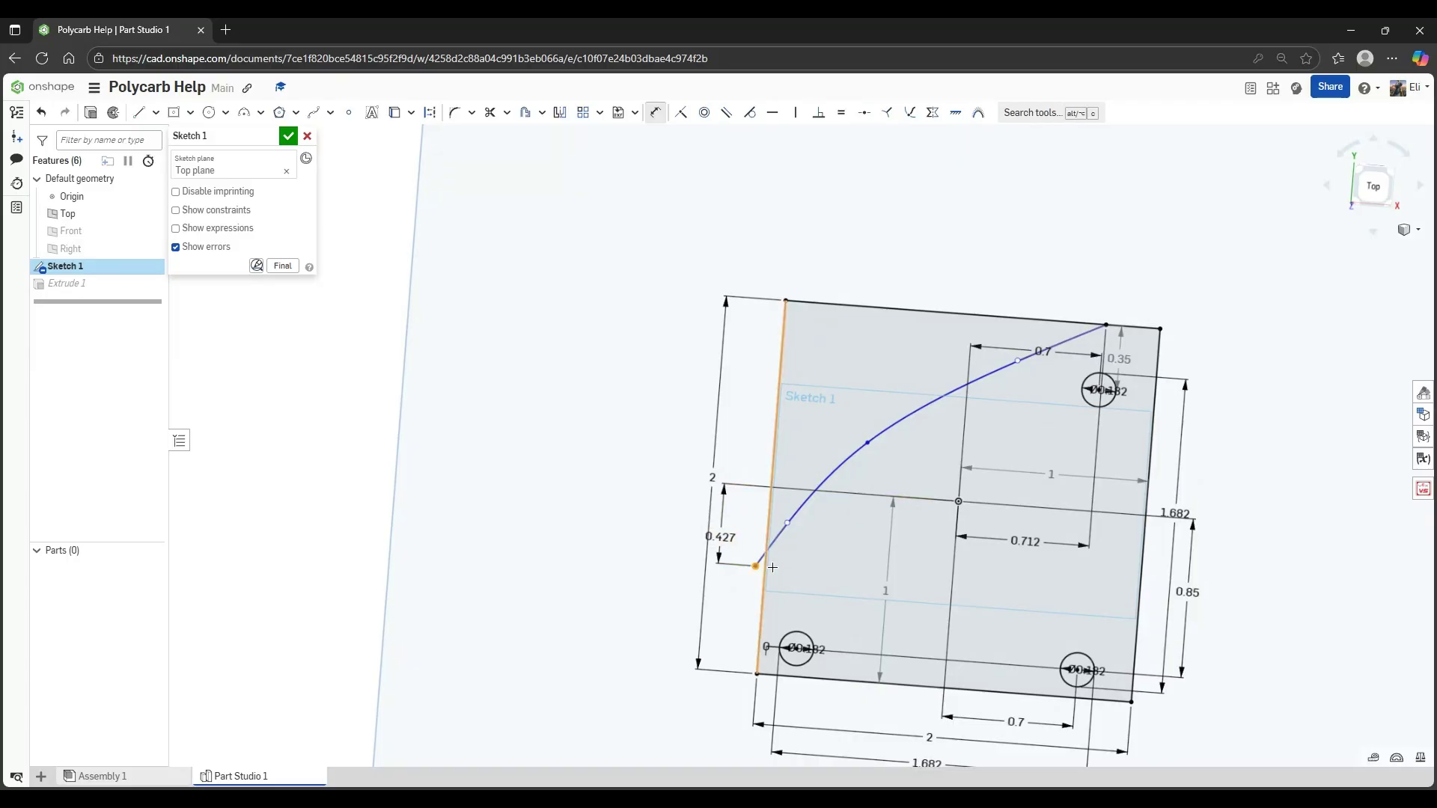
{"action": "left_click", "coordinate": [959, 501]}
{"action": "left_click", "coordinate": [852, 592]}
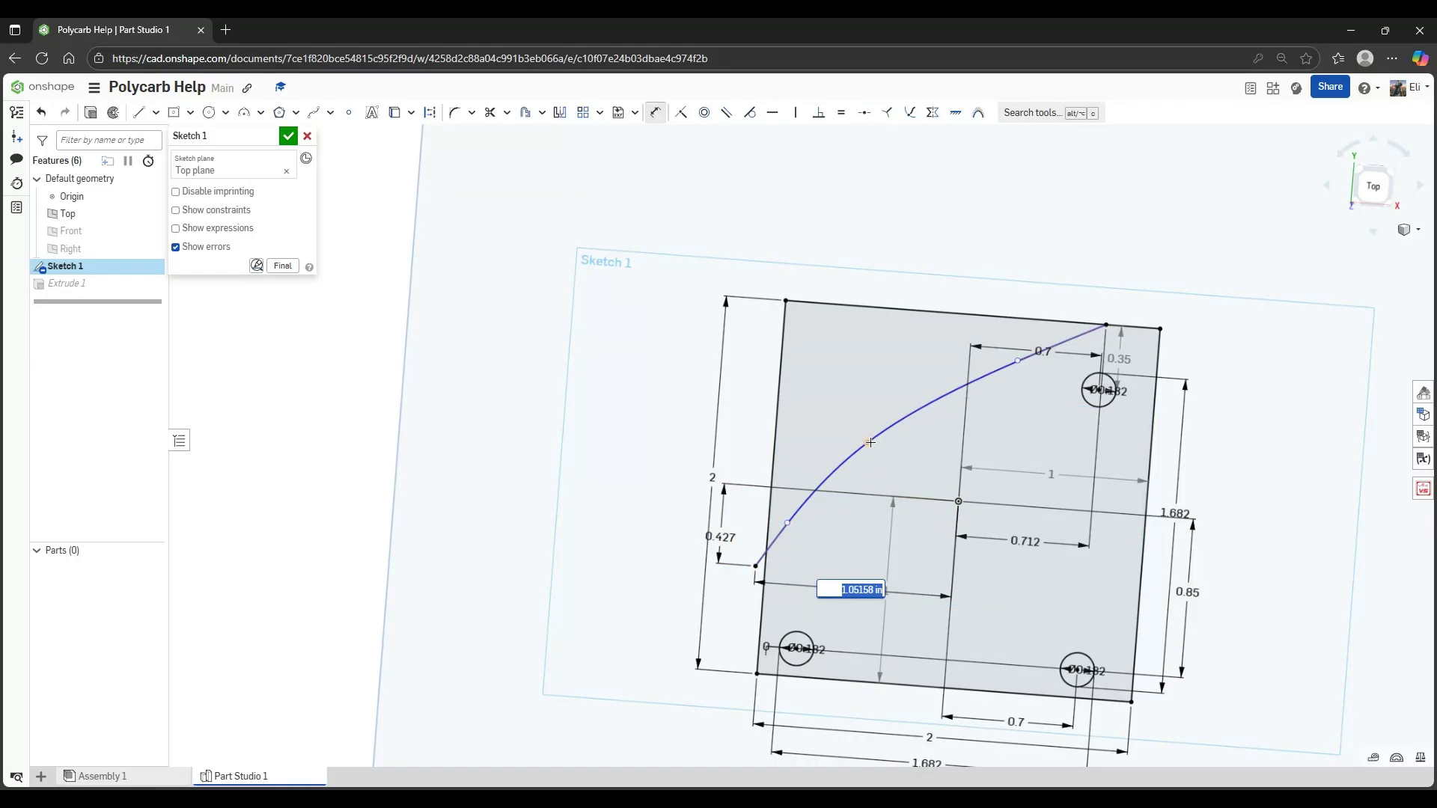
Dimension the spline's middle point horizontally and vertically from the origin, setting the vertical distance to 0.5 in
{"action": "left_click", "coordinate": [868, 443]}
{"action": "left_click", "coordinate": [959, 500]}
{"action": "left_click", "coordinate": [924, 367]}
{"action": "left_click", "coordinate": [868, 443]}
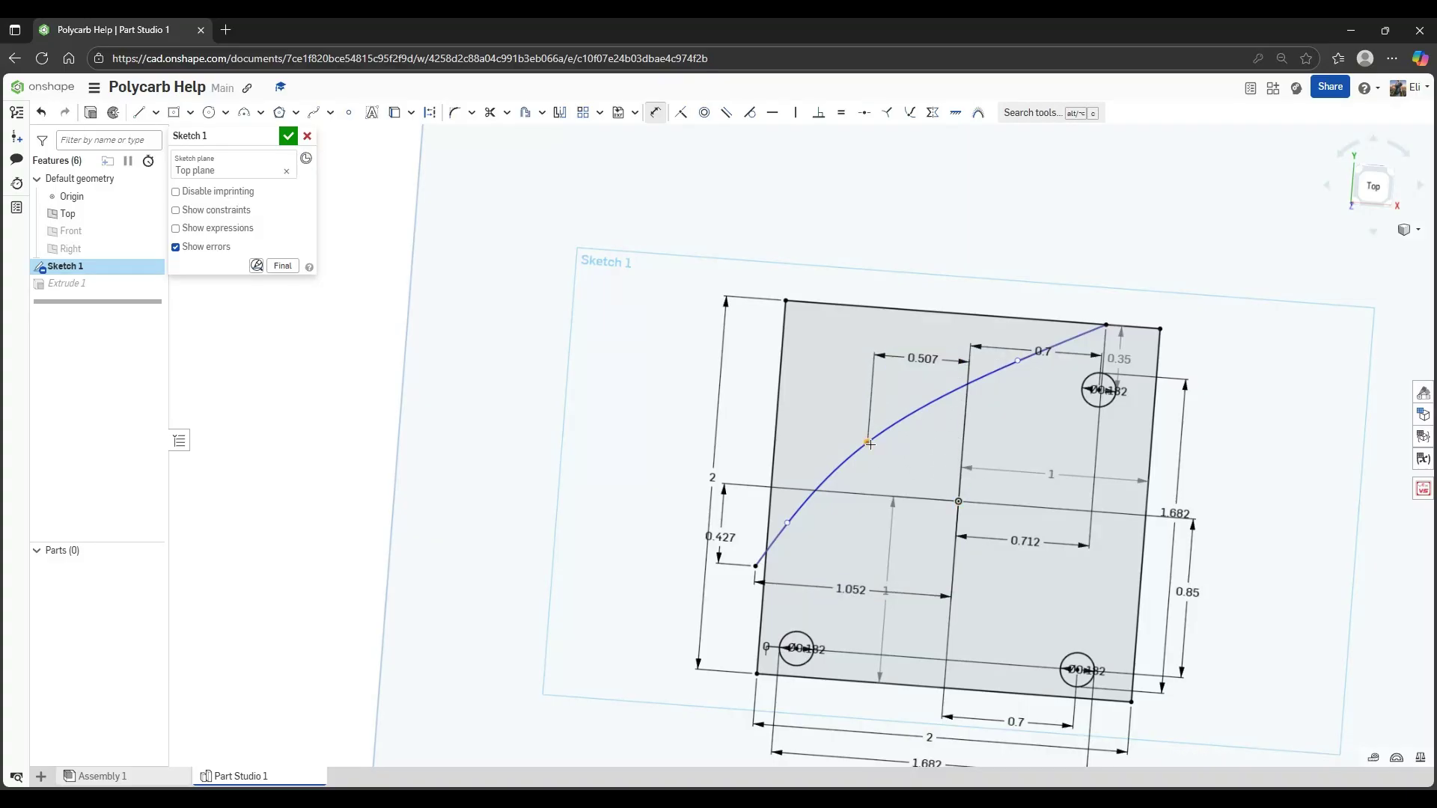
{"action": "left_click", "coordinate": [959, 501]}
{"action": "left_click", "coordinate": [696, 456]}
{"action": "middle_click_drag", "start_coordinate": [857, 444], "coordinate": [809, 526]}
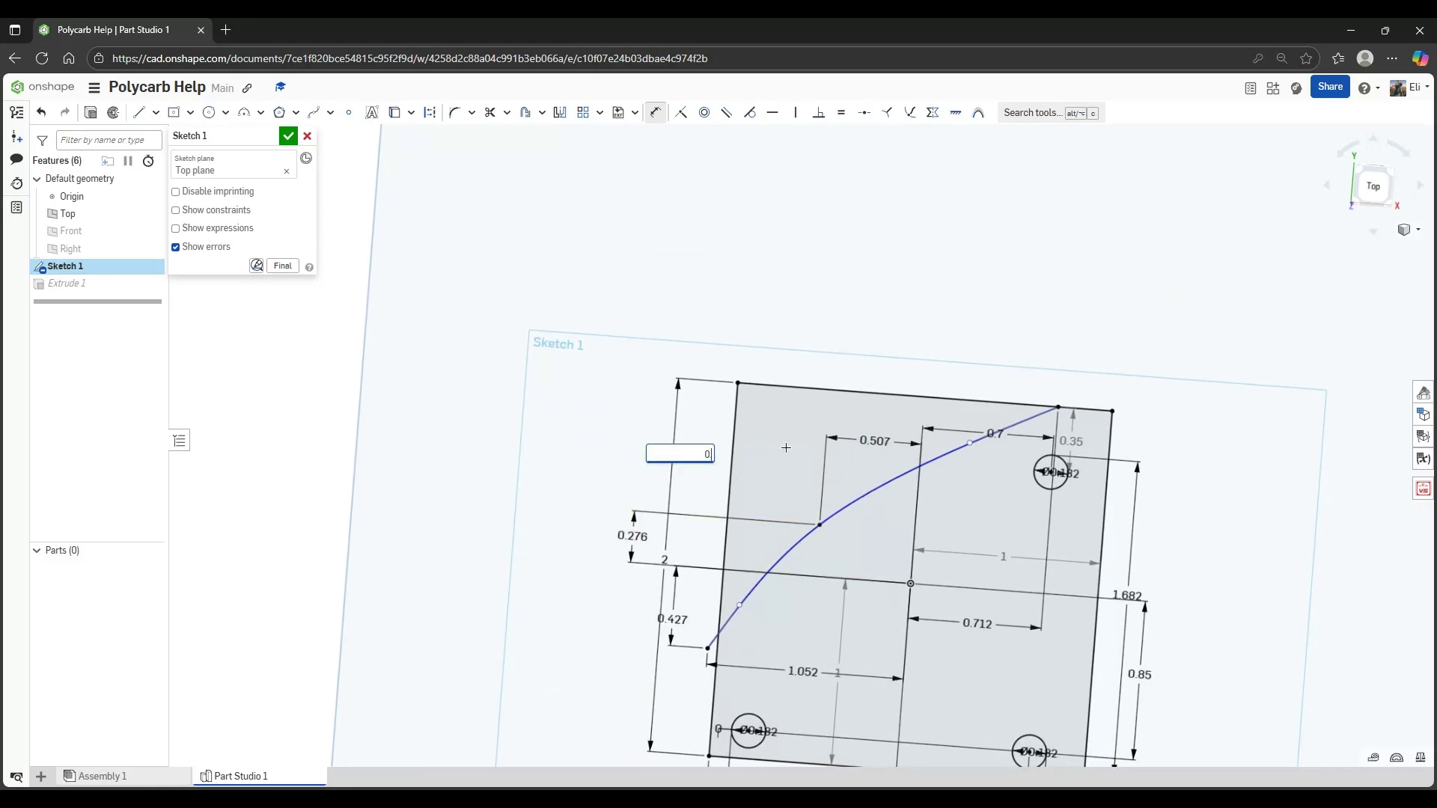
{"action": "key", "text": "Return"}
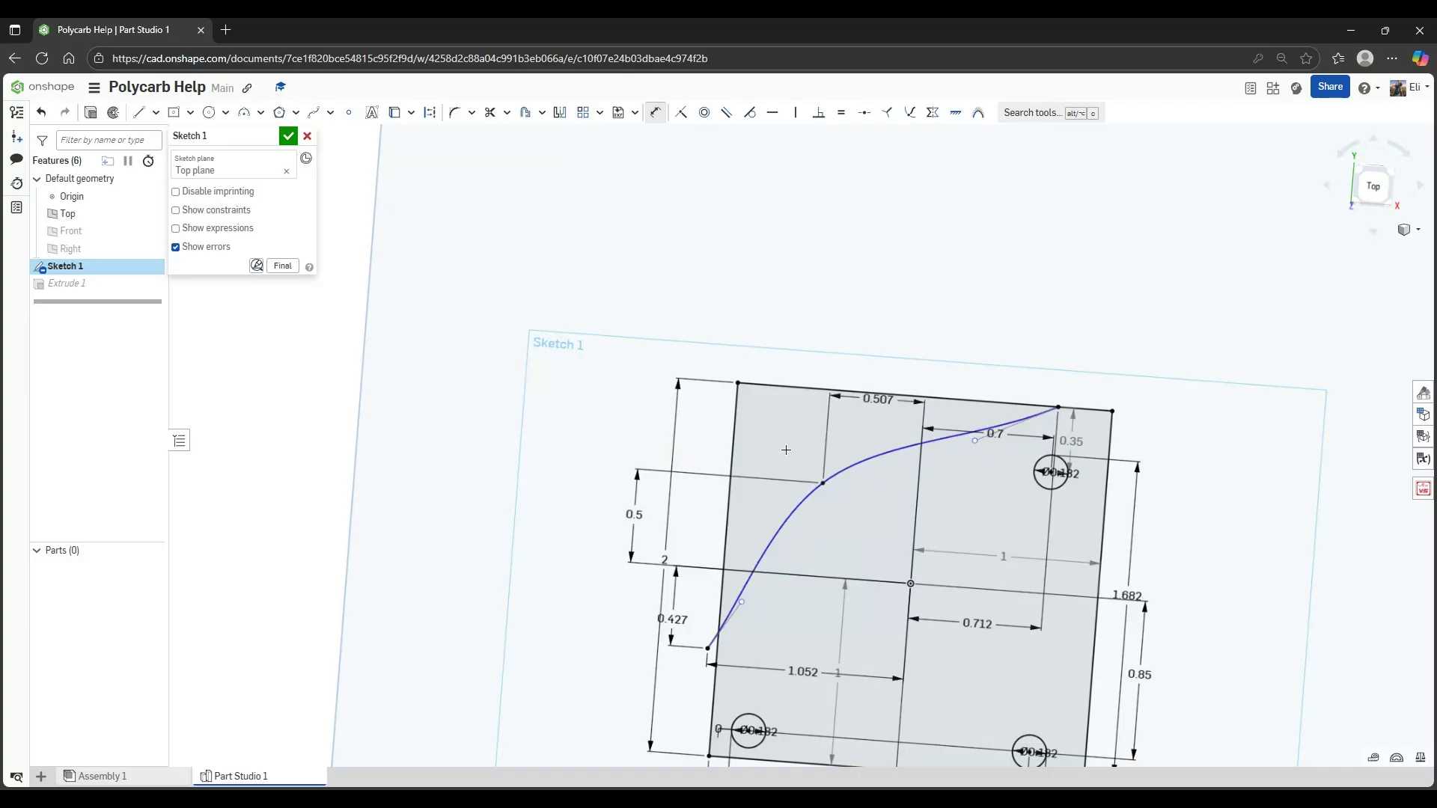
Set the horizontal distance between the origin and the spline's middle point to 0.4 in
{"action": "double_click", "coordinate": [877, 404]}
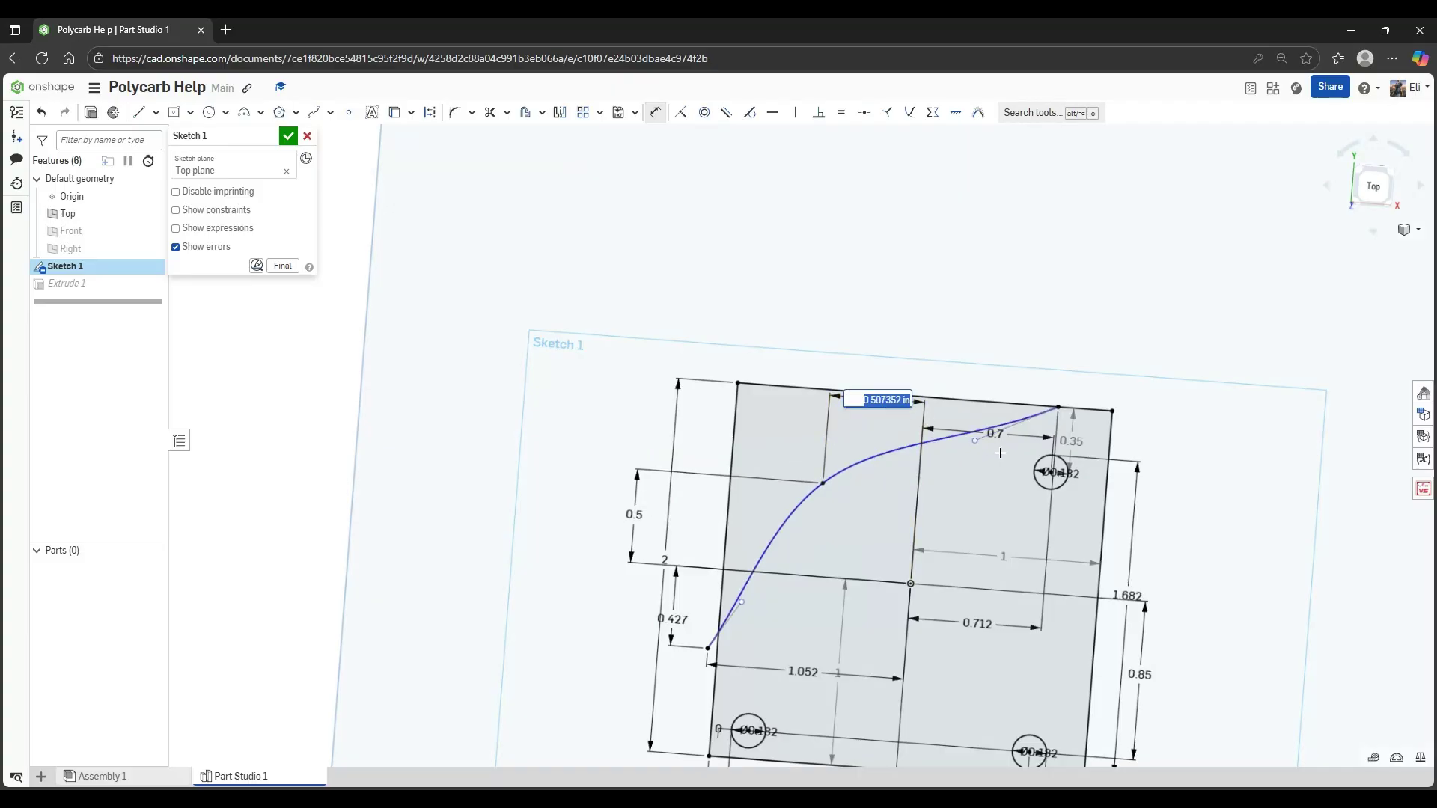
{"action": "type", "text": "0.4"}
{"action": "key", "text": "Return"}
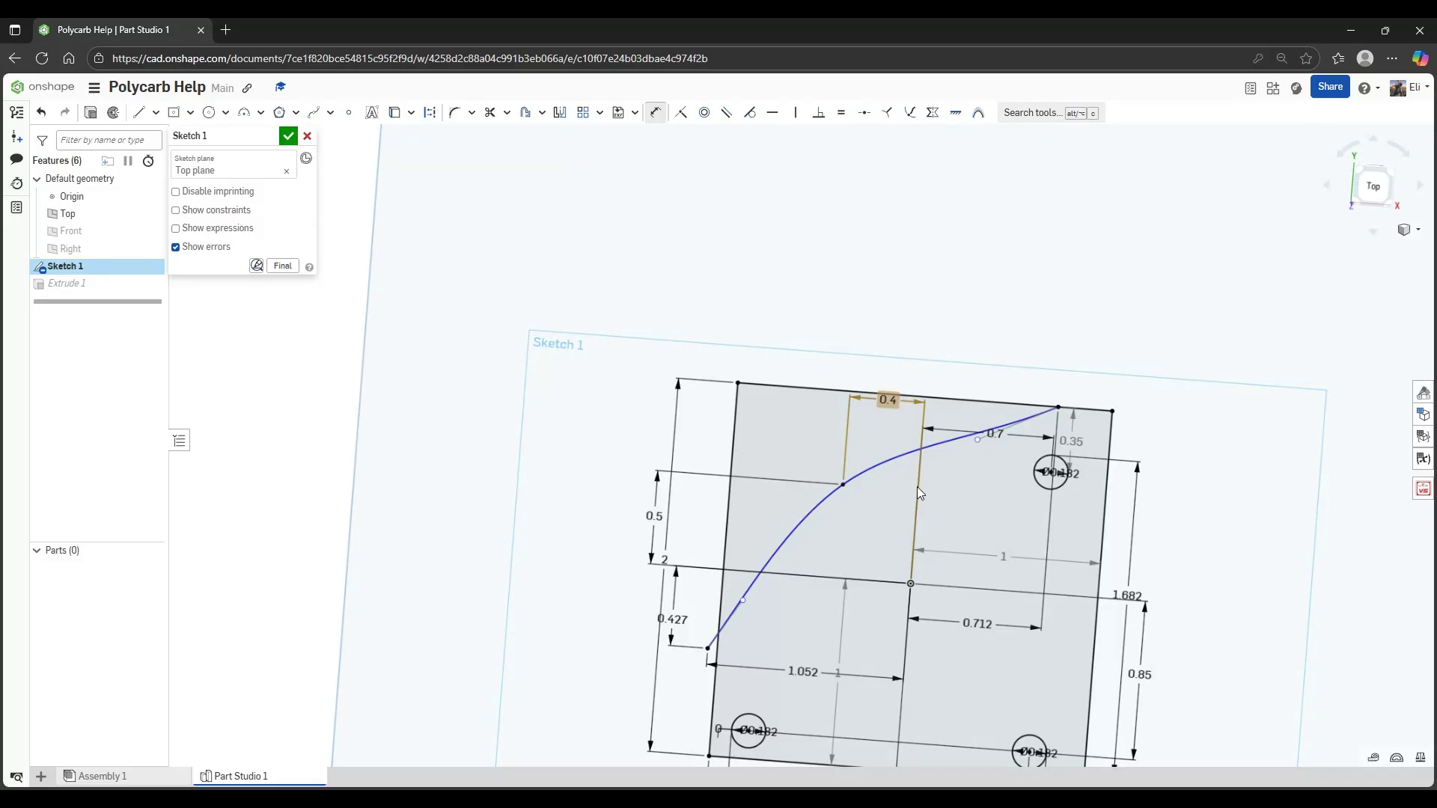
Dimension the horizontal distance between the origin and the spline's lower tangent handle, setting it to 1 in
{"action": "middle_click_drag", "start_coordinate": [922, 501], "coordinate": [935, 401]}
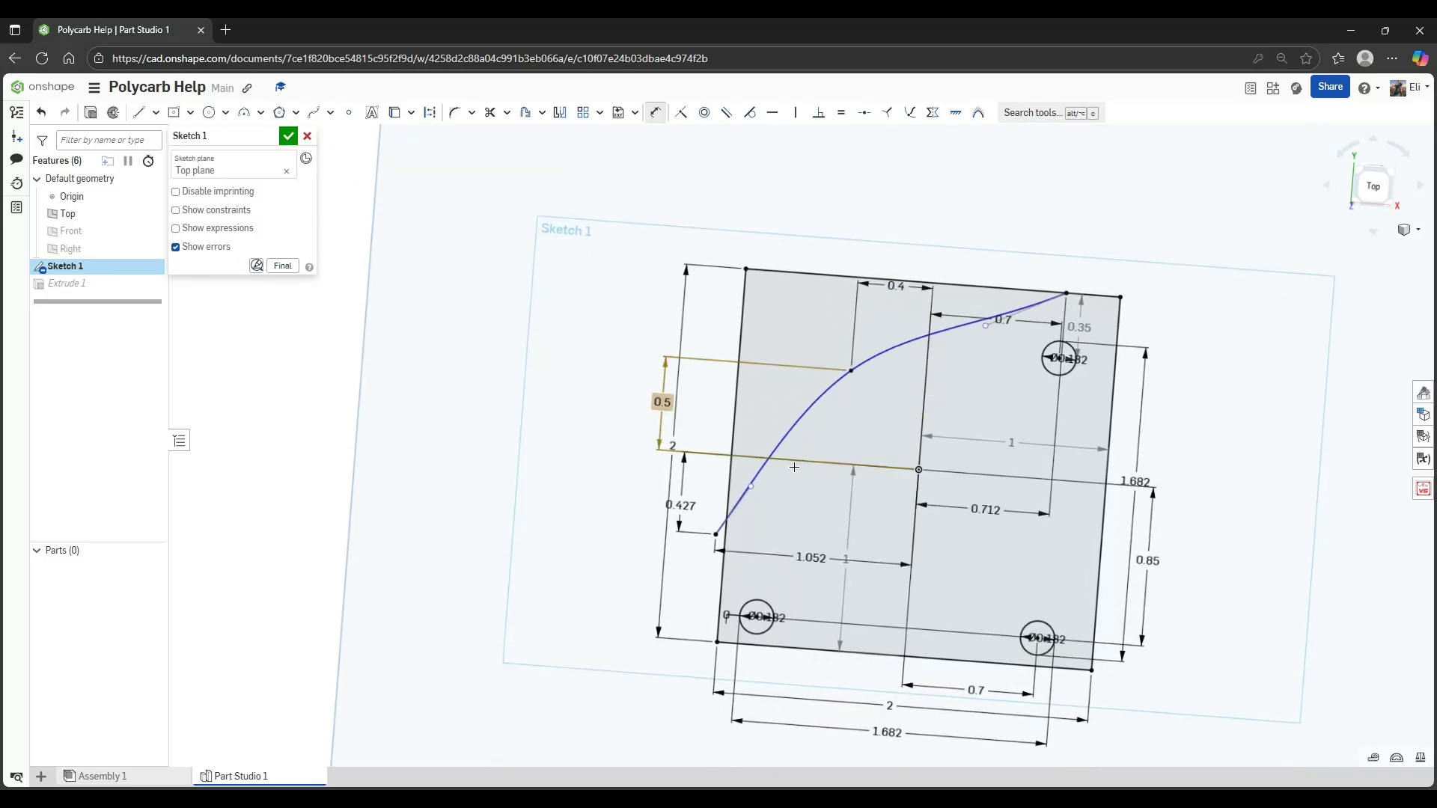
{"action": "left_click", "coordinate": [920, 469]}
{"action": "left_click", "coordinate": [843, 436]}
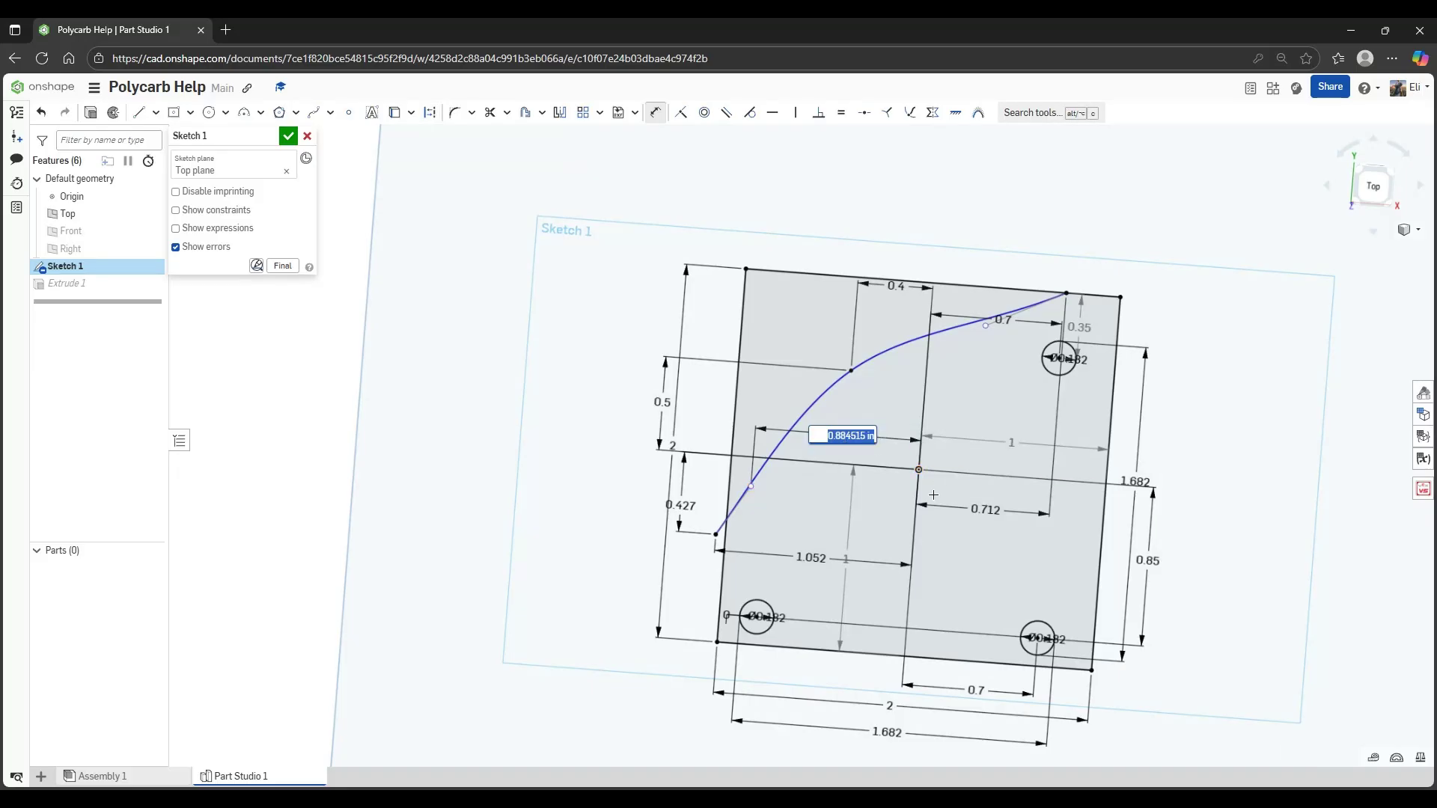
{"action": "key", "text": "Return"}
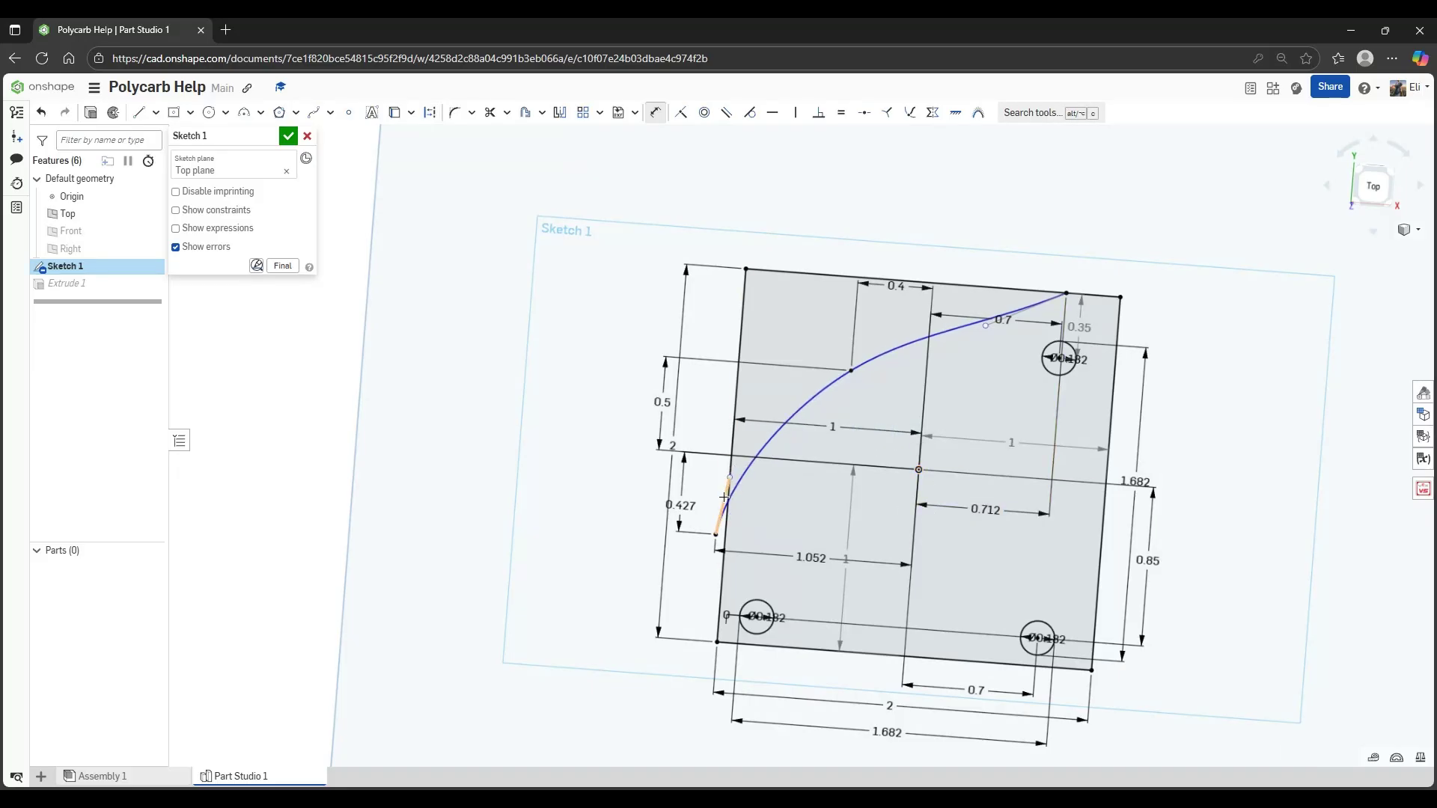
Dimension the vertical distance between the origin and the spline's upper tangent handle, setting it to 1 in
{"action": "middle_click_drag", "start_coordinate": [931, 342], "coordinate": [854, 467]}
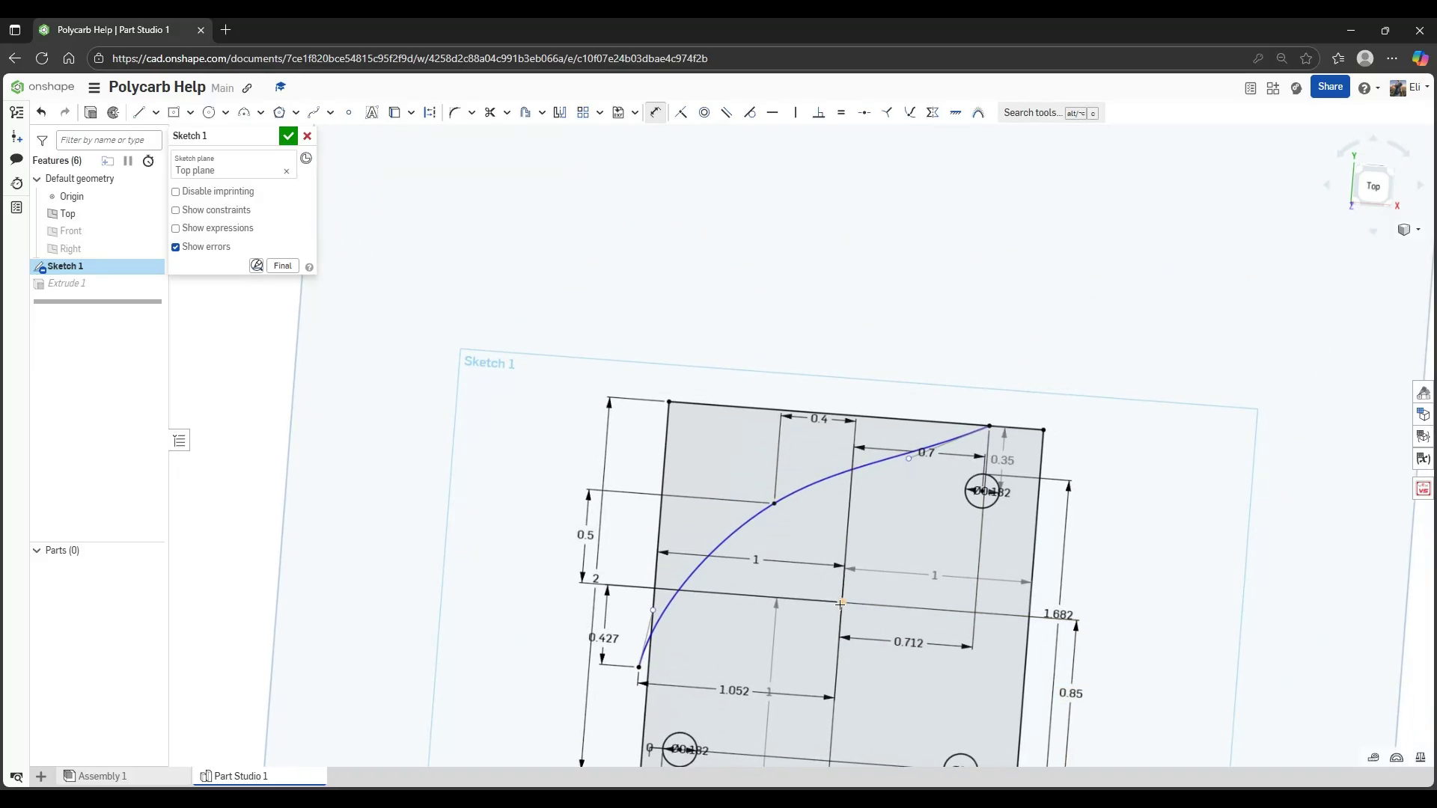
{"action": "left_click", "coordinate": [910, 459]}
{"action": "scroll", "coordinate": [906, 471], "scroll_direction": "up", "scroll_amount": 3}
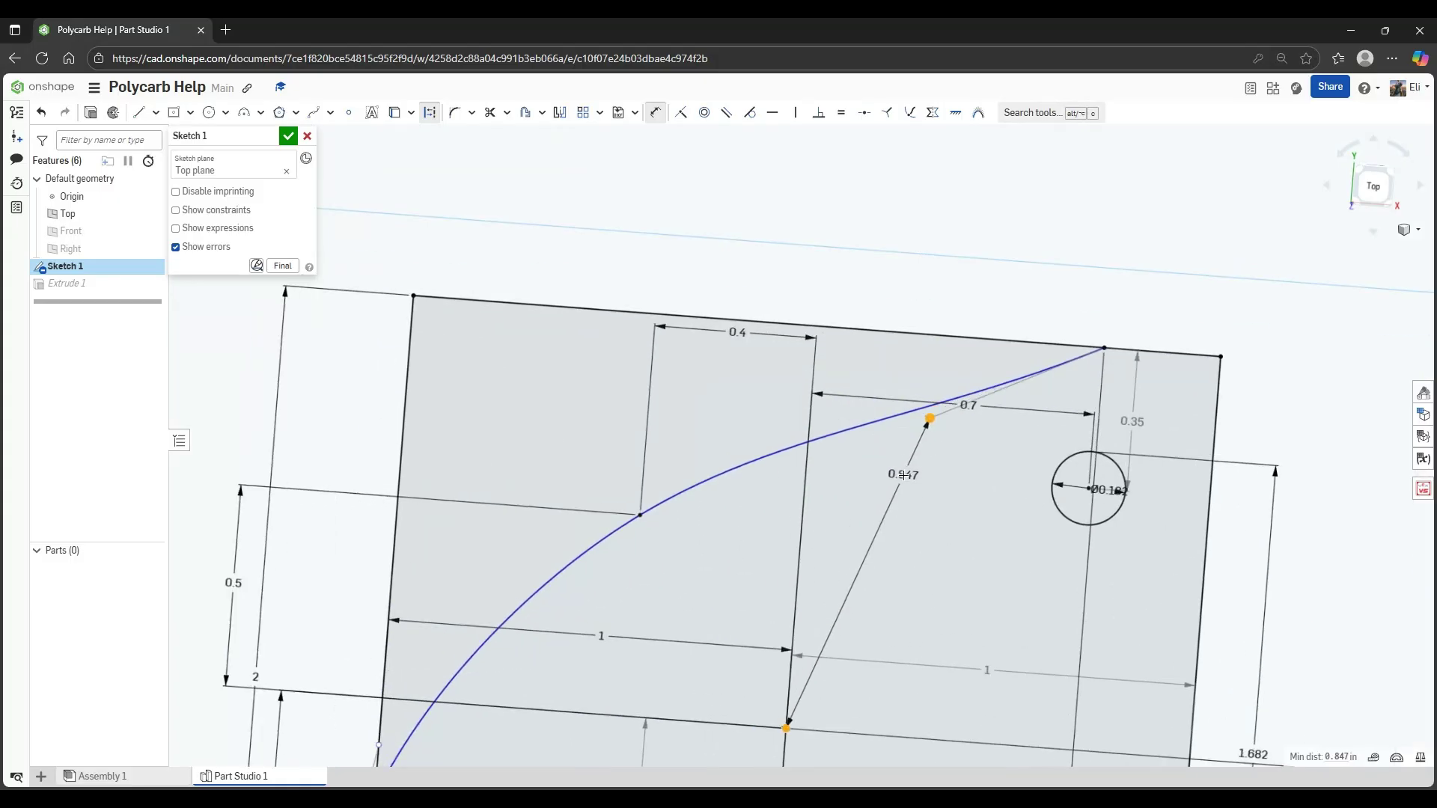
{"action": "left_click", "coordinate": [706, 545]}
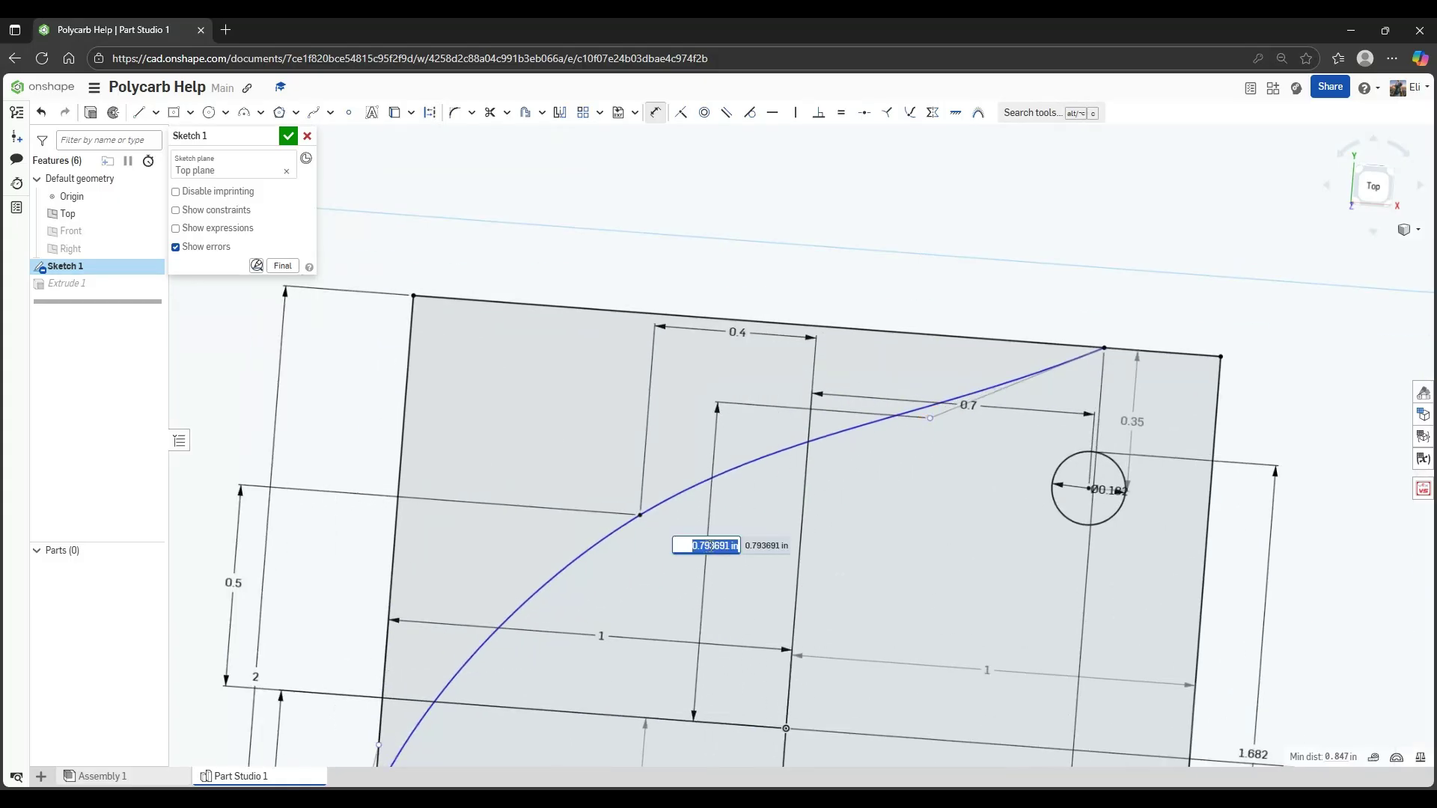
{"action": "key", "text": "Return"}
{"action": "left_click", "coordinate": [797, 566]}
{"action": "scroll", "coordinate": [950, 367], "scroll_direction": "down", "scroll_amount": 5}
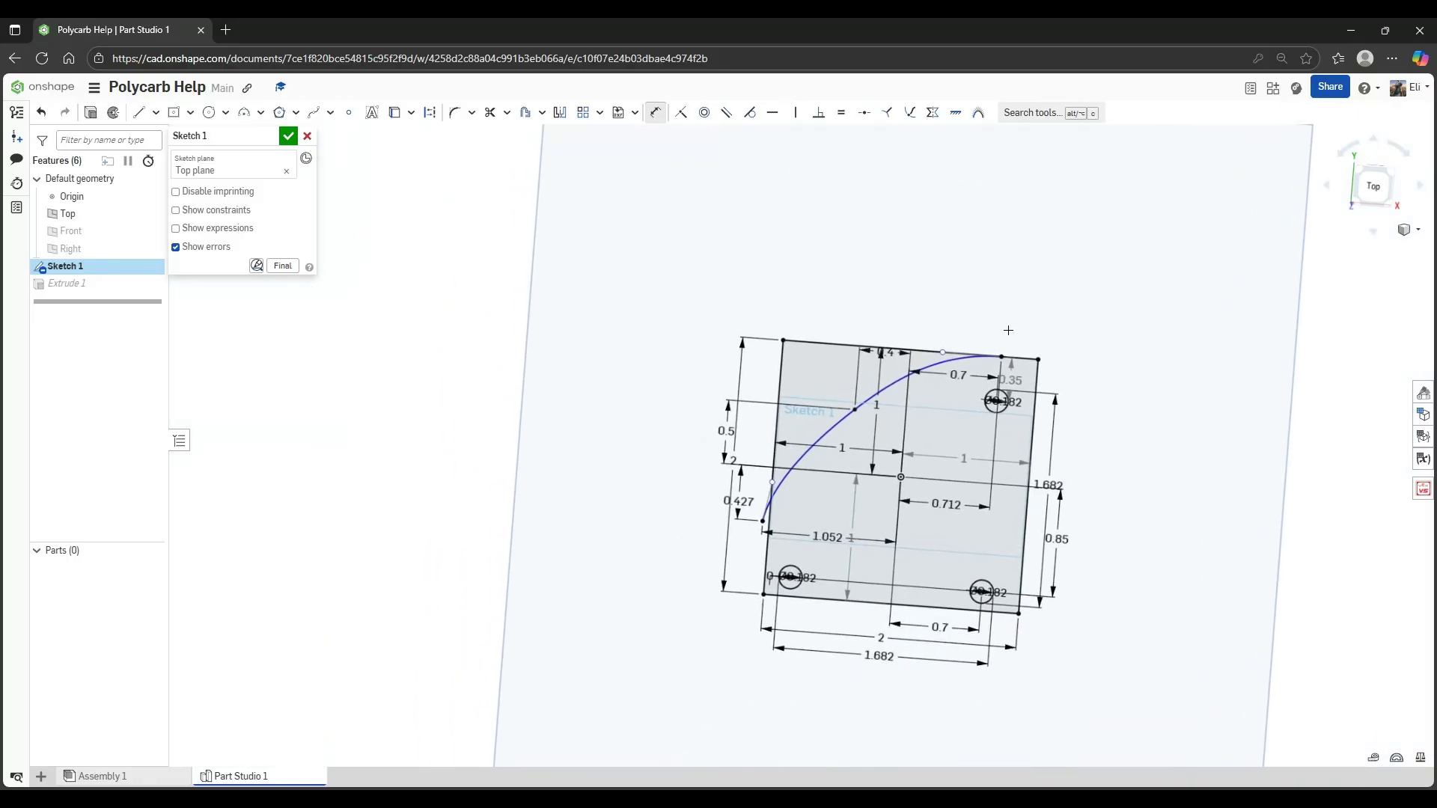
Dimension the horizontal distance between the origin and the spline's upper tangent handle
{"action": "scroll", "coordinate": [1006, 331], "scroll_direction": "up", "scroll_amount": 2}
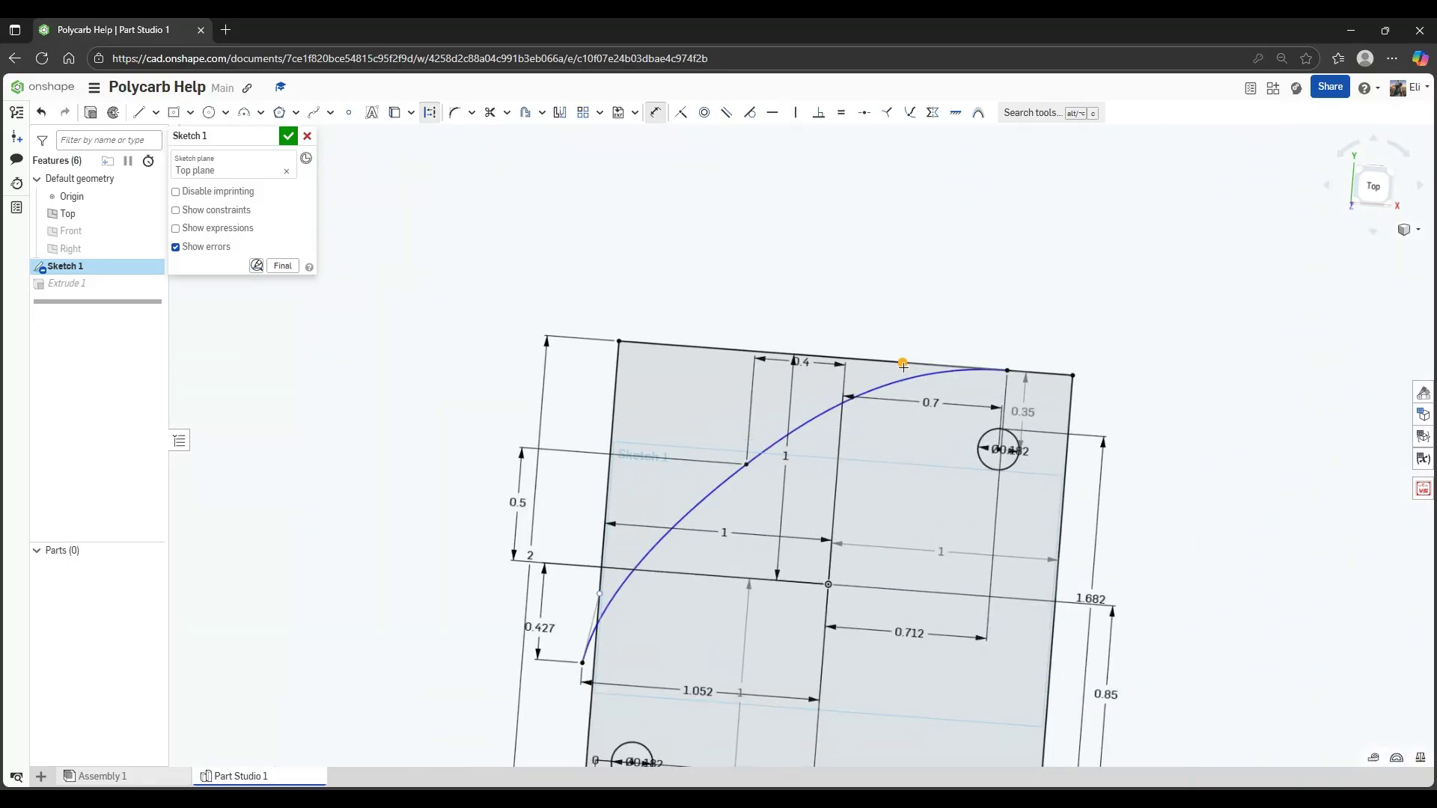
{"action": "middle_click_drag", "start_coordinate": [857, 608], "coordinate": [880, 407]}
{"action": "left_click", "coordinate": [850, 384]}
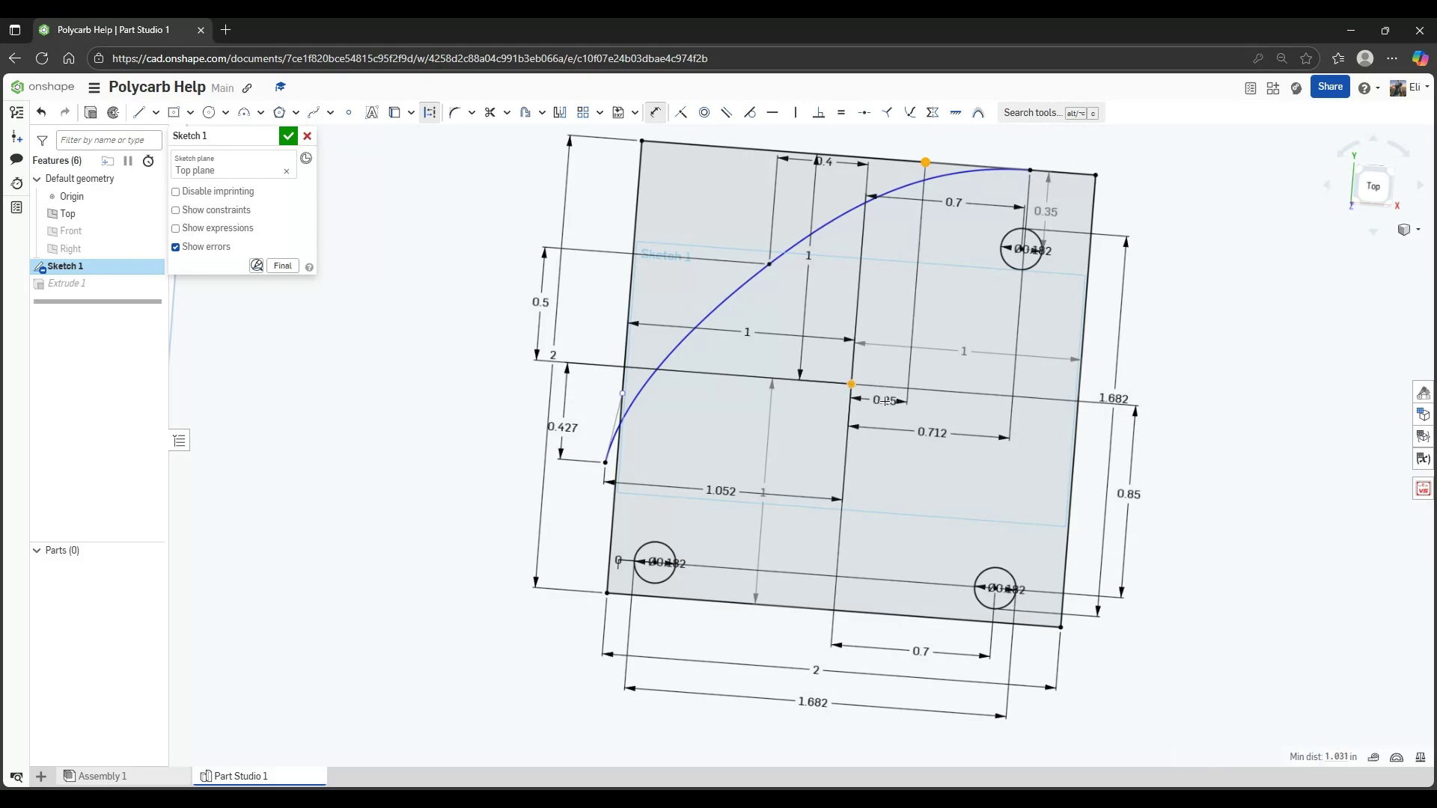
{"action": "left_click", "coordinate": [878, 405]}
{"action": "type", "text": "0.250281"}
{"action": "key", "text": "Return"}
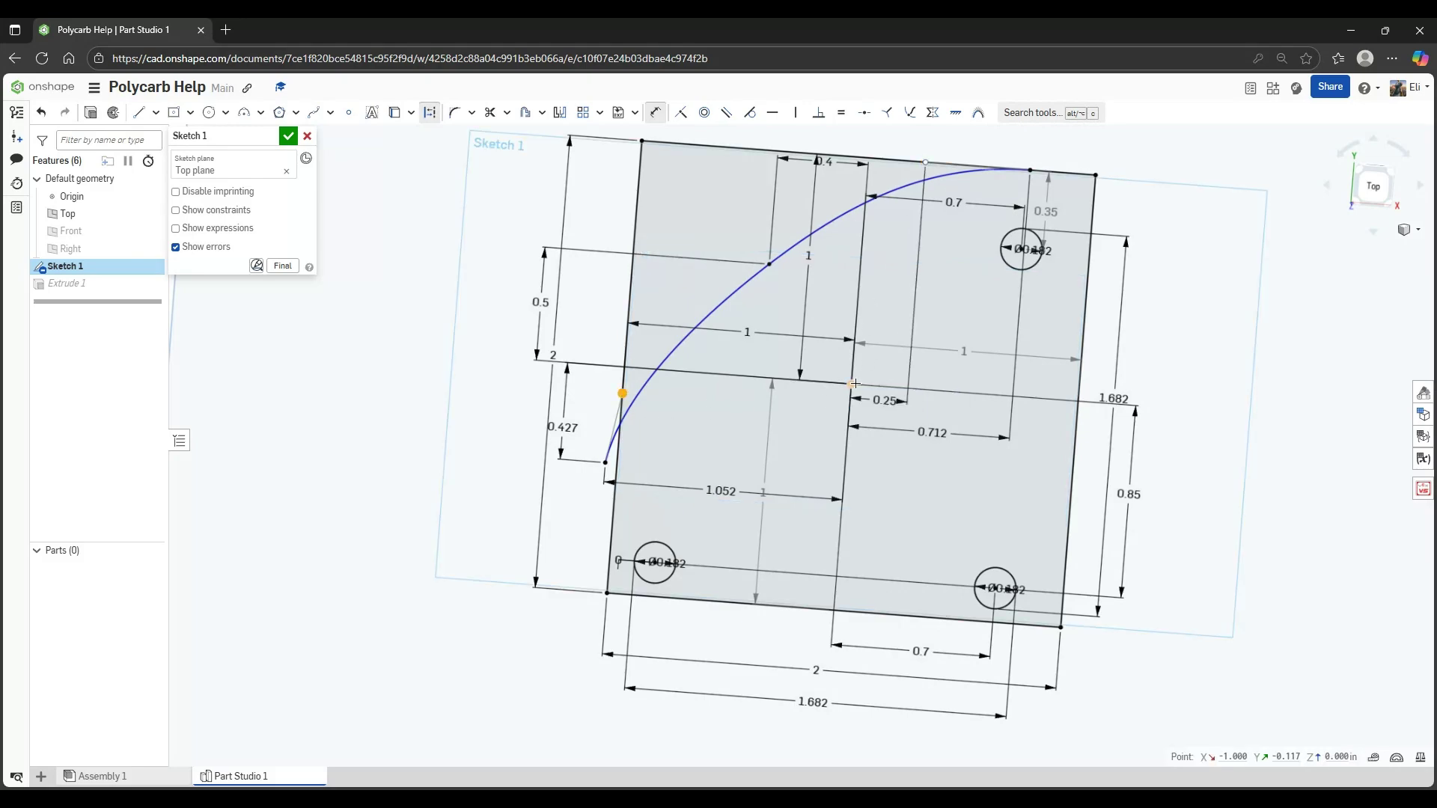
Dimension the vertical distance between the origin and the spline's lower tangent handle
{"action": "left_click", "coordinate": [853, 384]}
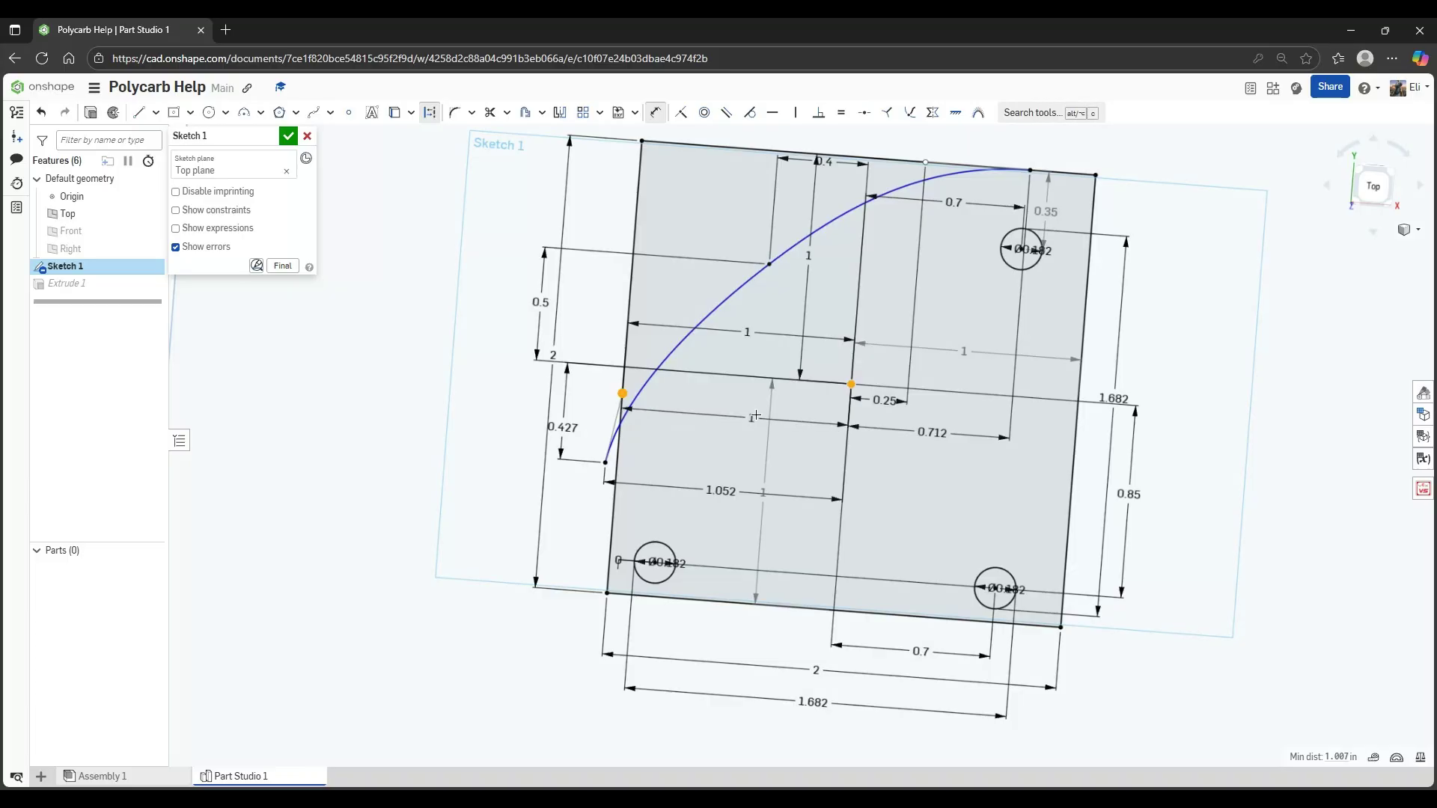
{"action": "left_click", "coordinate": [954, 413]}
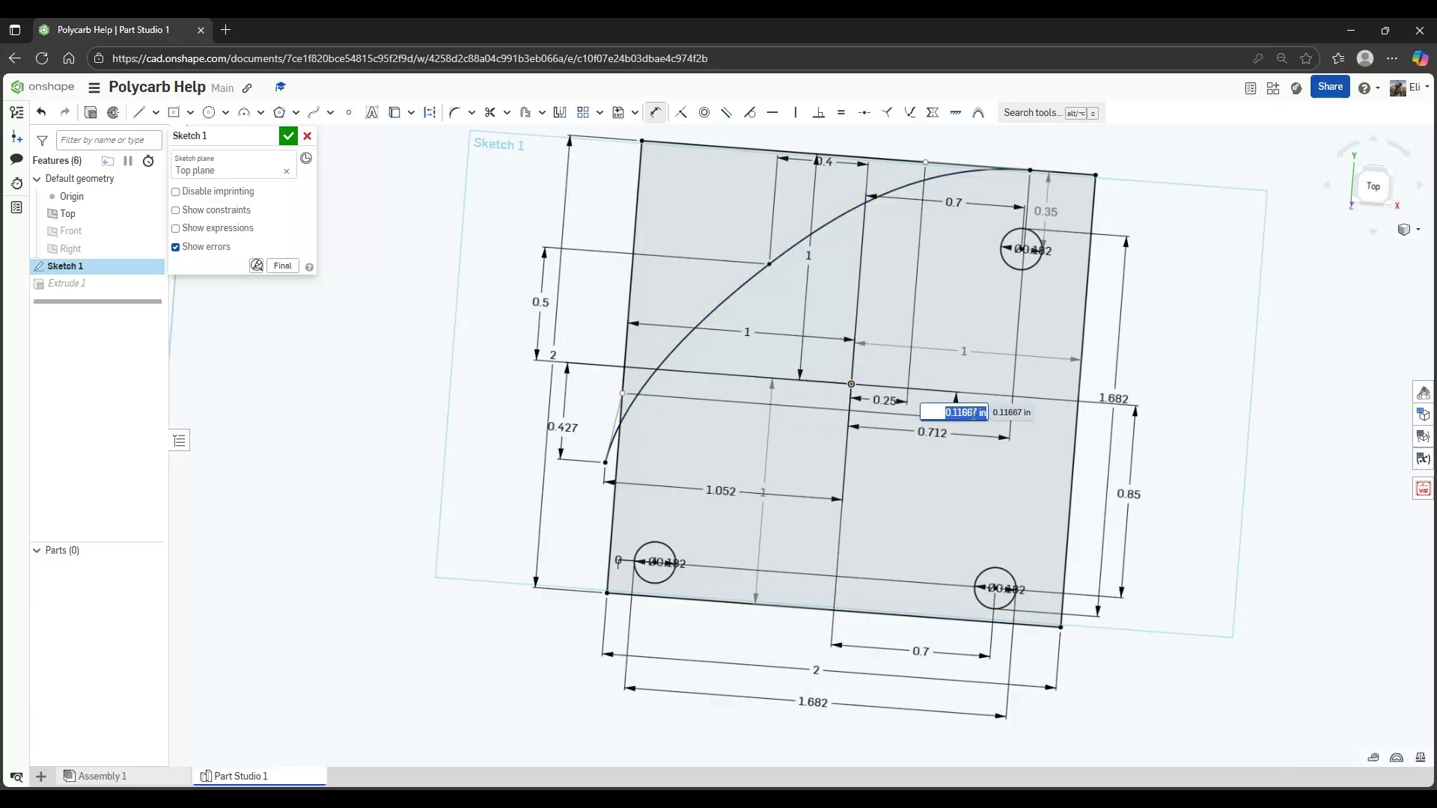
{"action": "key", "text": "Return"}
{"action": "mouse_move", "coordinate": [1027, 344]}
{"action": "middle_mouse_down"}
{"action": "mouse_move", "coordinate": [1018, 389]}
{"action": "mouse_move", "coordinate": [1123, 562]}
{"action": "middle_mouse_up"}
{"action": "scroll", "coordinate": [1123, 562], "scroll_direction": "down", "scroll_amount": 1}
{"action": "middle_click_drag", "start_coordinate": [946, 488], "coordinate": [961, 399]}
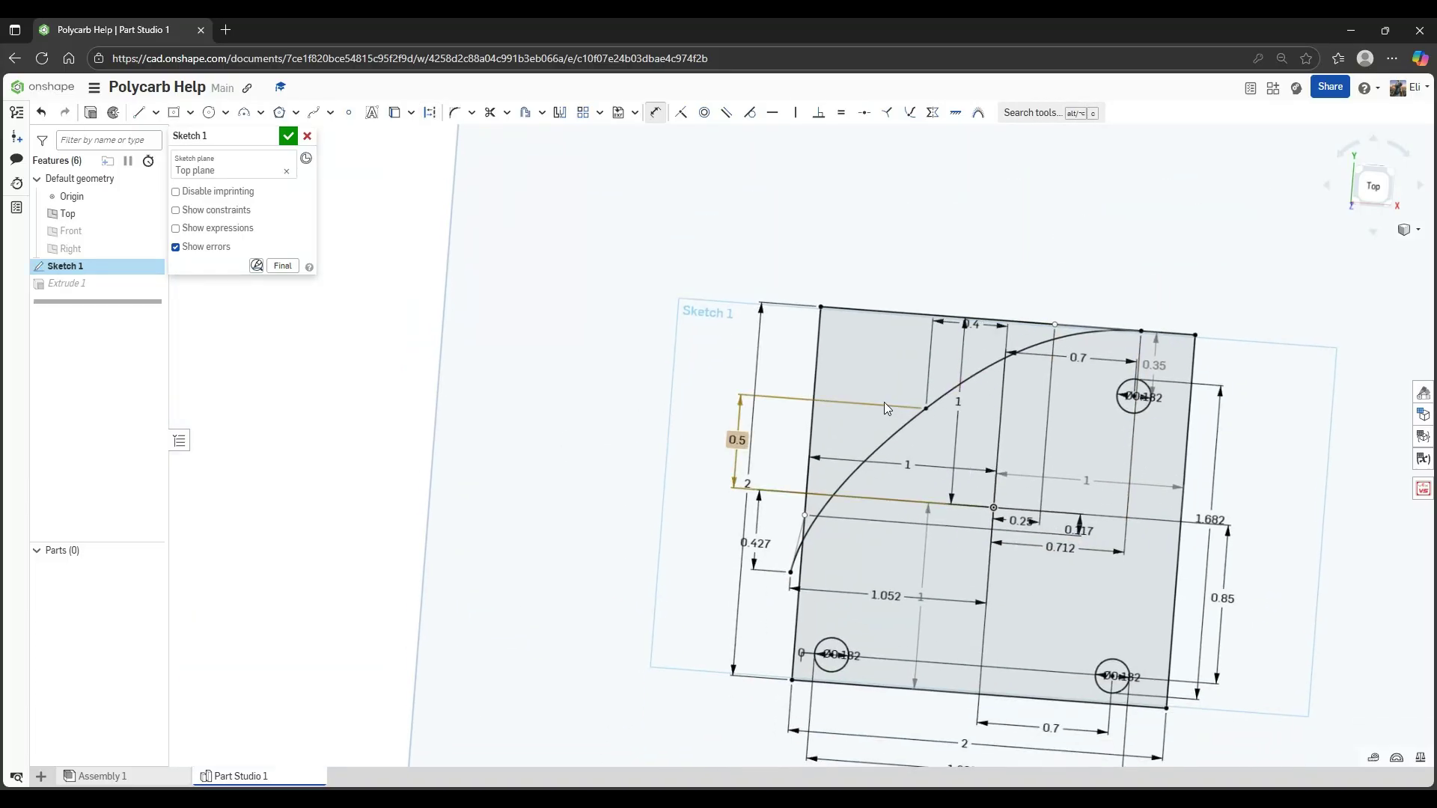
{"action": "middle_click_drag", "start_coordinate": [1074, 446], "coordinate": [1001, 340]}
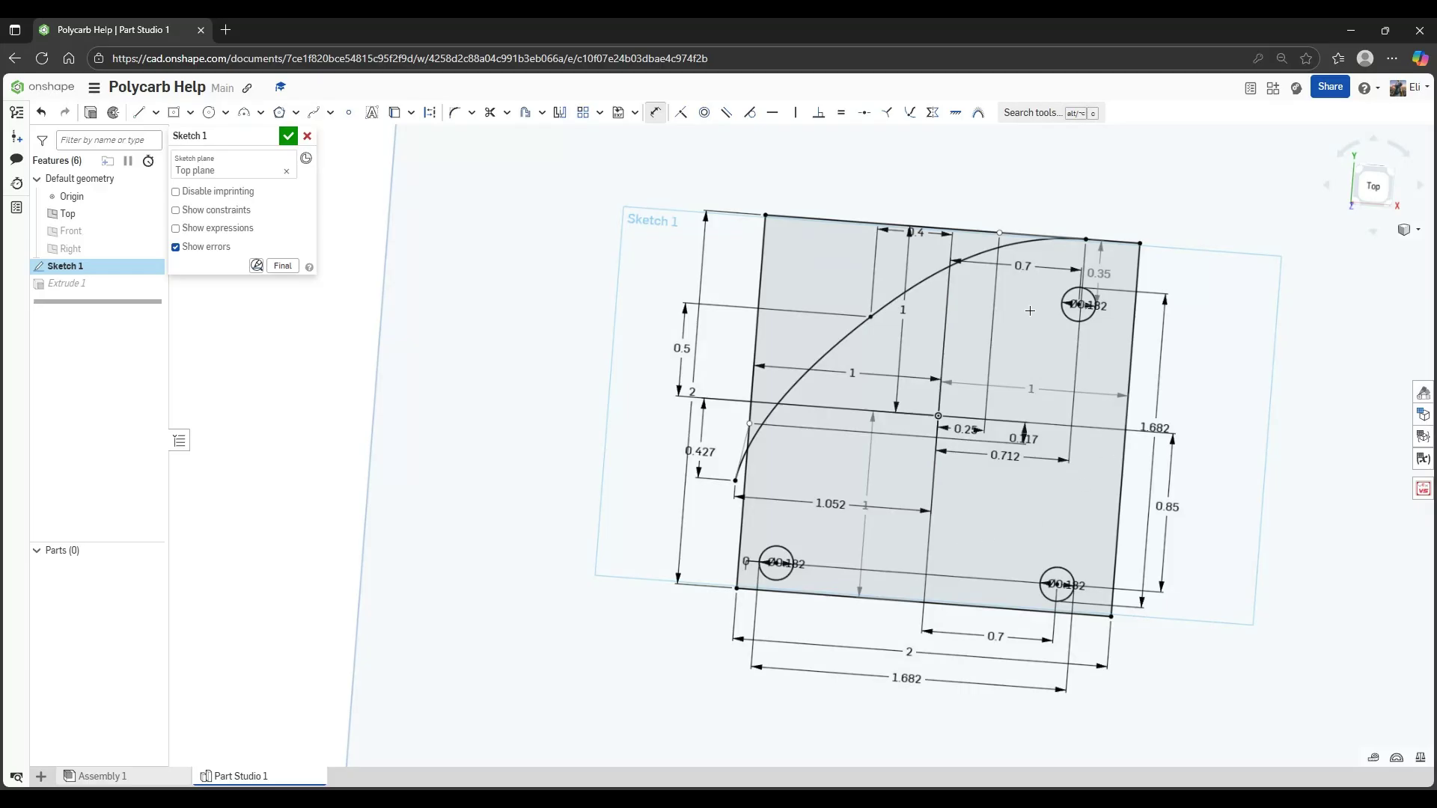
{"action": "middle_click_drag", "start_coordinate": [525, 159], "coordinate": [366, 165]}
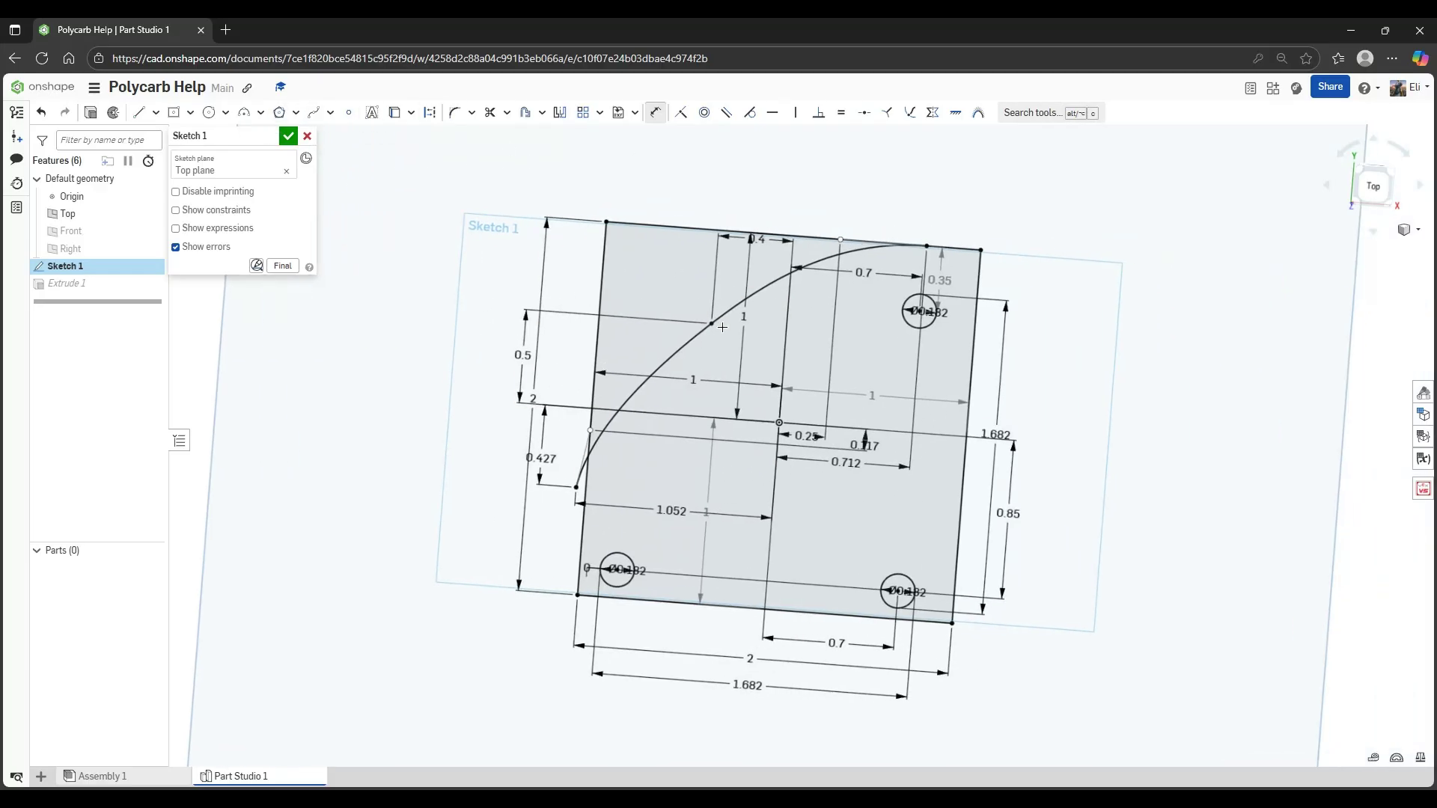
{"action": "left_click", "coordinate": [296, 114]}
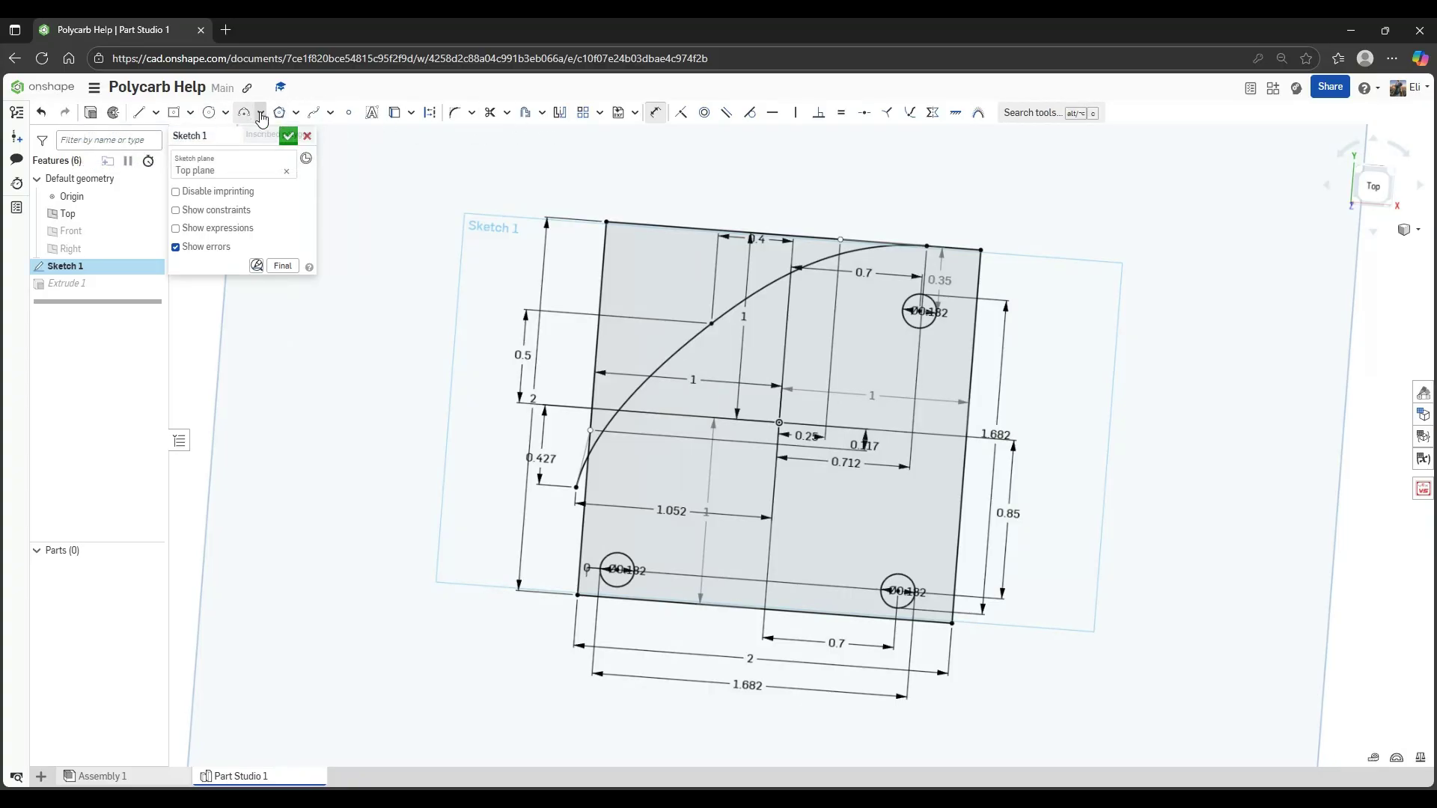
{"action": "left_click", "coordinate": [261, 113]}
{"action": "left_click", "coordinate": [261, 113]}
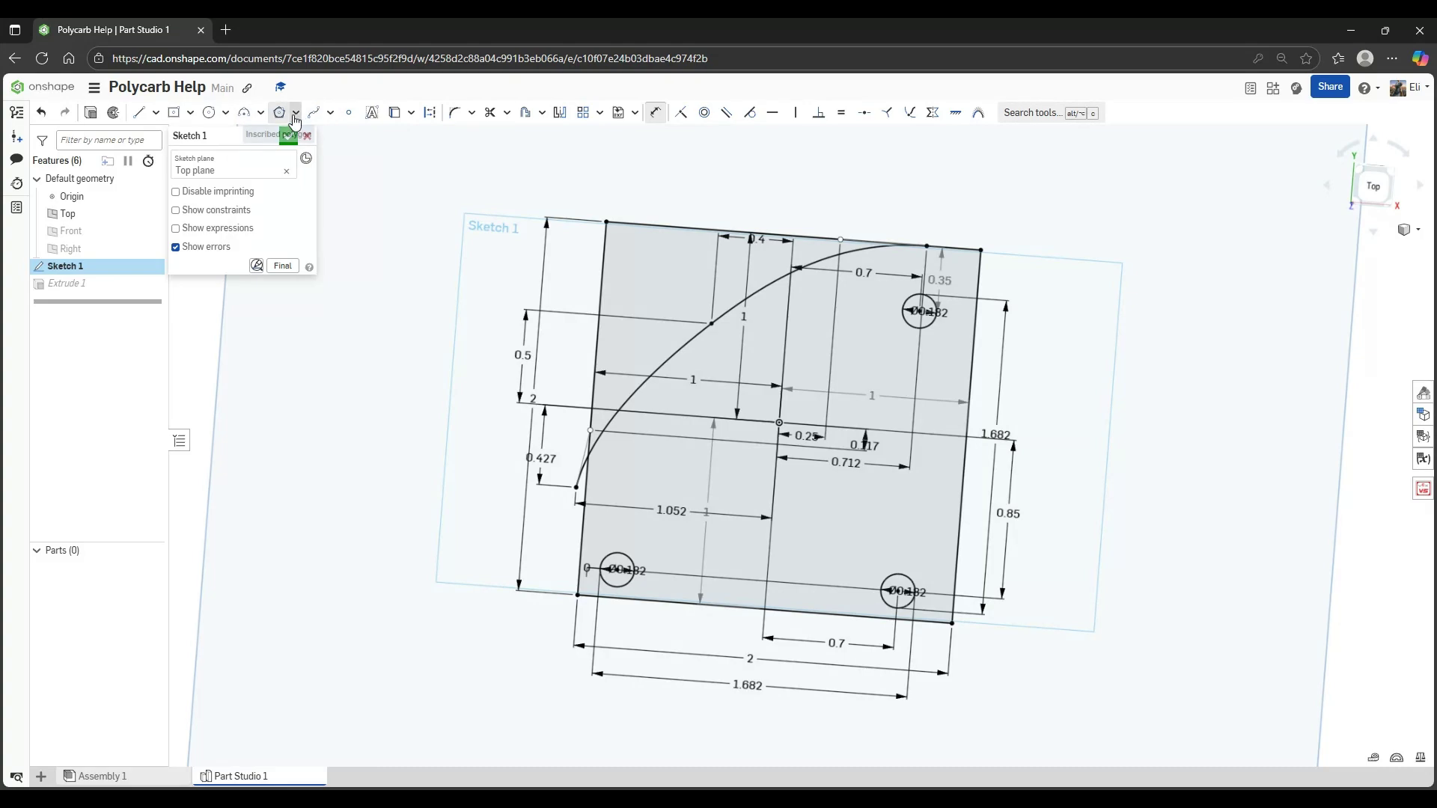
{"action": "left_click", "coordinate": [330, 113]}
{"action": "left_click", "coordinate": [315, 113]}
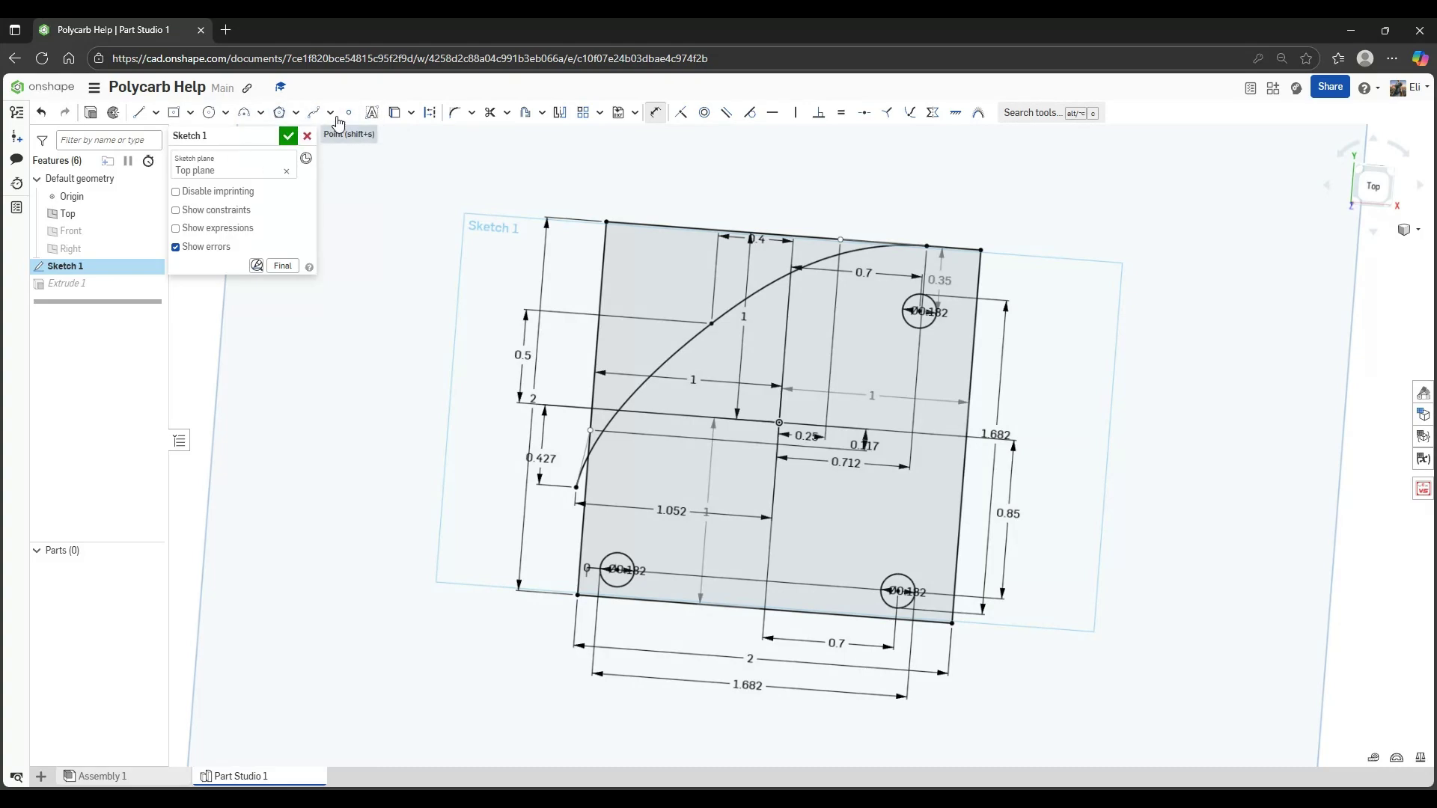
{"action": "left_click", "coordinate": [331, 113]}
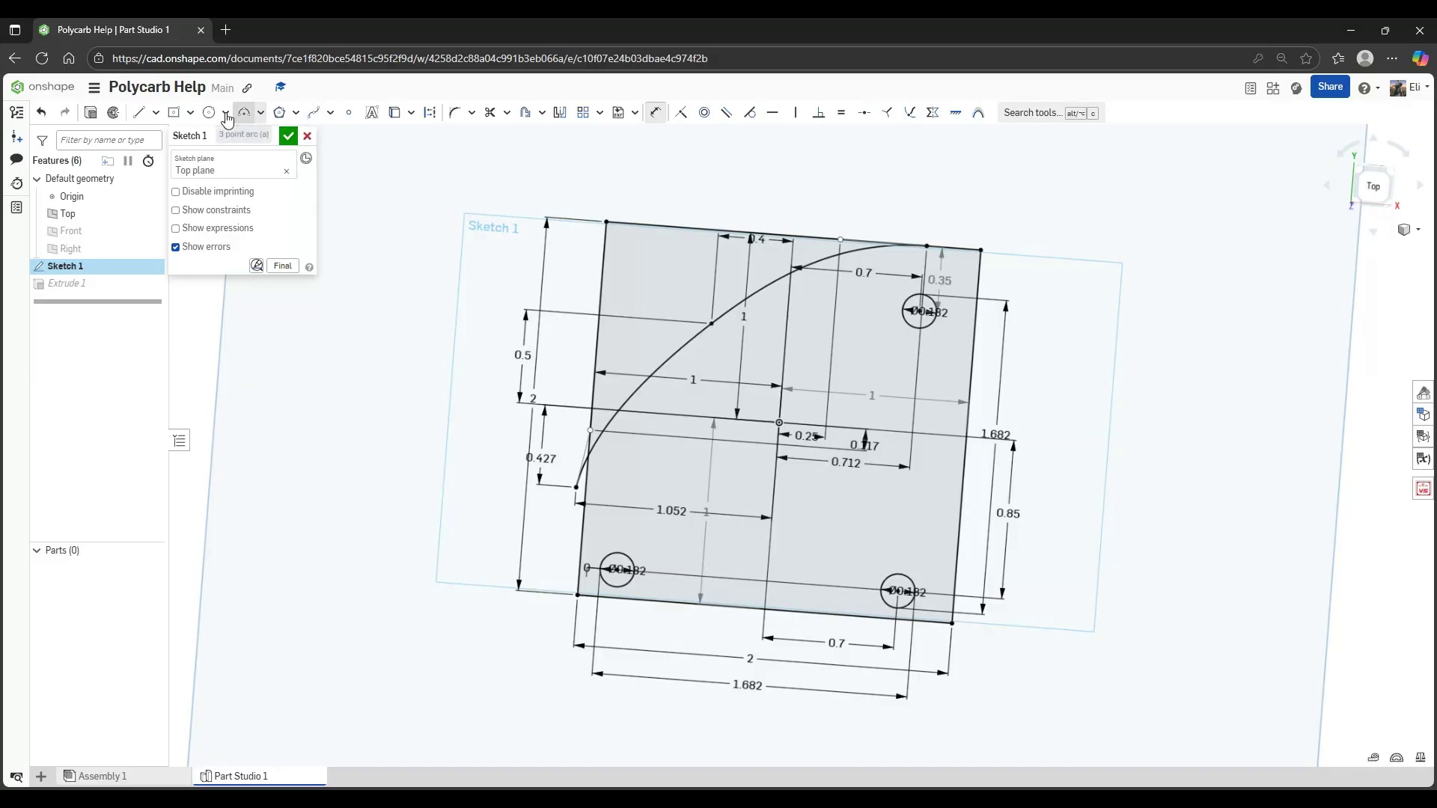
Sketch a closed triangle with the Line tool in the middle of the plate between the three holes, and accept the sketch
{"action": "left_click", "coordinate": [138, 113]}
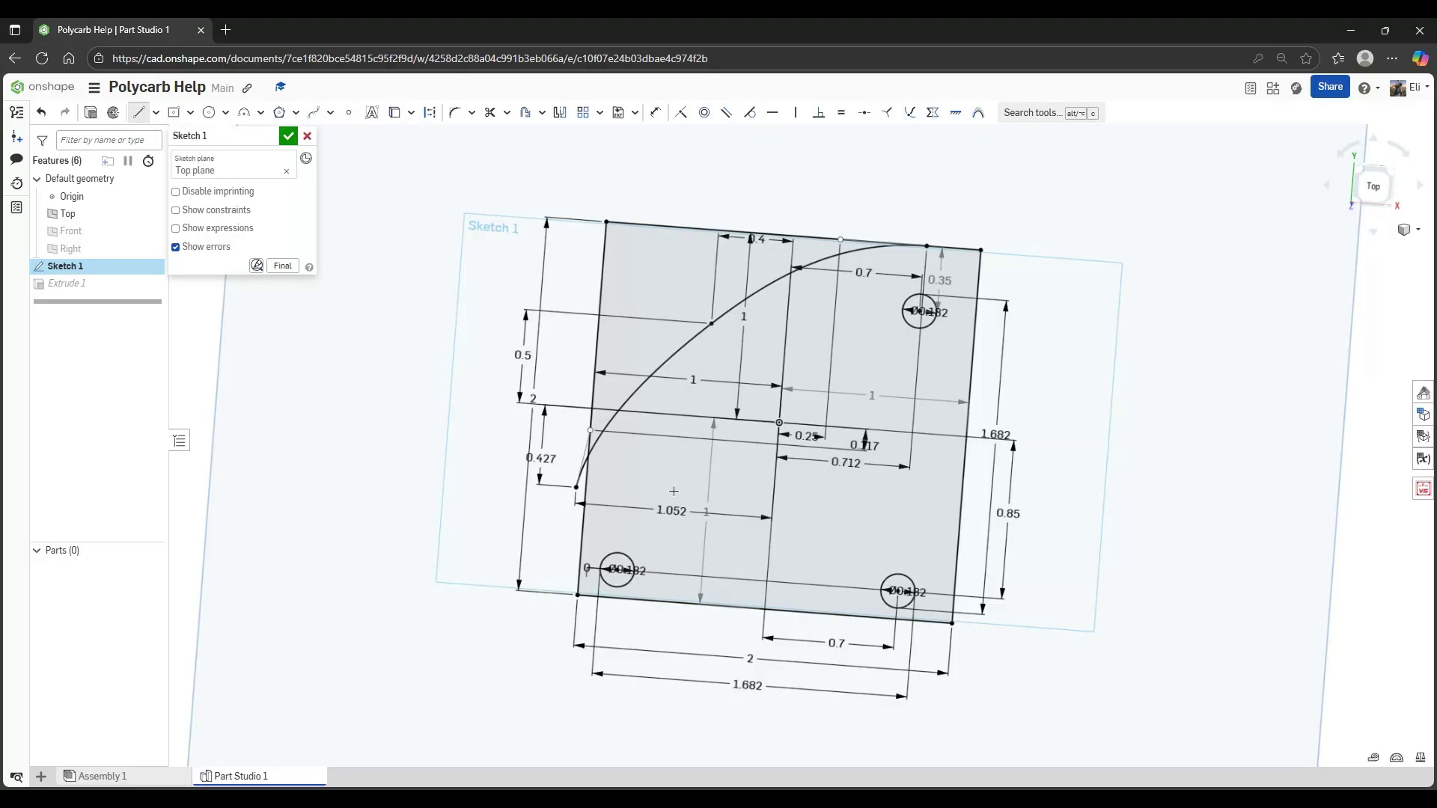
{"action": "left_click", "coordinate": [673, 526]}
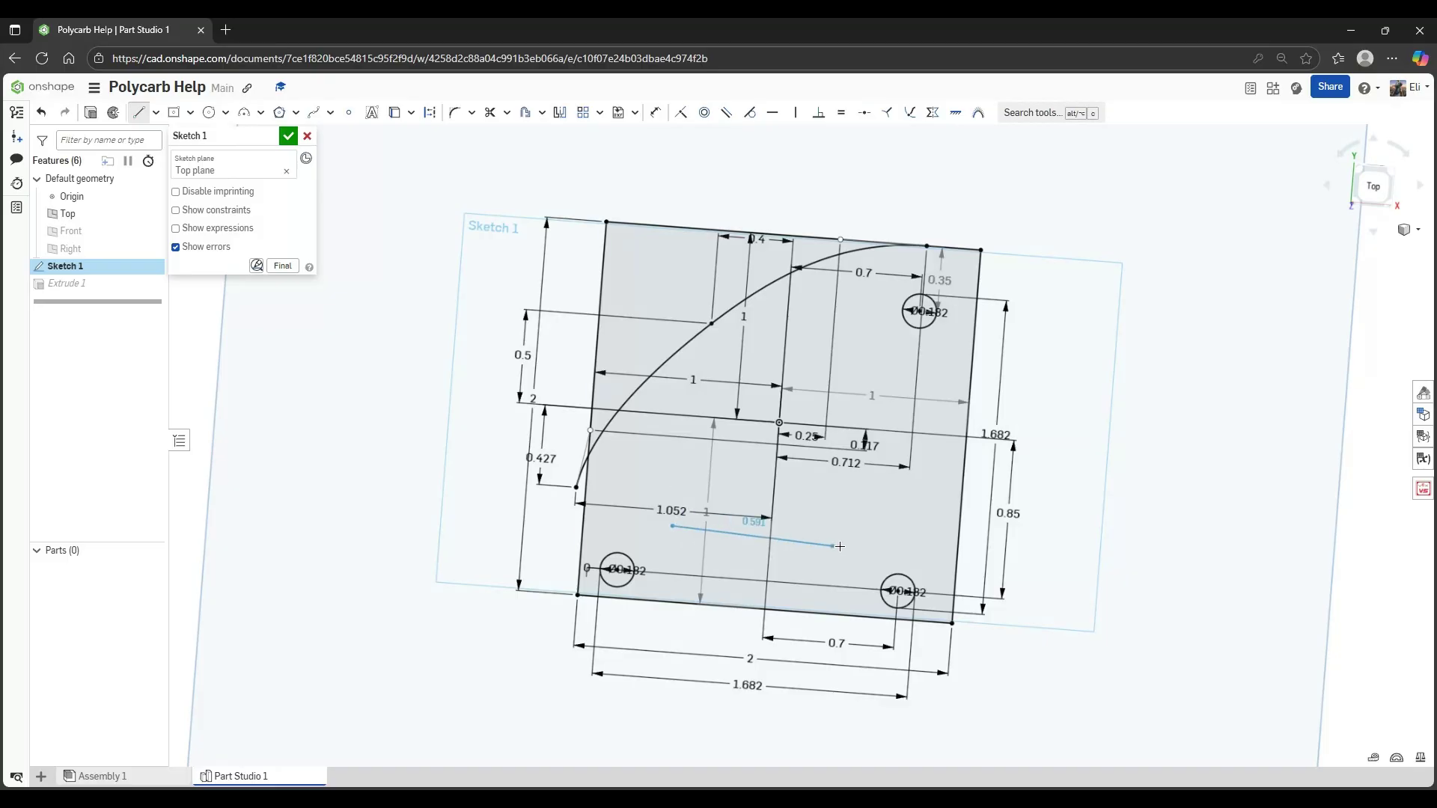
{"action": "left_click", "coordinate": [884, 541]}
{"action": "left_click", "coordinate": [800, 346]}
{"action": "left_click", "coordinate": [674, 528]}
{"action": "mouse_move", "coordinate": [977, 439]}
{"action": "middle_mouse_down"}
{"action": "mouse_move", "coordinate": [1001, 421]}
{"action": "mouse_move", "coordinate": [981, 459]}
{"action": "mouse_move", "coordinate": [995, 509]}
{"action": "middle_mouse_up"}
{"action": "key", "text": "Escape"}
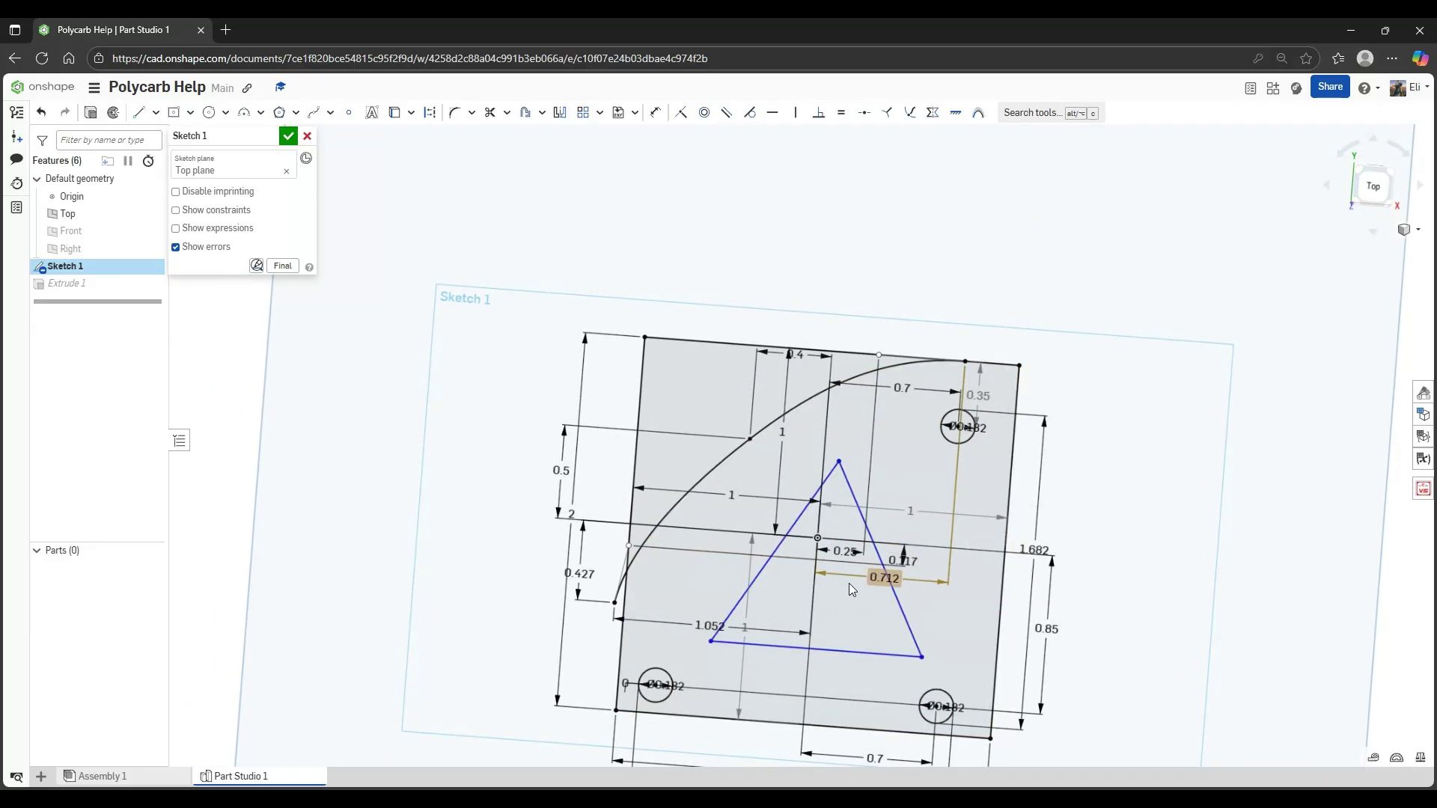
{"action": "left_click", "coordinate": [289, 136]}
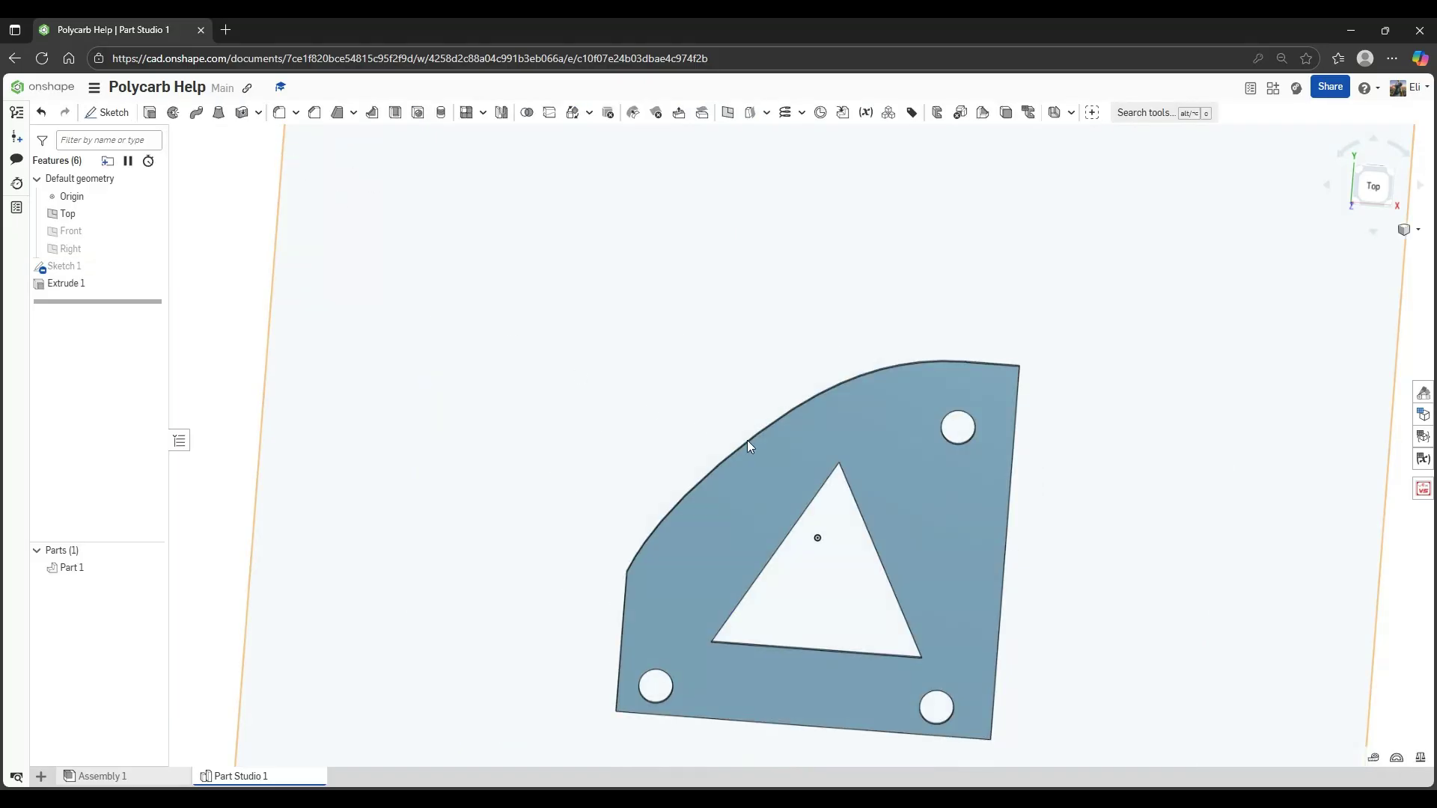
Examine the extruded plate's curved edge, triangular cutout, holes and thickness from several angles
{"action": "mouse_move", "coordinate": [784, 459]}
{"action": "right_mouse_down"}
{"action": "mouse_move", "coordinate": [824, 389]}
{"action": "mouse_move", "coordinate": [793, 307]}
{"action": "right_mouse_up"}
{"action": "key", "text": "shift+5"}
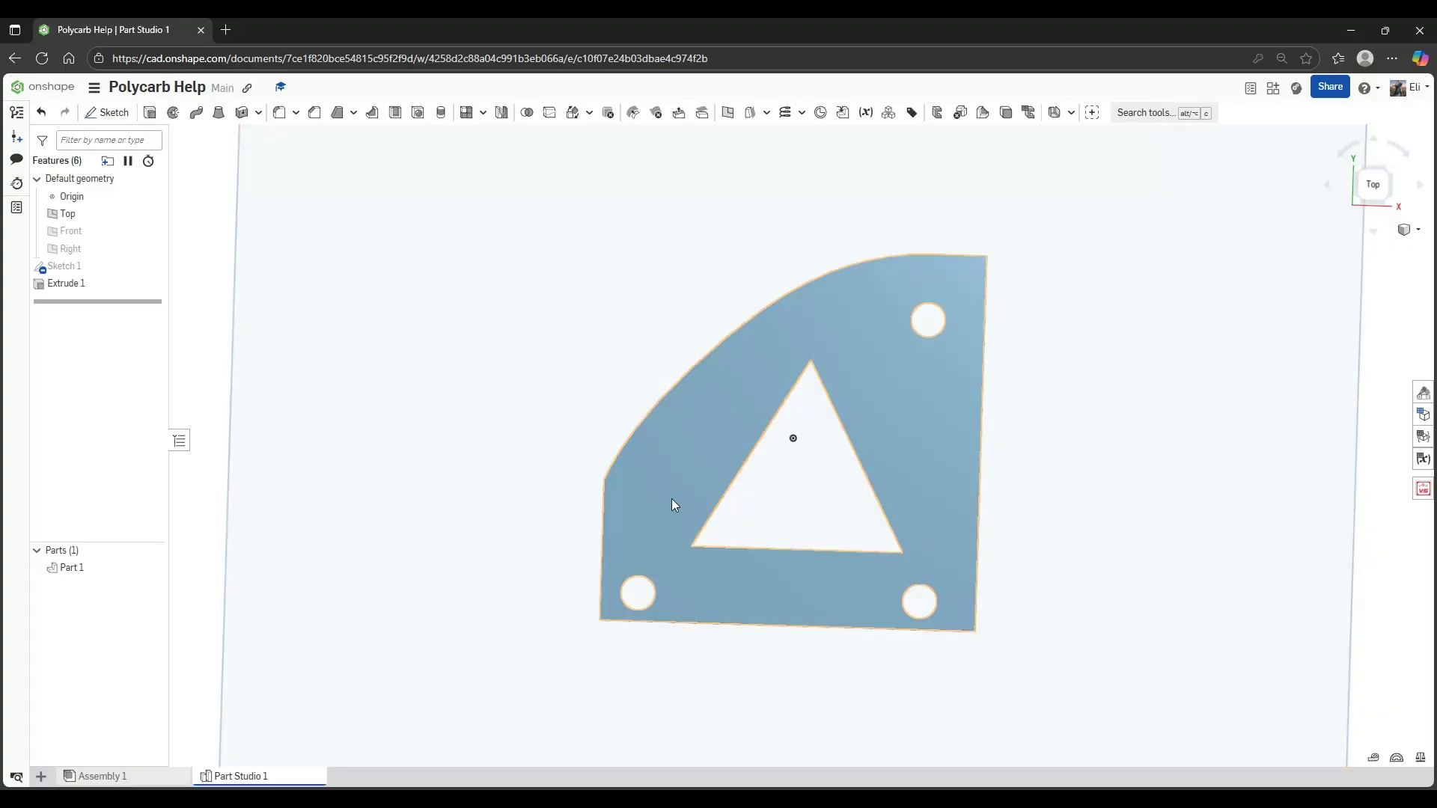
{"action": "right_click_drag", "start_coordinate": [802, 488], "coordinate": [873, 474]}
{"action": "scroll", "coordinate": [935, 528], "scroll_direction": "up", "scroll_amount": 7}
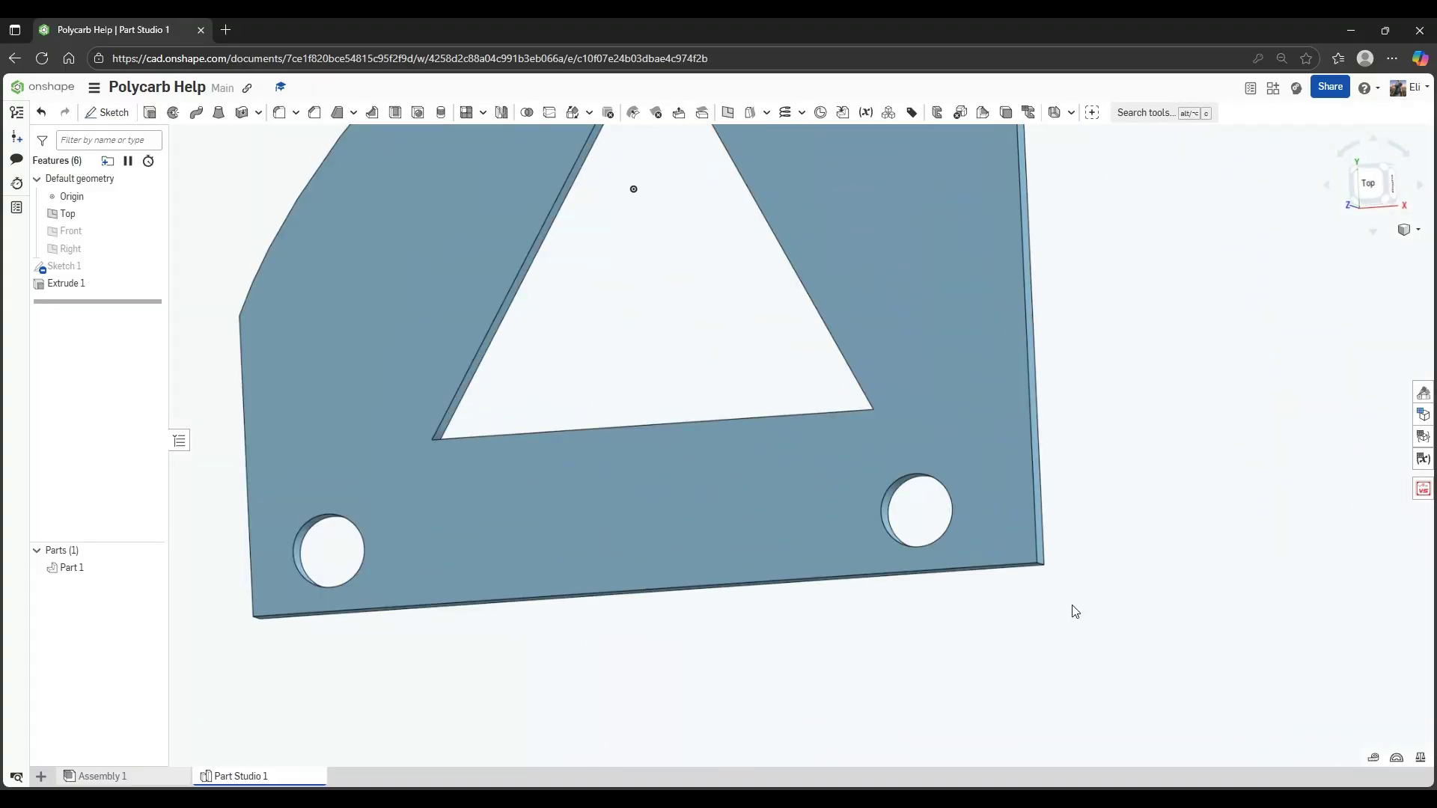
{"action": "right_click_drag", "start_coordinate": [1072, 603], "coordinate": [1026, 556]}
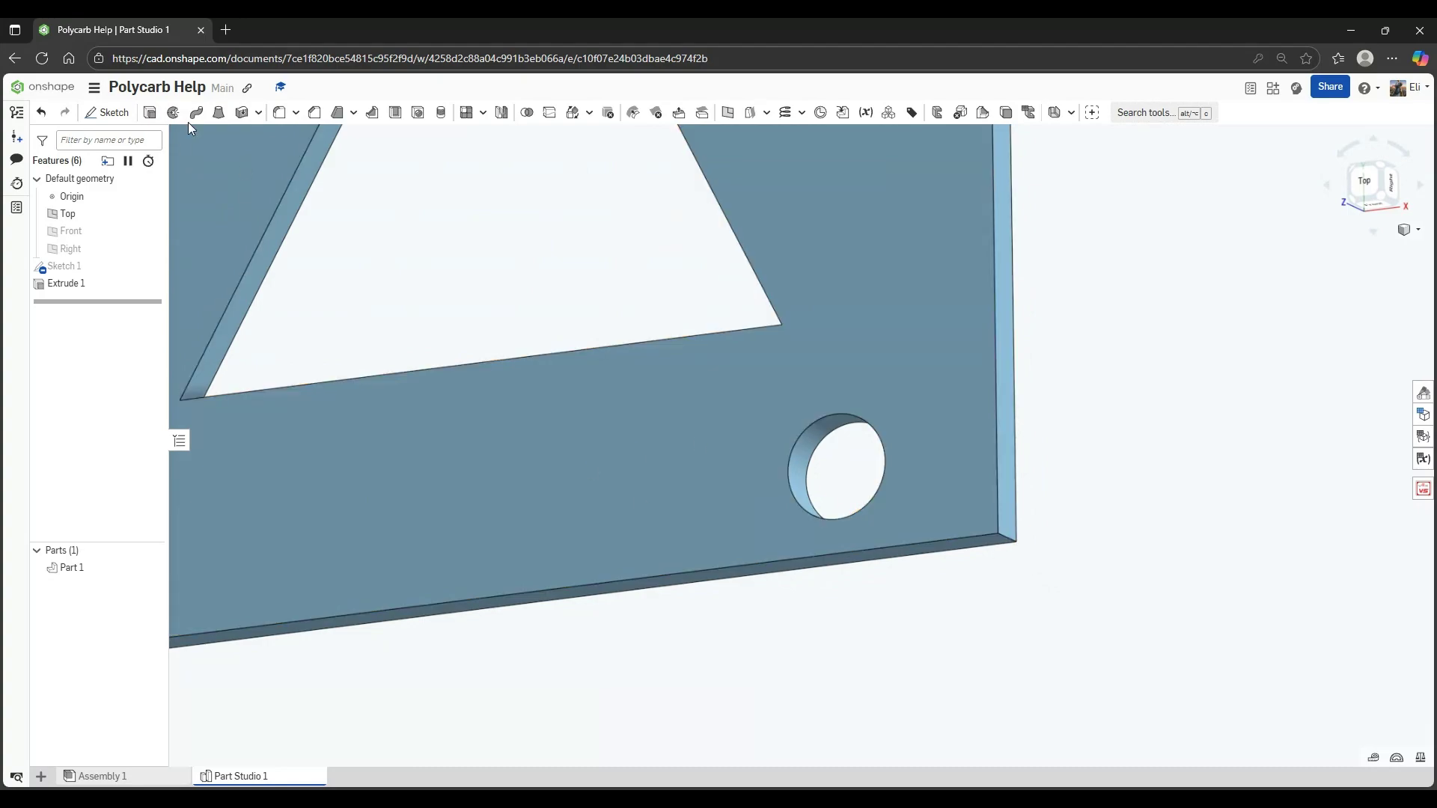
{"action": "middle_click_drag", "start_coordinate": [464, 295], "coordinate": [688, 369]}
{"action": "scroll", "coordinate": [688, 368], "scroll_direction": "down", "scroll_amount": 5}
{"action": "right_click_drag", "start_coordinate": [688, 369], "coordinate": [713, 381]}
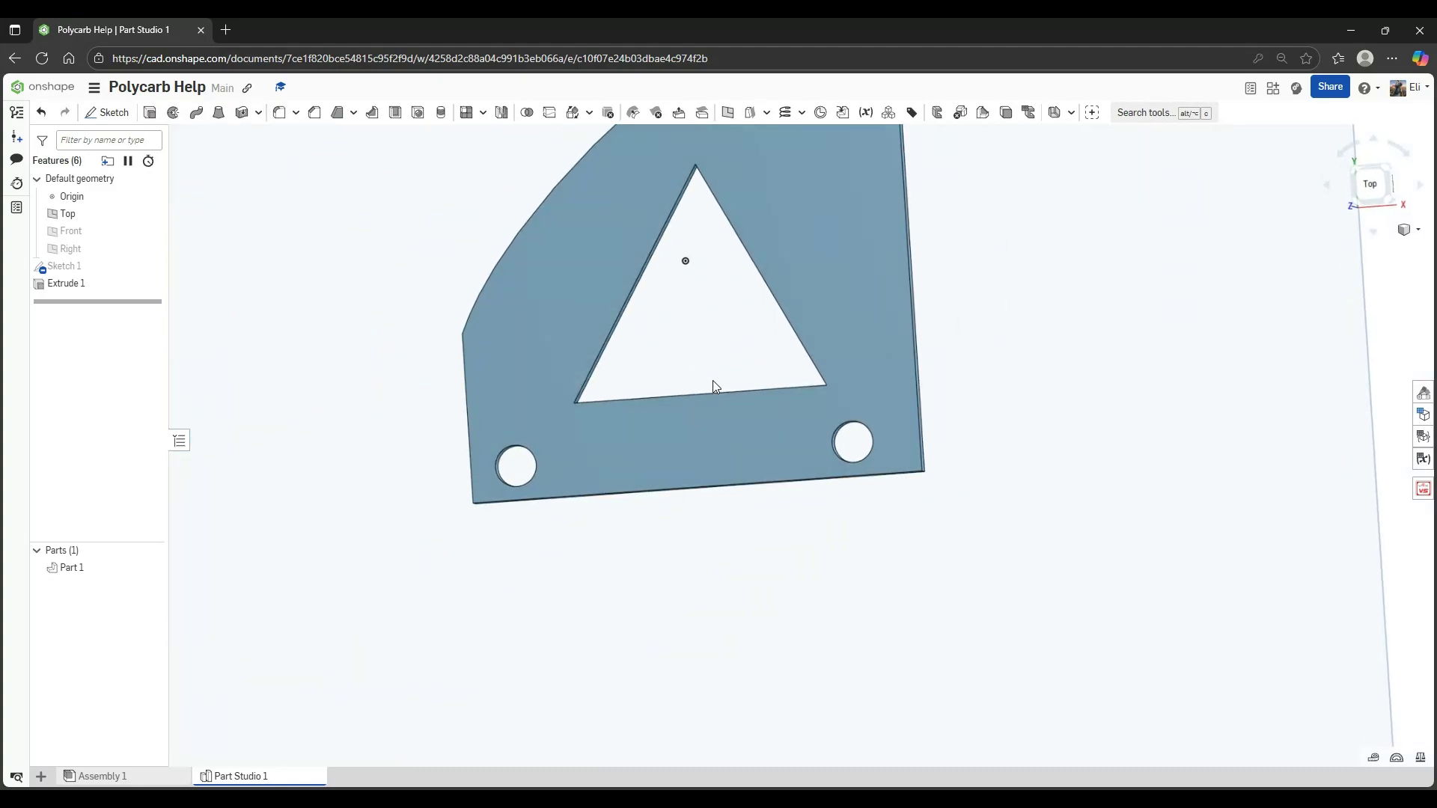
{"action": "middle_click_drag", "start_coordinate": [713, 382], "coordinate": [808, 468]}
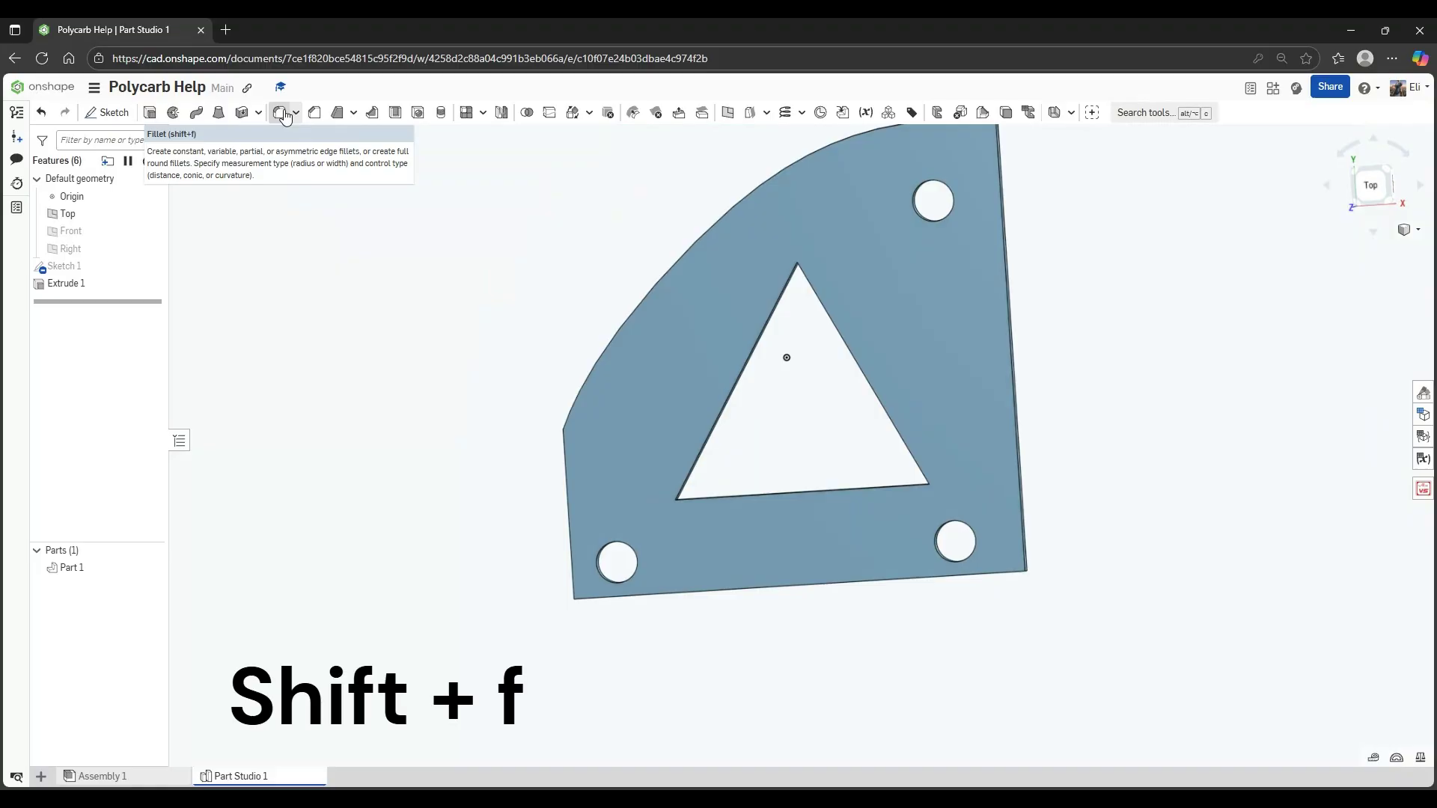
Fillet the plate's lower-left outer corner, below the short straight edge, with a 0.1 in radius
{"action": "key", "text": "shift+f"}
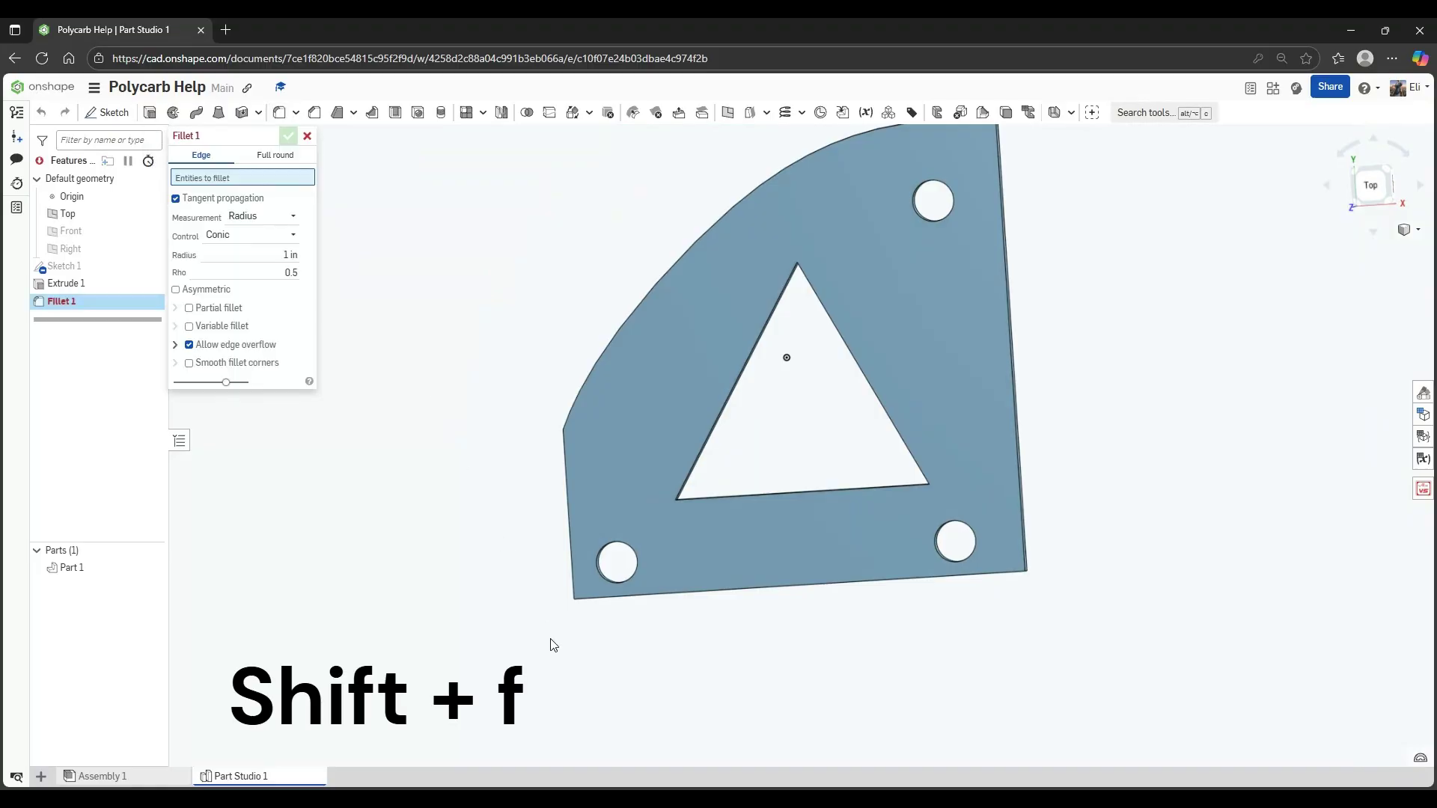
{"action": "scroll", "coordinate": [592, 599], "scroll_direction": "up", "scroll_amount": 5}
{"action": "right_click_drag", "start_coordinate": [600, 596], "coordinate": [633, 569]}
{"action": "scroll", "coordinate": [624, 553], "scroll_direction": "up", "scroll_amount": 3}
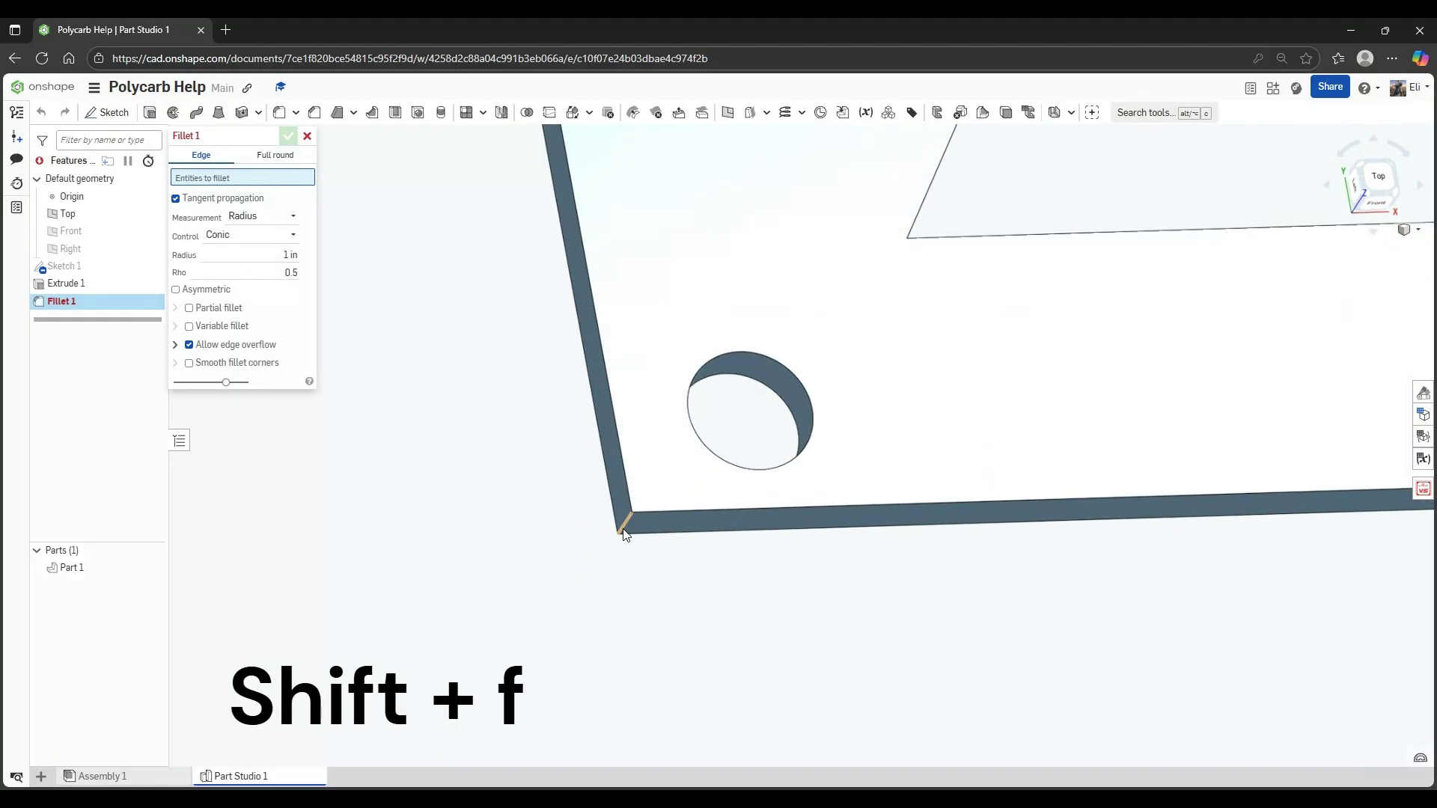
{"action": "left_click", "coordinate": [624, 531]}
{"action": "scroll", "coordinate": [633, 494], "scroll_direction": "down", "scroll_amount": 5}
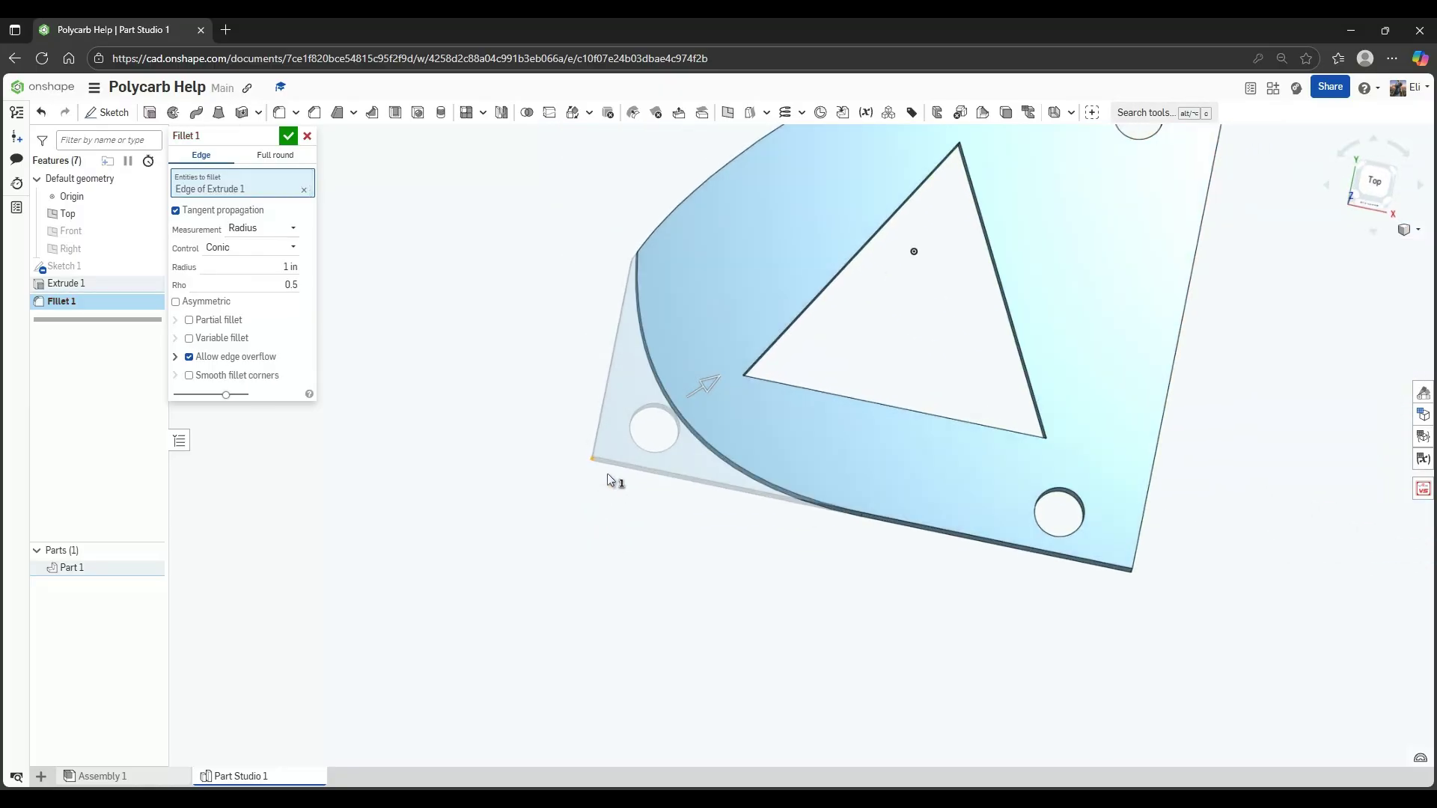
{"action": "right_click_drag", "start_coordinate": [609, 472], "coordinate": [608, 510]}
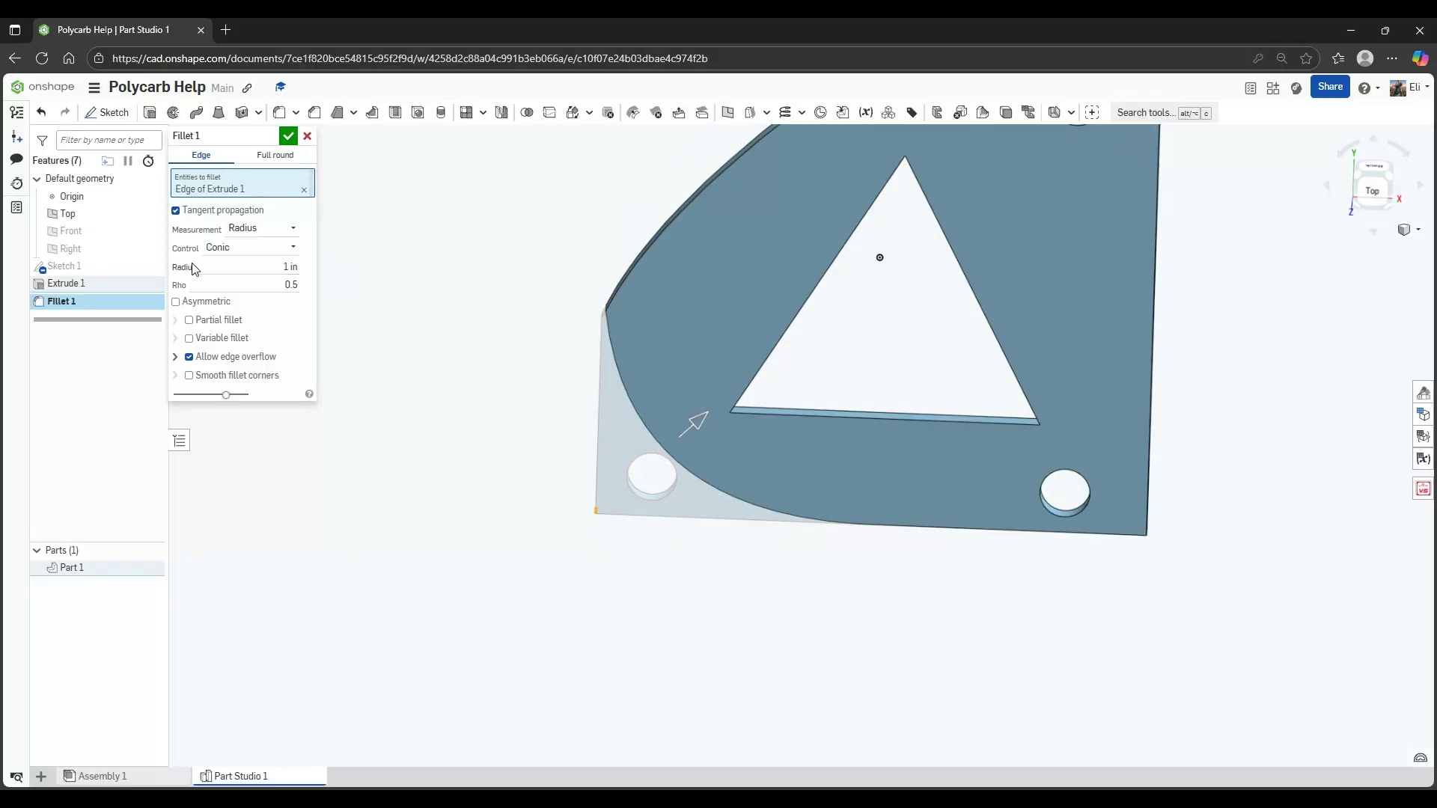
{"action": "left_click", "coordinate": [285, 264]}
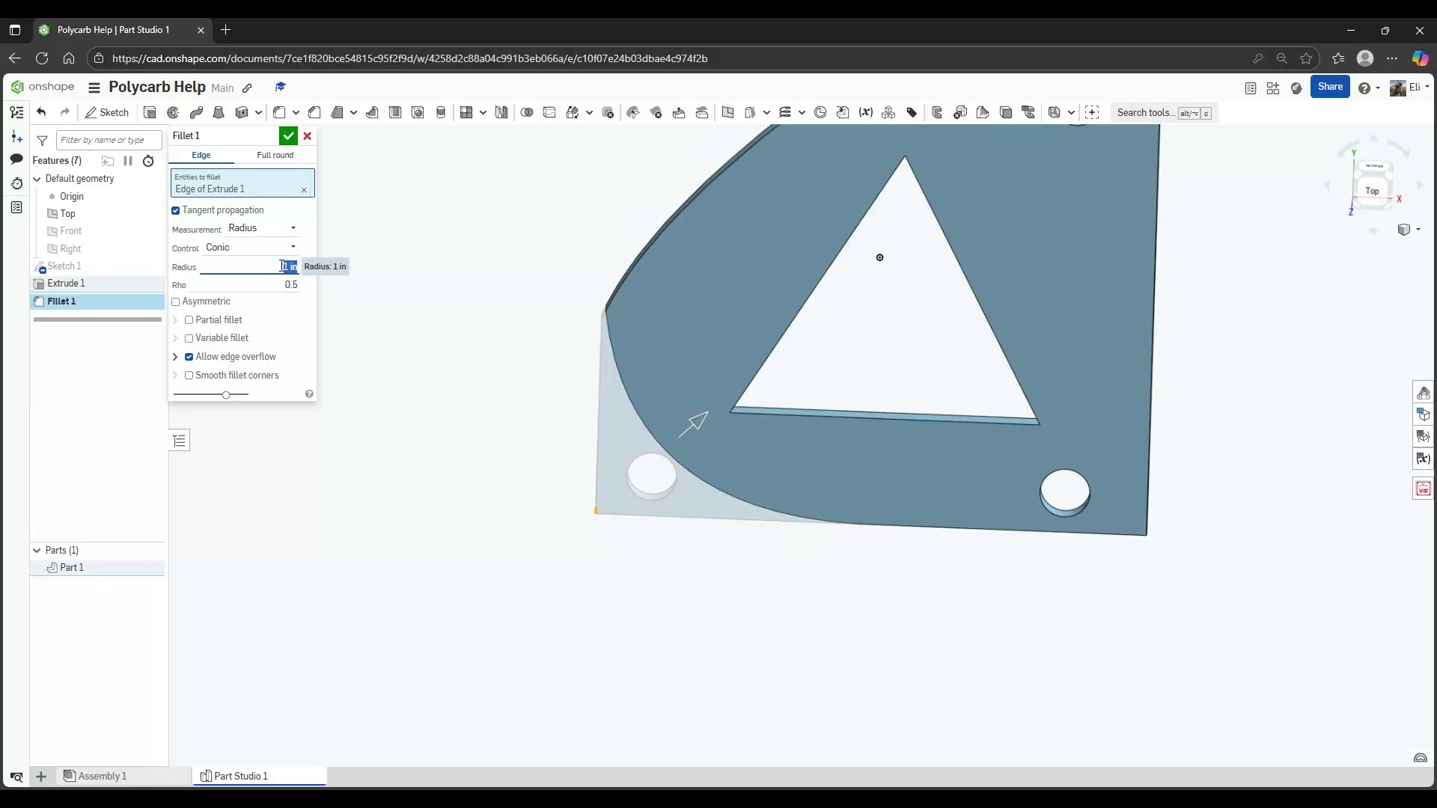
{"action": "type", "text": "0.1"}
{"action": "key", "text": "Return"}
{"action": "scroll", "coordinate": [539, 420], "scroll_direction": "up", "scroll_amount": 3}
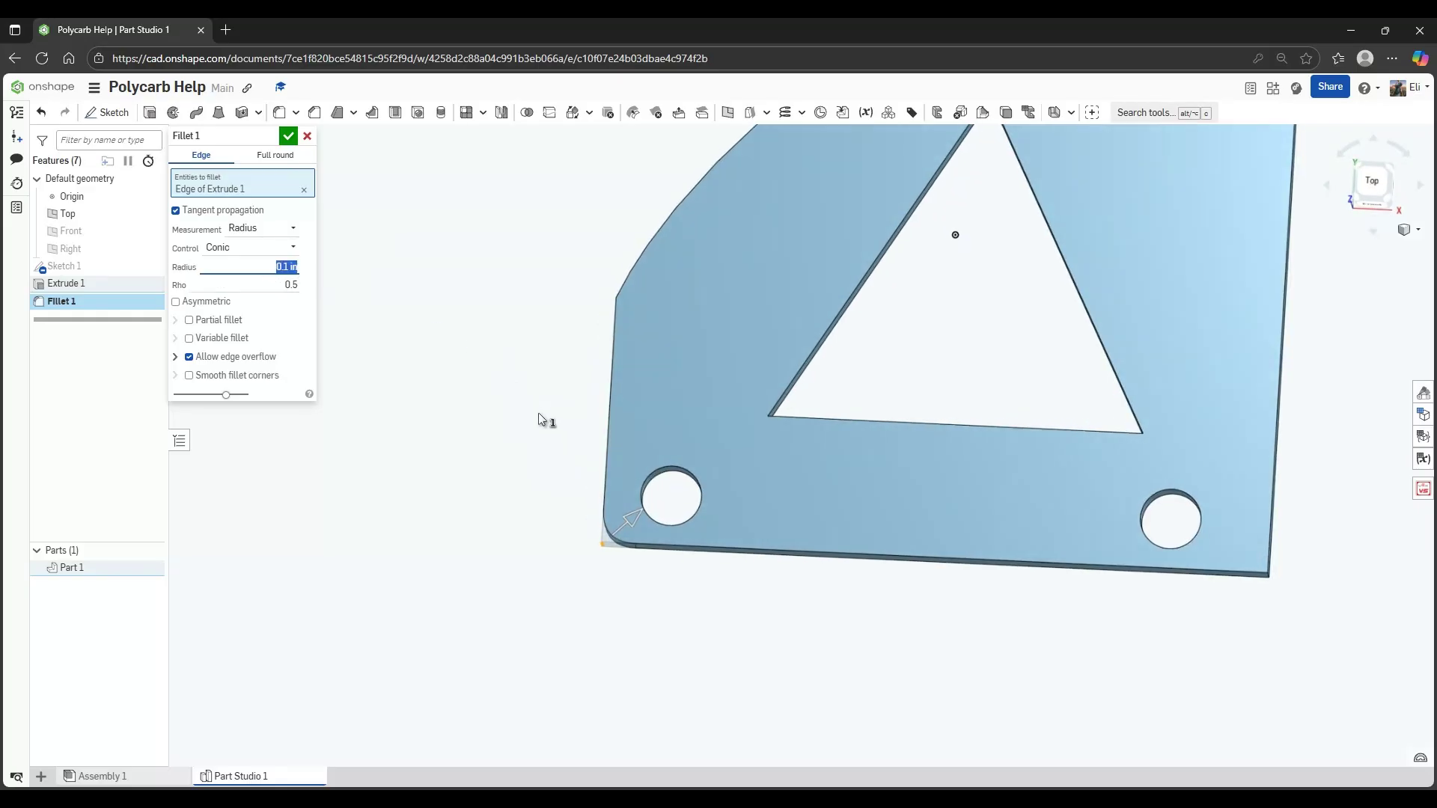
{"action": "left_click", "coordinate": [288, 135]}
Add a separate 0.1 in fillet to the plate's lower-right outer corner
{"action": "middle_click_drag", "start_coordinate": [802, 401], "coordinate": [433, 414]}
{"action": "scroll", "coordinate": [433, 414], "scroll_direction": "up", "scroll_amount": 1}
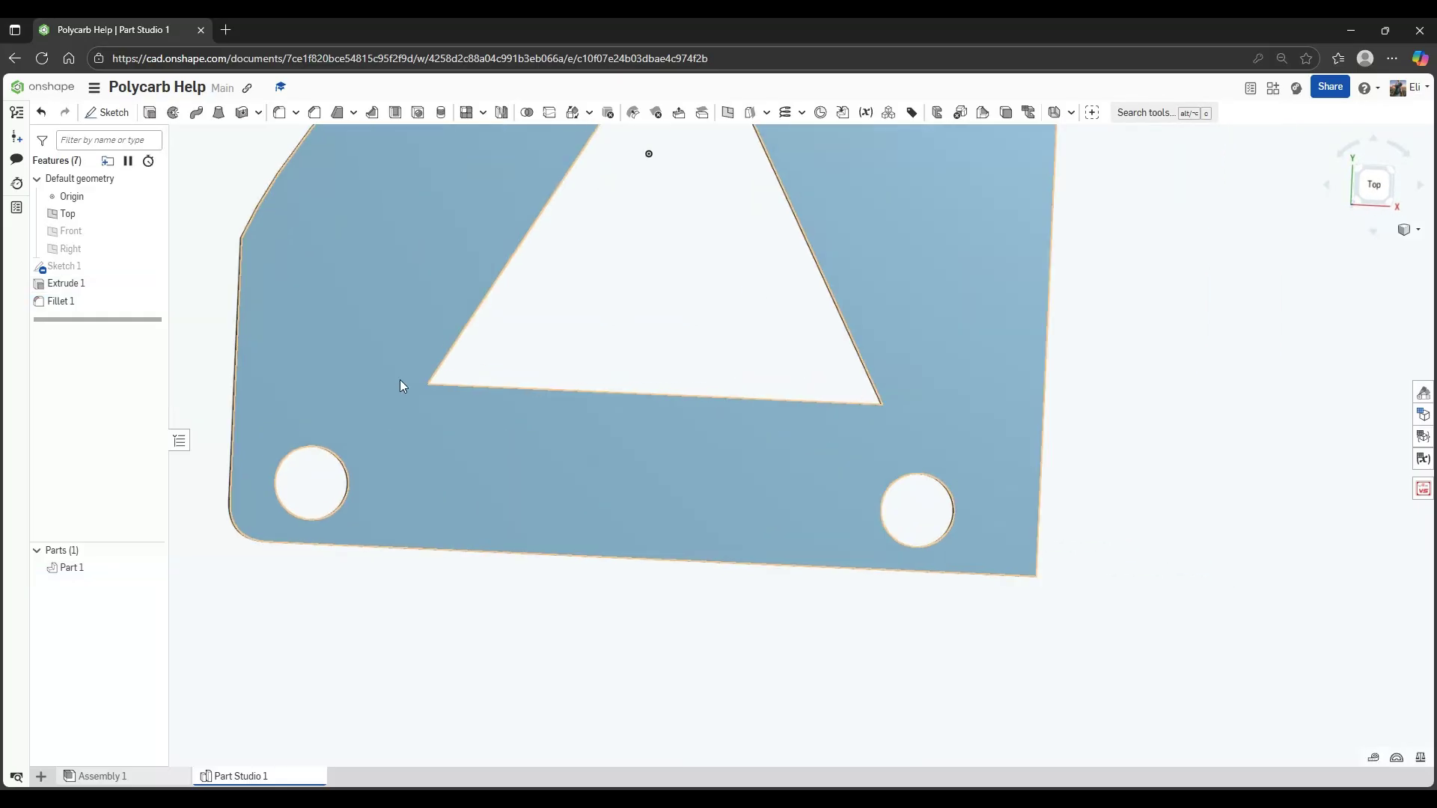
{"action": "scroll", "coordinate": [616, 526], "scroll_direction": "up", "scroll_amount": 3}
{"action": "right_click_drag", "start_coordinate": [1218, 601], "coordinate": [1176, 543]}
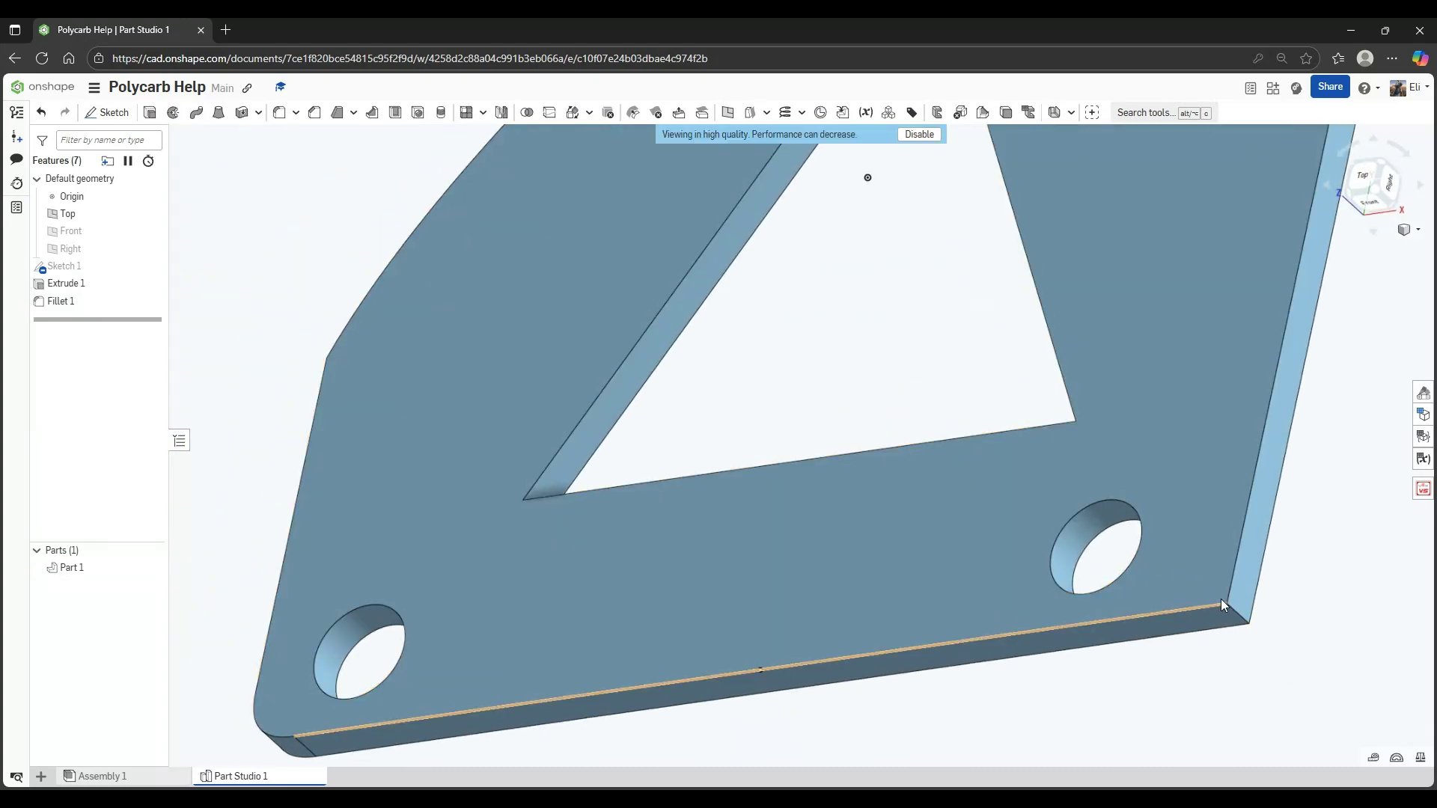
{"action": "middle_click_drag", "start_coordinate": [751, 372], "coordinate": [516, 317]}
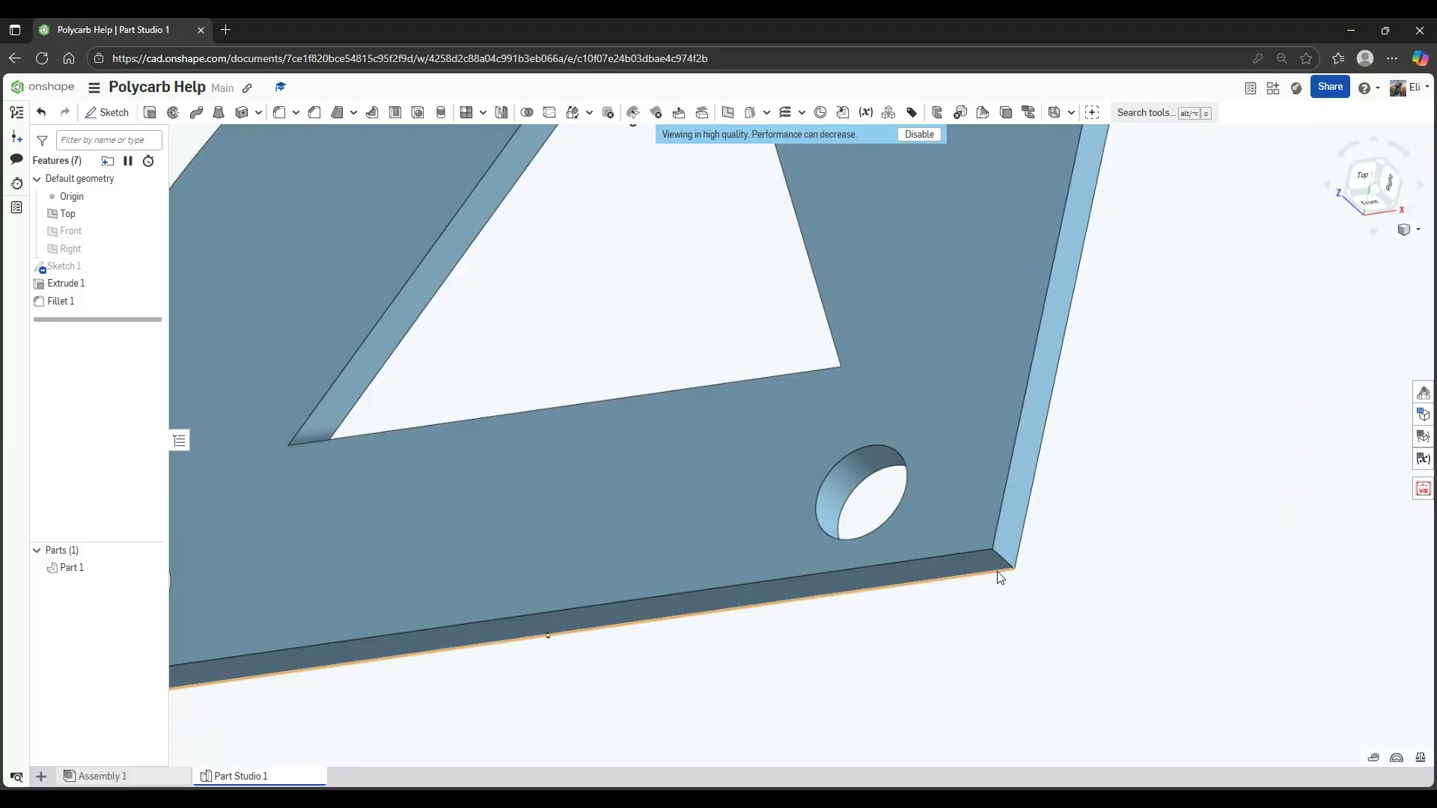
{"action": "left_click", "coordinate": [280, 112]}
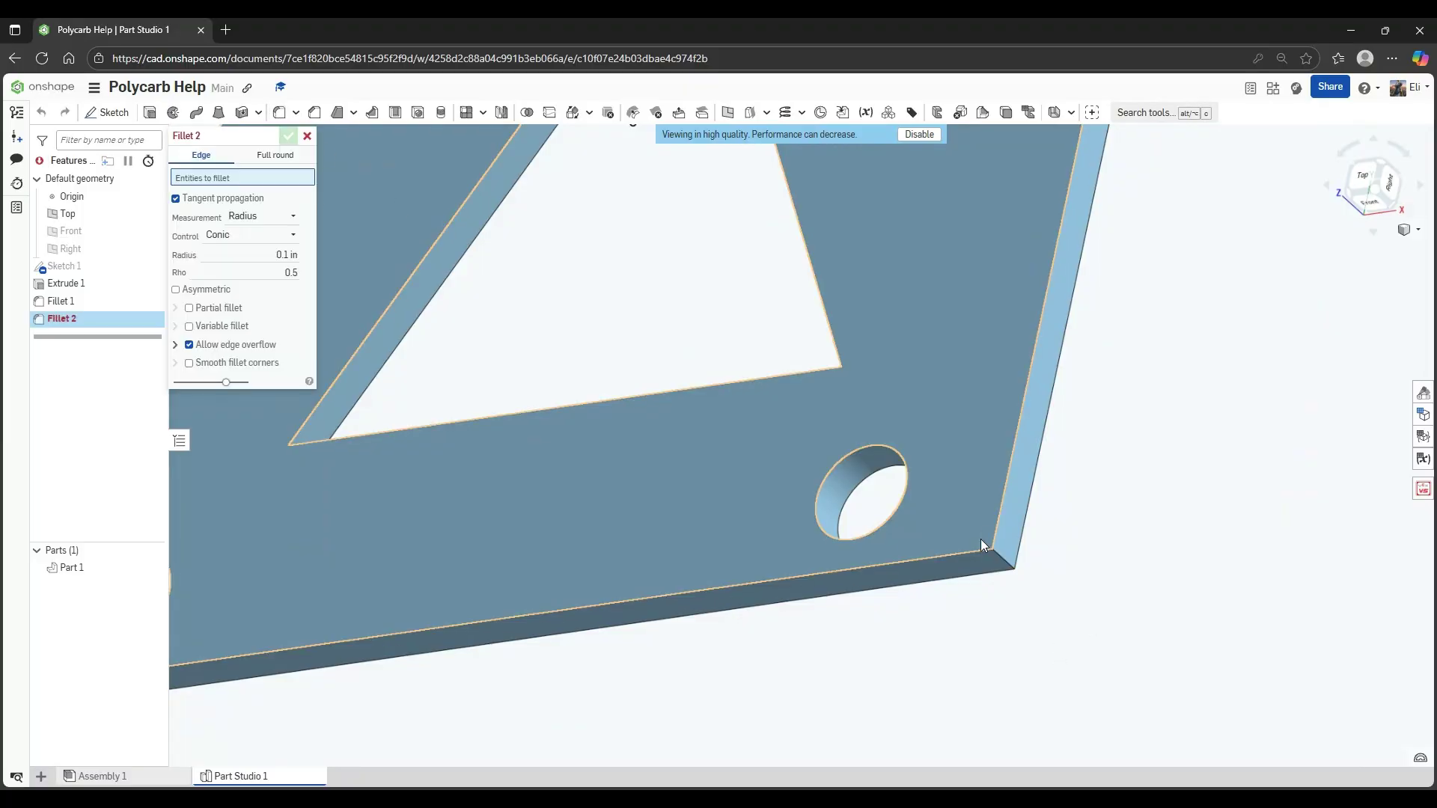
{"action": "left_click", "coordinate": [1003, 559]}
{"action": "right_click_drag", "start_coordinate": [1003, 558], "coordinate": [828, 485]}
{"action": "scroll", "coordinate": [828, 486], "scroll_direction": "down", "scroll_amount": 4}
{"action": "middle_click_drag", "start_coordinate": [762, 434], "coordinate": [687, 712]}
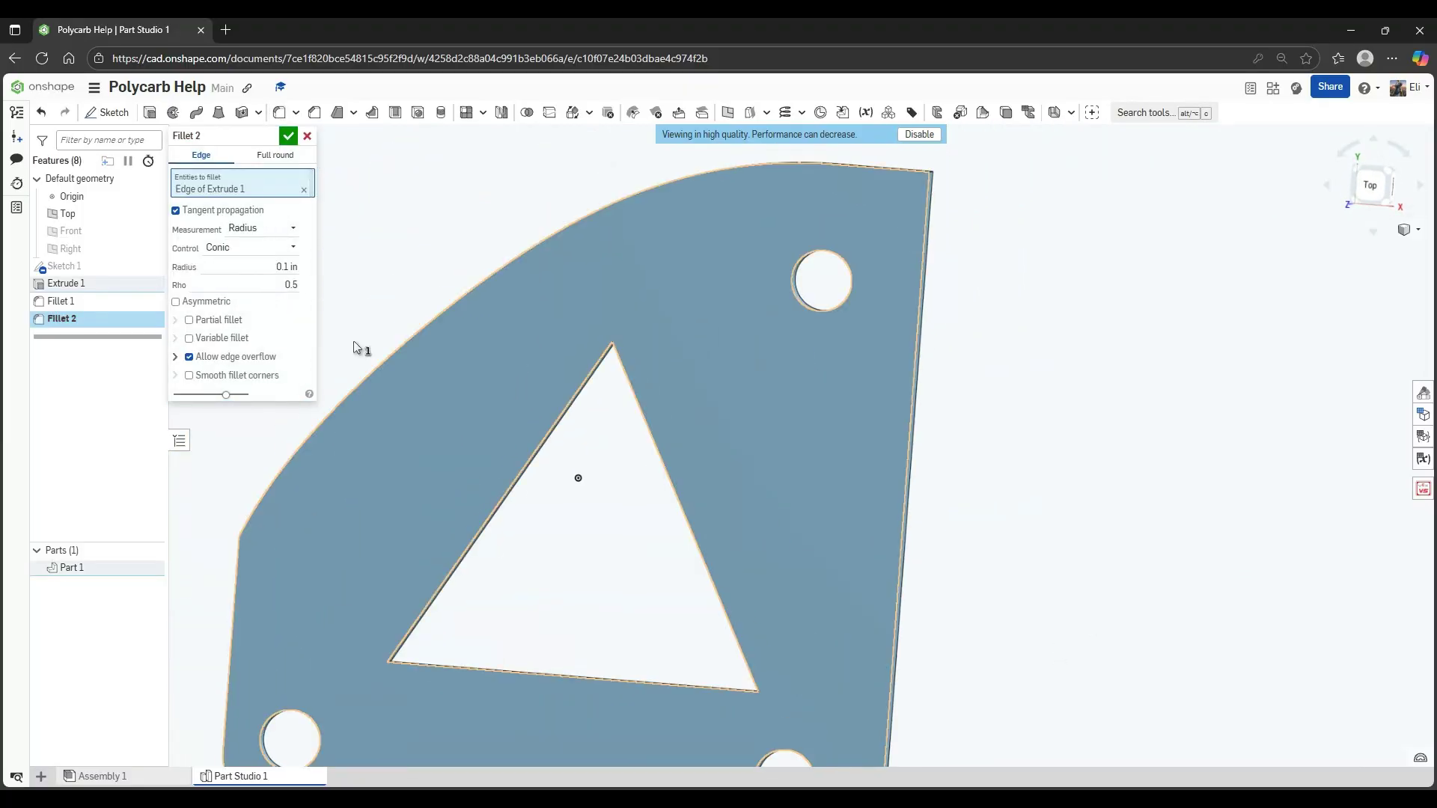
{"action": "left_click", "coordinate": [289, 137]}
Add another 0.1 in fillet to the plate's upper-right outer corner, where the curved edge meets the long straight side
{"action": "middle_click_drag", "start_coordinate": [1139, 334], "coordinate": [1166, 592]}
{"action": "scroll", "coordinate": [819, 327], "scroll_direction": "up", "scroll_amount": 4}
{"action": "middle_click_drag", "start_coordinate": [995, 550], "coordinate": [836, 415]}
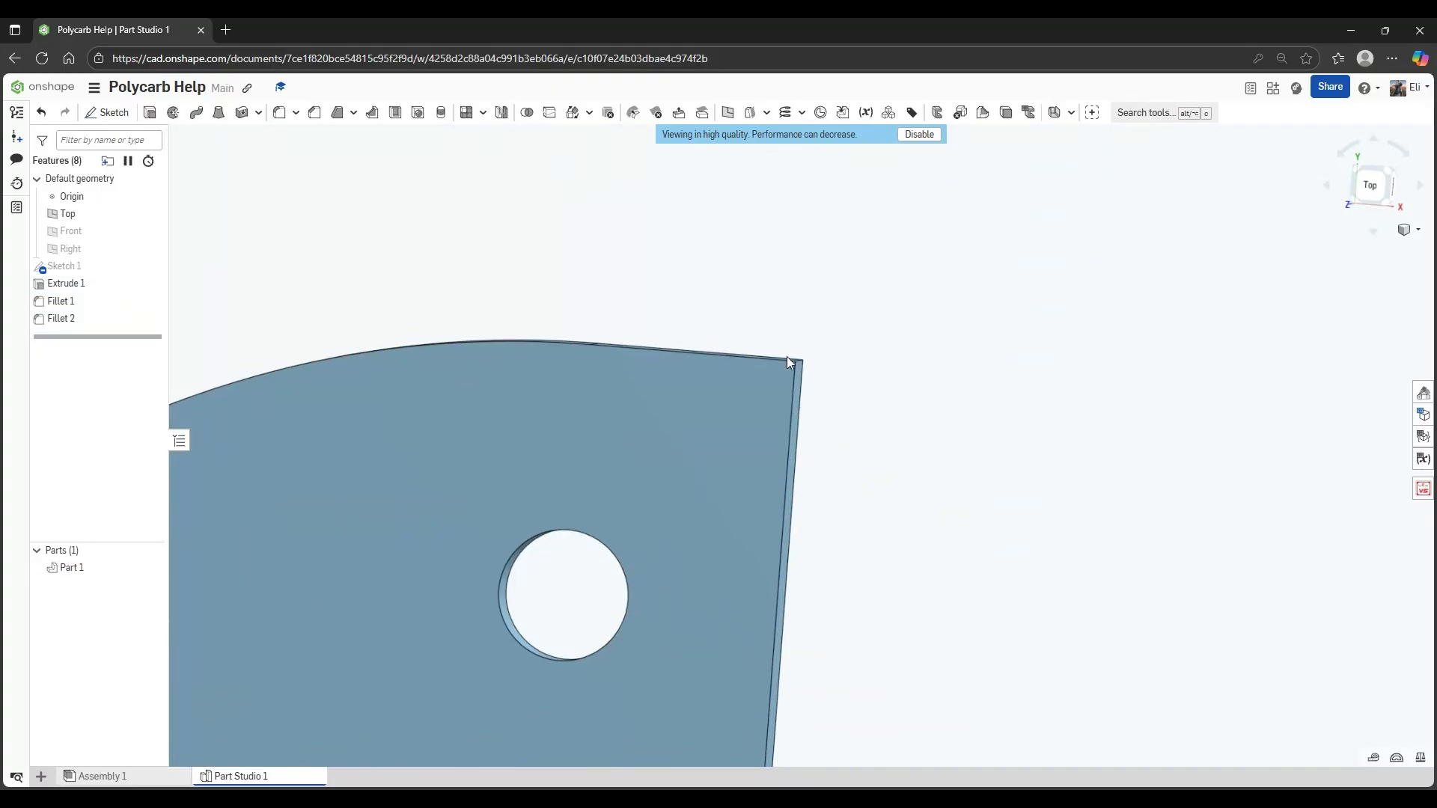
{"action": "scroll", "coordinate": [831, 405], "scroll_direction": "up", "scroll_amount": 3}
{"action": "right_click_drag", "start_coordinate": [799, 363], "coordinate": [756, 360]}
{"action": "key", "text": "shift+f"}
{"action": "left_click", "coordinate": [753, 357]}
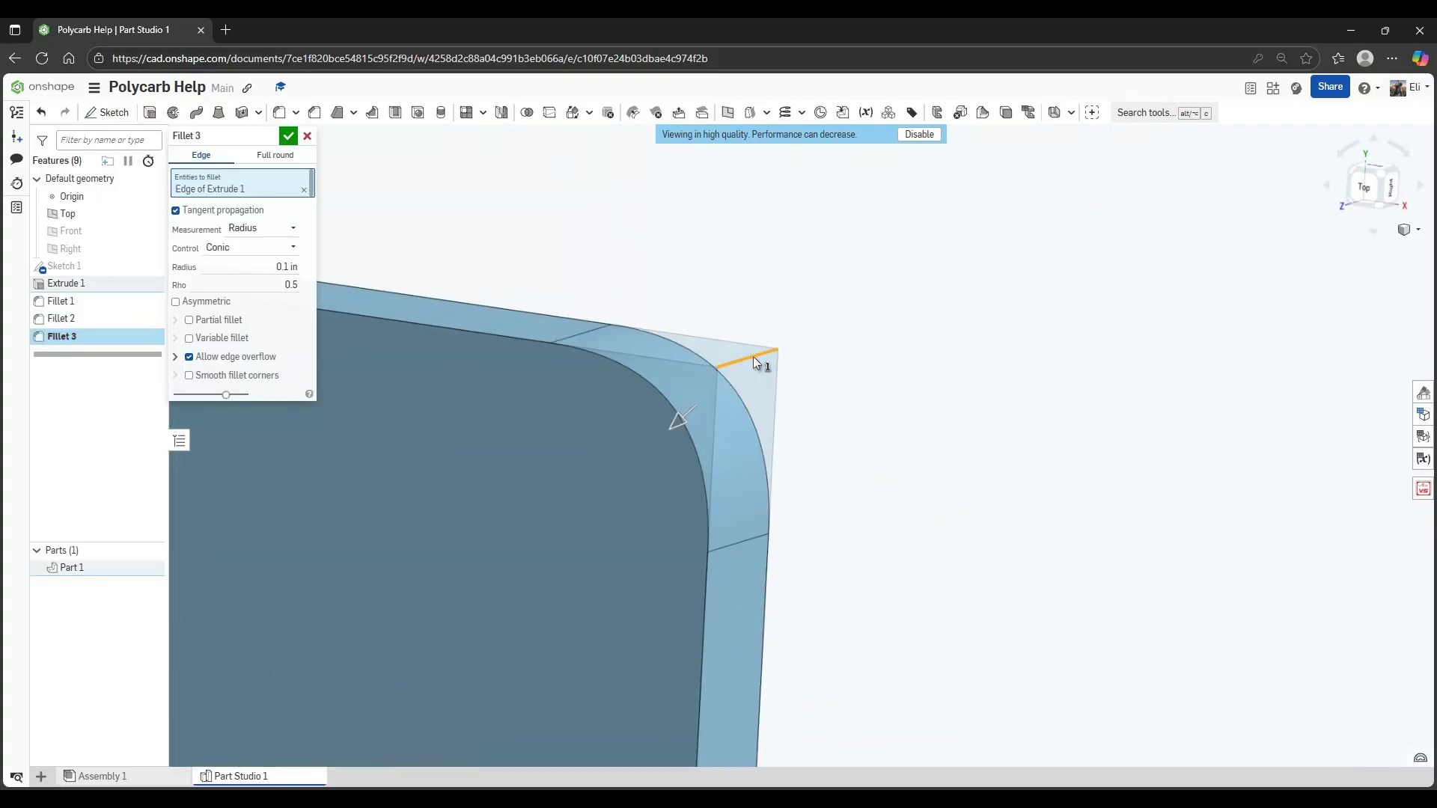
{"action": "key", "text": "shift+5"}
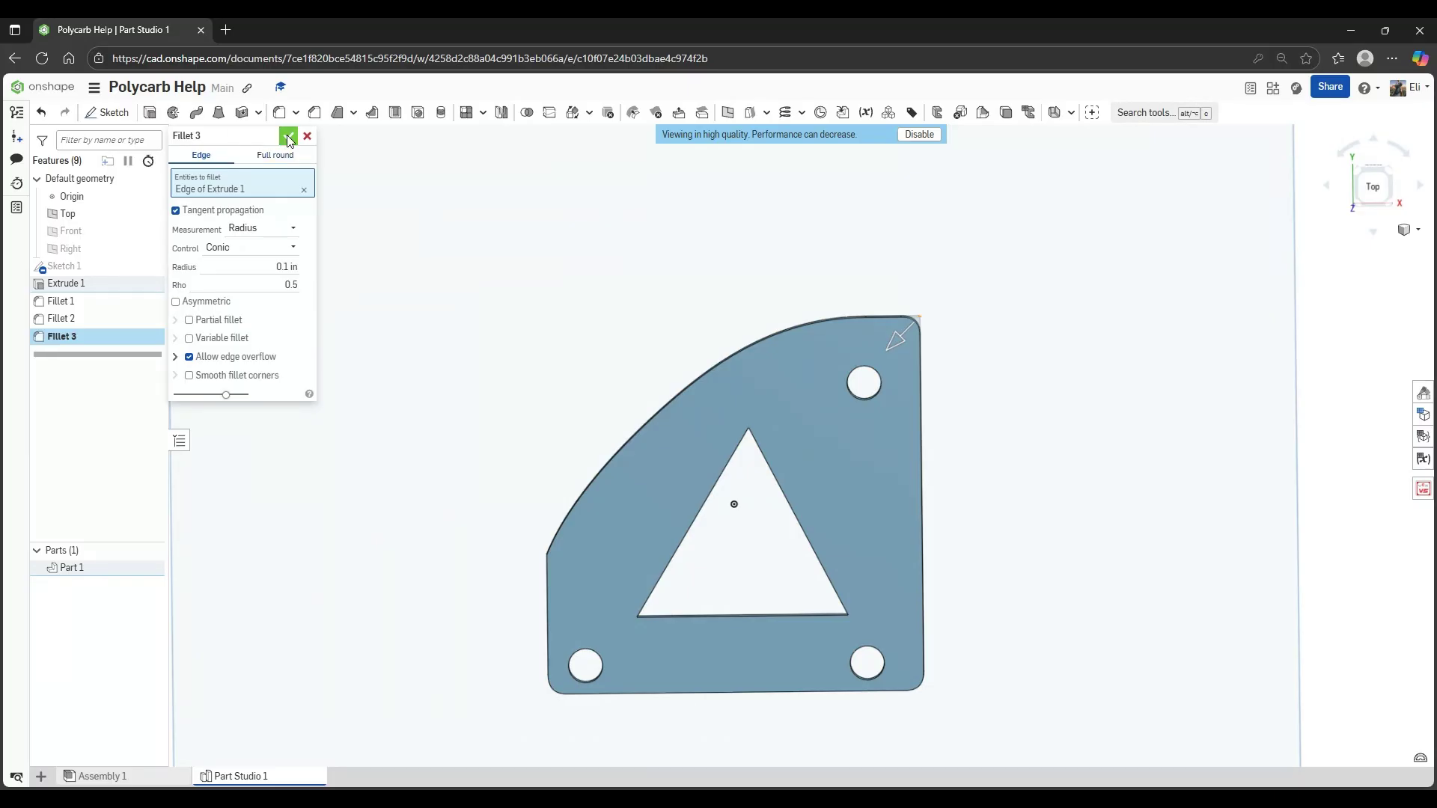
{"action": "left_click", "coordinate": [288, 140]}
Insert Part 1 from the Part Studio into Assembly 1, placing it in the open space between the two C-channels
{"action": "middle_click_drag", "start_coordinate": [710, 594], "coordinate": [793, 532]}
{"action": "right_click_drag", "start_coordinate": [809, 483], "coordinate": [797, 452]}
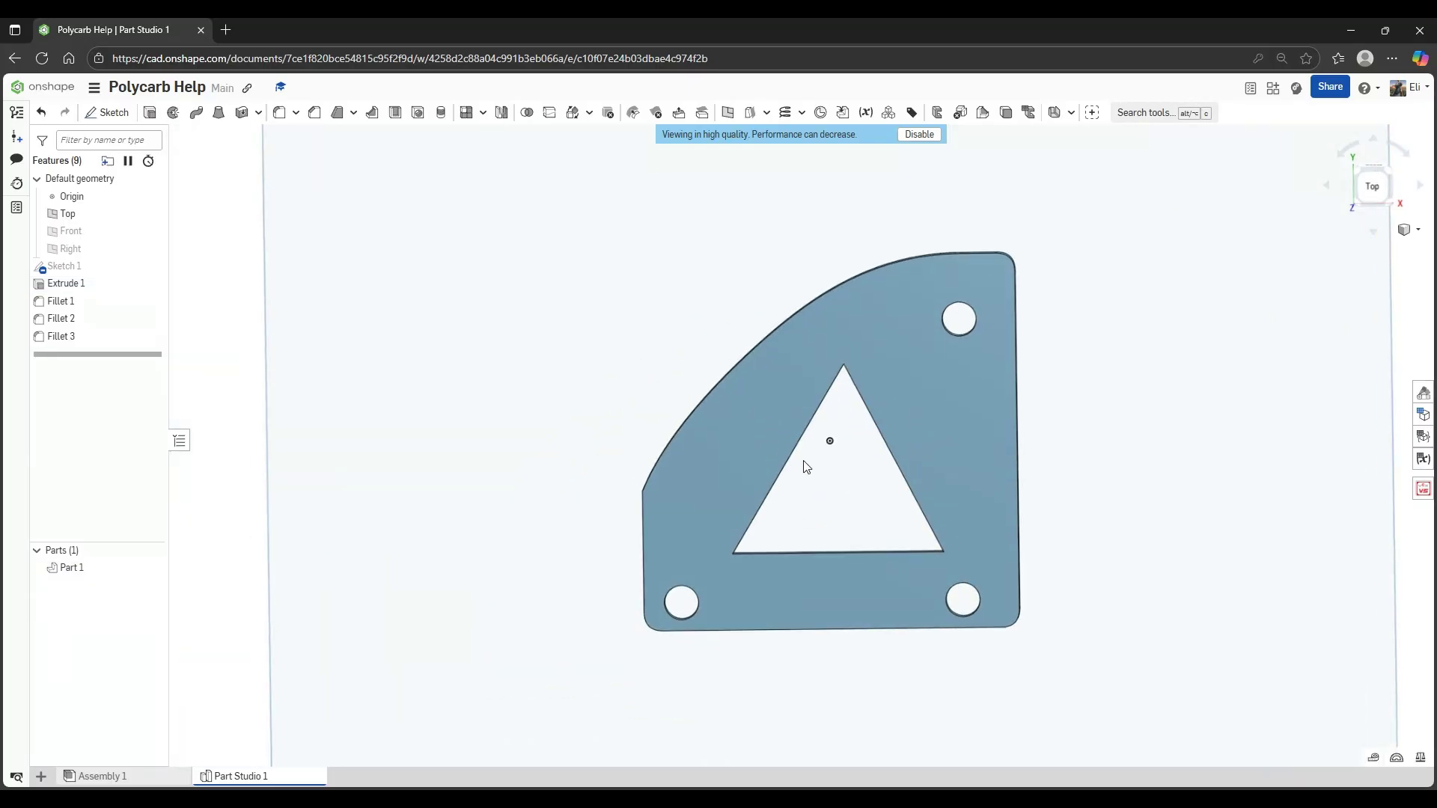
{"action": "scroll", "coordinate": [800, 453], "scroll_direction": "down", "scroll_amount": 4}
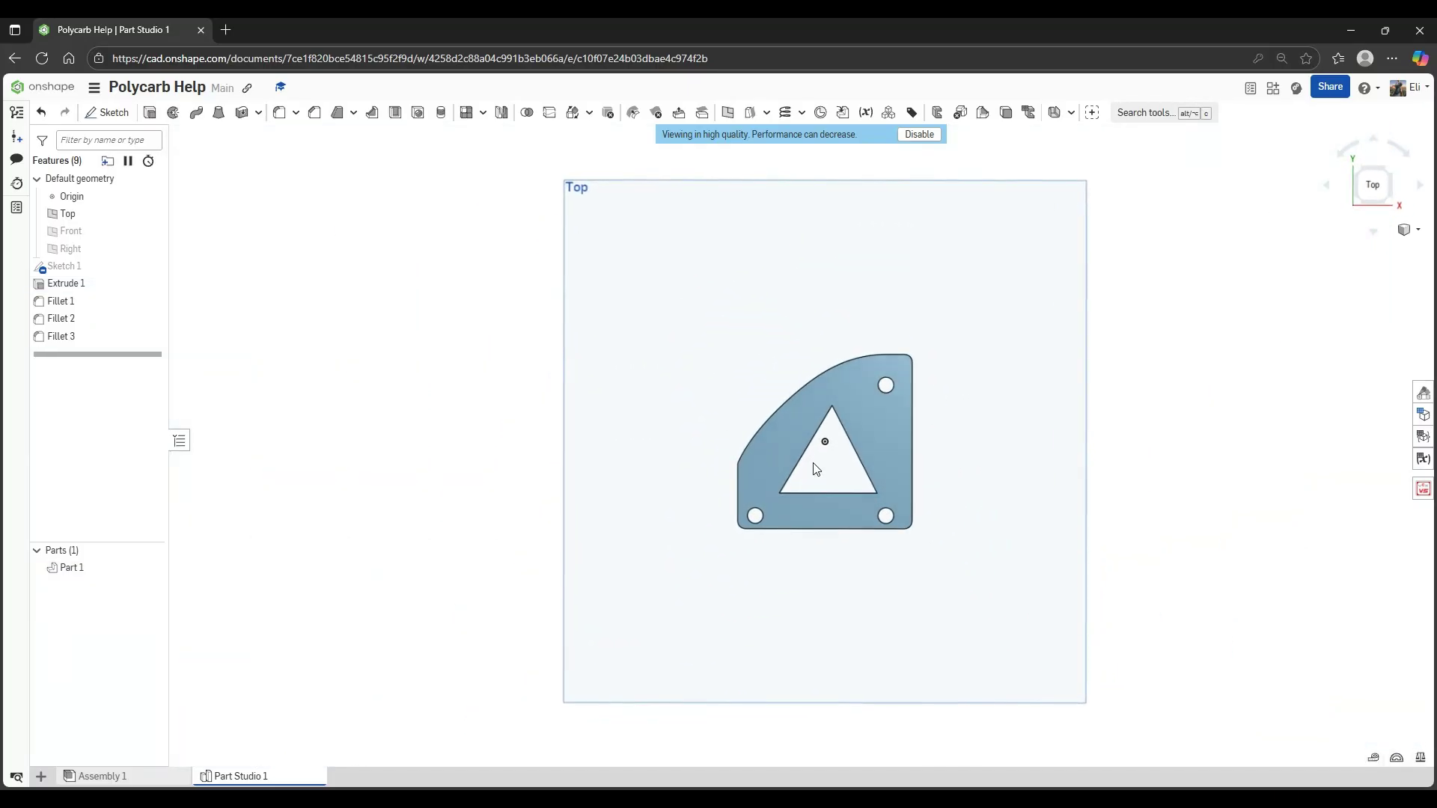
{"action": "left_click", "coordinate": [155, 776]}
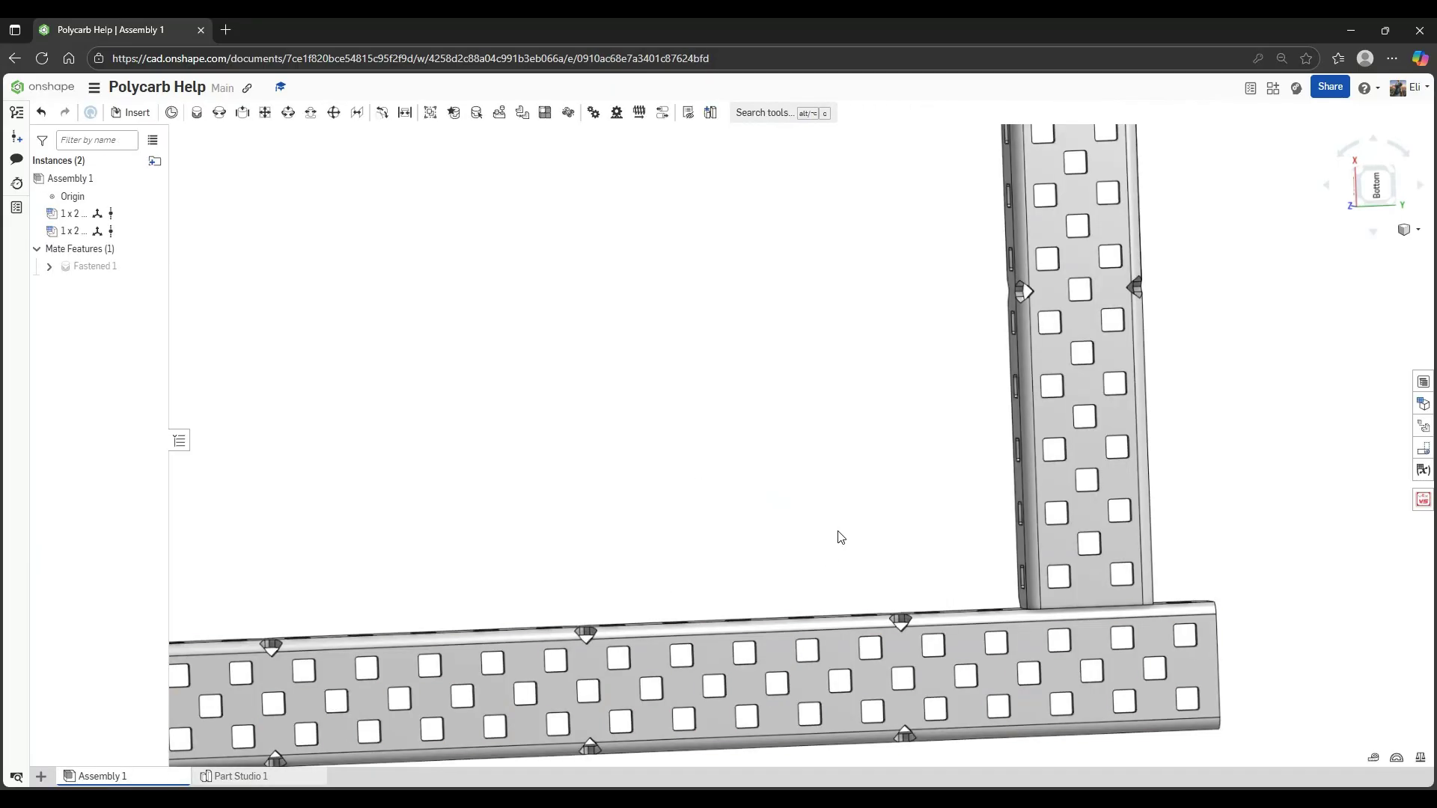
{"action": "left_click", "coordinate": [131, 112]}
{"action": "left_click", "coordinate": [311, 341]}
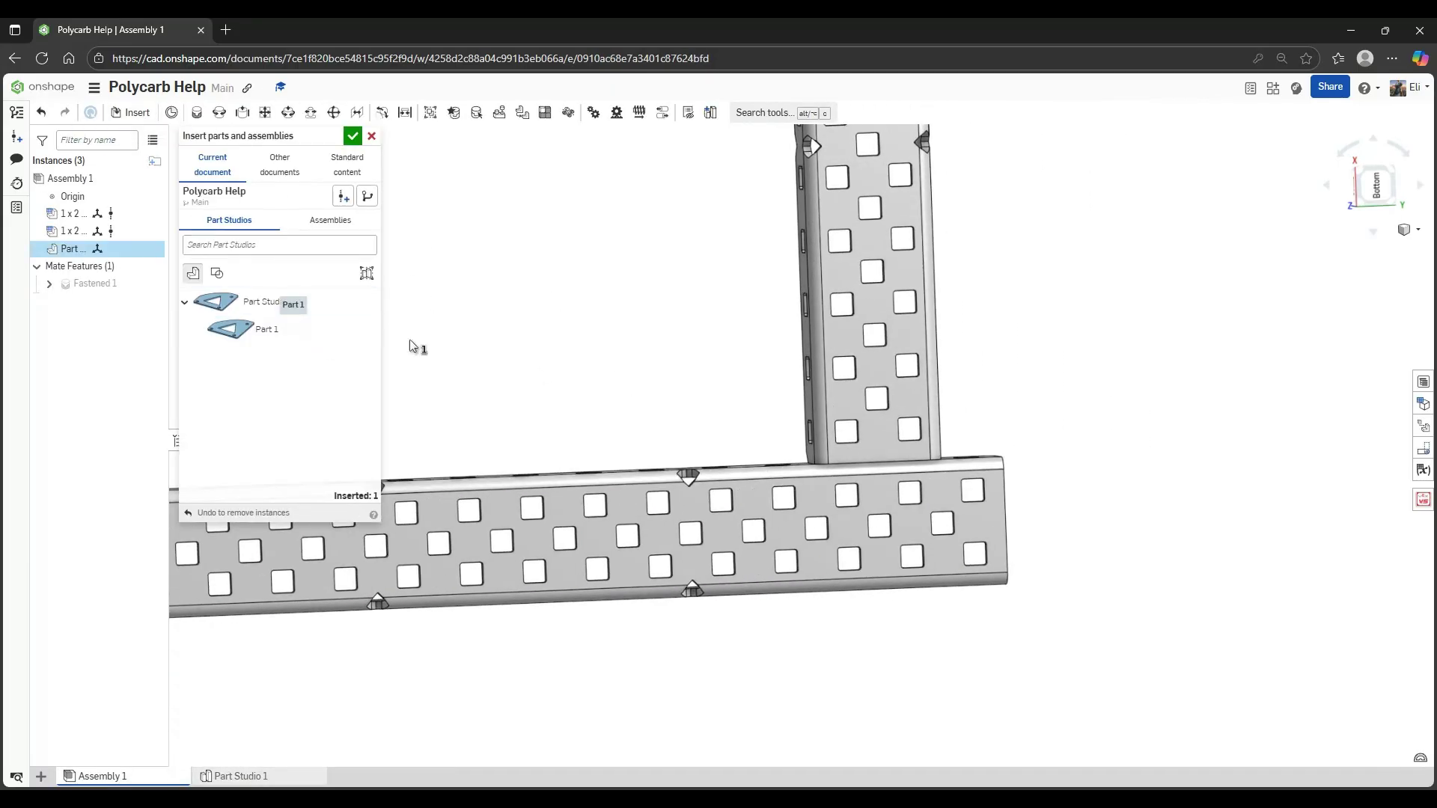
{"action": "left_click", "coordinate": [609, 295]}
{"action": "left_click", "coordinate": [352, 137]}
Start a Fastened mate and pick the centre of the plate's hole at its square corner as the first mate connector
{"action": "right_click_drag", "start_coordinate": [487, 352], "coordinate": [770, 408]}
{"action": "scroll", "coordinate": [1177, 474], "scroll_direction": "up", "scroll_amount": 3}
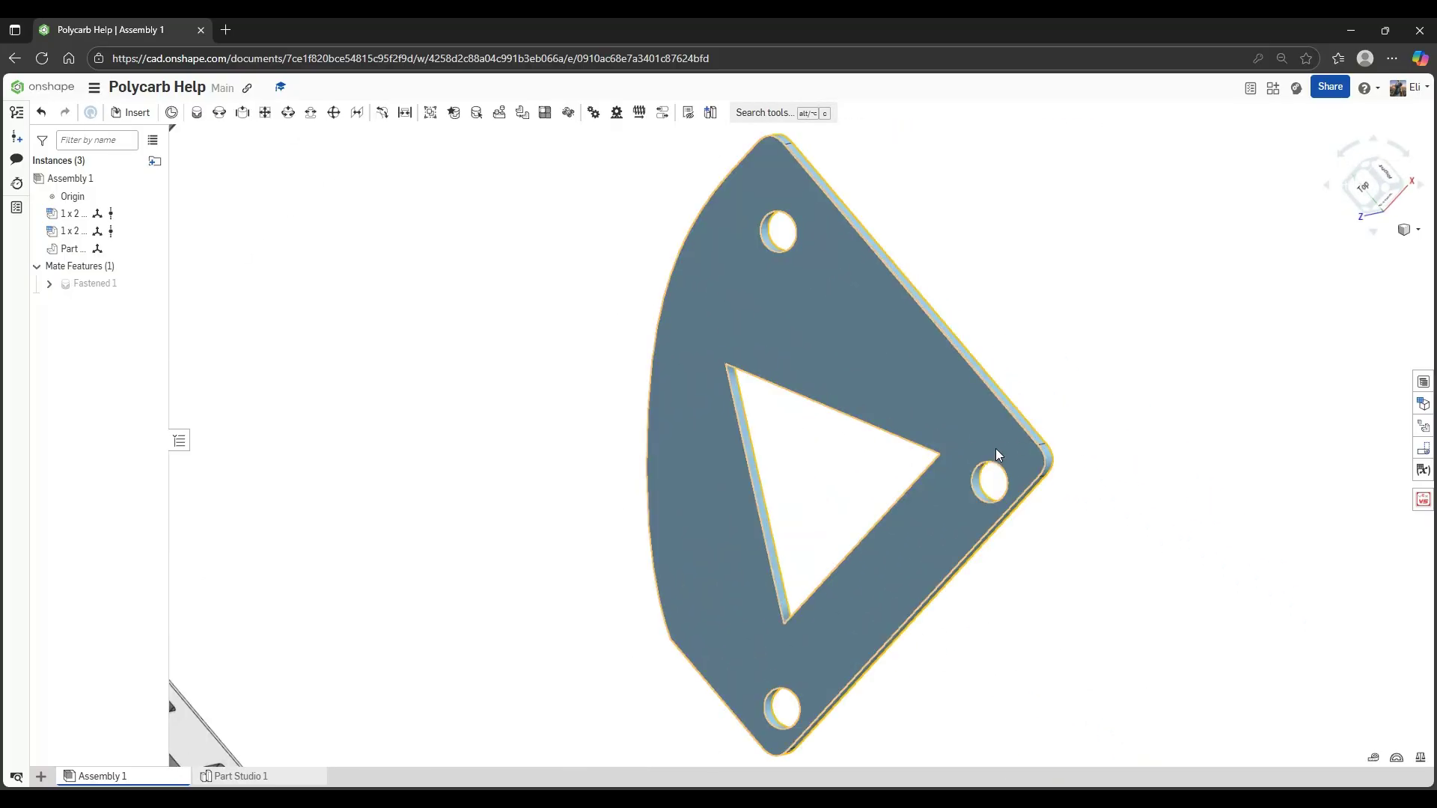
{"action": "key", "text": "m"}
{"action": "scroll", "coordinate": [995, 452], "scroll_direction": "up", "scroll_amount": 3}
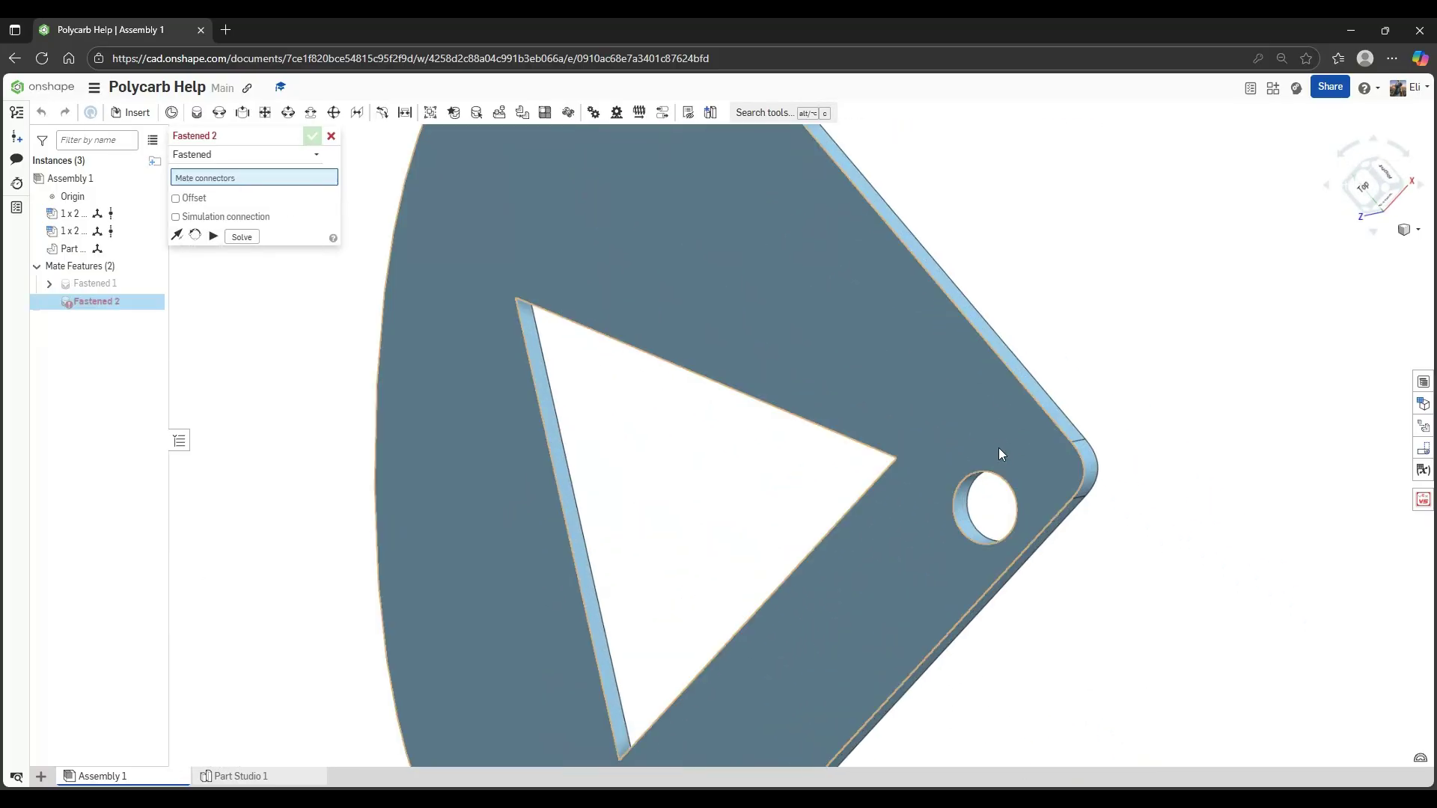
{"action": "left_click", "coordinate": [996, 497]}
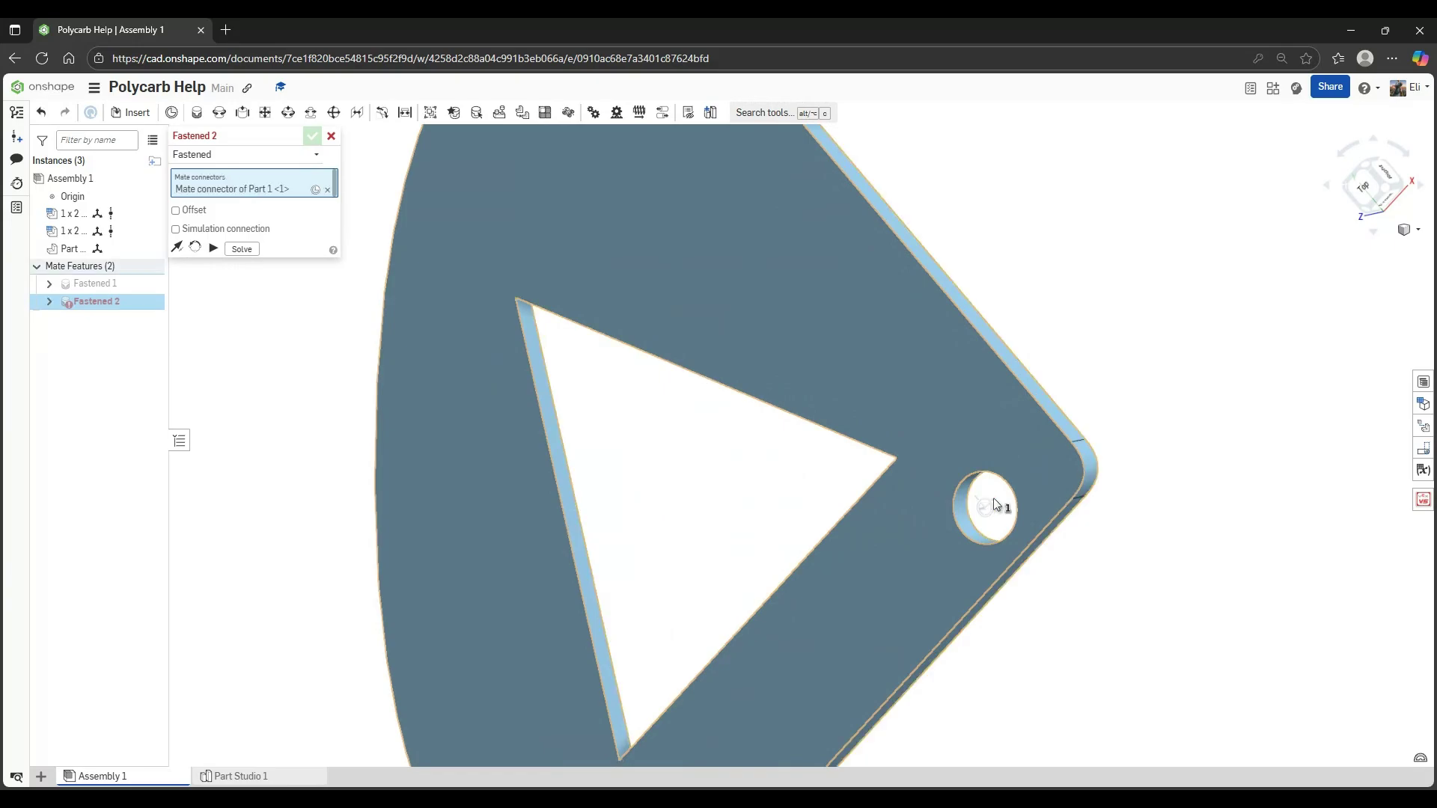
{"action": "key", "text": "n"}
Fasten the plate to a lower-row hole near the horizontal C-channel's end, reorienting the secondary axis so the plate spans both channels
{"action": "middle_click_drag", "start_coordinate": [1188, 522], "coordinate": [774, 354]}
{"action": "scroll", "coordinate": [896, 385], "scroll_direction": "down", "scroll_amount": 3}
{"action": "right_click_drag", "start_coordinate": [774, 354], "coordinate": [1024, 421]}
{"action": "scroll", "coordinate": [751, 192], "scroll_direction": "up", "scroll_amount": 3}
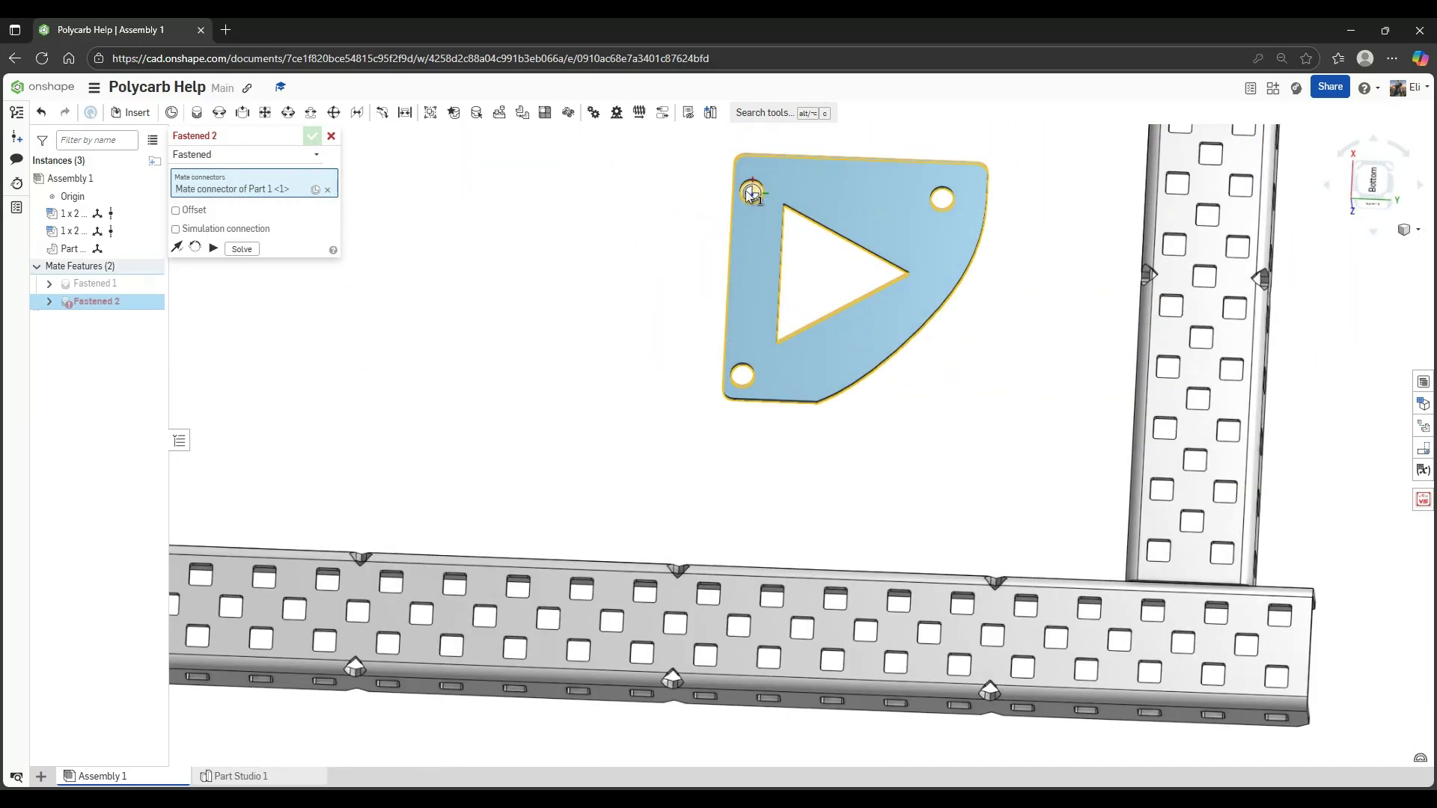
{"action": "middle_click_drag", "start_coordinate": [1138, 427], "coordinate": [874, 284]}
{"action": "scroll", "coordinate": [986, 512], "scroll_direction": "up", "scroll_amount": 1}
{"action": "left_click", "coordinate": [968, 571]}
{"action": "left_click", "coordinate": [1092, 599]}
{"action": "left_click", "coordinate": [1092, 599]}
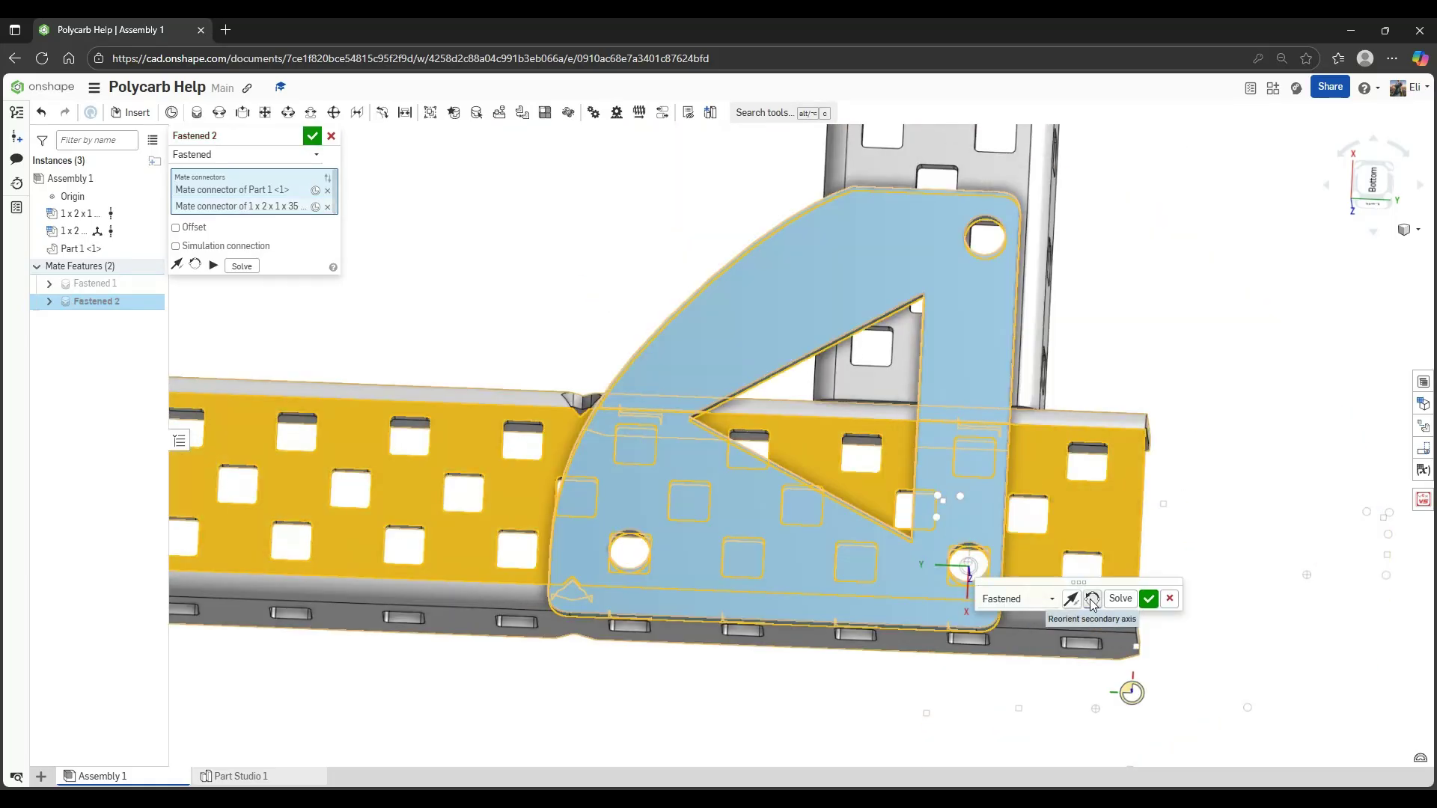
{"action": "left_click", "coordinate": [1149, 599]}
{"action": "scroll", "coordinate": [1130, 573], "scroll_direction": "down", "scroll_amount": 4}
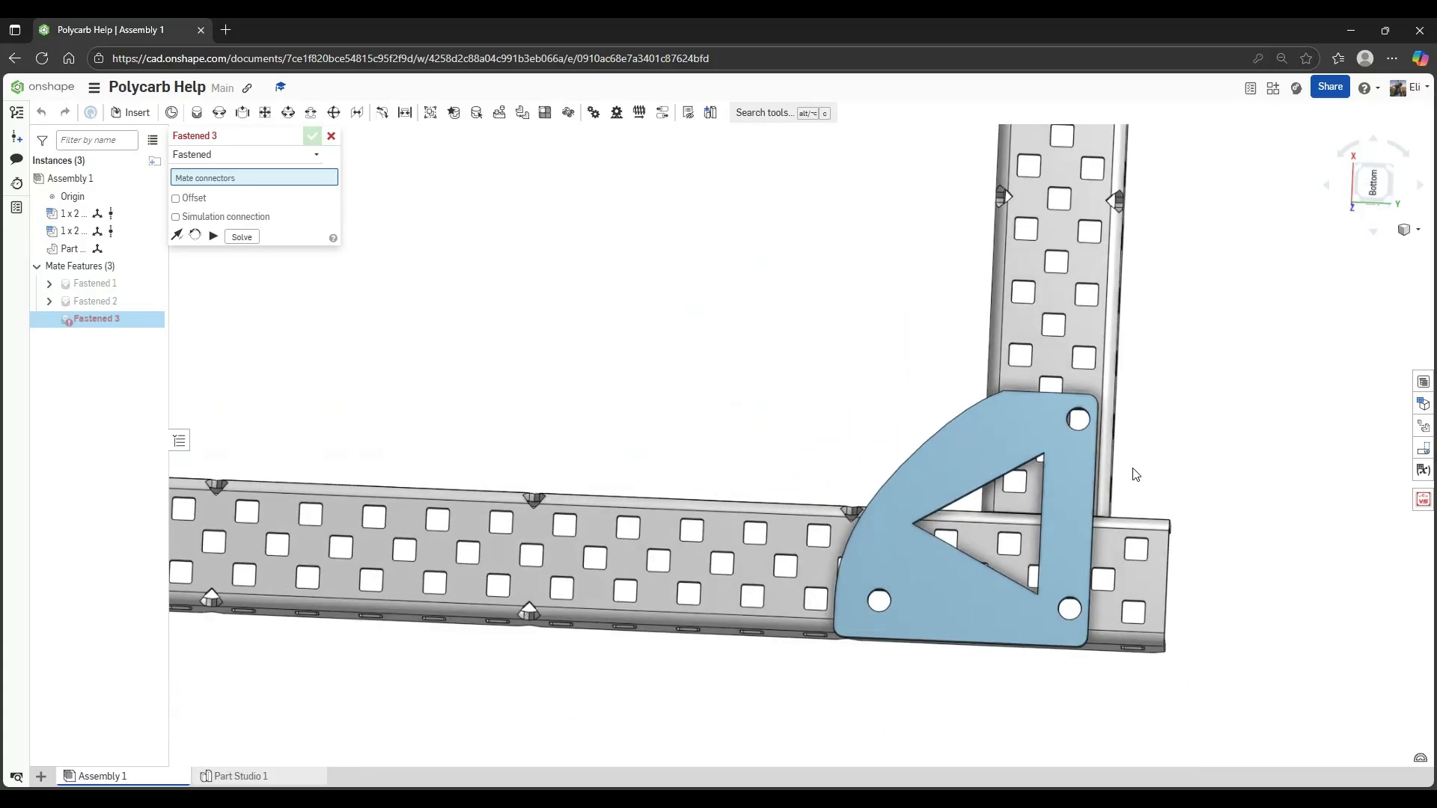
{"action": "left_click", "coordinate": [331, 137]}
{"action": "right_click_drag", "start_coordinate": [675, 355], "coordinate": [851, 741]}
{"action": "scroll", "coordinate": [626, 303], "scroll_direction": "down", "scroll_amount": 4}
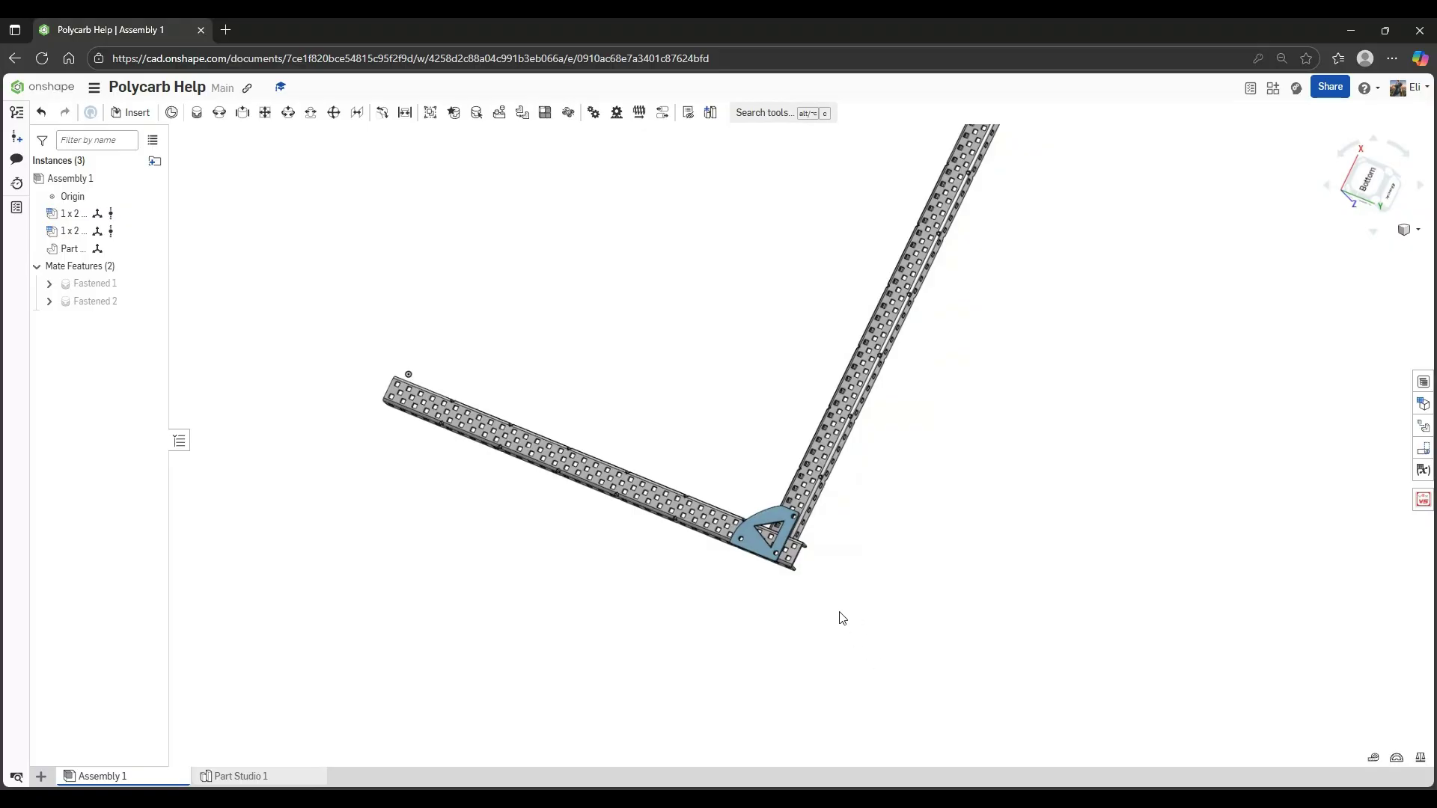